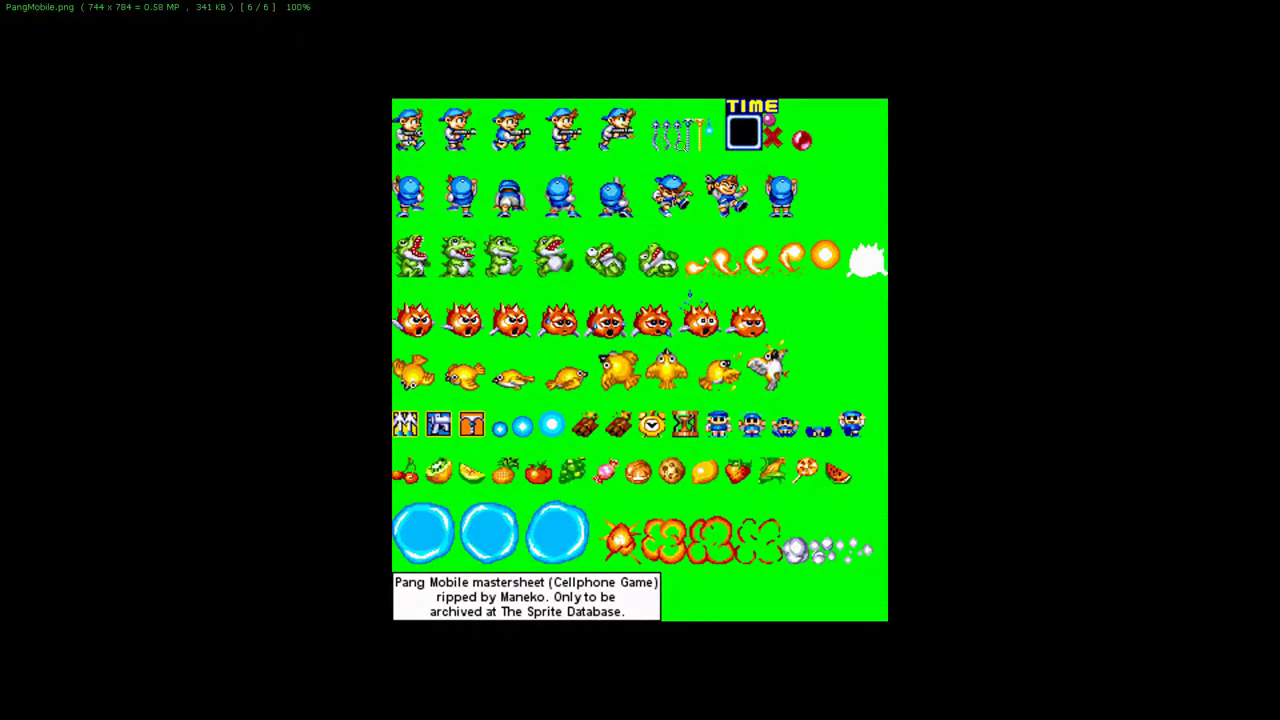
Browse the Pang sprite images and examine the scenes in Pang_Backgrounds.png up close
scroll(686, 220, "up", 2)
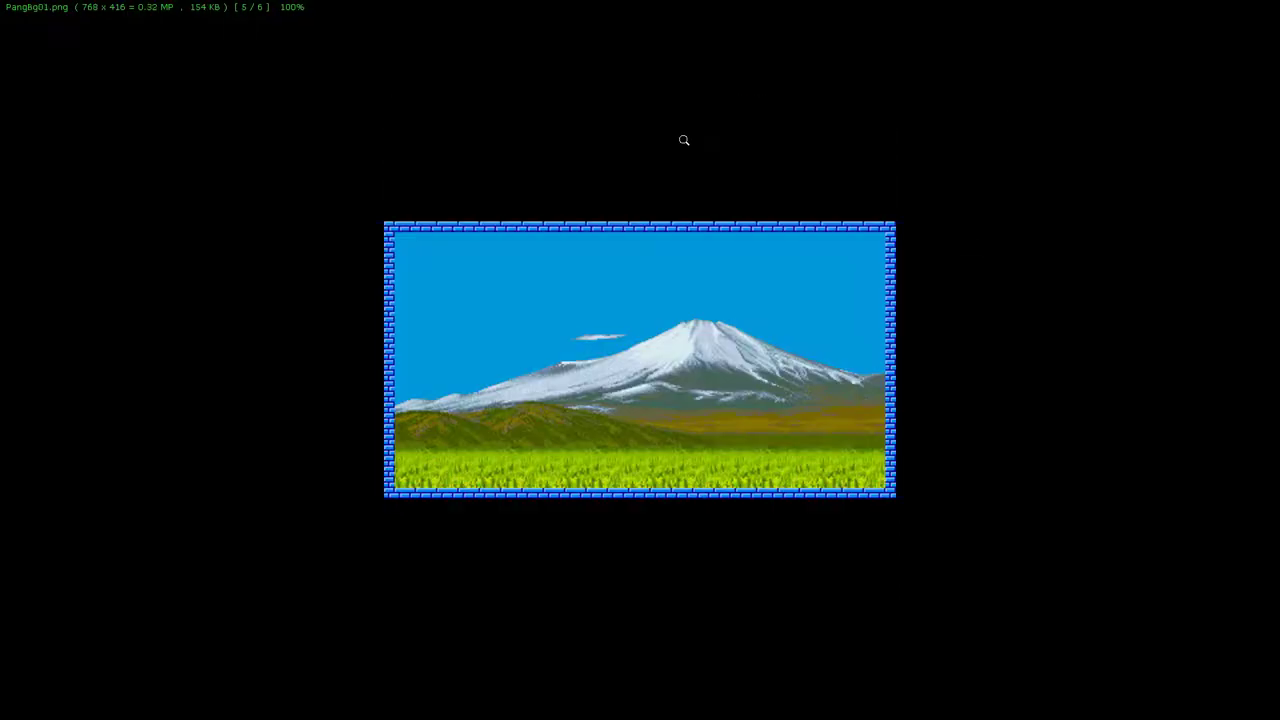
scroll(684, 140, "up", 1)
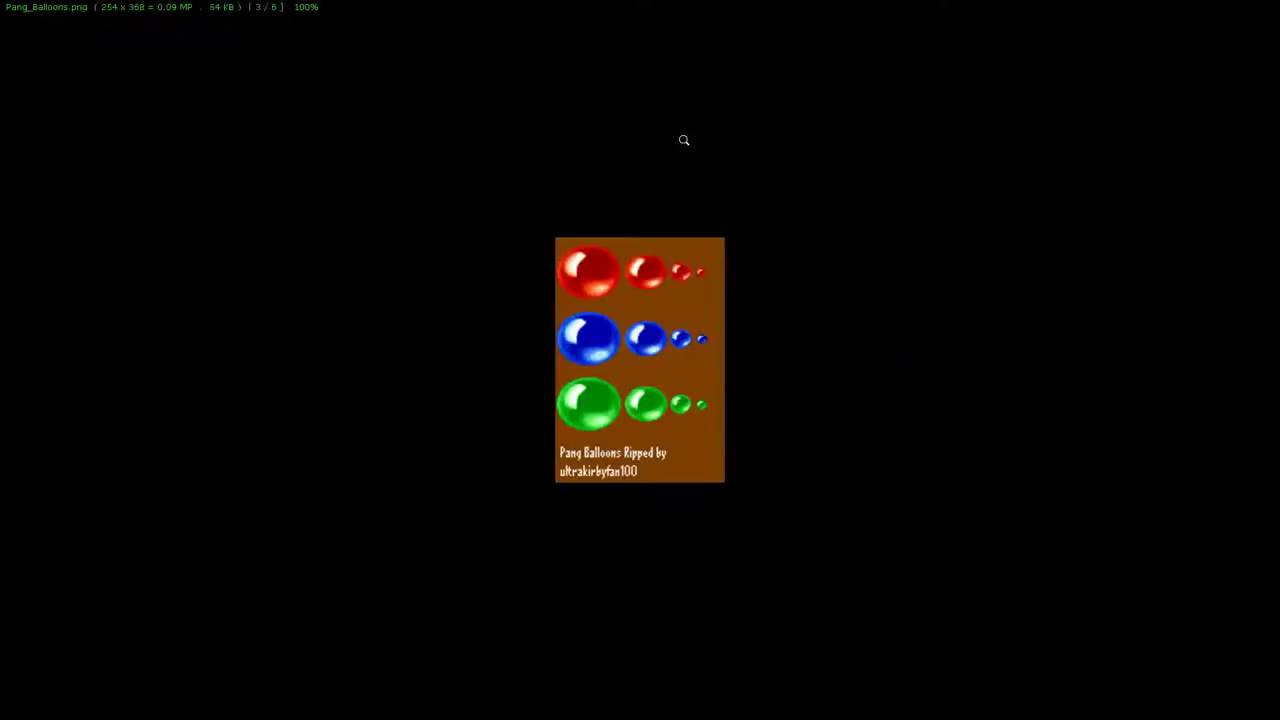
scroll(684, 140, "up", 2)
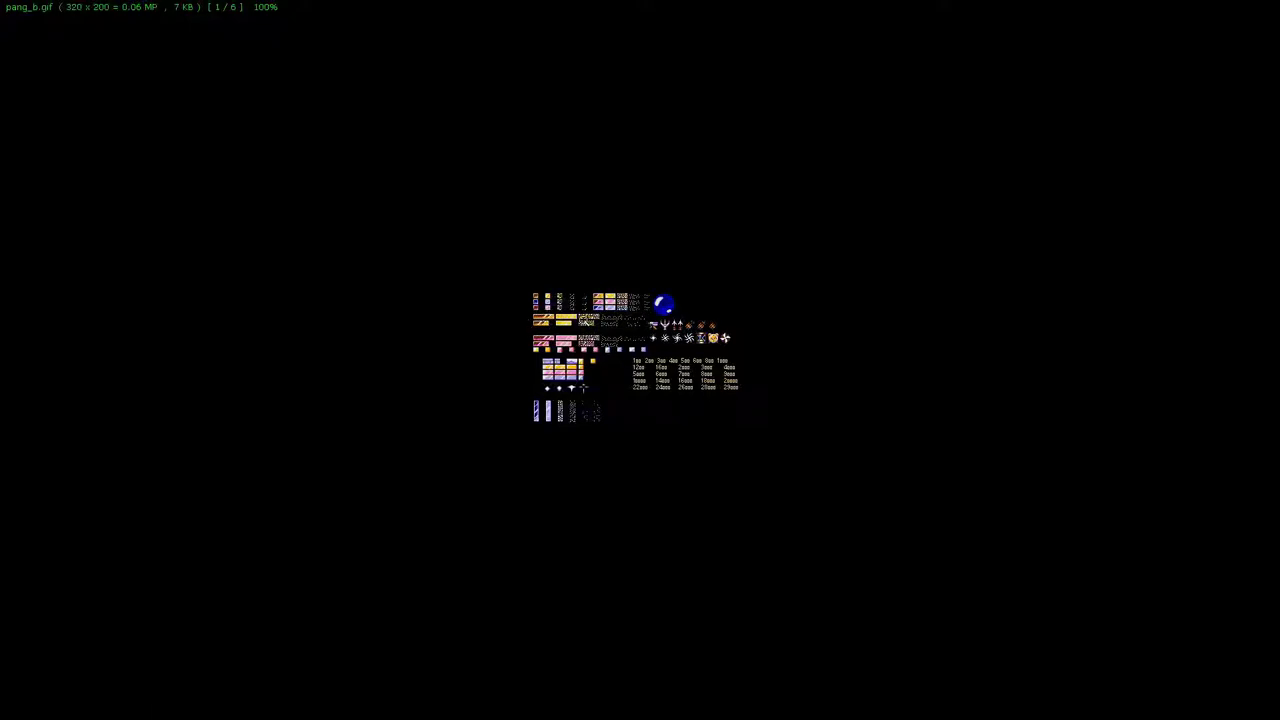
key("Right")
key("Right")
key("Left")
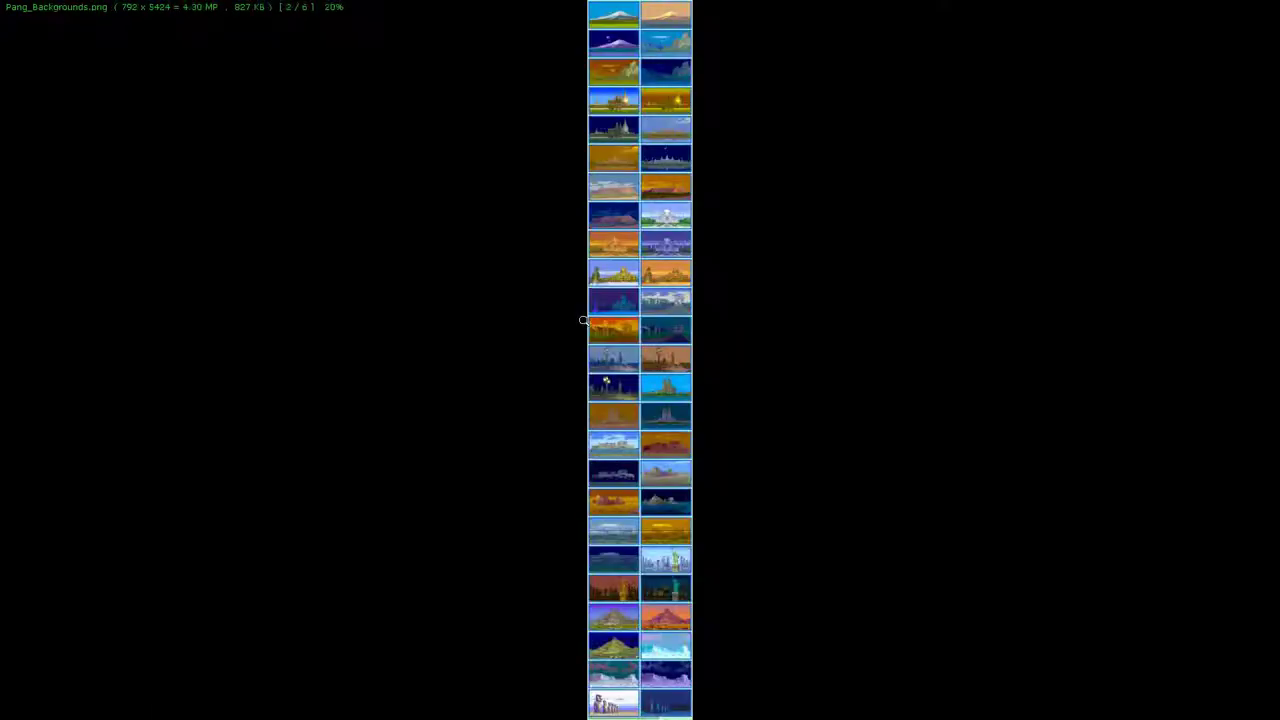
key("plus")
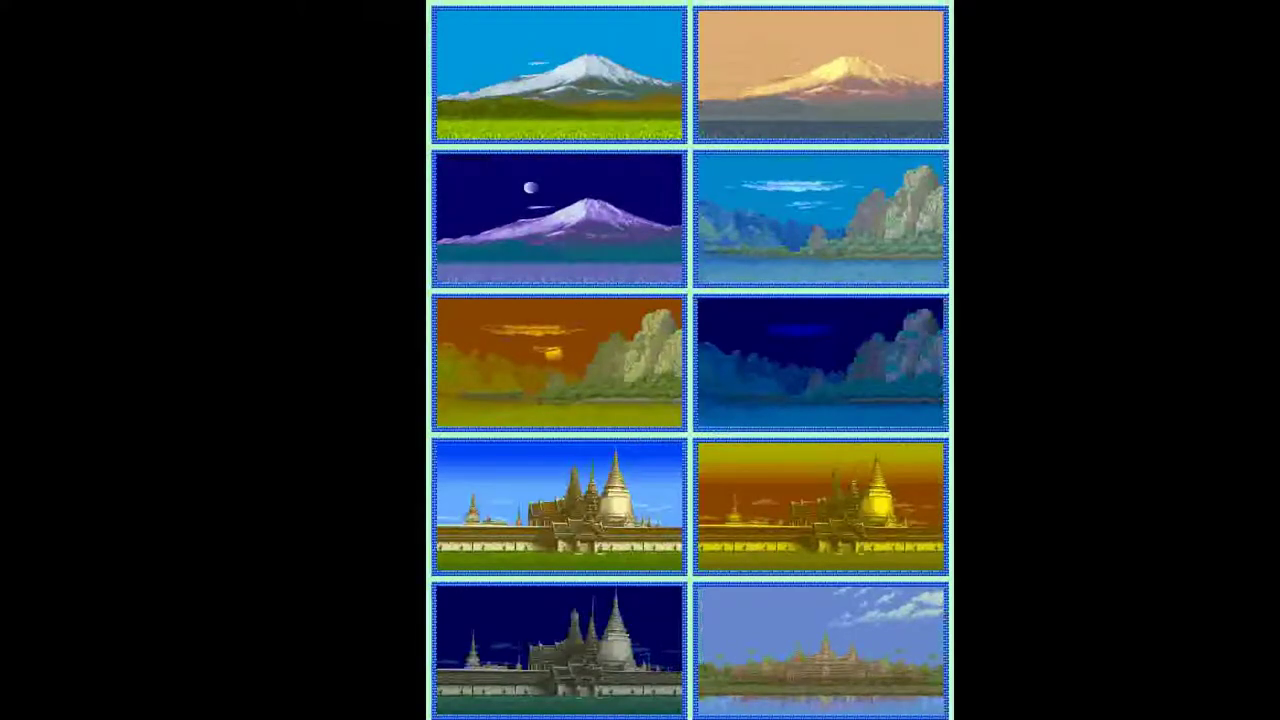
key("minus")
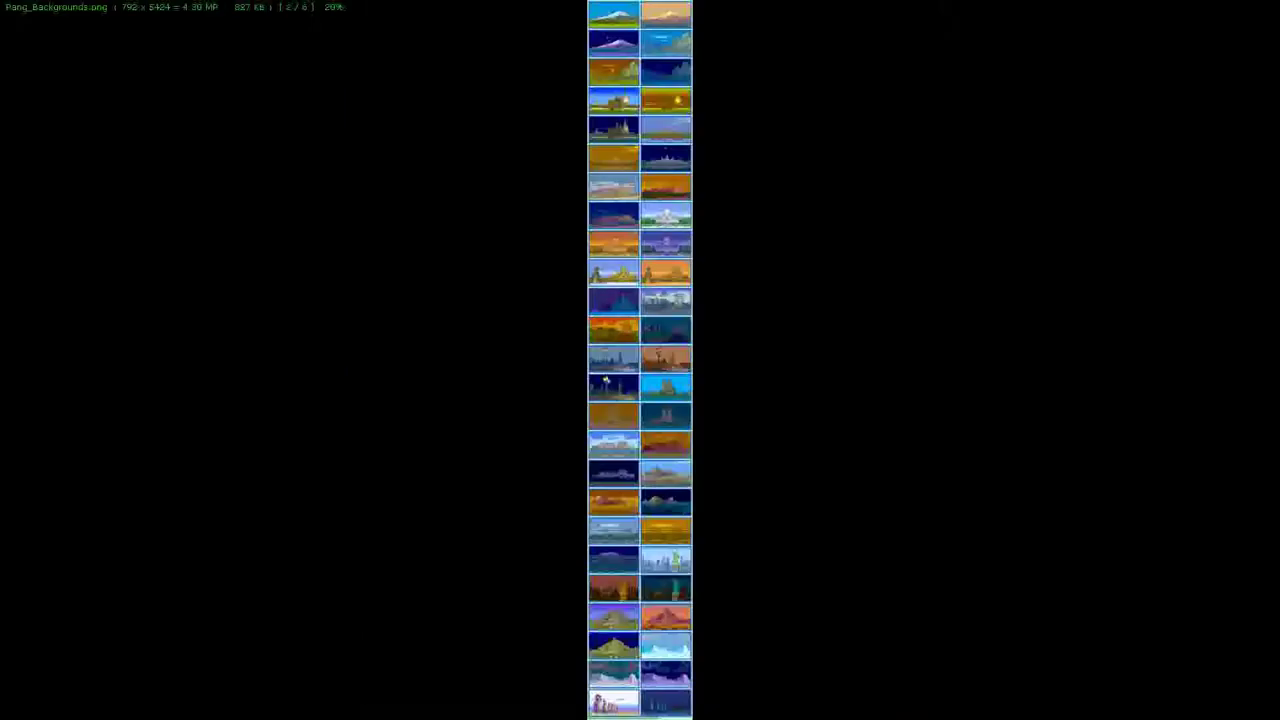
Check the pixel dimensions of PangBg01.png, and close the image viewer to return to GameMaker Studio 2
key("Right")
key("Right")
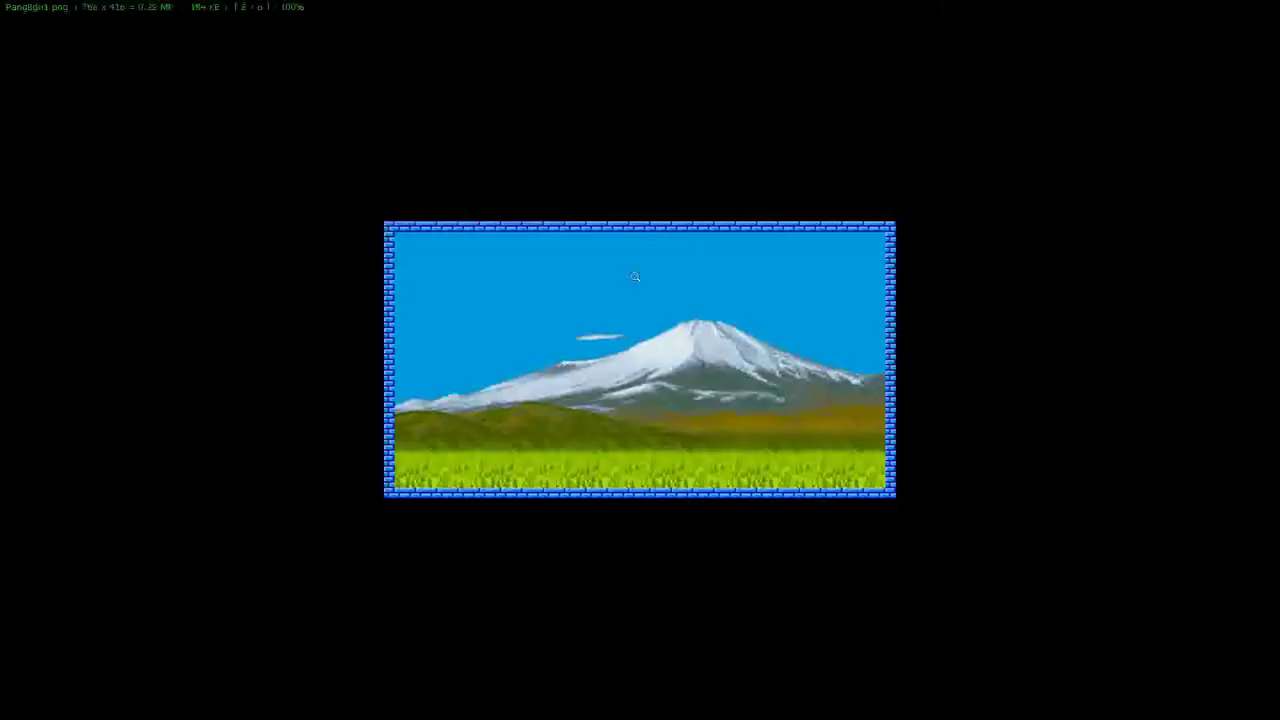
mouse_move(90, 3)
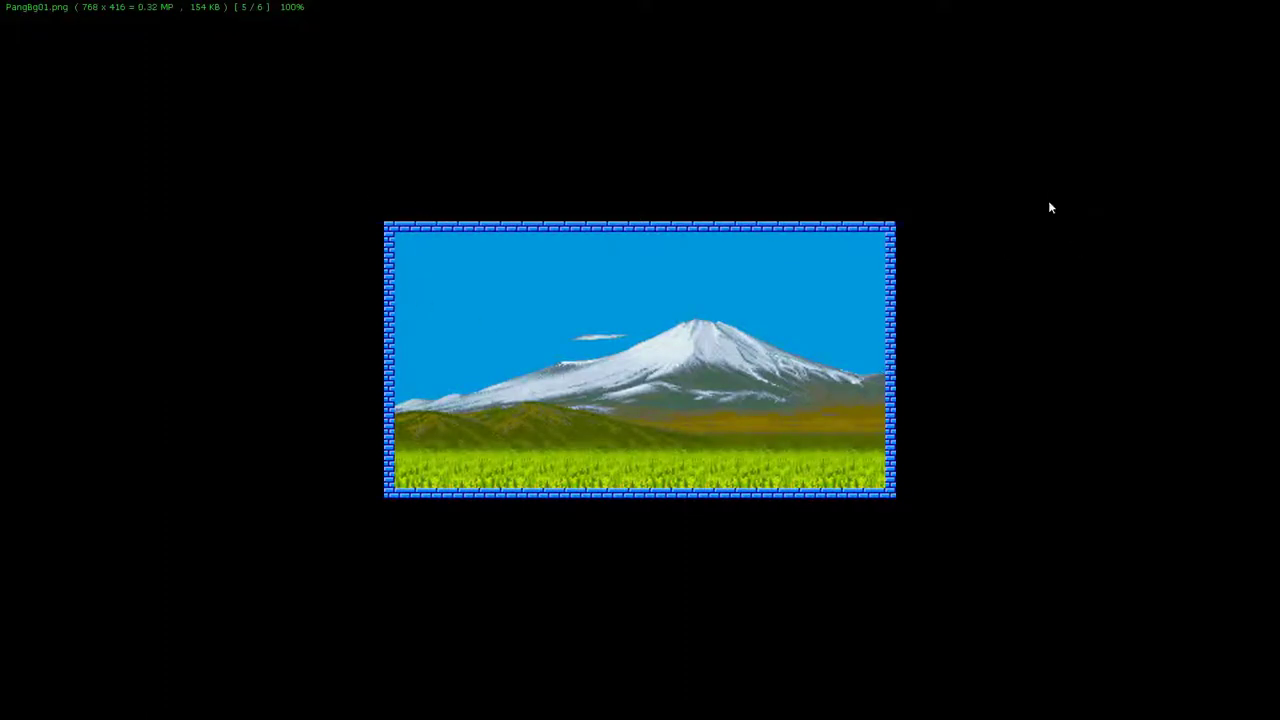
key("Escape")
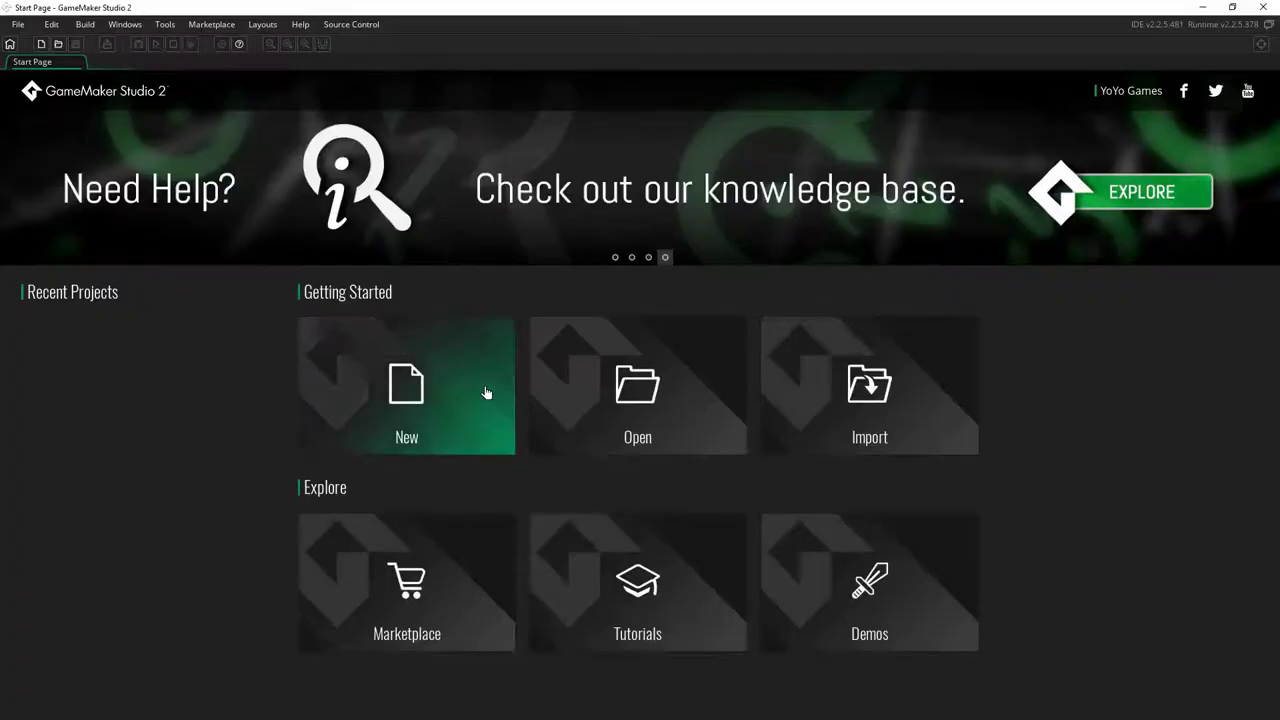
Start a new GameMaker Language project and browse to Documents > Teaching > USJ Diseño 2D > 2020 as its save location
left_click(416, 393)
left_click(657, 392)
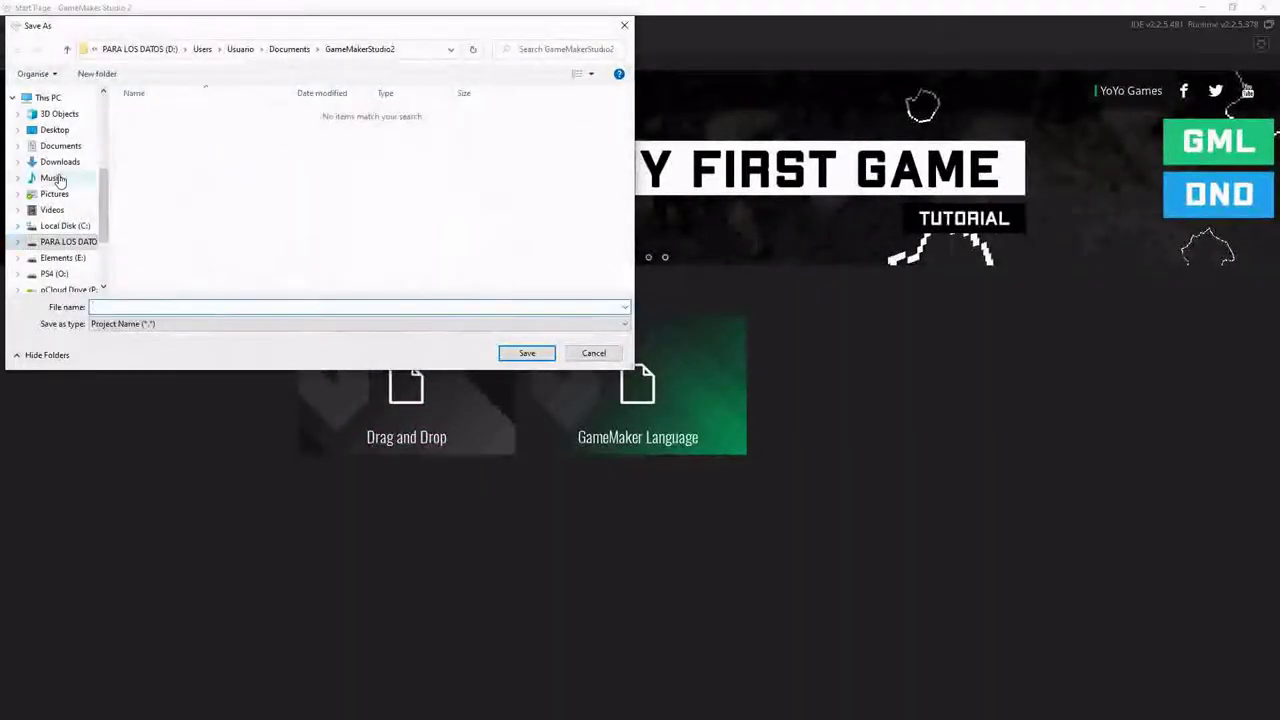
scroll(58, 179, "up", 2)
left_click(56, 140)
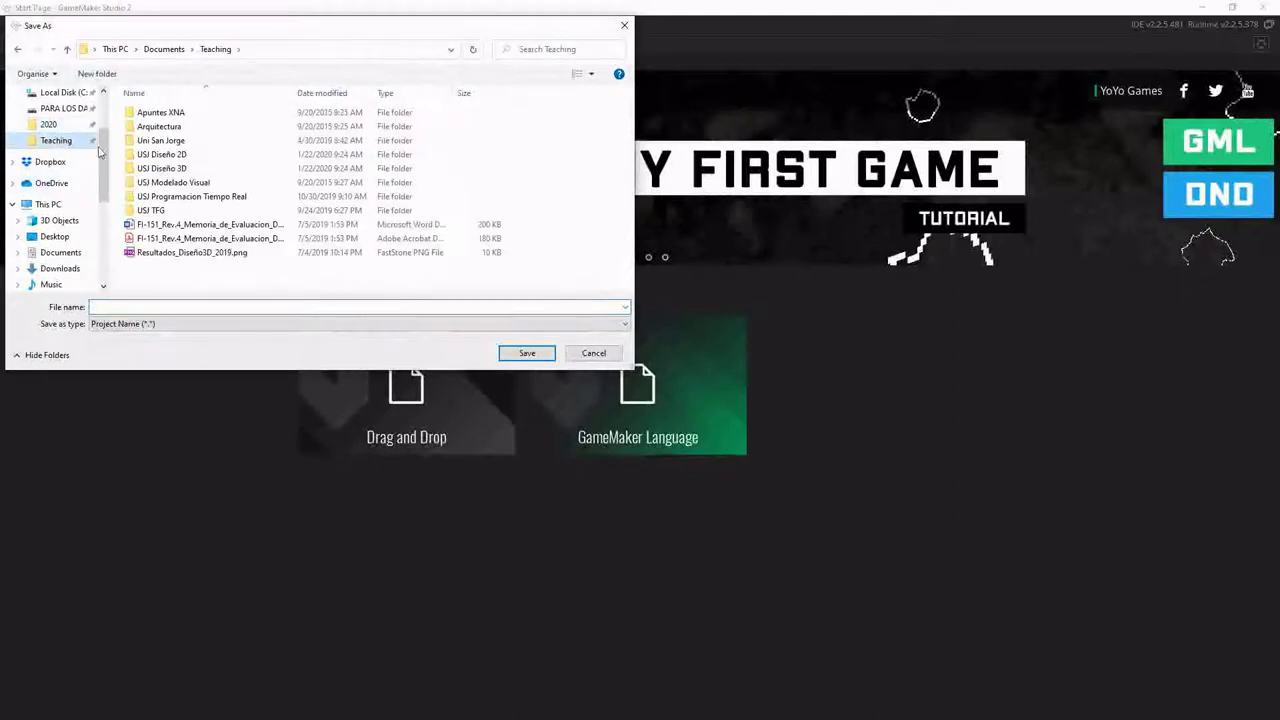
double_click(175, 155)
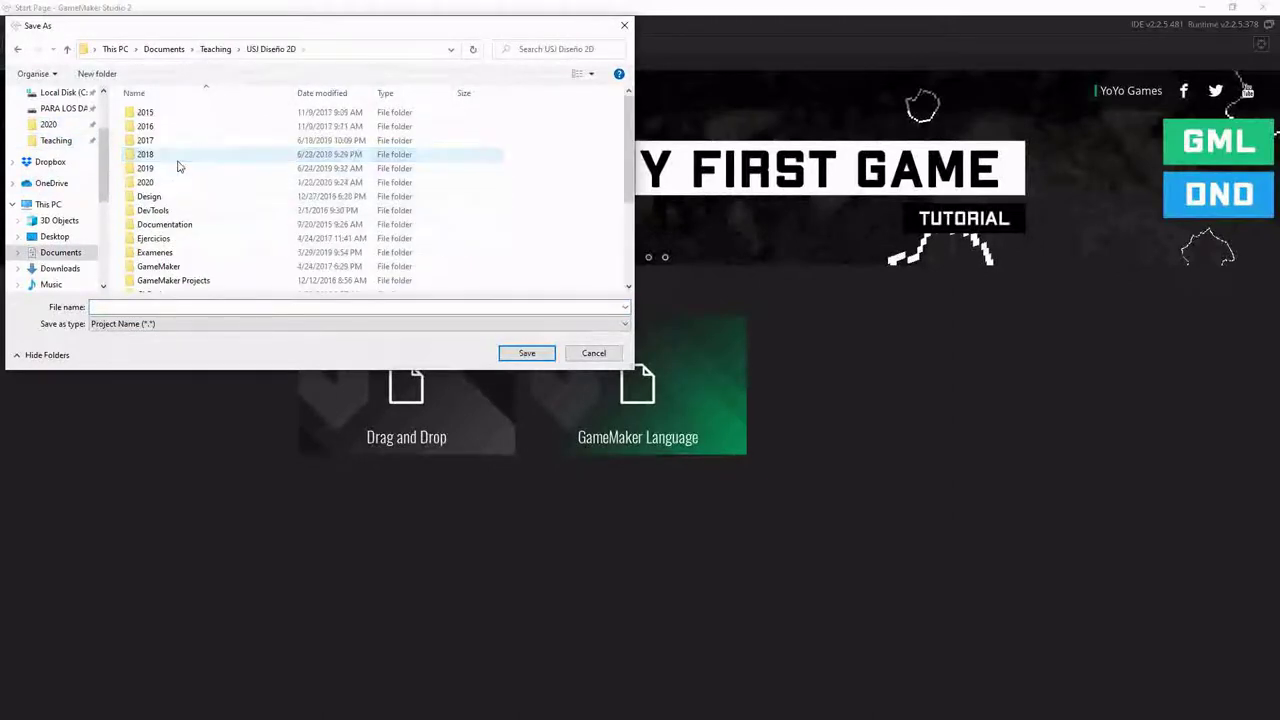
double_click(157, 182)
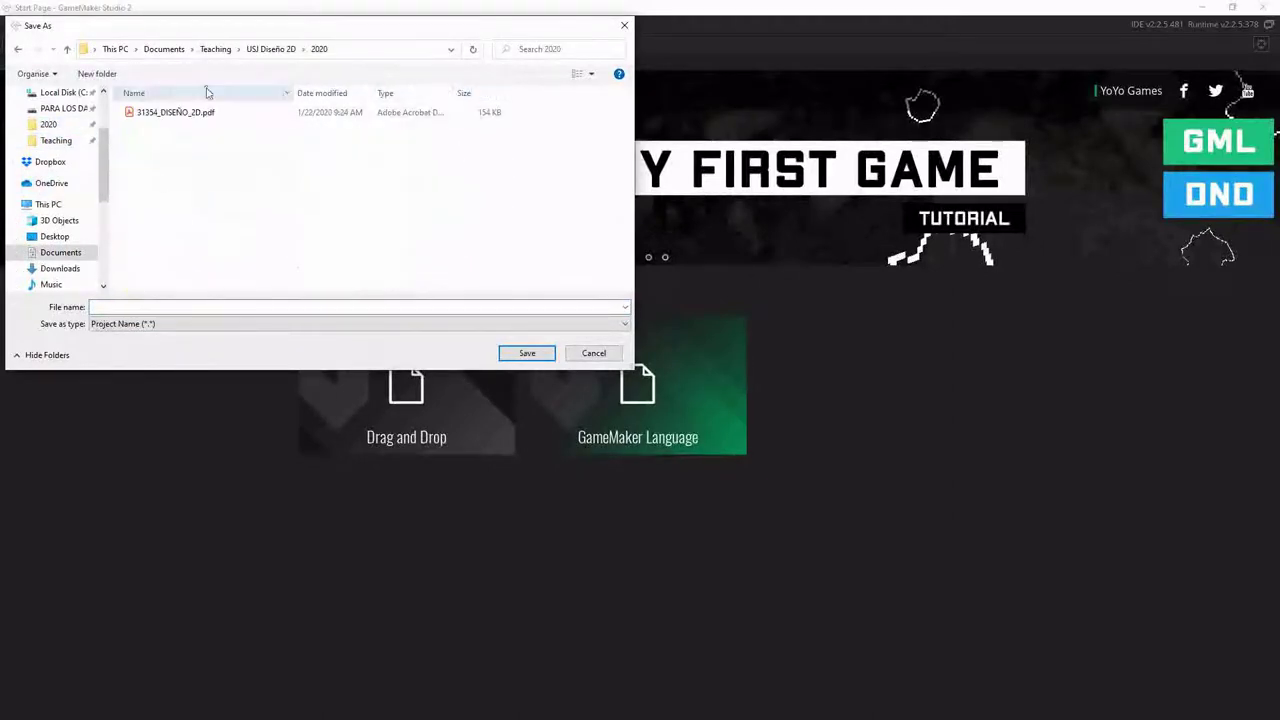
left_click(100, 75)
type("Pang")
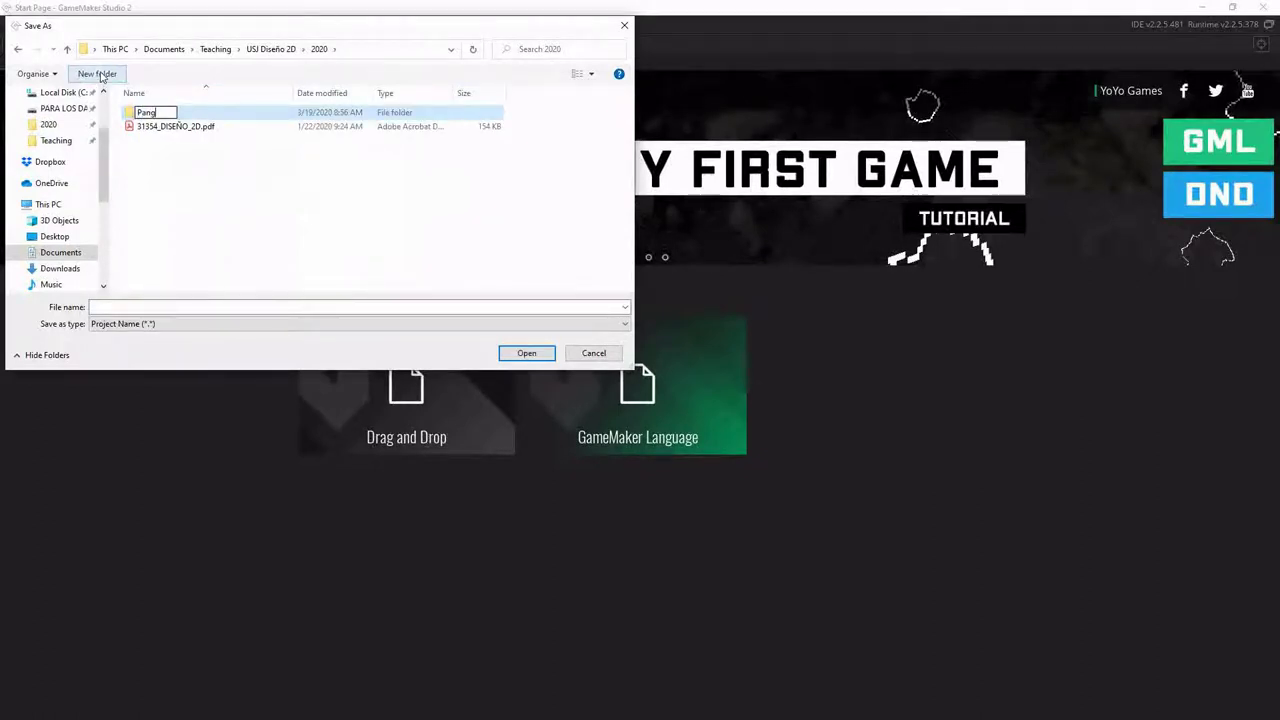
key("Return")
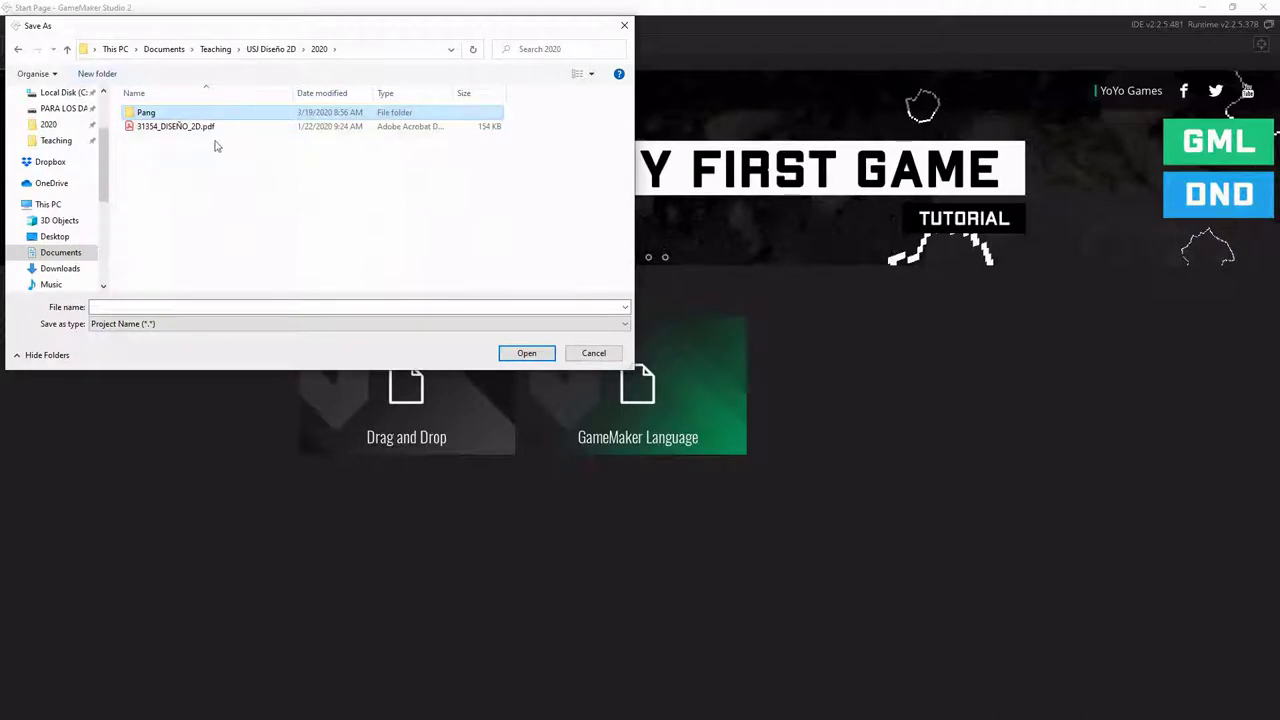
key("Delete")
Save the new project under the name Pang in the 2020 folder
left_click(170, 307)
type("Pang")
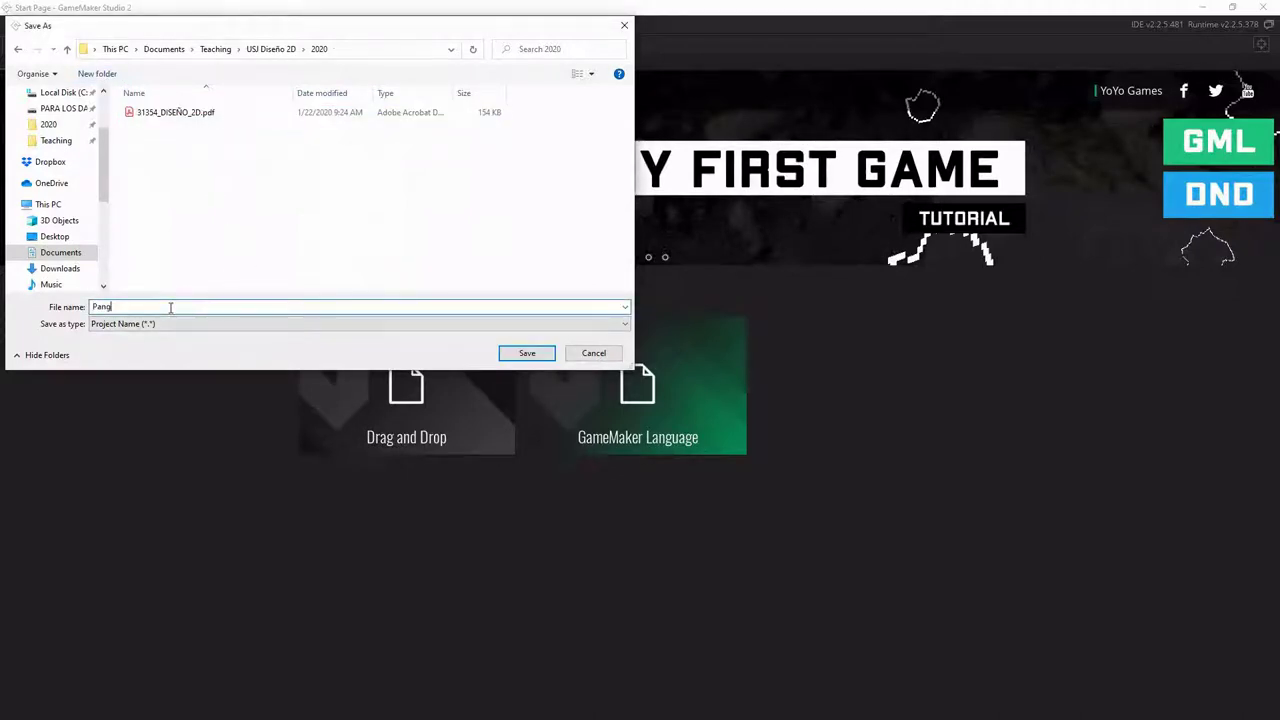
left_click(547, 358)
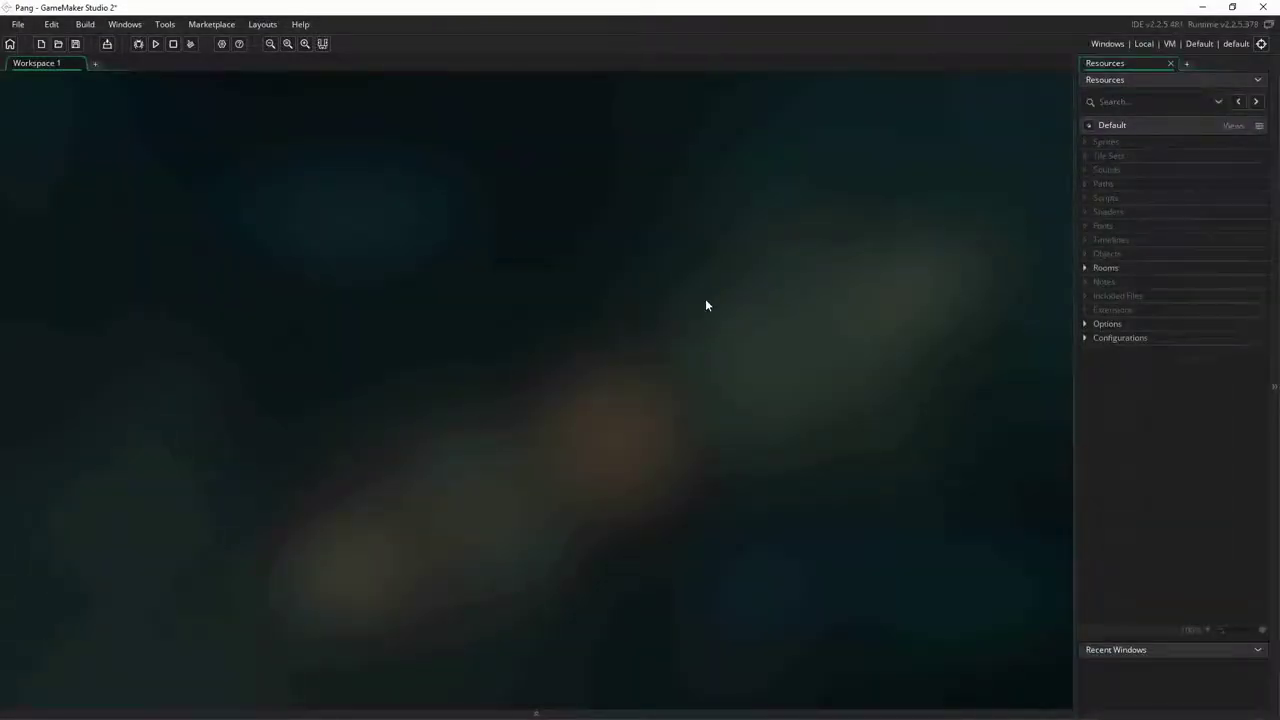
Open room0 and set its width to 768 and height to 416, matching the PangBg01.png background
left_click(1085, 267)
double_click(1126, 280)
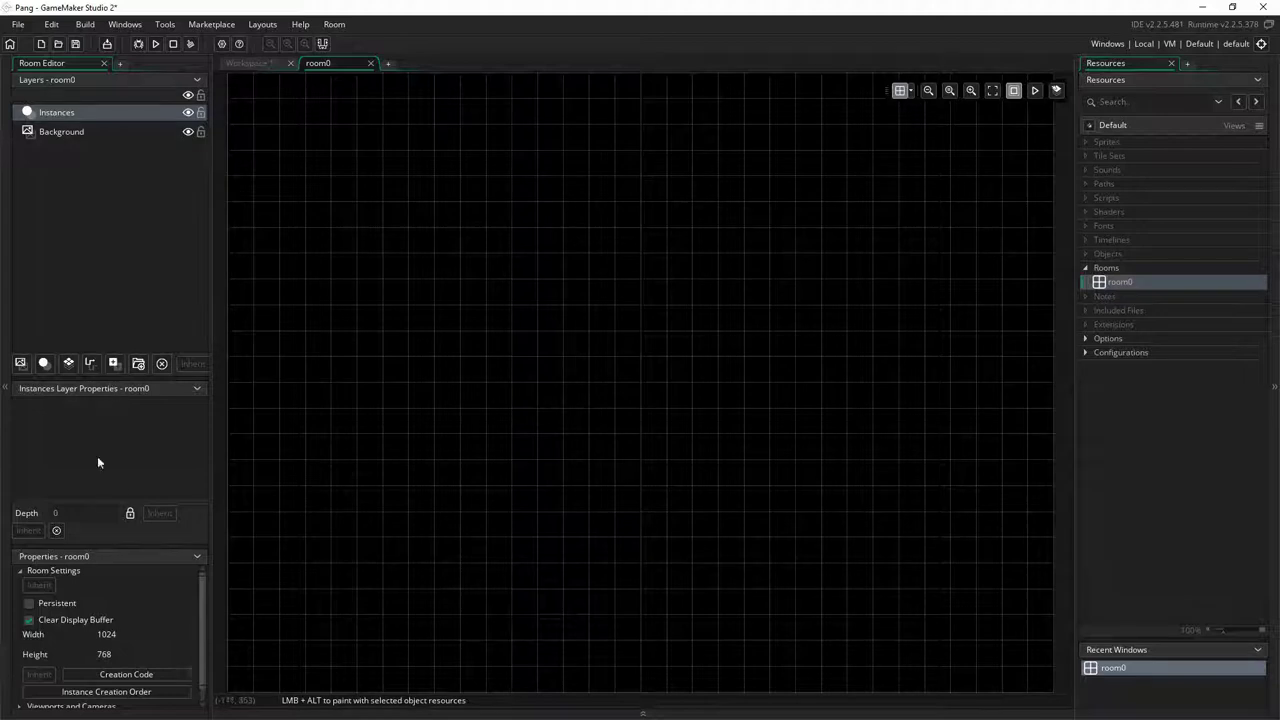
left_click(131, 634)
type("768")
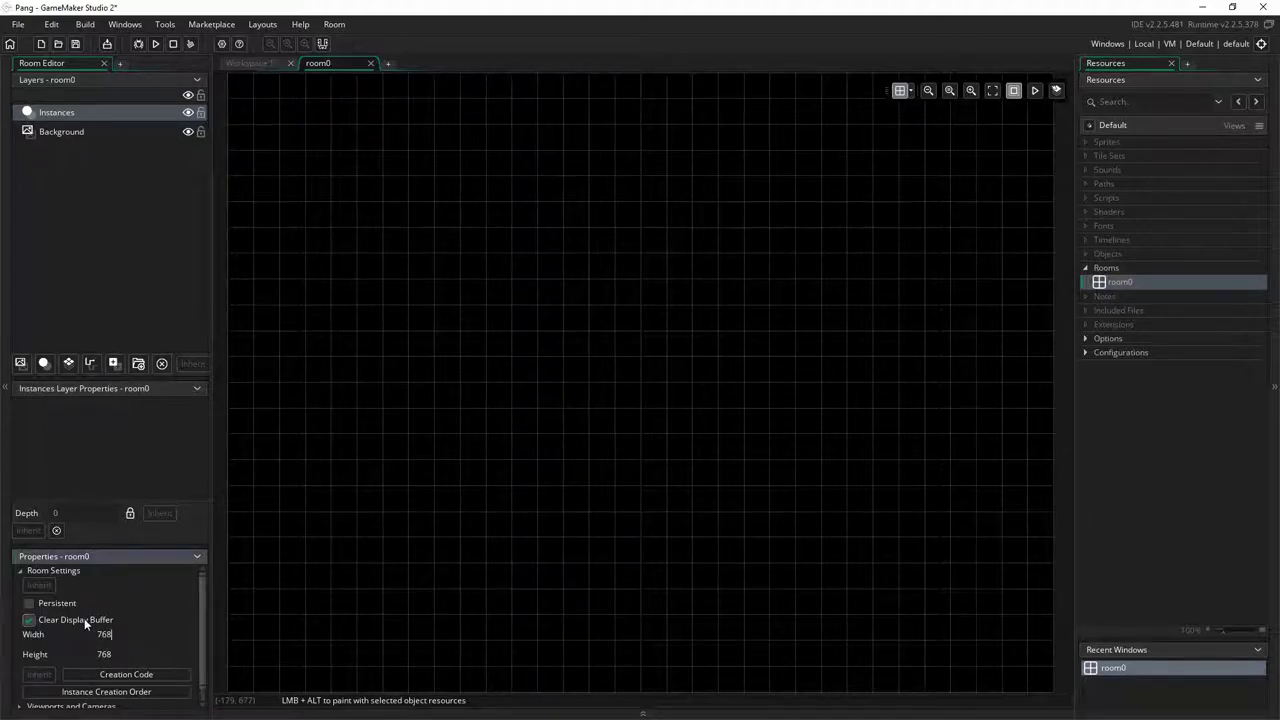
key("Tab")
type("4")
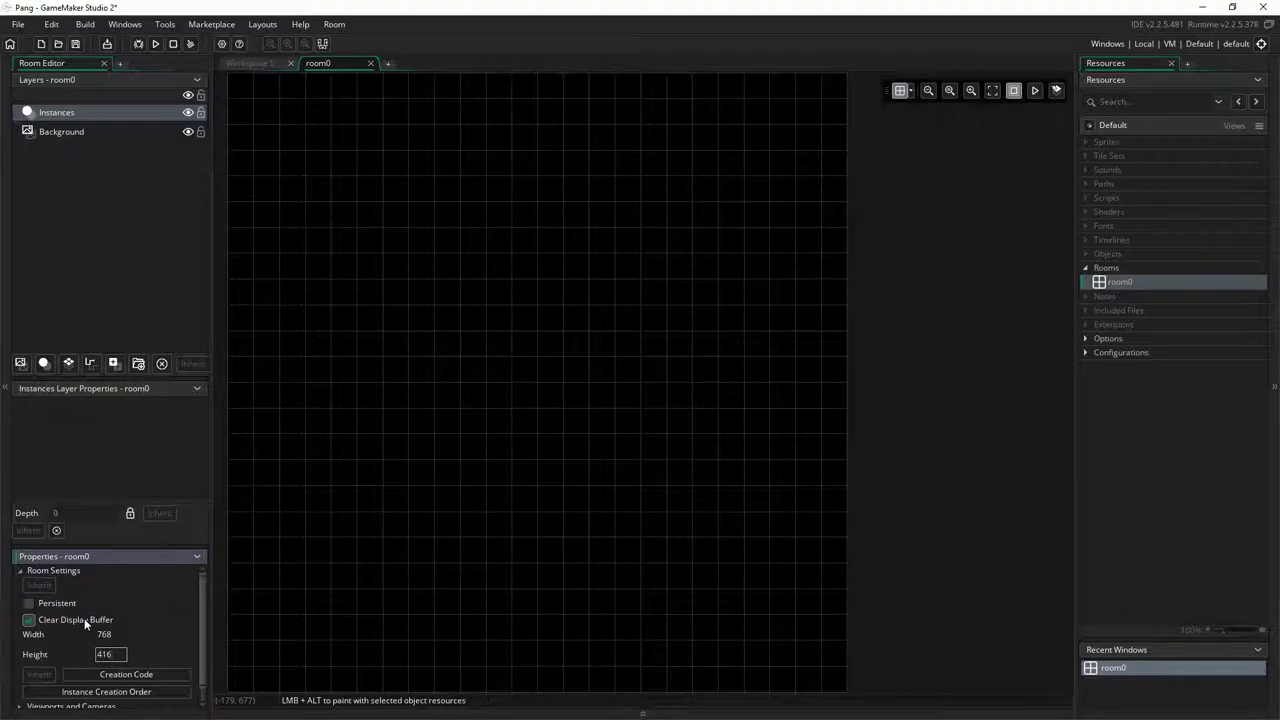
key("alt+Tab")
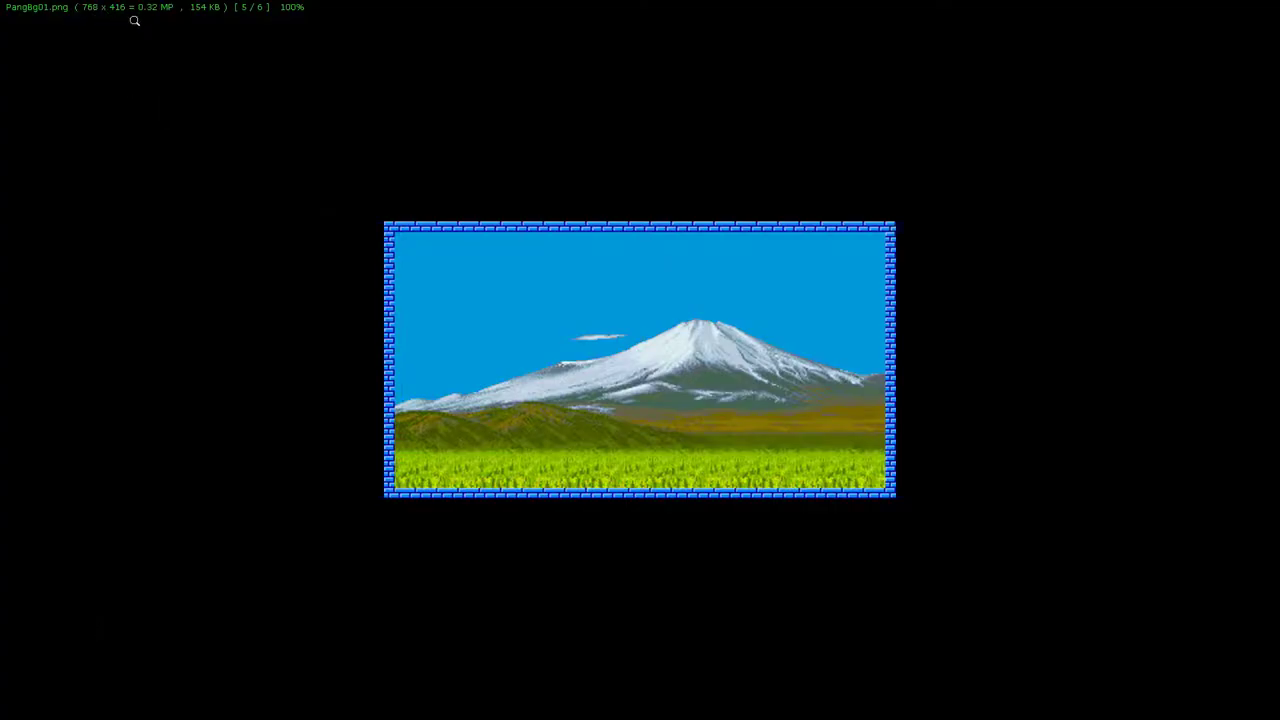
key("alt+Tab")
type("16")
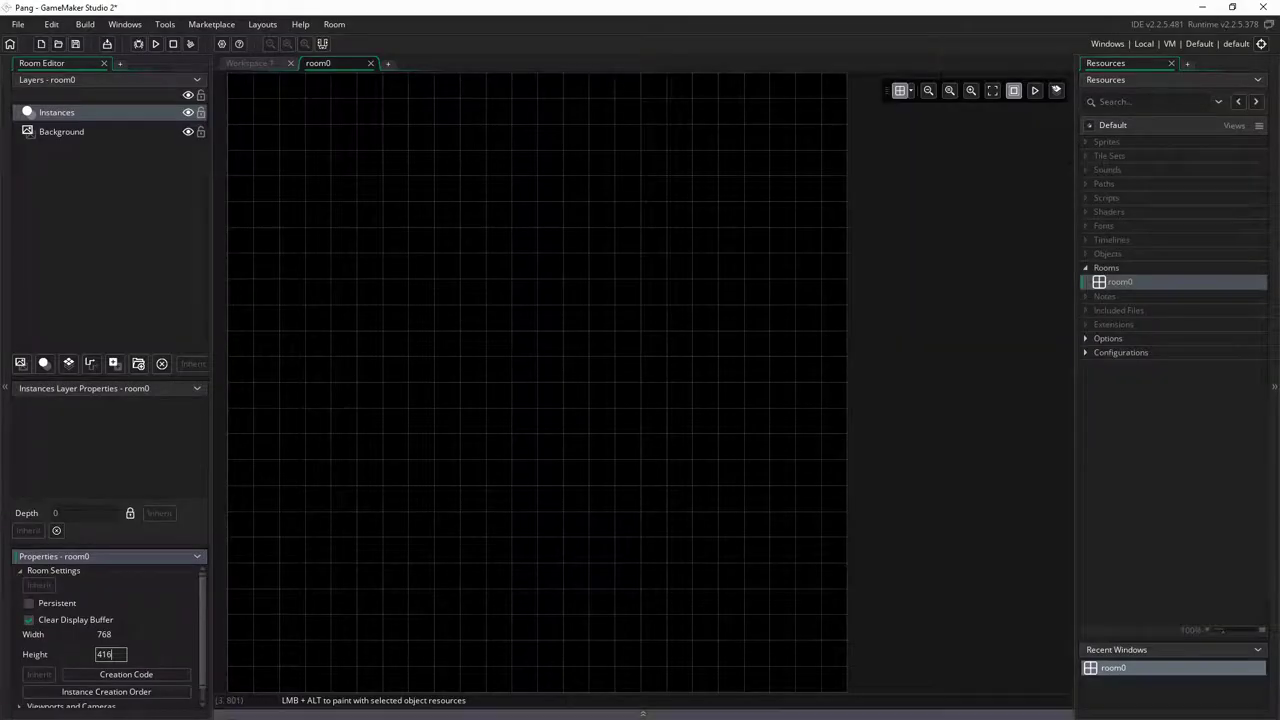
key("Tab")
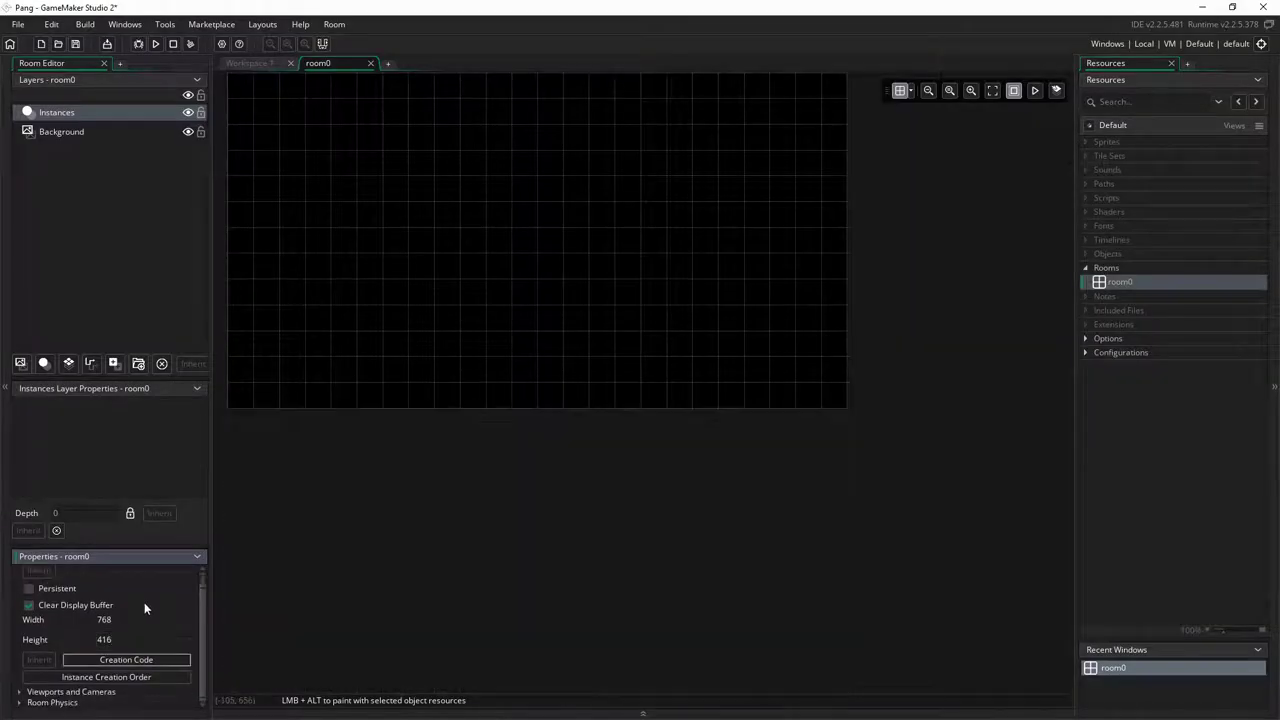
Enable viewports for room0 and make Viewport 0 visible
middle_click_drag(765, 200, 886, 323)
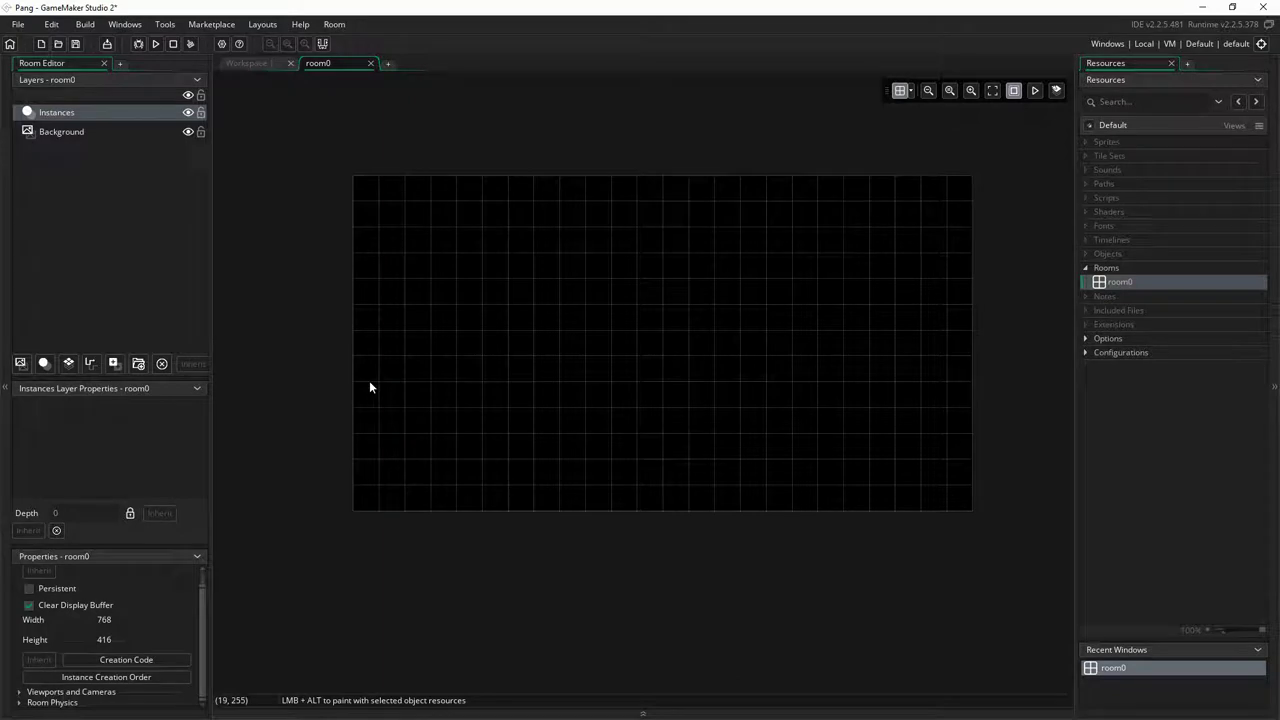
left_click(20, 692)
scroll(38, 665, "down", 1)
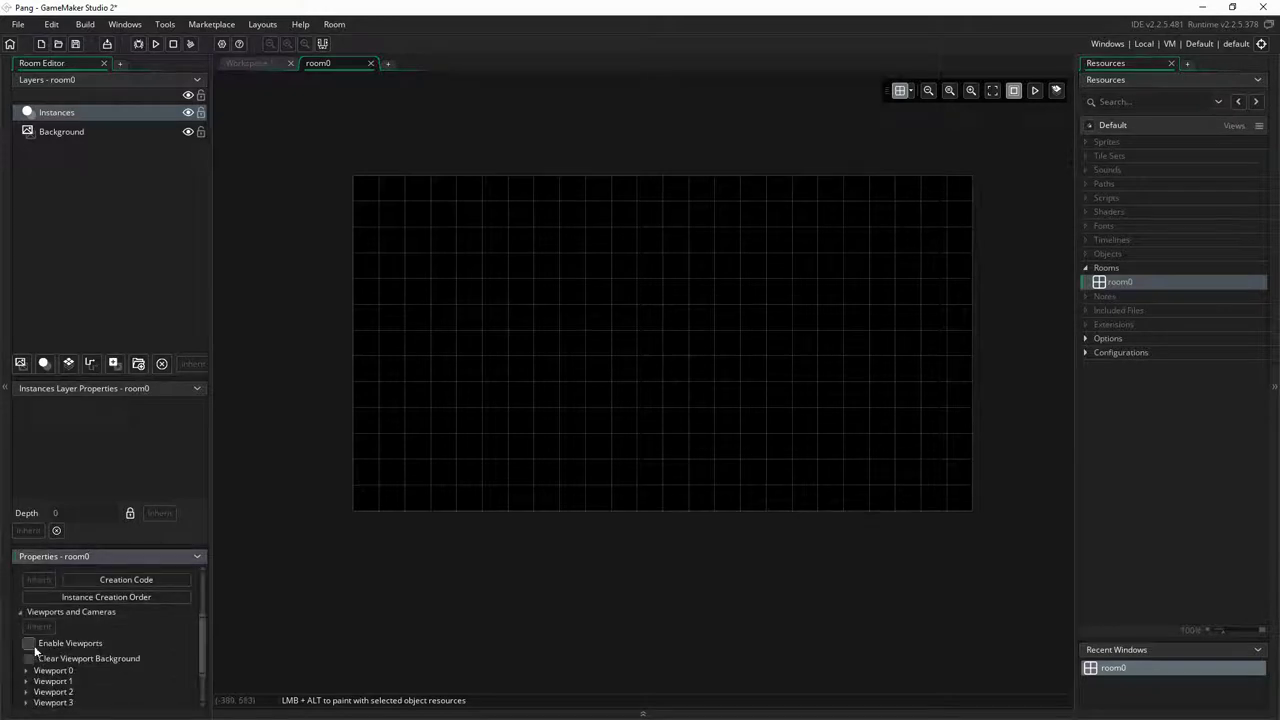
left_click(29, 644)
left_click(27, 672)
scroll(84, 629, "down", 2)
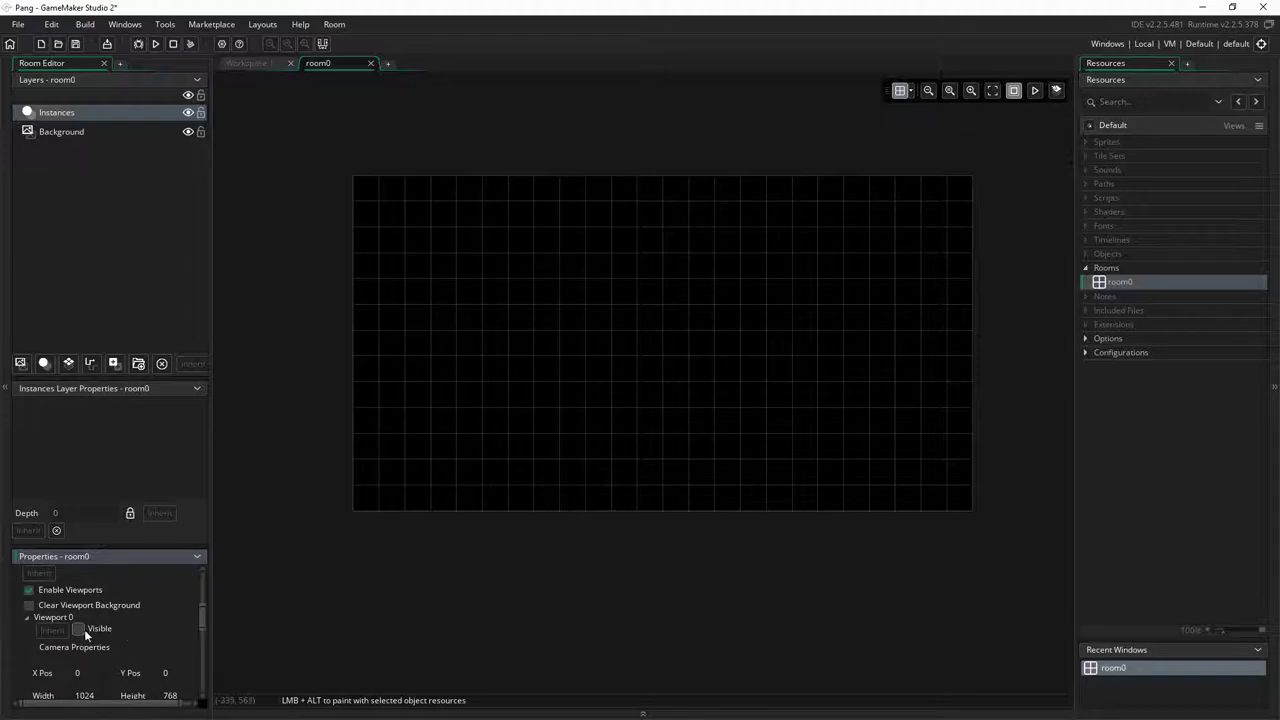
left_click(79, 630)
Set the Viewport 0 camera width to 768 and height to 416
scroll(79, 636, "down", 2)
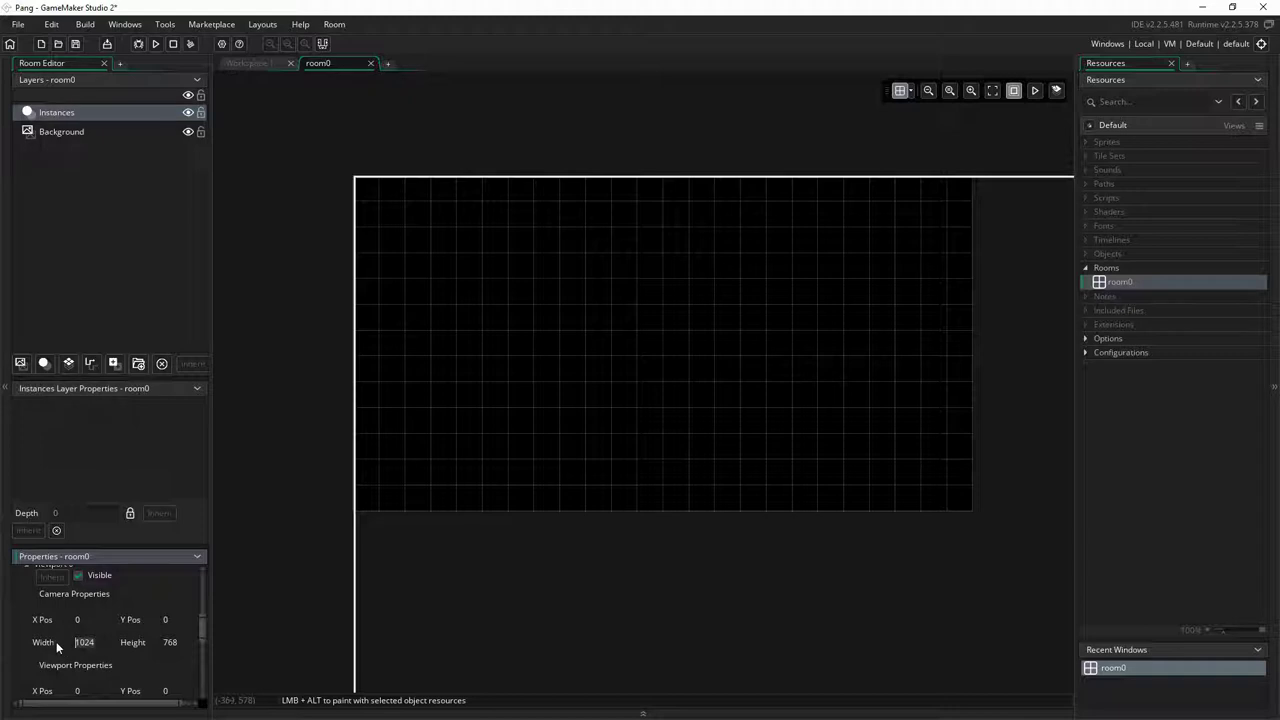
type("768")
key("Tab")
type("416")
key("Tab")
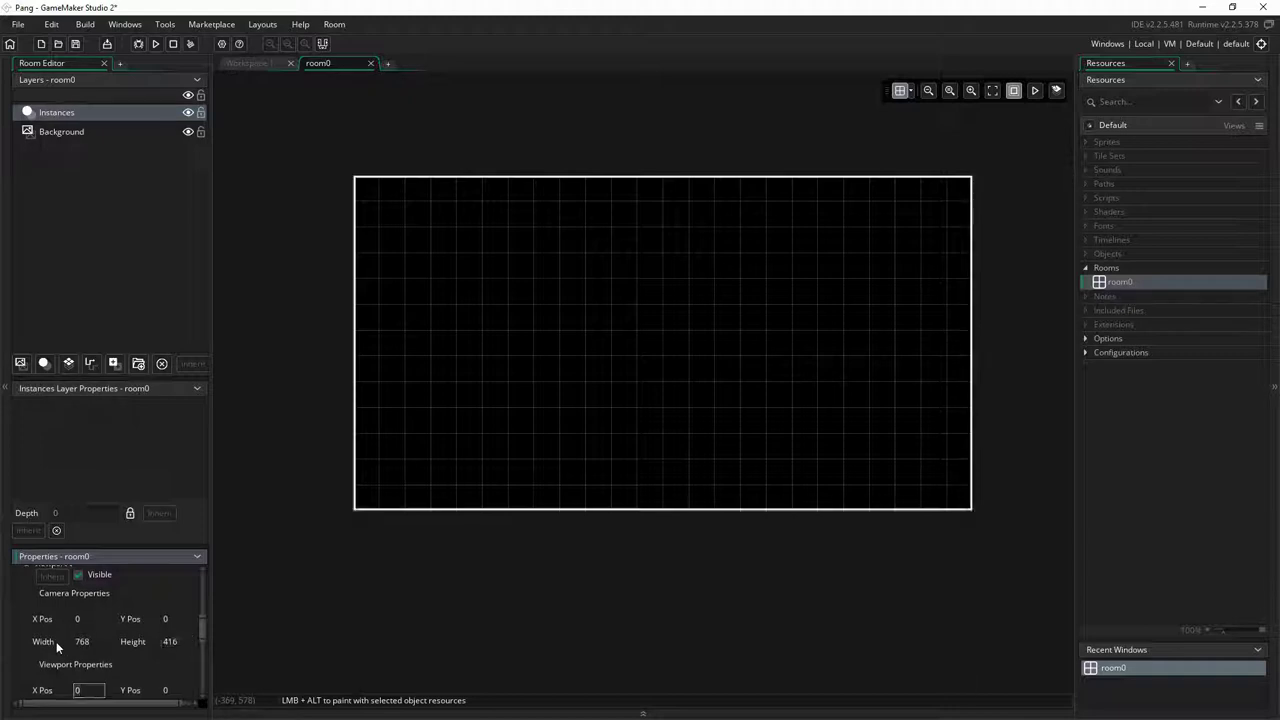
Set the Viewport 0 viewport properties to a width of 1536 and a height of 832
scroll(56, 641, "down", 2)
left_click(95, 660)
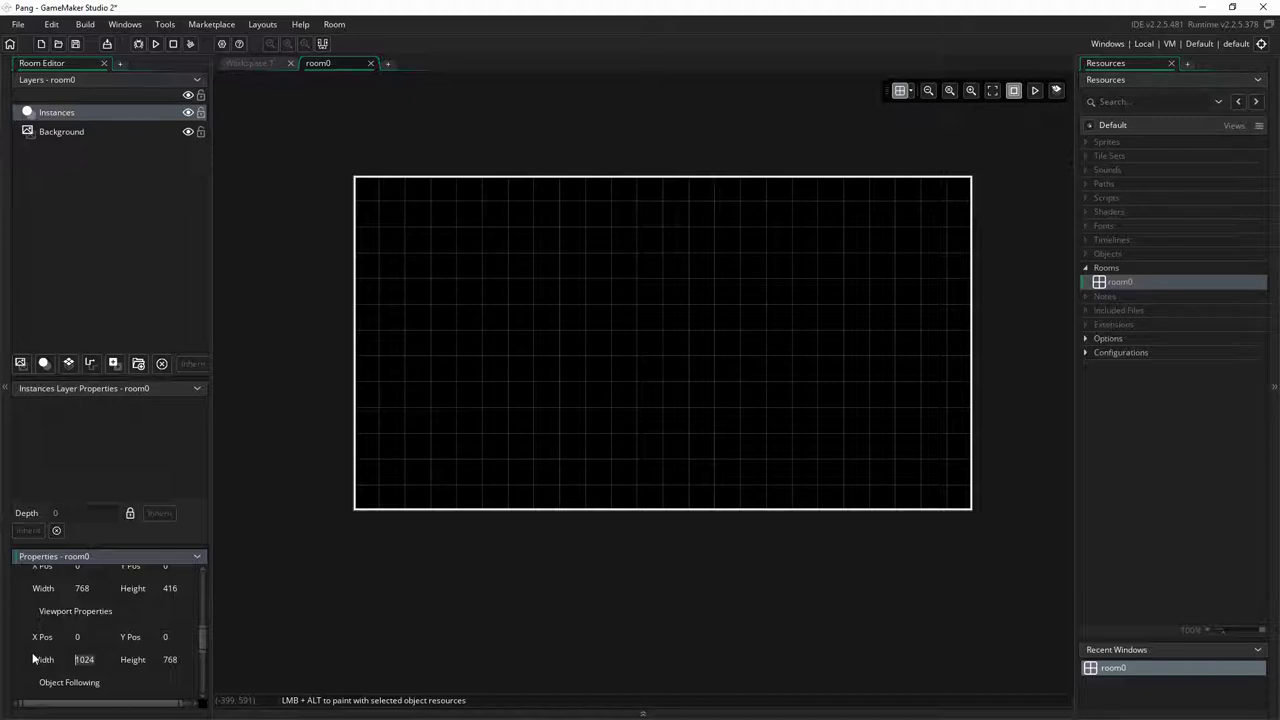
type("1532")
key("Tab")
type("832")
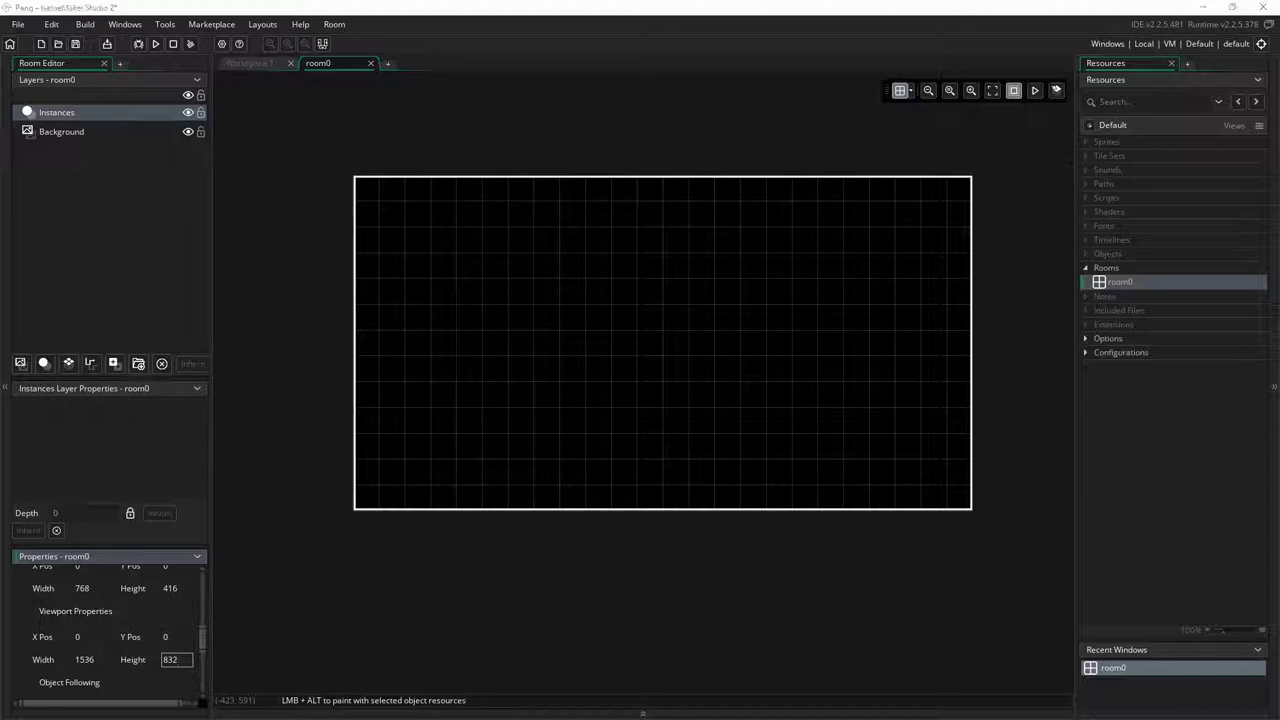
Verify the doubled viewport dimensions in Calculator by computing 768*2 and 416*2, and close it
type("768*2")
key("Return")
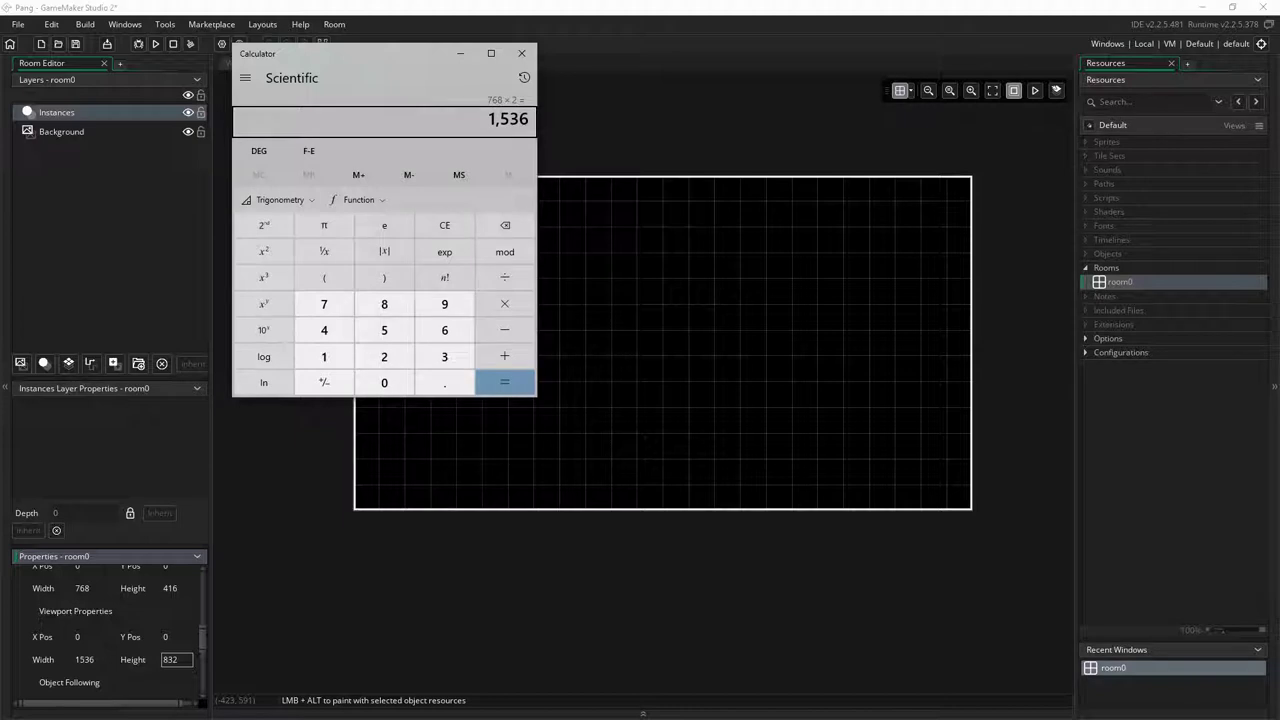
type("416*2")
key("Return")
left_click(521, 53)
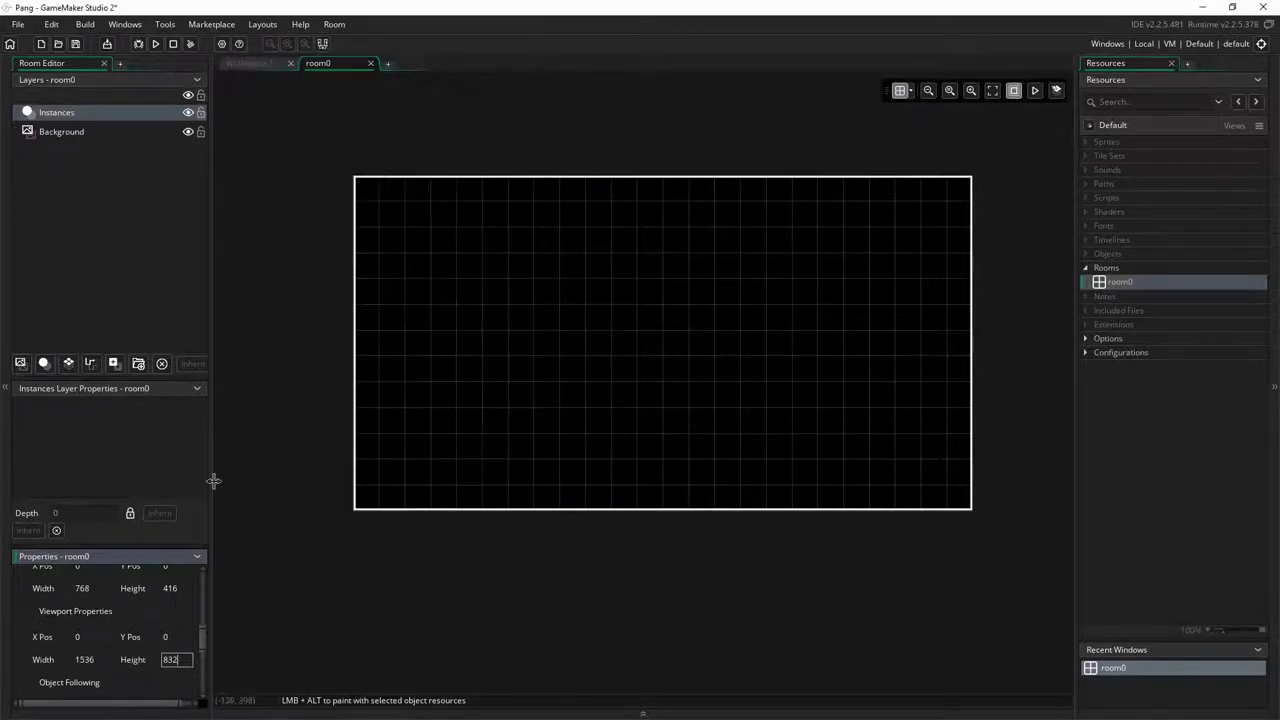
scroll(206, 619, "down", 3)
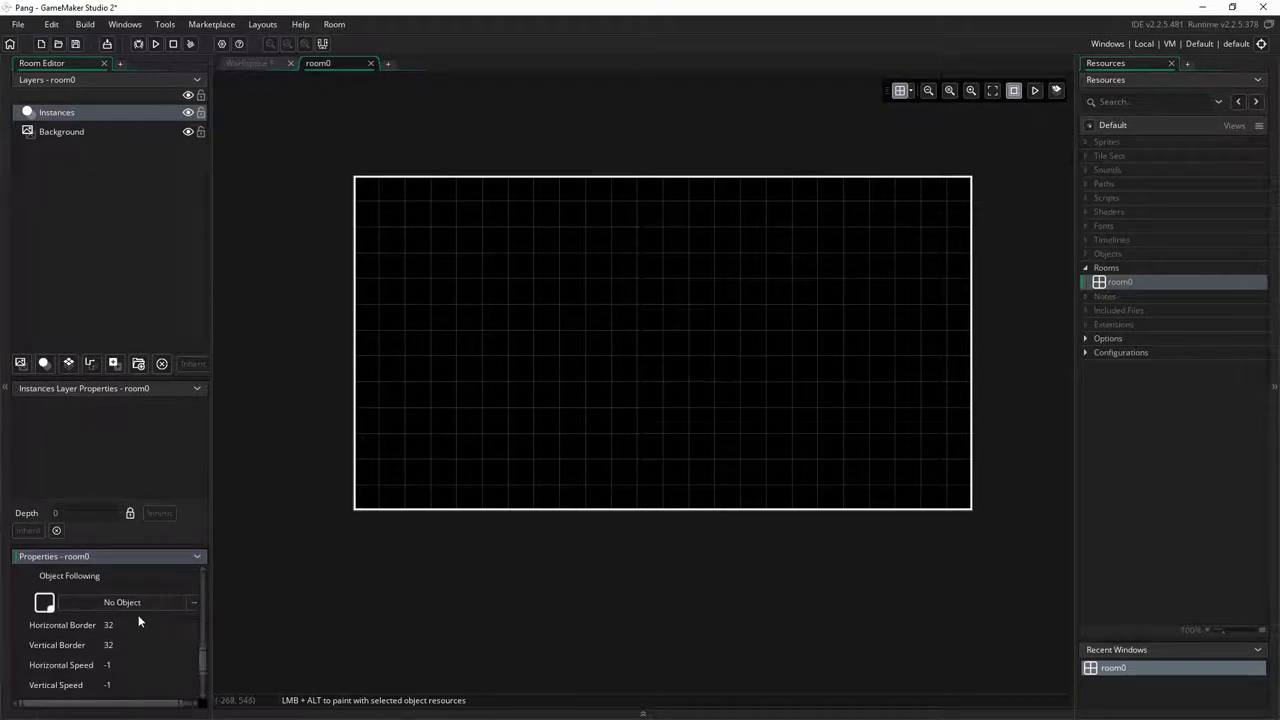
scroll(129, 624, "up", 6)
scroll(125, 632, "down", 3)
scroll(110, 648, "up", 4)
scroll(80, 654, "down", 1)
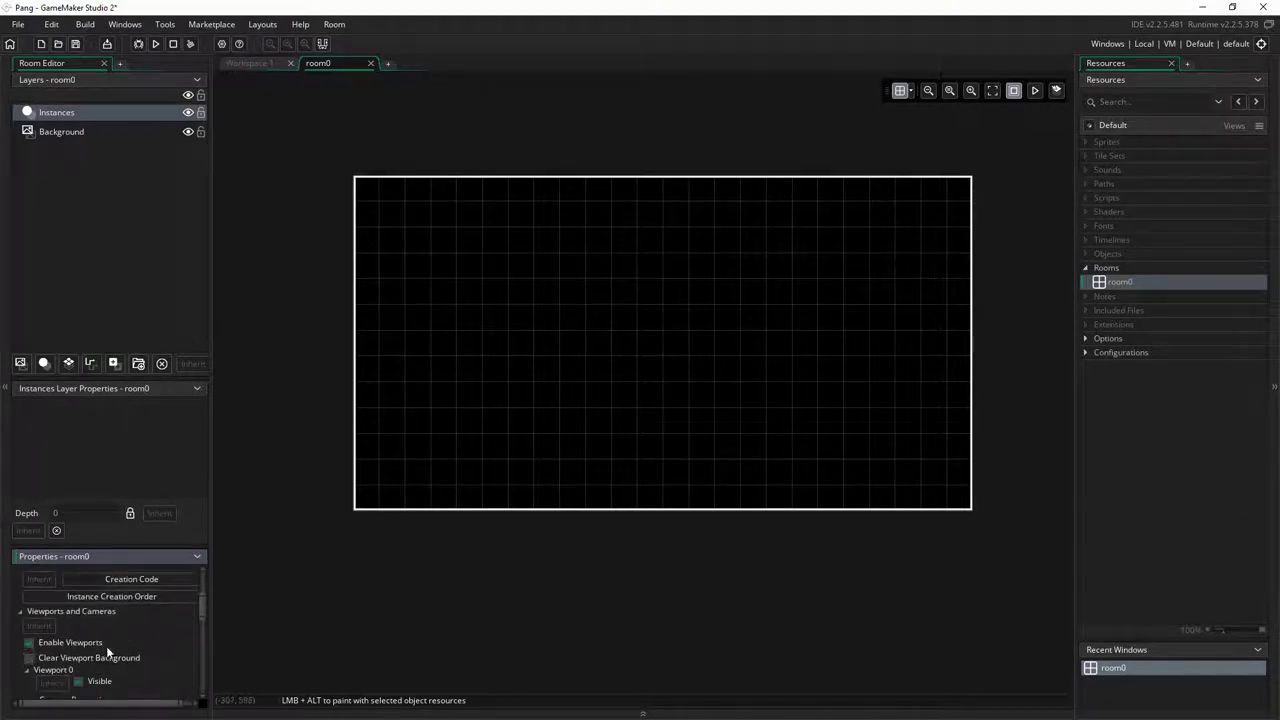
scroll(107, 651, "up", 3)
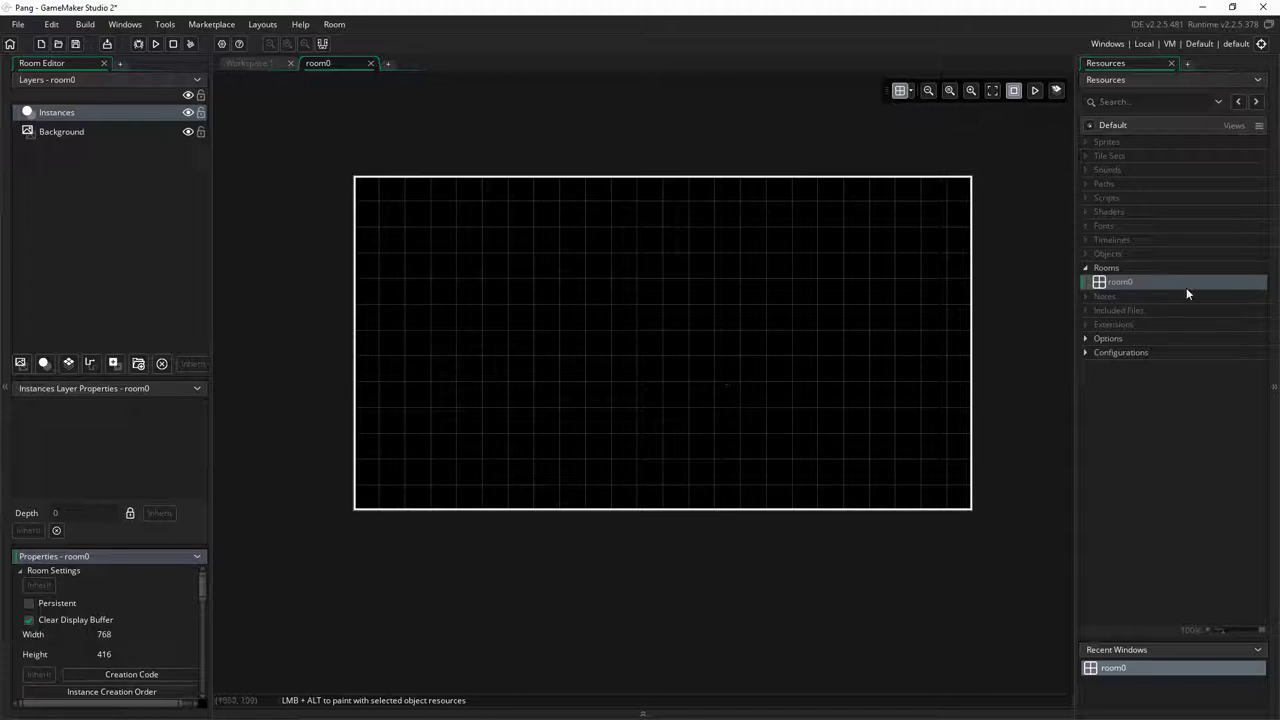
Create a new sprite in the Sprites resources and name it sprBackground
left_click(1088, 140)
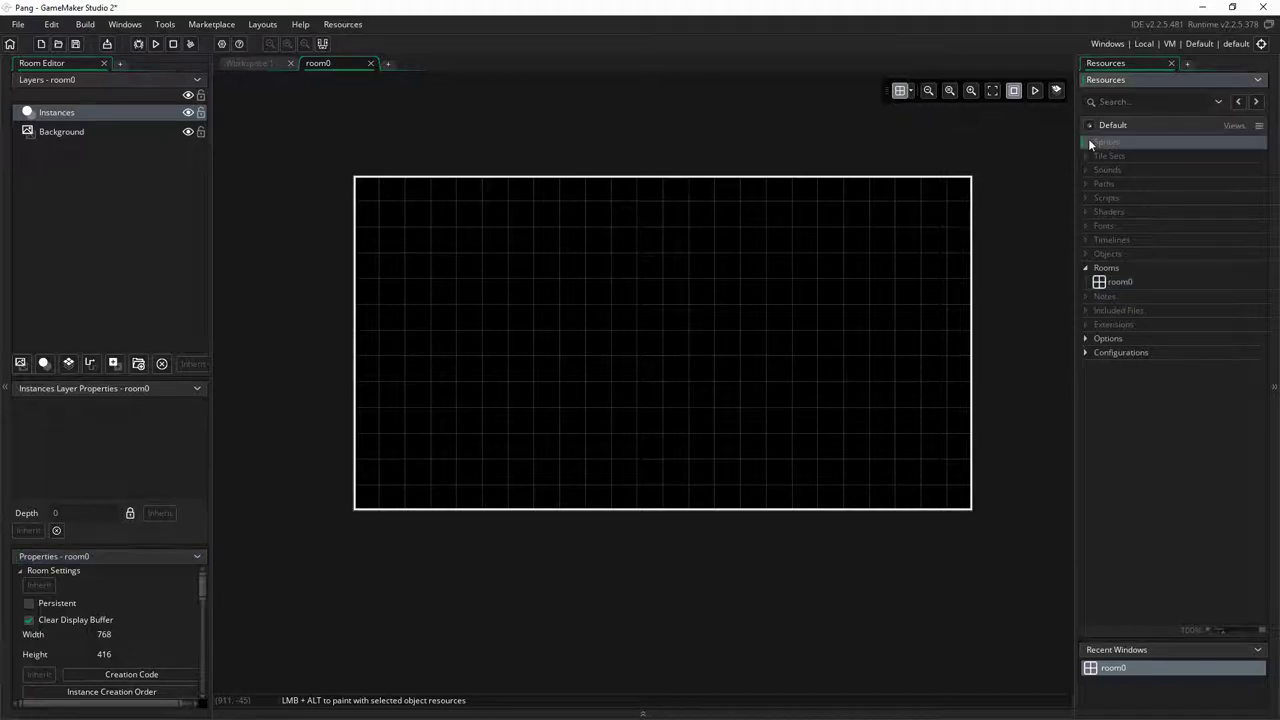
right_click(1088, 140)
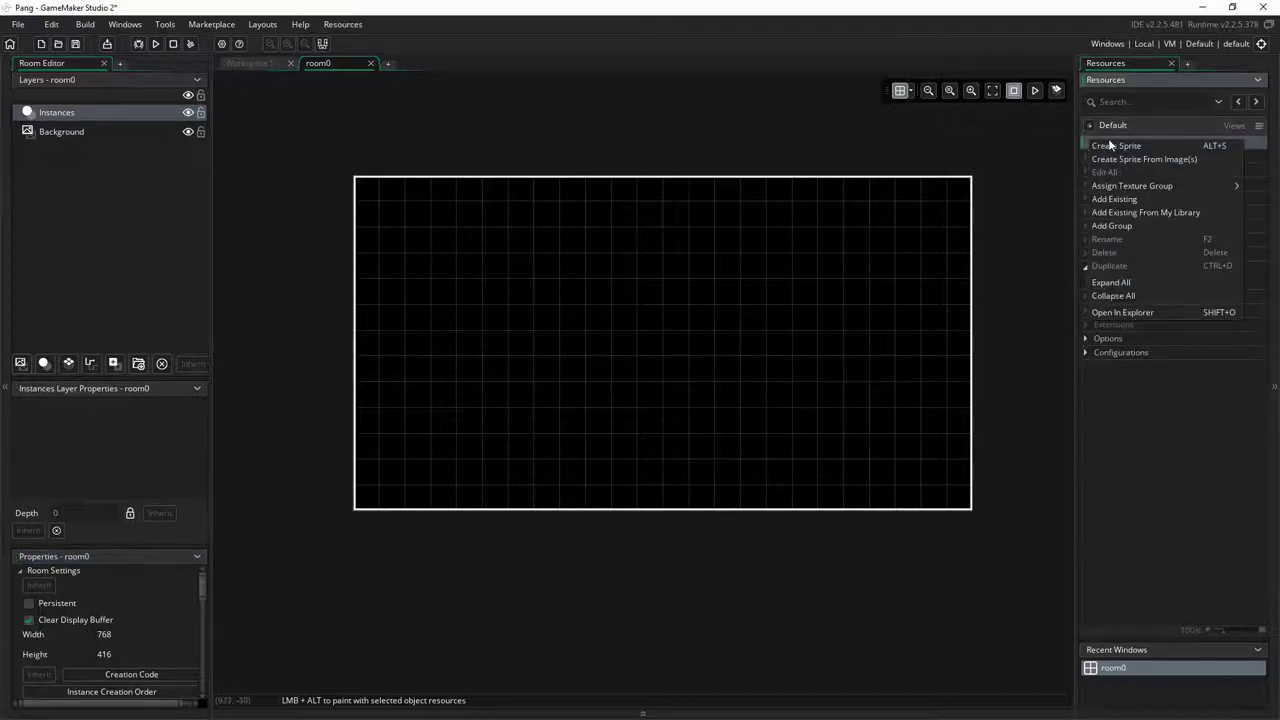
left_click(1116, 145)
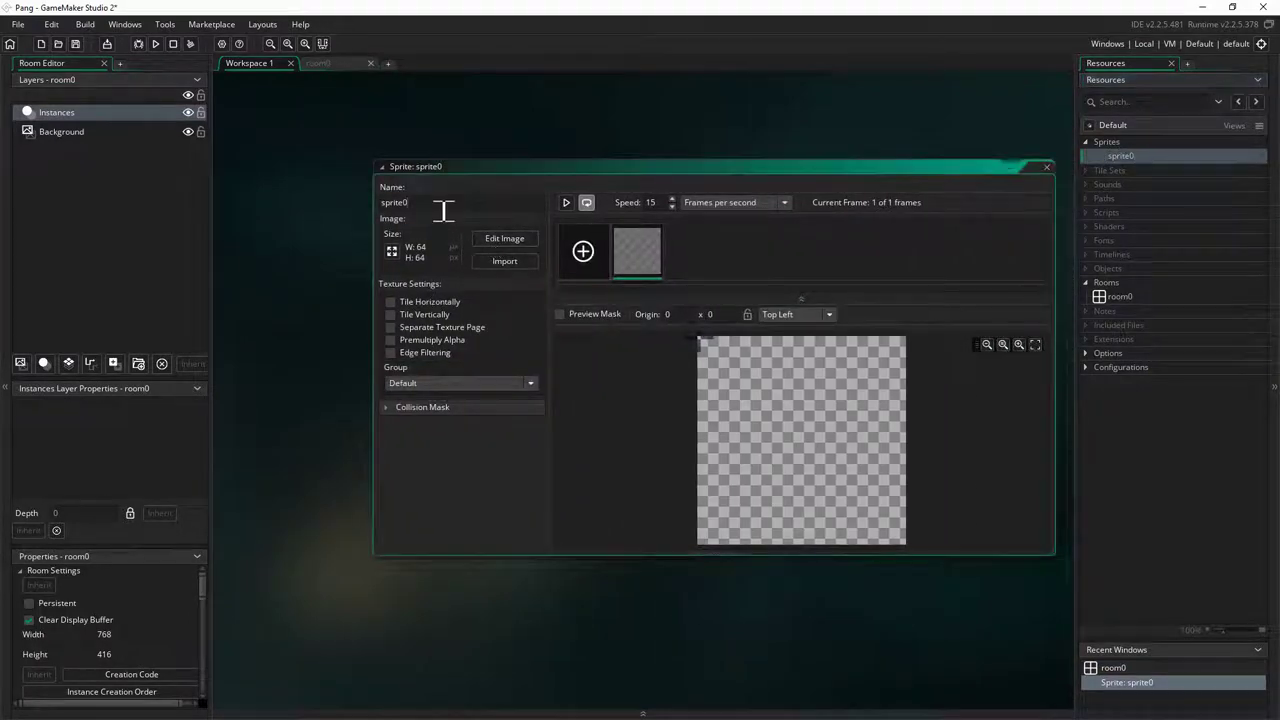
key("BackSpace")
key("BackSpace")
key("BackSpace")
key("BackSpace")
key("BackSpace")
key("BackSpace")
key("BackSpace")
type("sprBackg")
Import PangBg01.png from the GameMaker/03. Pang/Resources folder into the sprBackground sprite
left_click(497, 260)
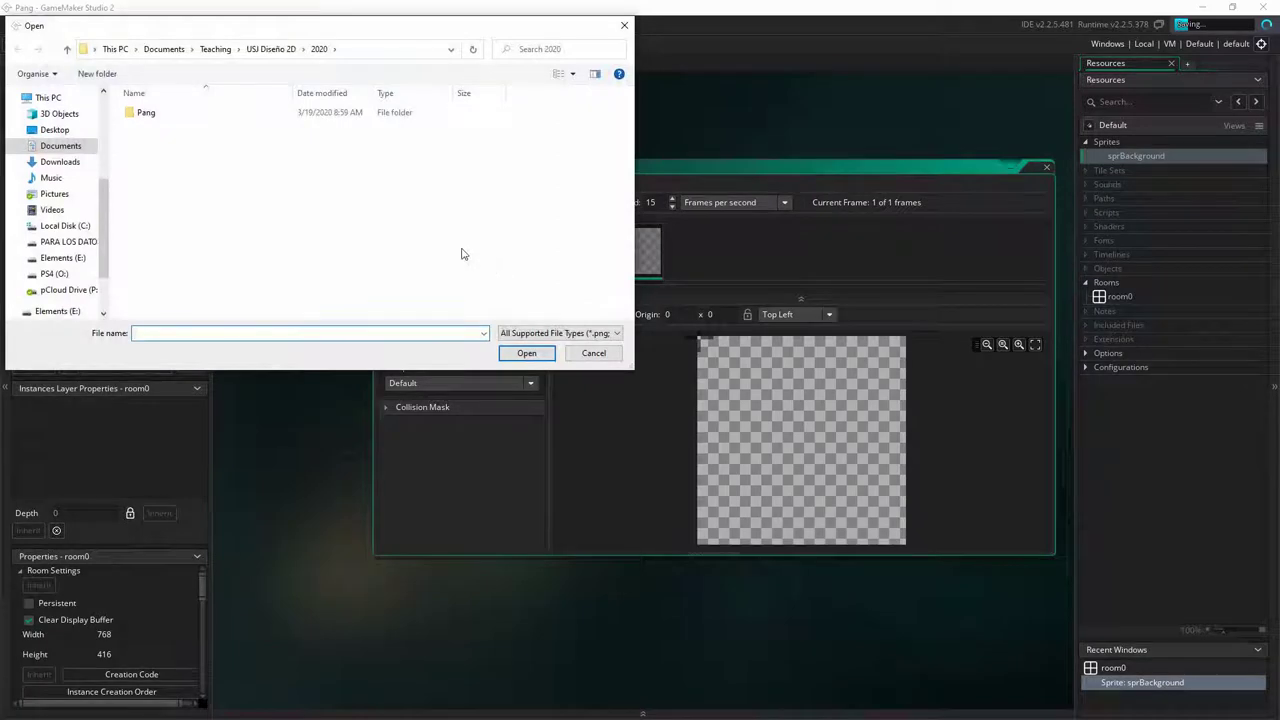
left_click(283, 50)
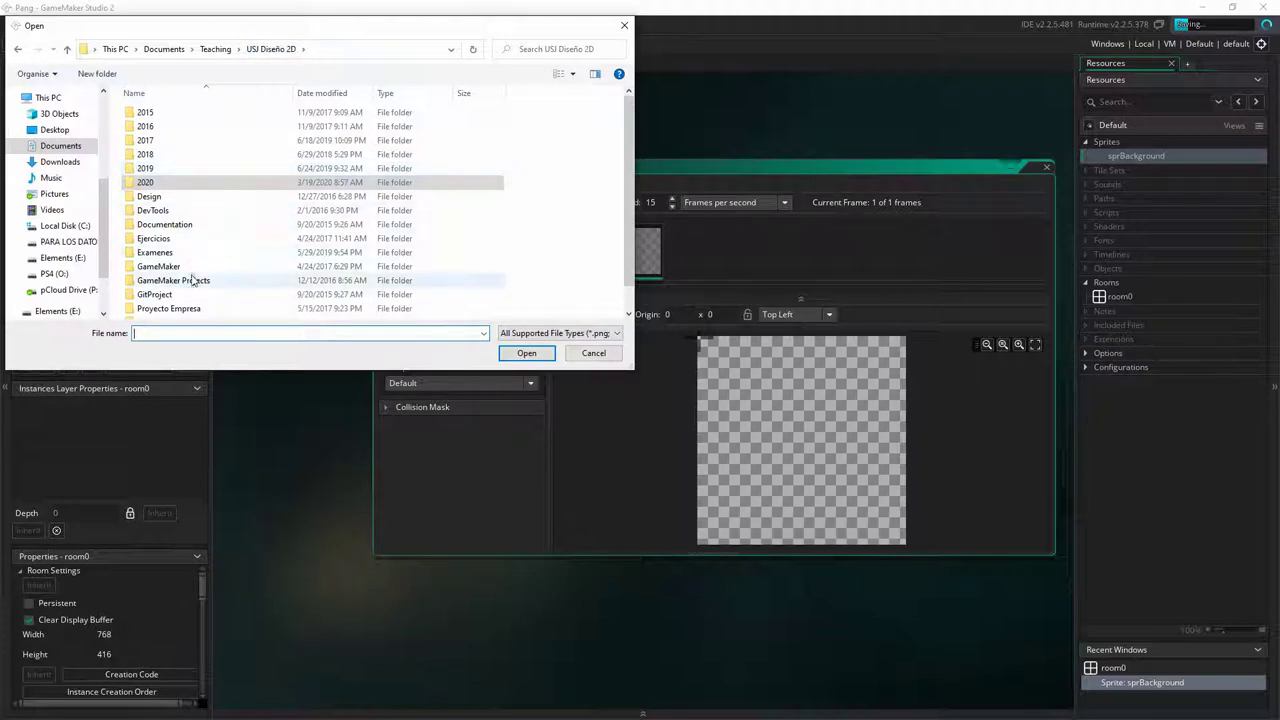
double_click(160, 266)
double_click(180, 142)
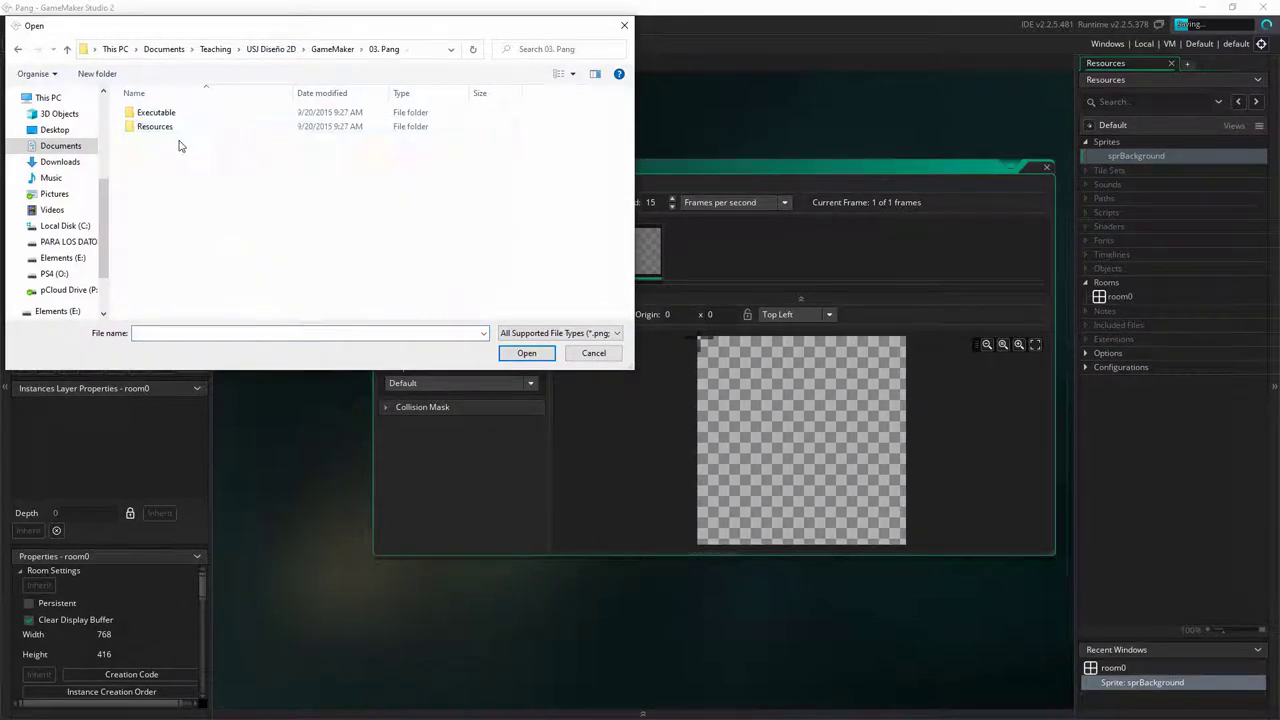
double_click(177, 126)
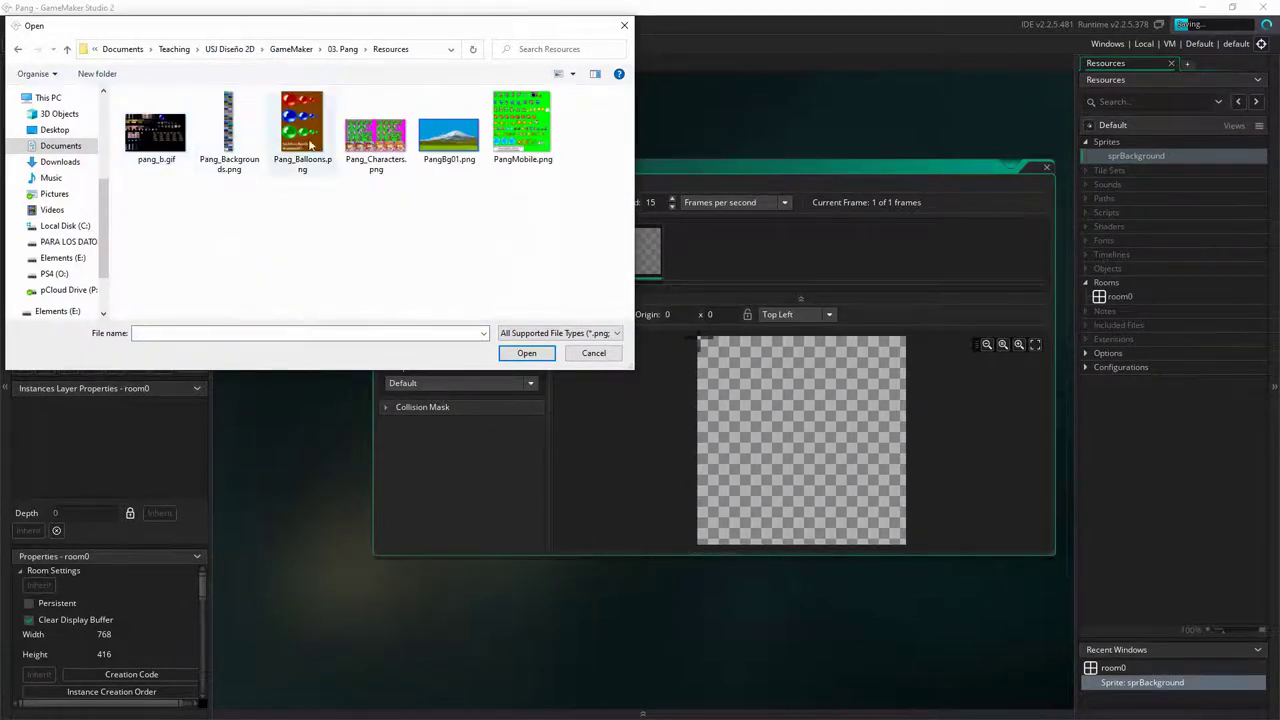
double_click(445, 130)
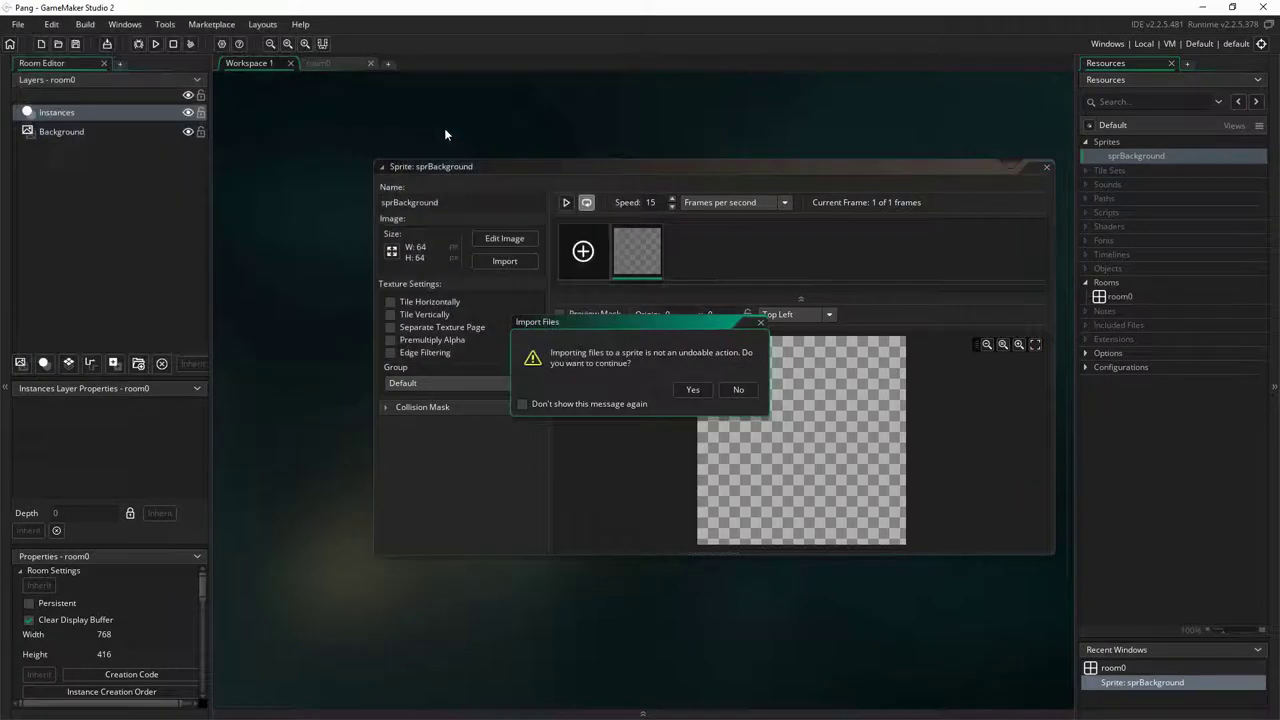
left_click(694, 390)
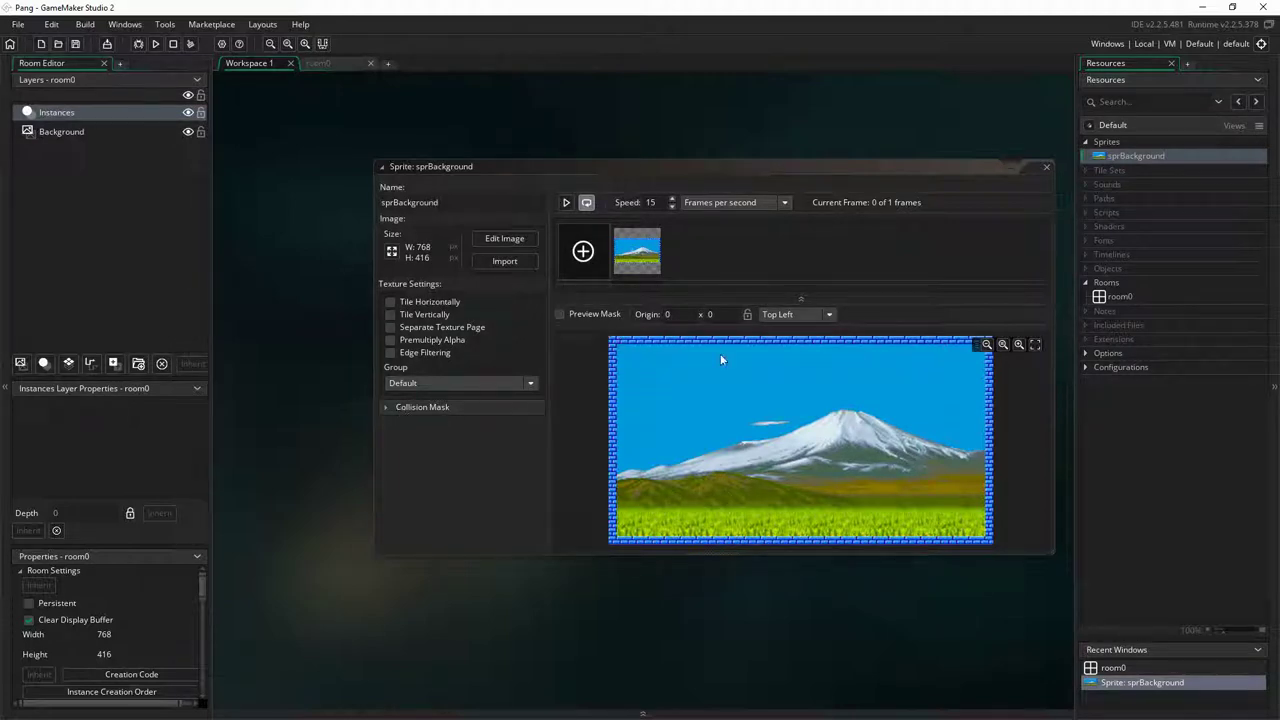
Move the origin of sprBackground within the image and set it back to 0 x 0
left_click_drag(776, 412, 797, 418)
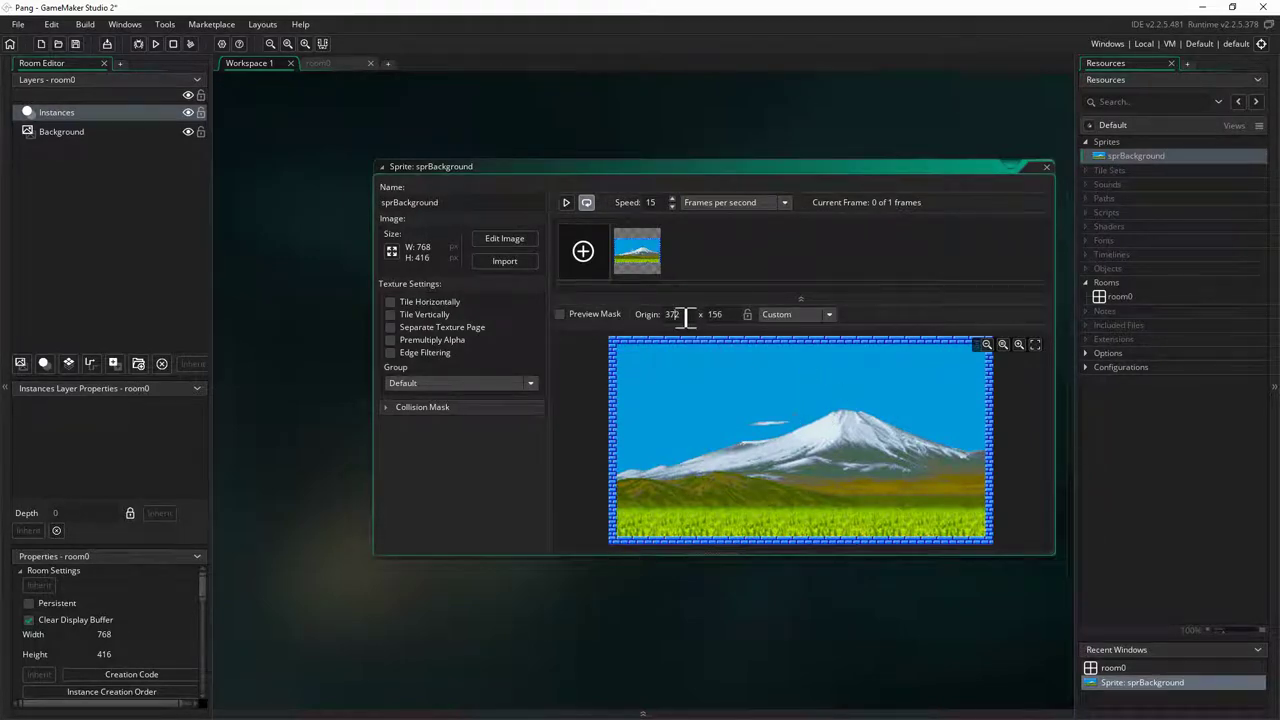
type("0")
key("Tab")
type("0")
Create another sprite in the Sprites resources and name it sprPlayerIdle
right_click(1114, 141)
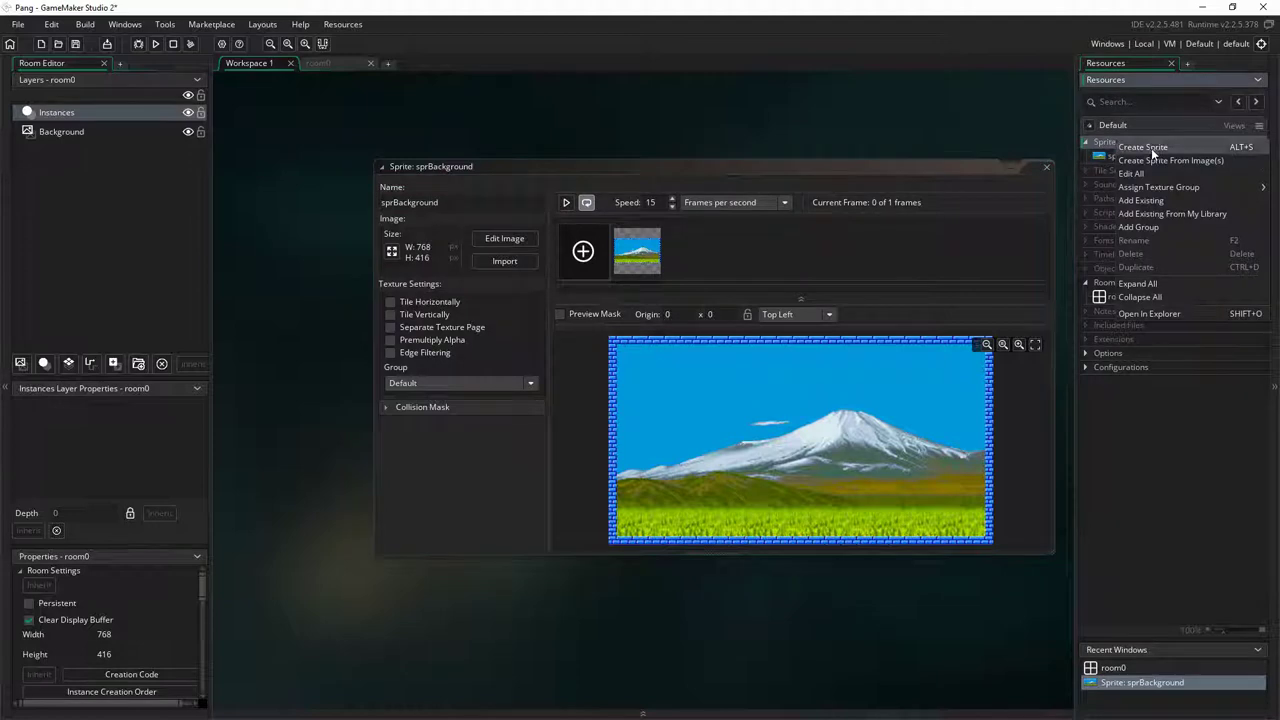
left_click(1155, 148)
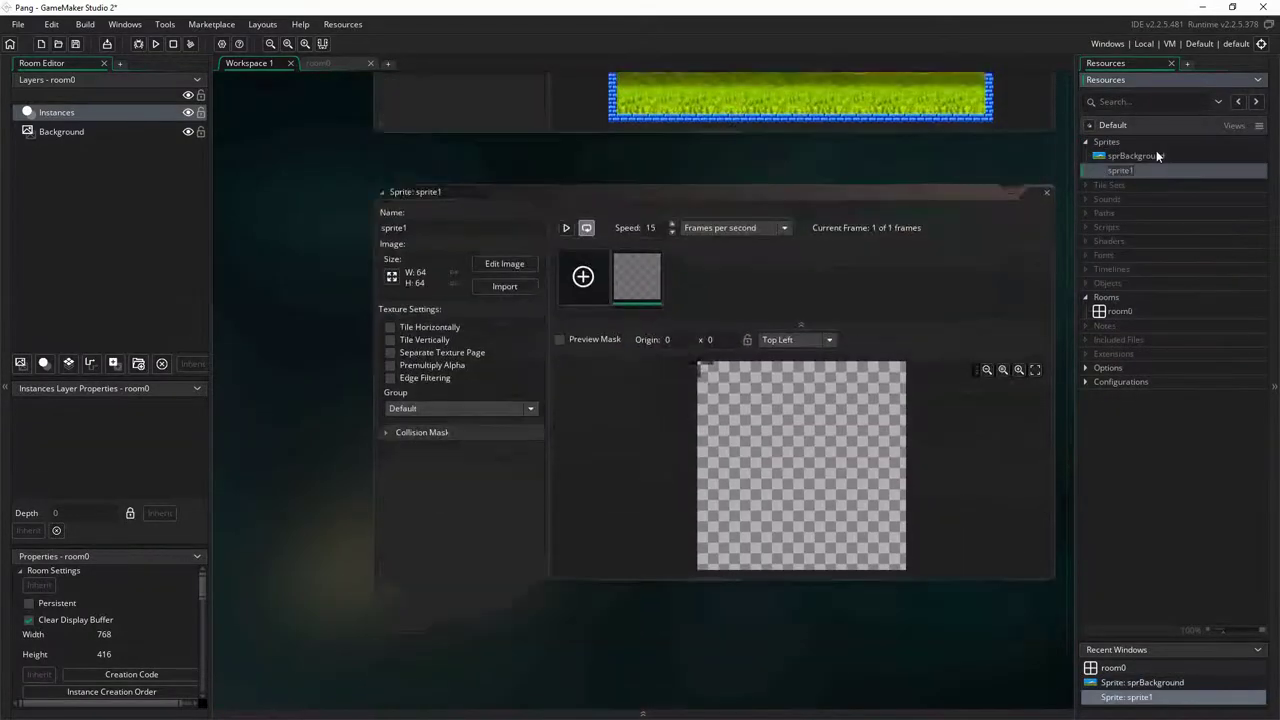
type("sprPlayerIdle")
key("Return")
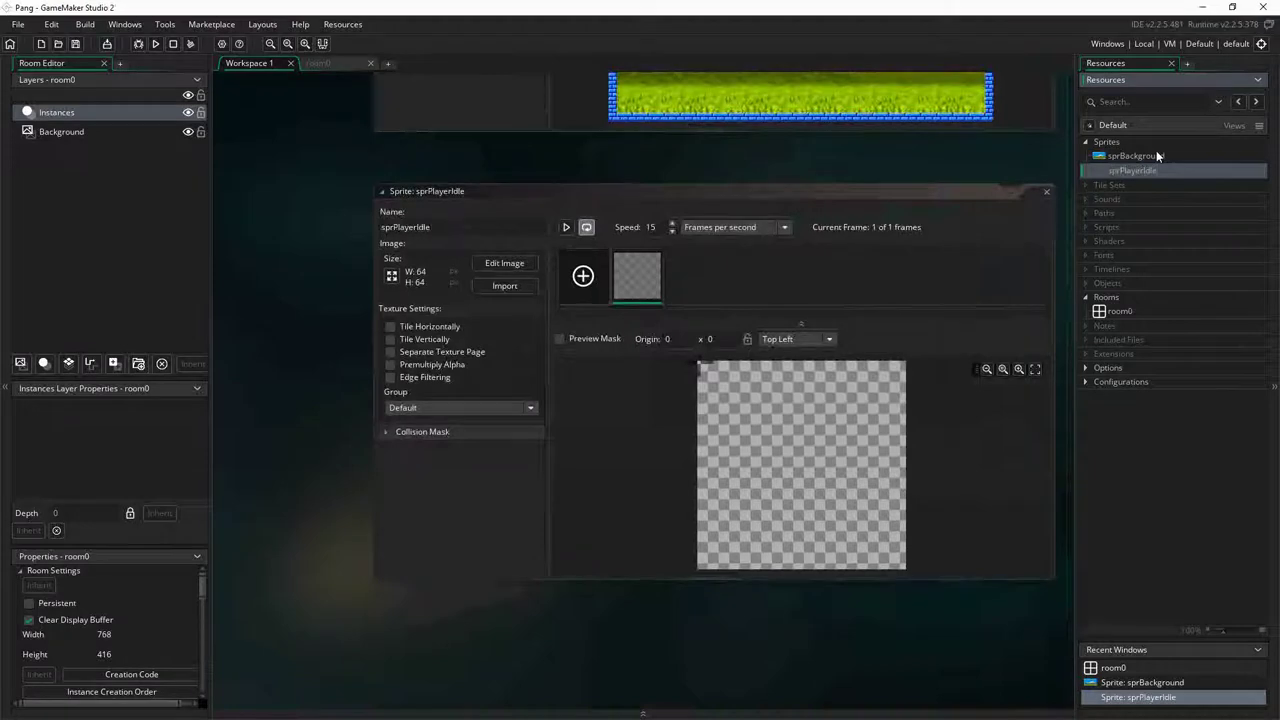
Open sprPlayerIdle in the image editor and load PangMobile.png as a strip image
left_click(505, 286)
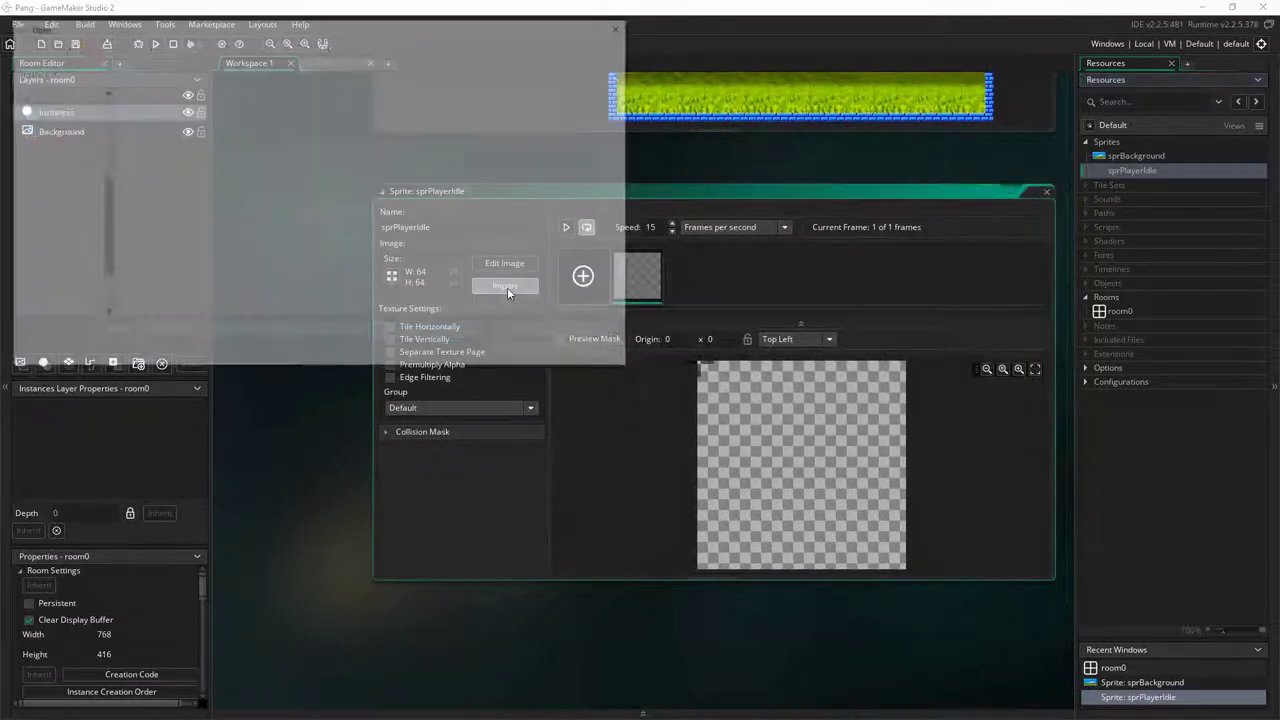
left_click(496, 262)
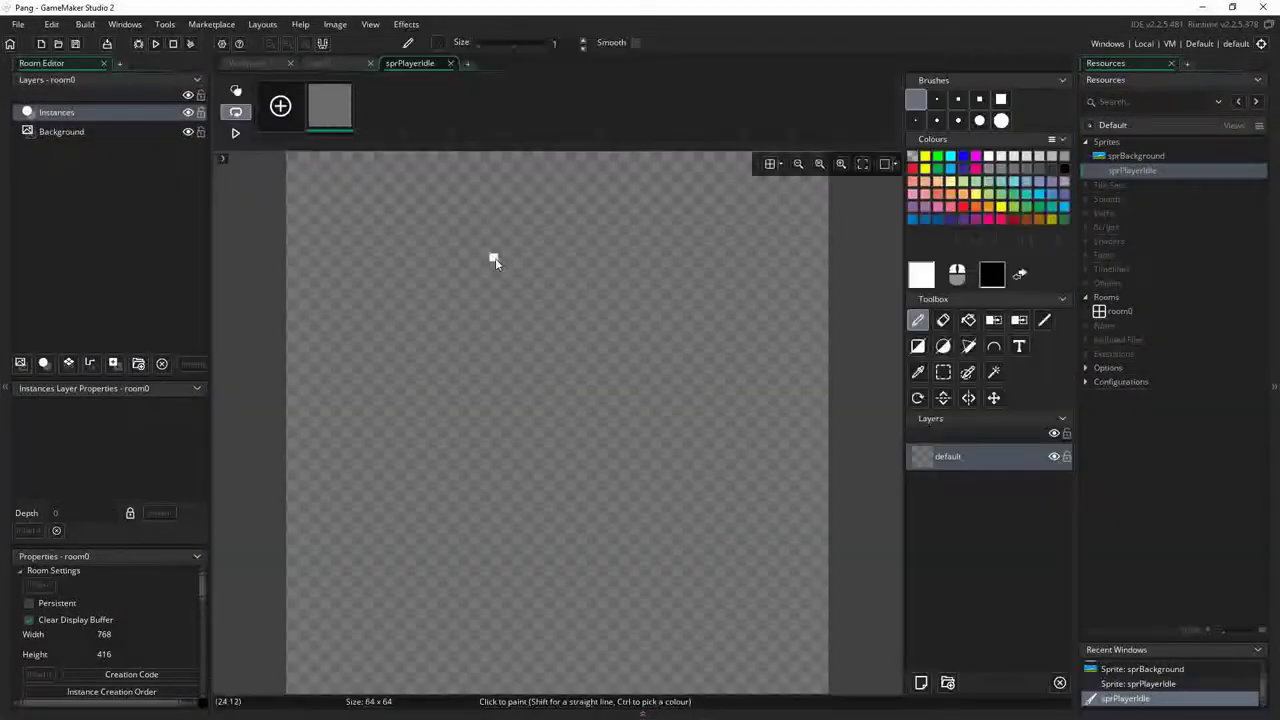
left_click(300, 24)
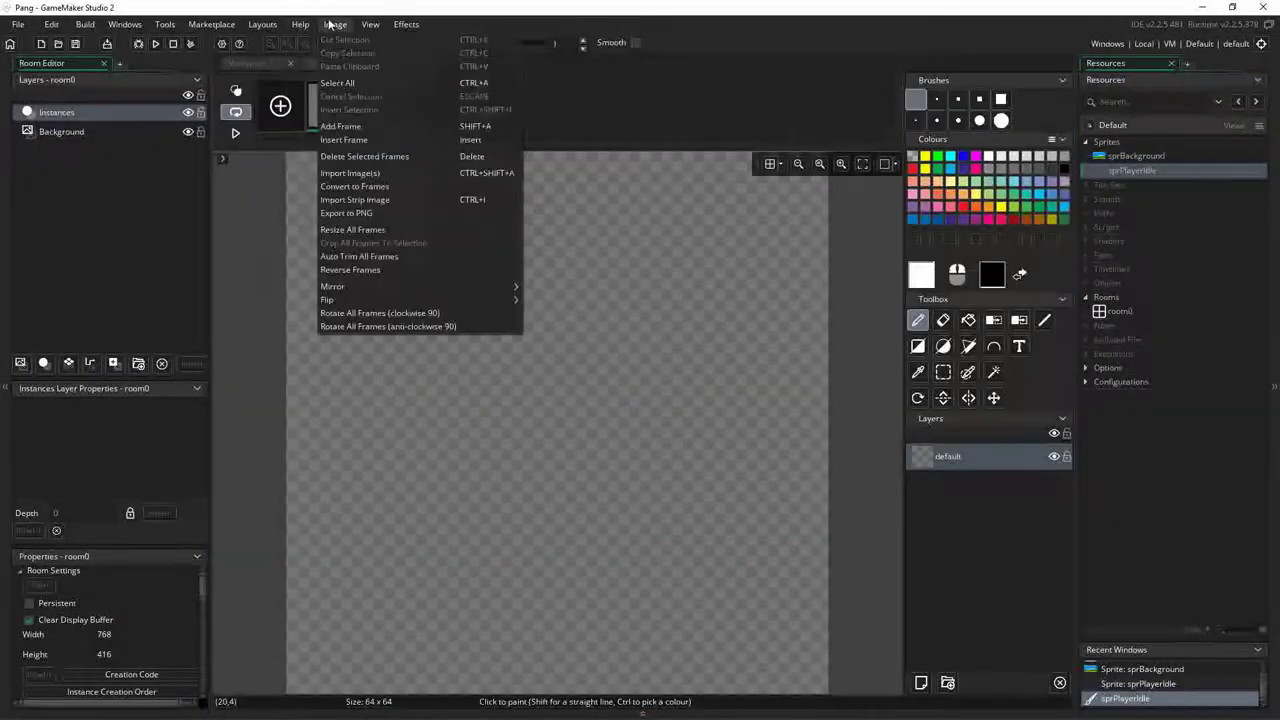
mouse_move(325, 27)
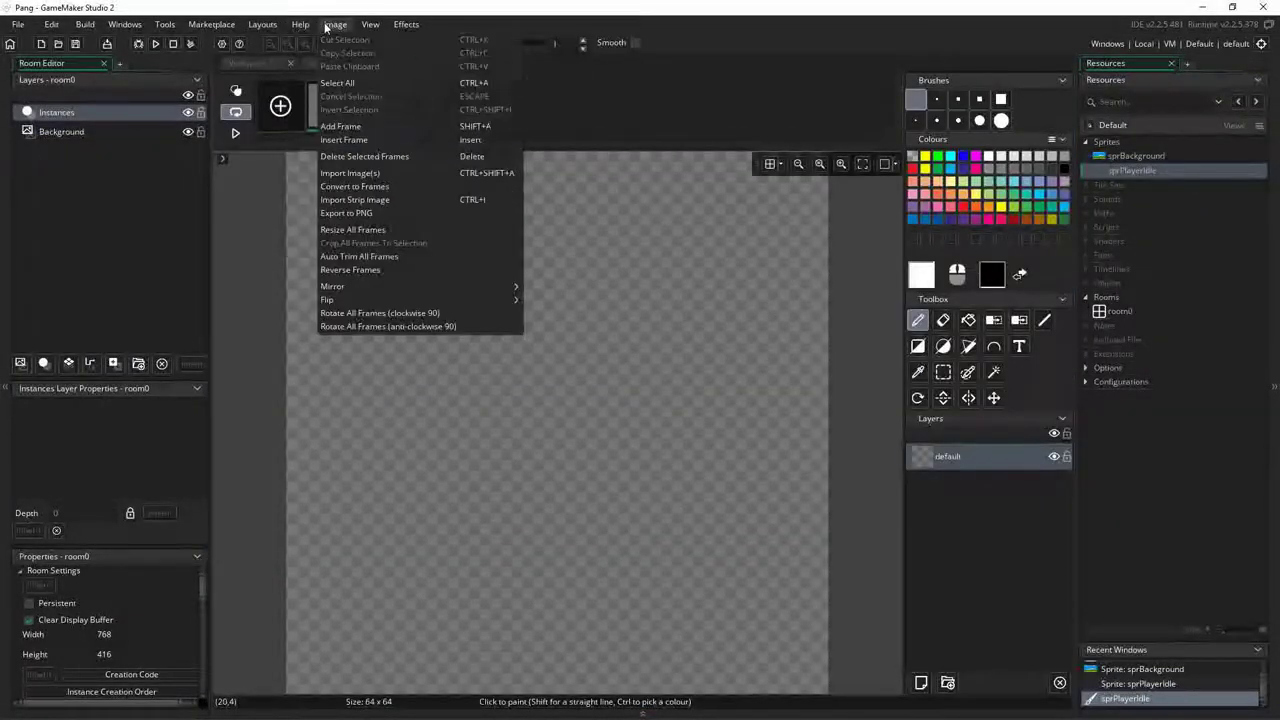
left_click(386, 205)
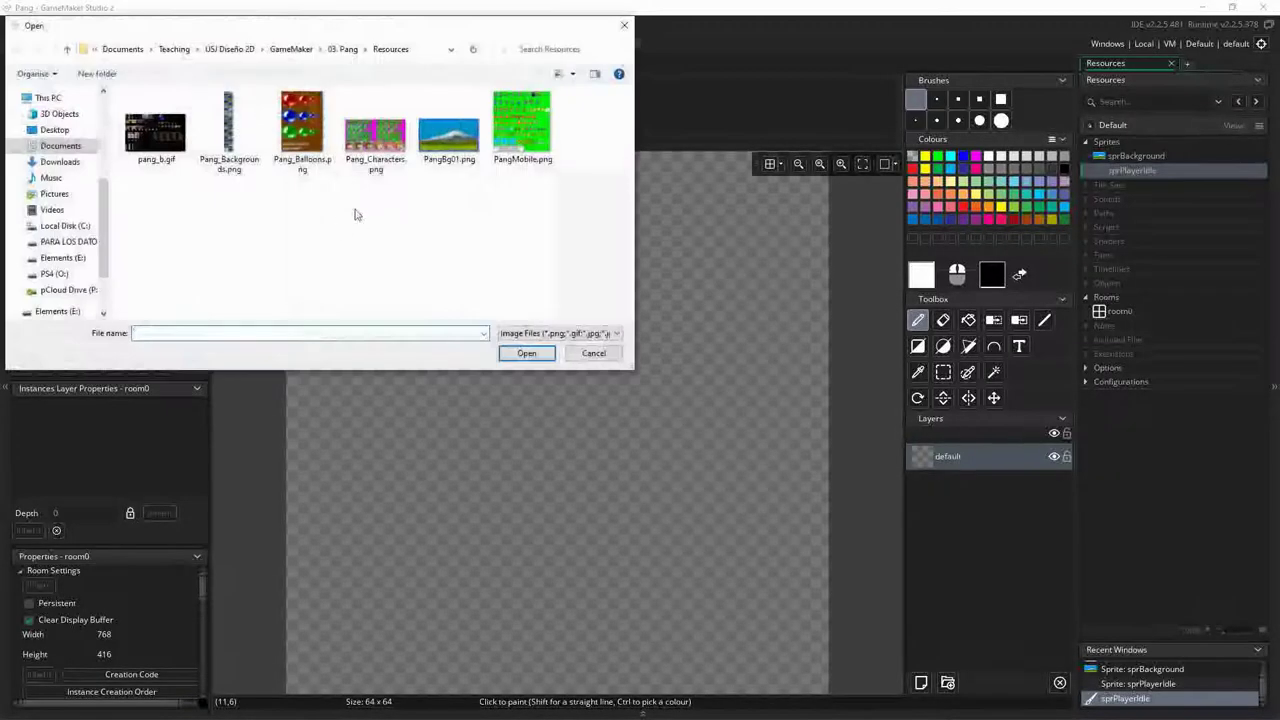
double_click(524, 120)
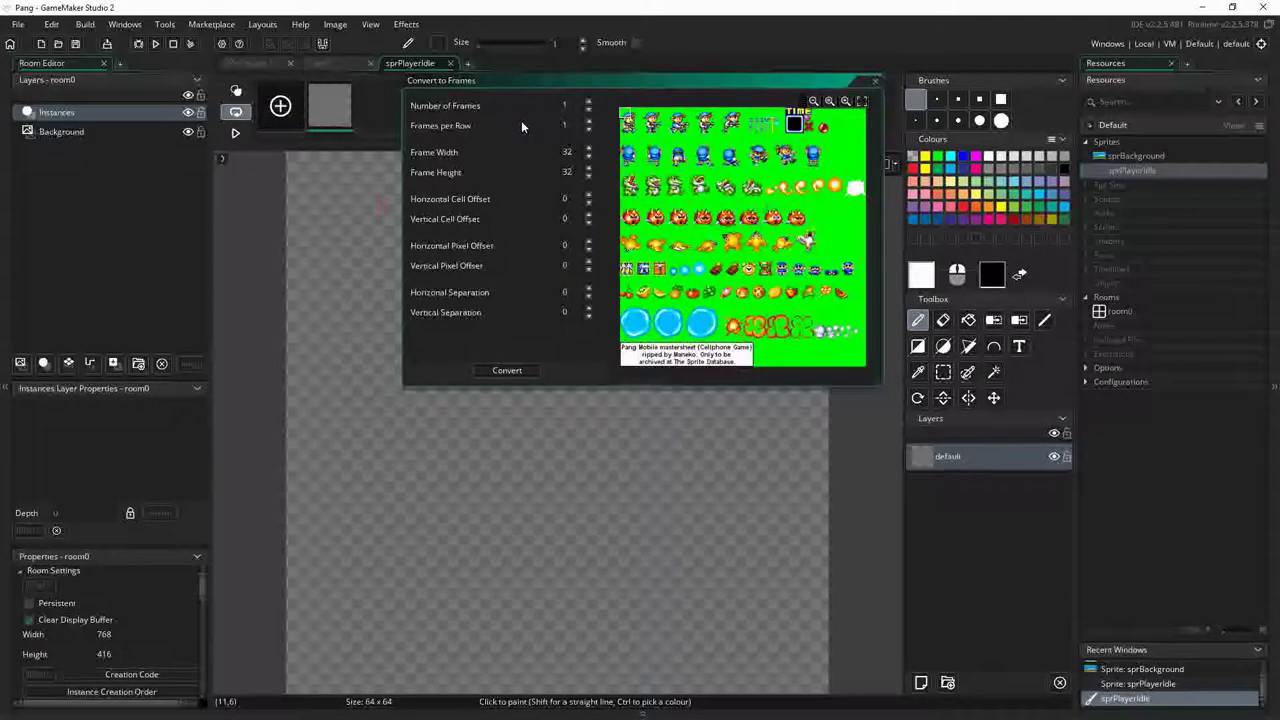
Enlarge the Convert to Frames window and place the frame selection on a back-facing player in the second row, at pixel offset about 226, 109
left_click_drag(658, 81, 504, 102)
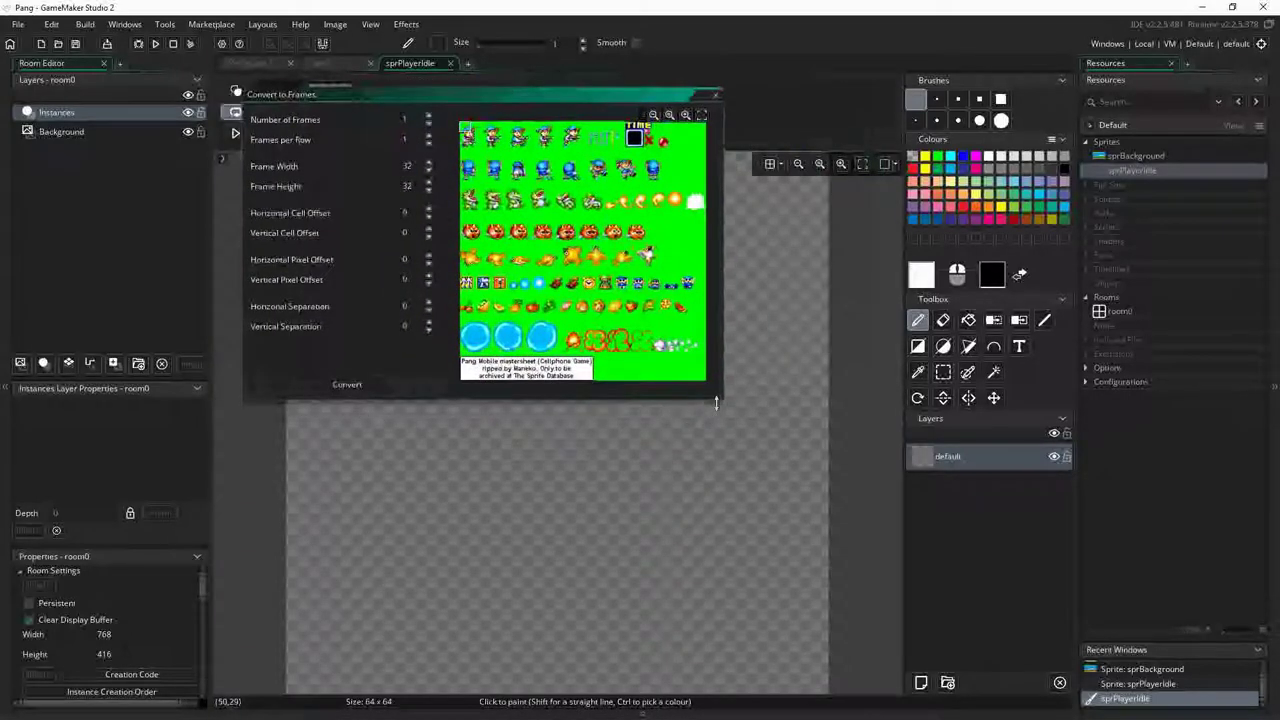
left_click_drag(718, 400, 886, 489)
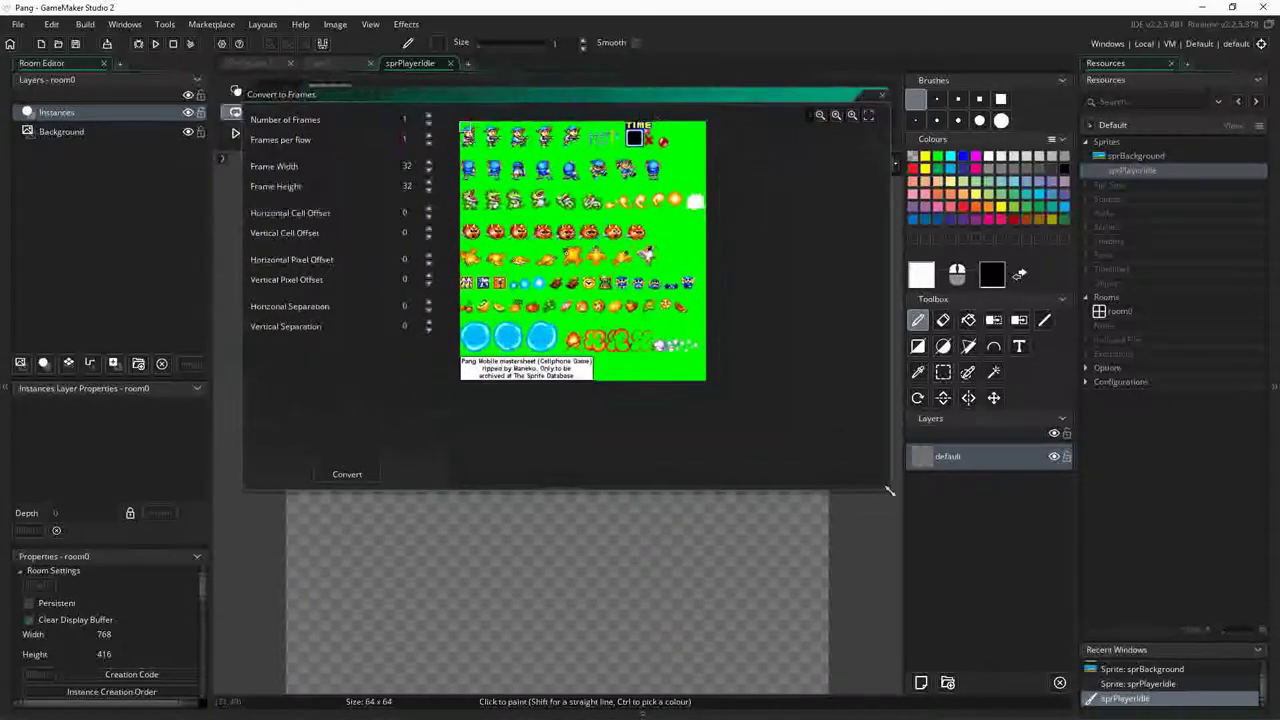
scroll(539, 155, "up", 3)
scroll(539, 155, "up", 3)
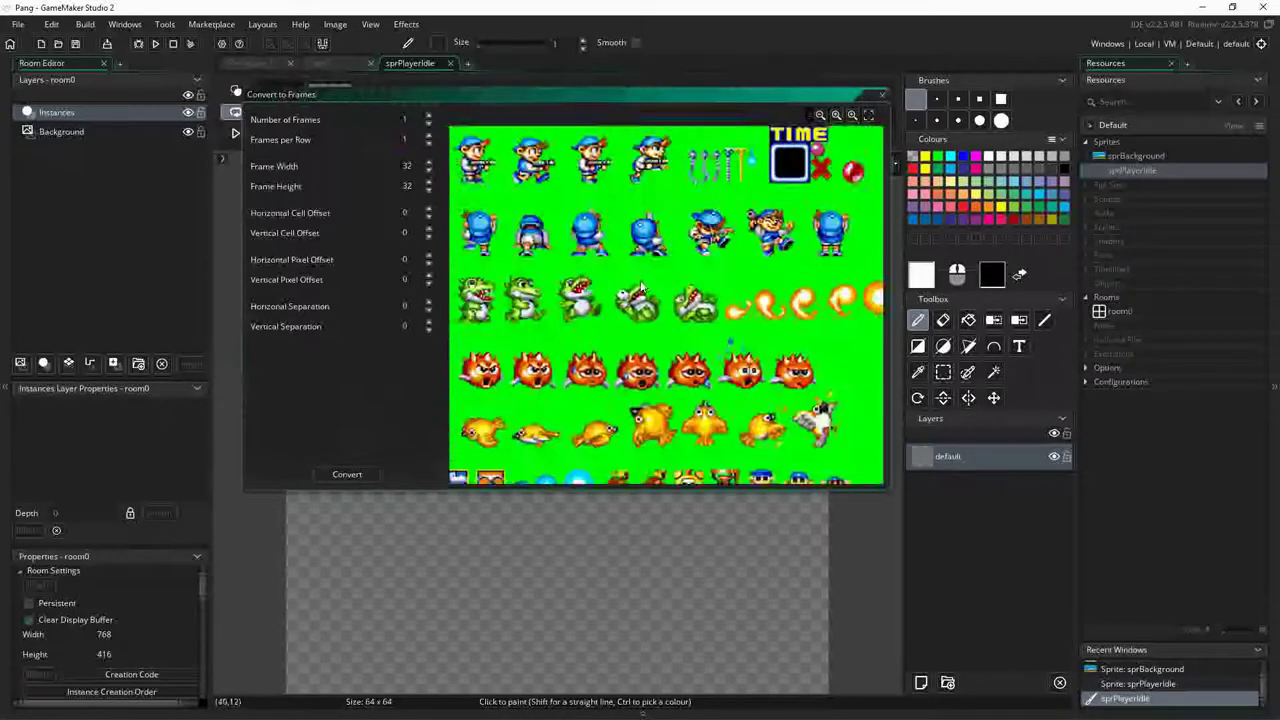
left_click(597, 291)
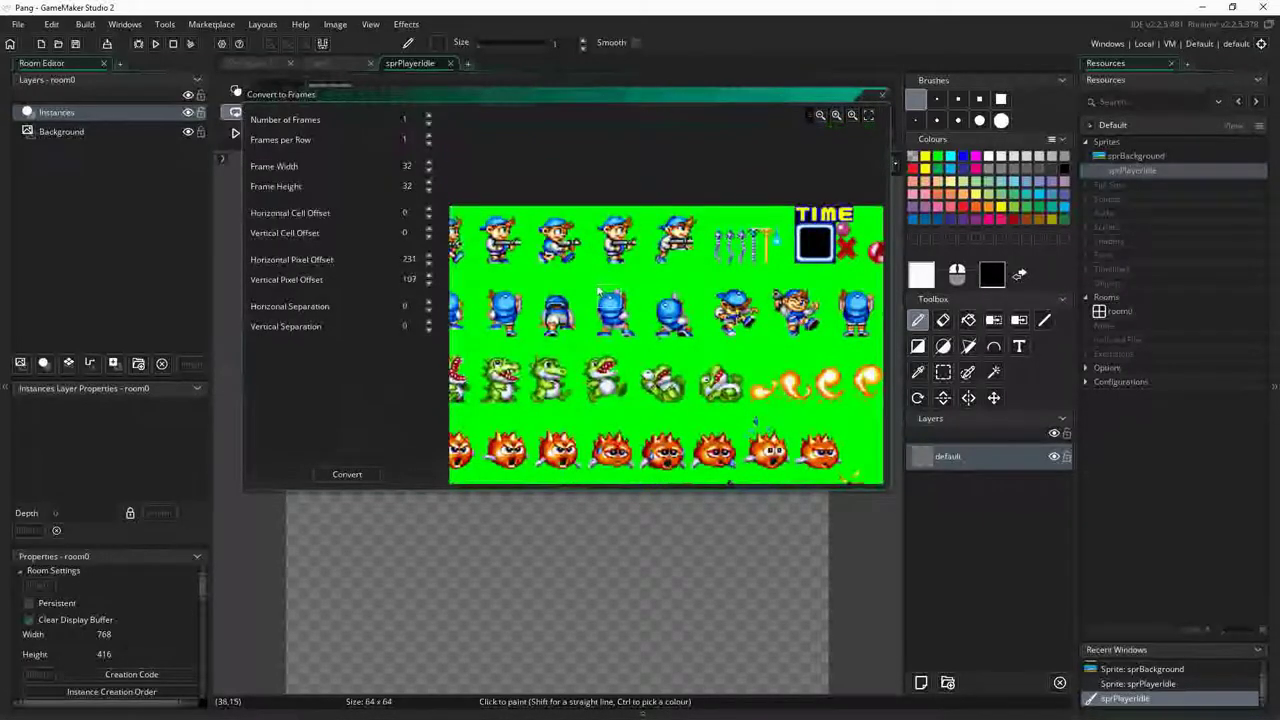
left_click(595, 291)
Set the strip conversion's frame width to 64 and frame height to 80
left_click(406, 166)
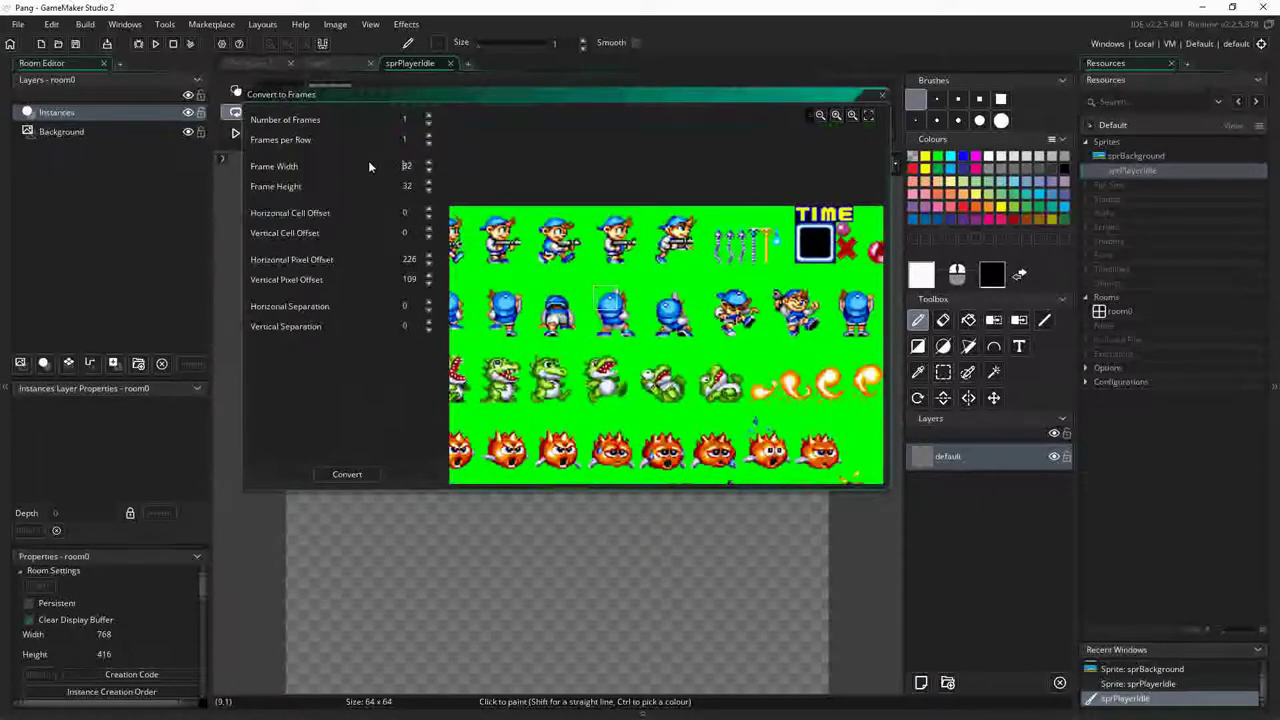
type("64")
key("Tab")
type("96")
key("Tab")
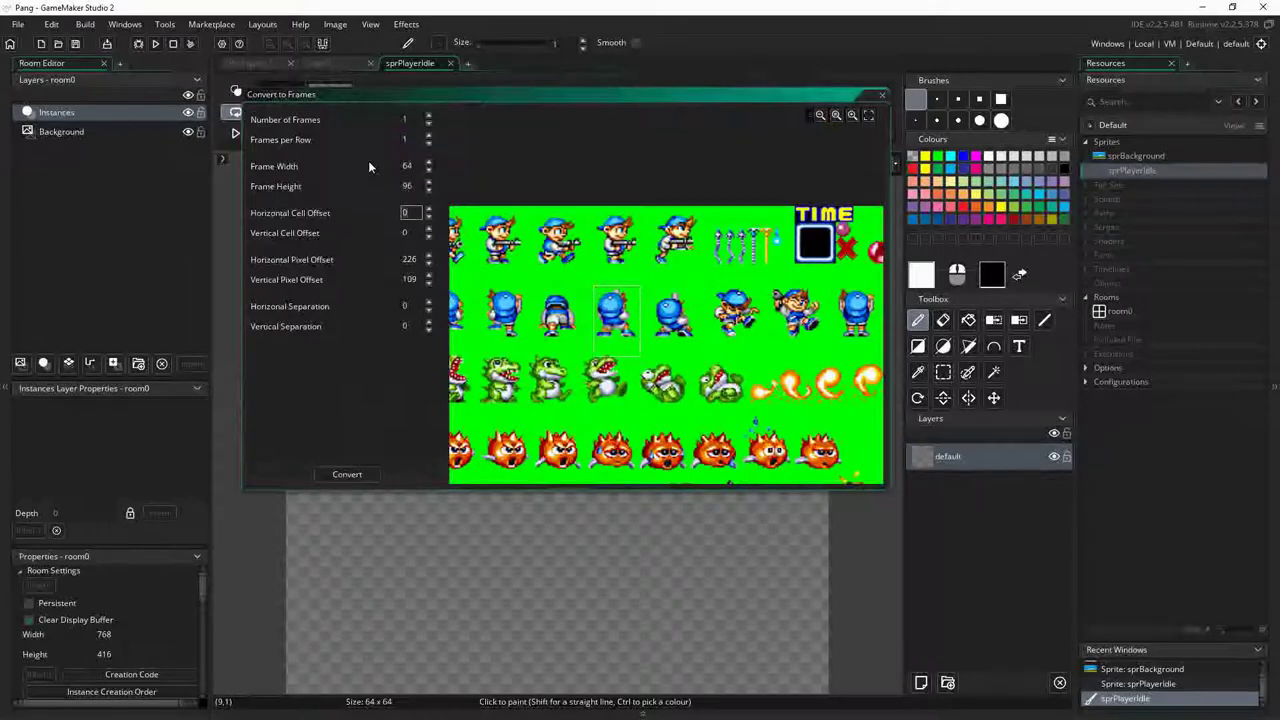
key("shift+Tab")
key("BackSpace")
key("BackSpace")
type("80")
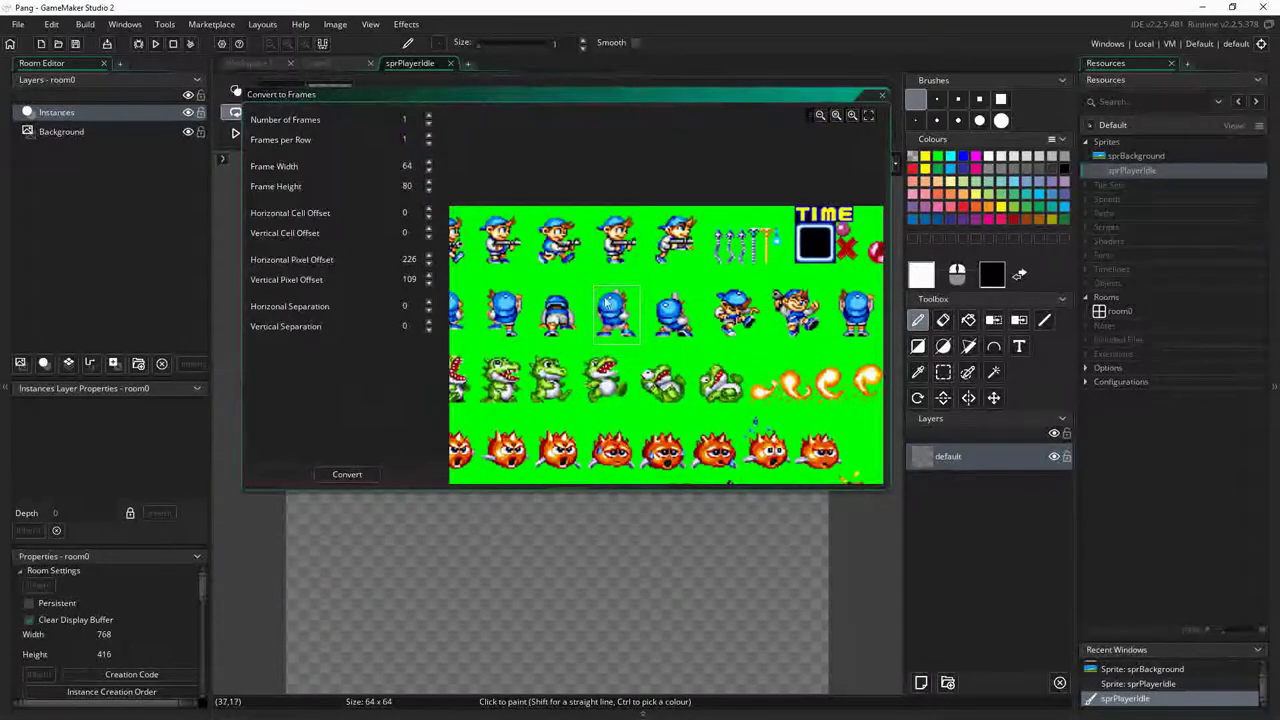
Adjust the frame selection to pixel offset 224, 104 around the back-facing player and convert it, replacing the existing sprite frames
mouse_move(601, 292)
left_mouse_down()
mouse_move(594, 212)
mouse_move(672, 214)
mouse_move(496, 212)
mouse_move(538, 220)
mouse_move(440, 228)
mouse_move(530, 250)
mouse_move(630, 306)
mouse_move(594, 289)
left_mouse_up()
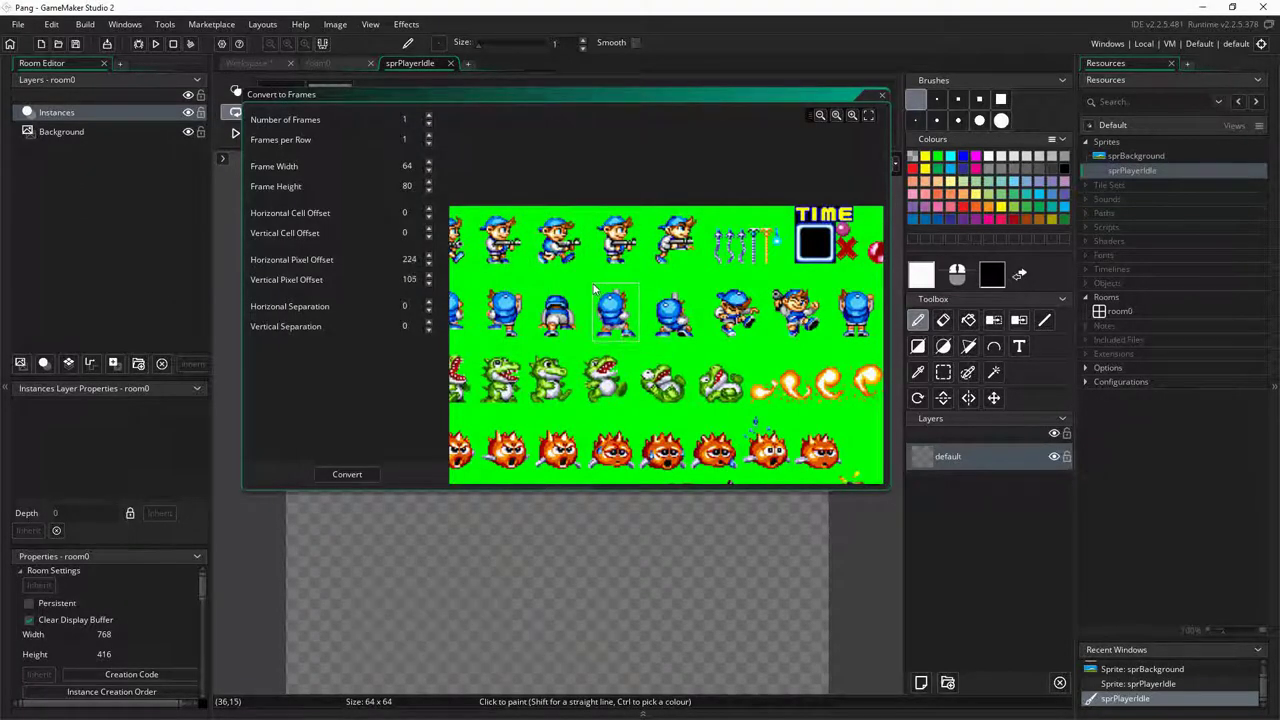
middle_click_drag(594, 289, 633, 302)
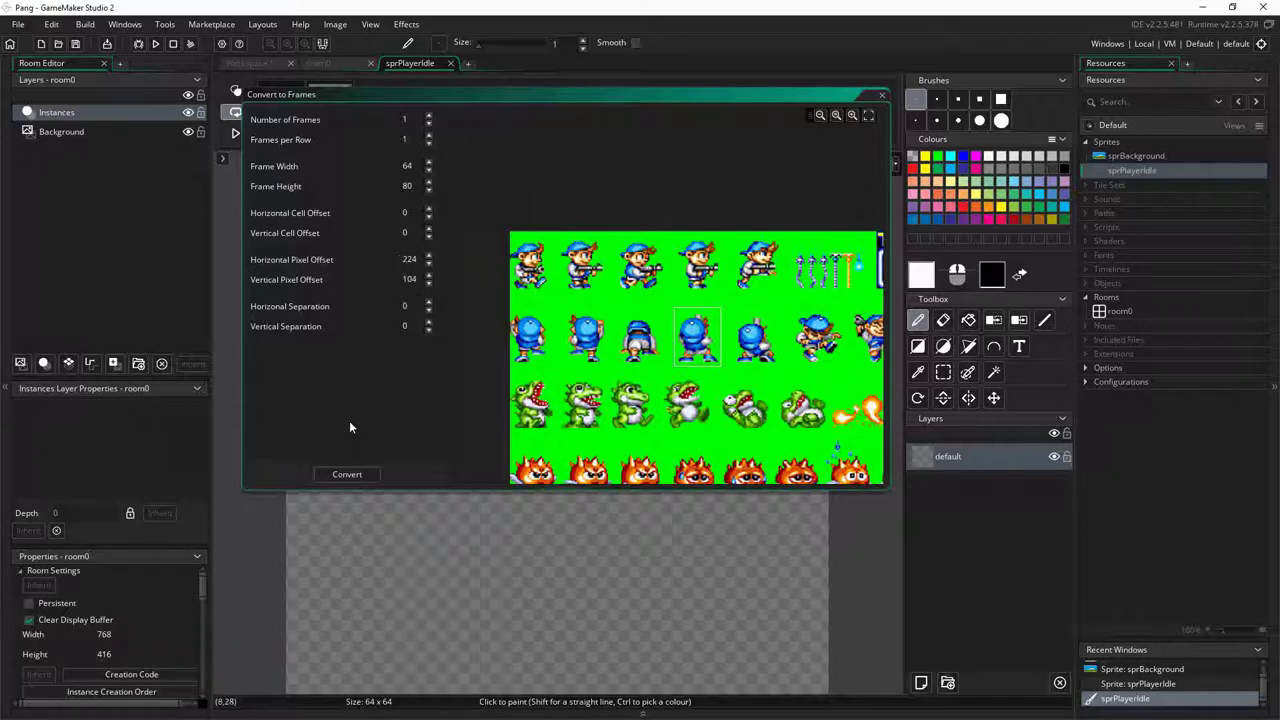
left_click(346, 474)
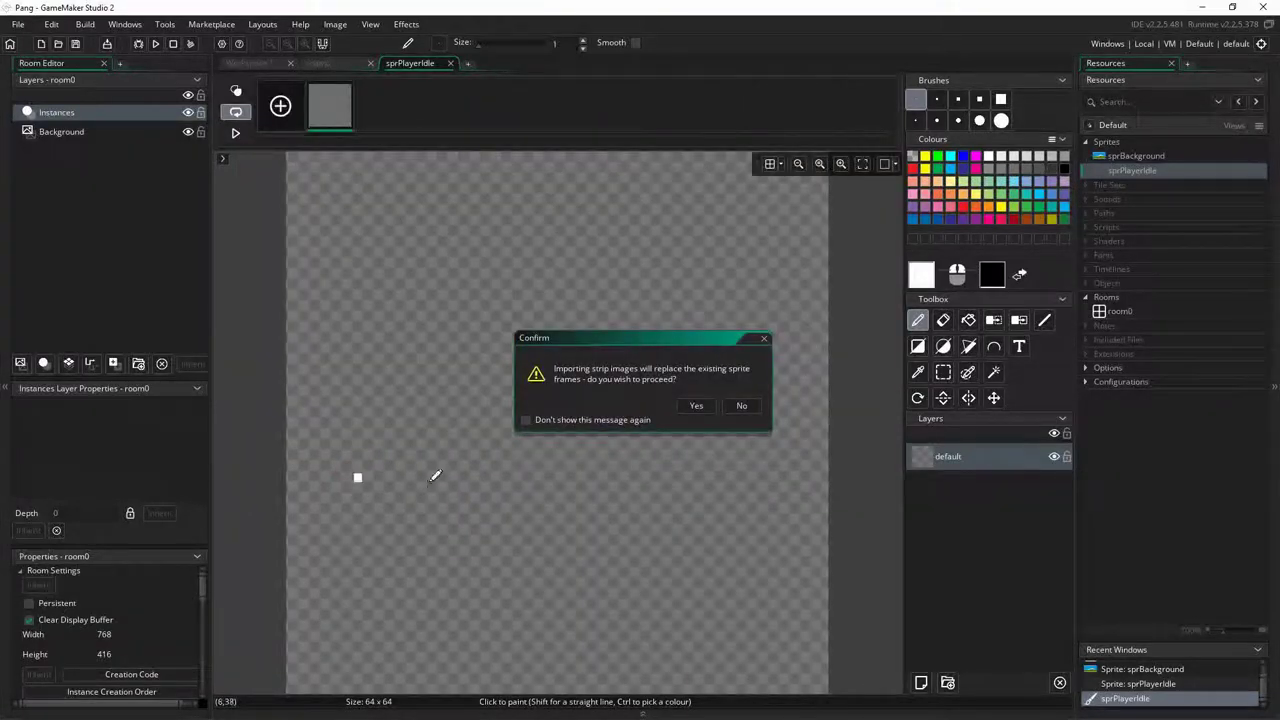
left_click(697, 405)
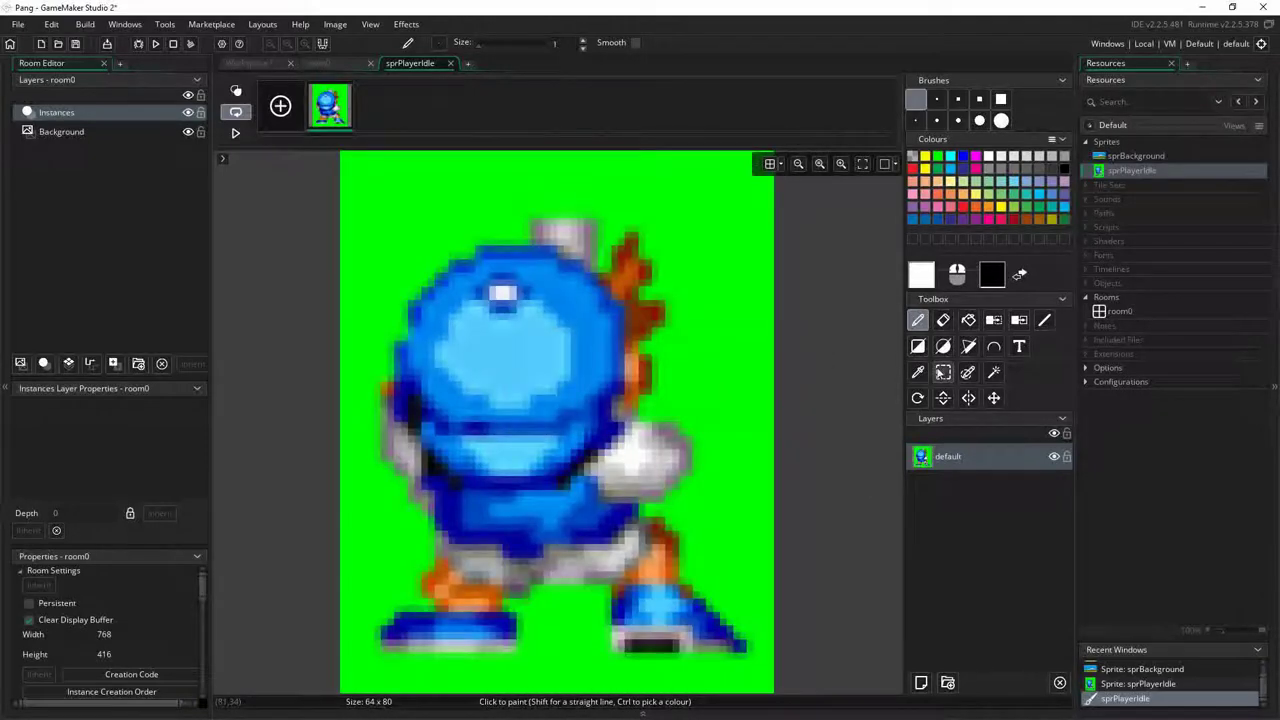
Try removing the green background of sprPlayerIdle with the Remove Colour tool at tolerance 20, and undo it
left_click(993, 320)
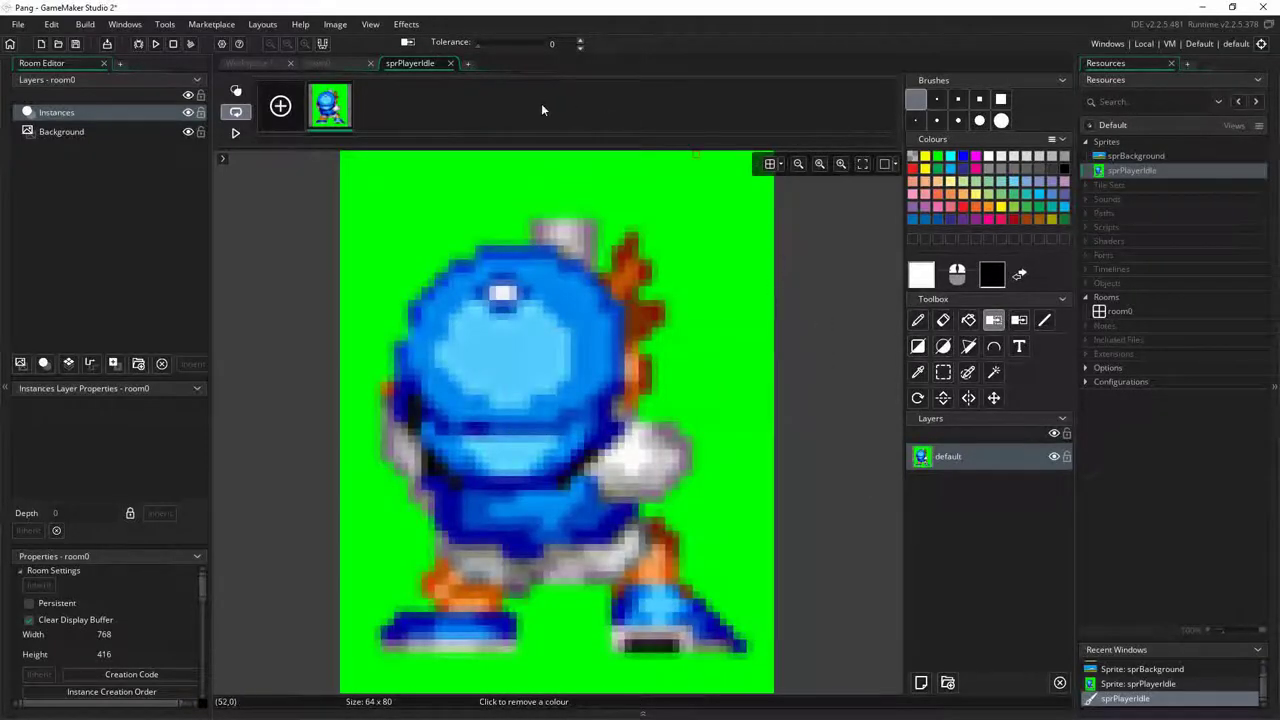
left_click_drag(485, 47, 491, 51)
left_click(700, 222)
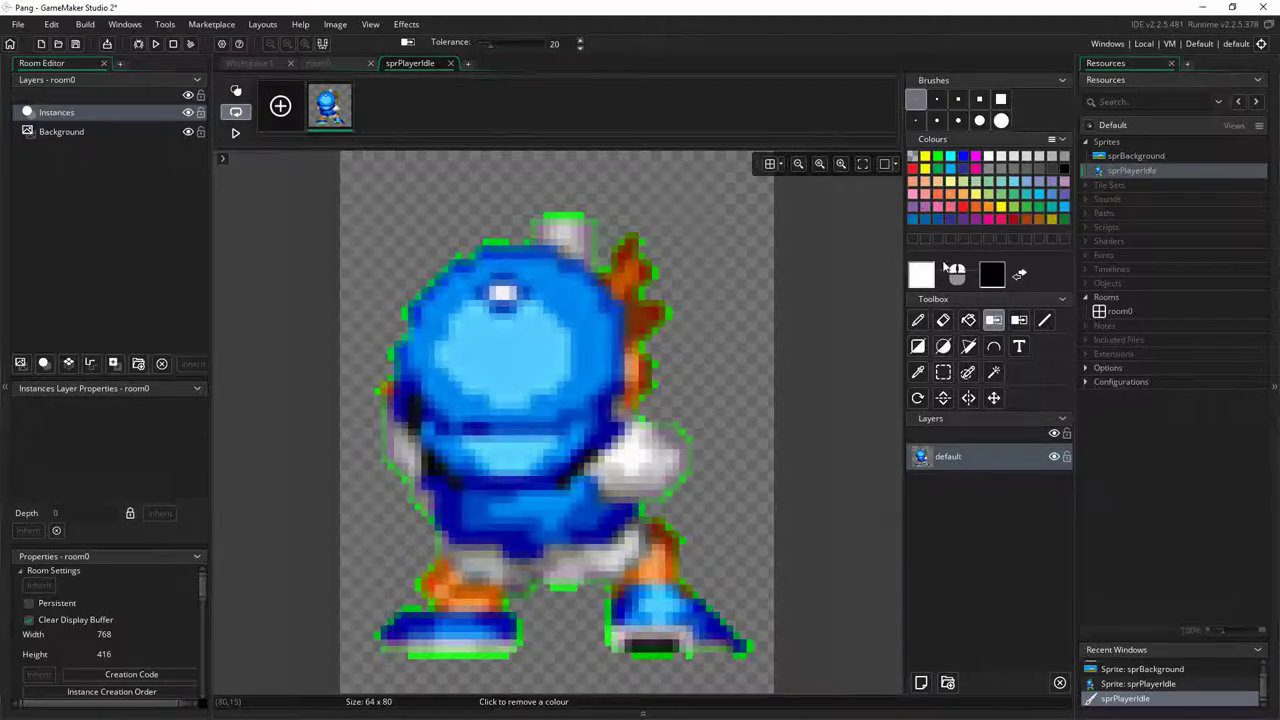
key("ctrl+z")
Try removing the green background of sprPlayerIdle at tolerance 42, check the edges at different sizes, and undo the removal
left_click_drag(490, 49, 502, 49)
left_click(680, 161)
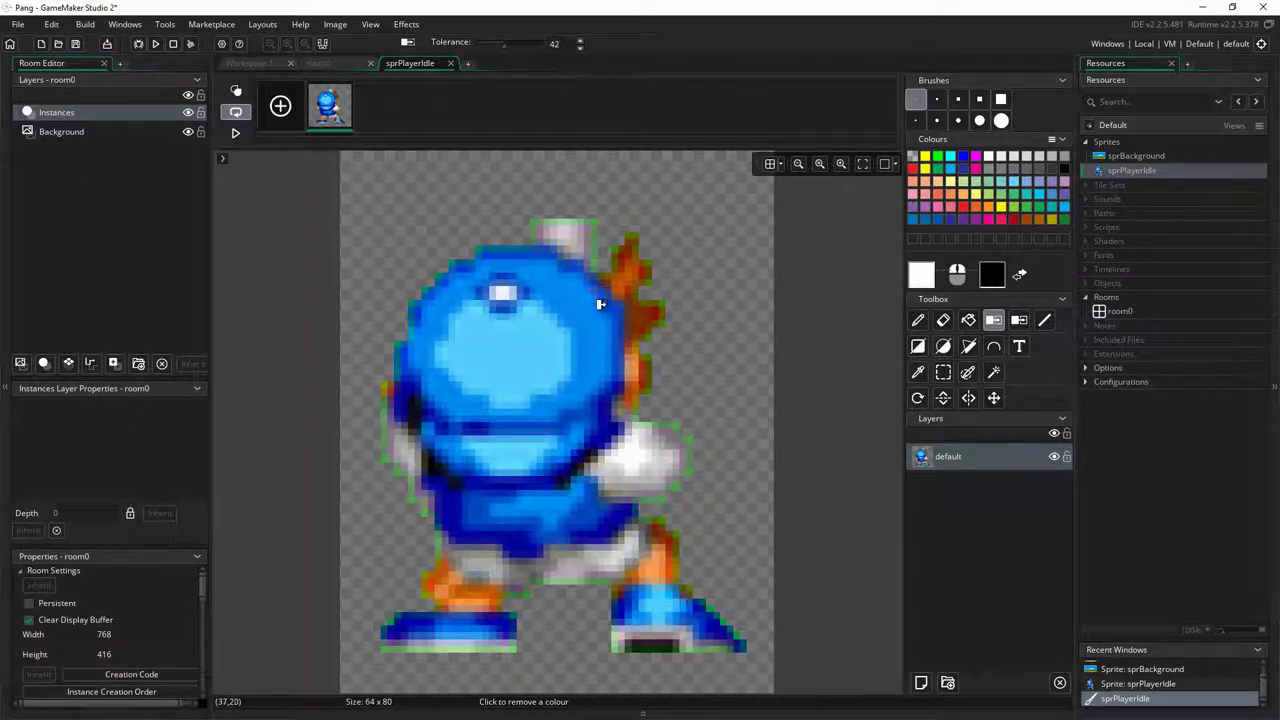
scroll(598, 300, "down", 3)
scroll(598, 300, "down", 5)
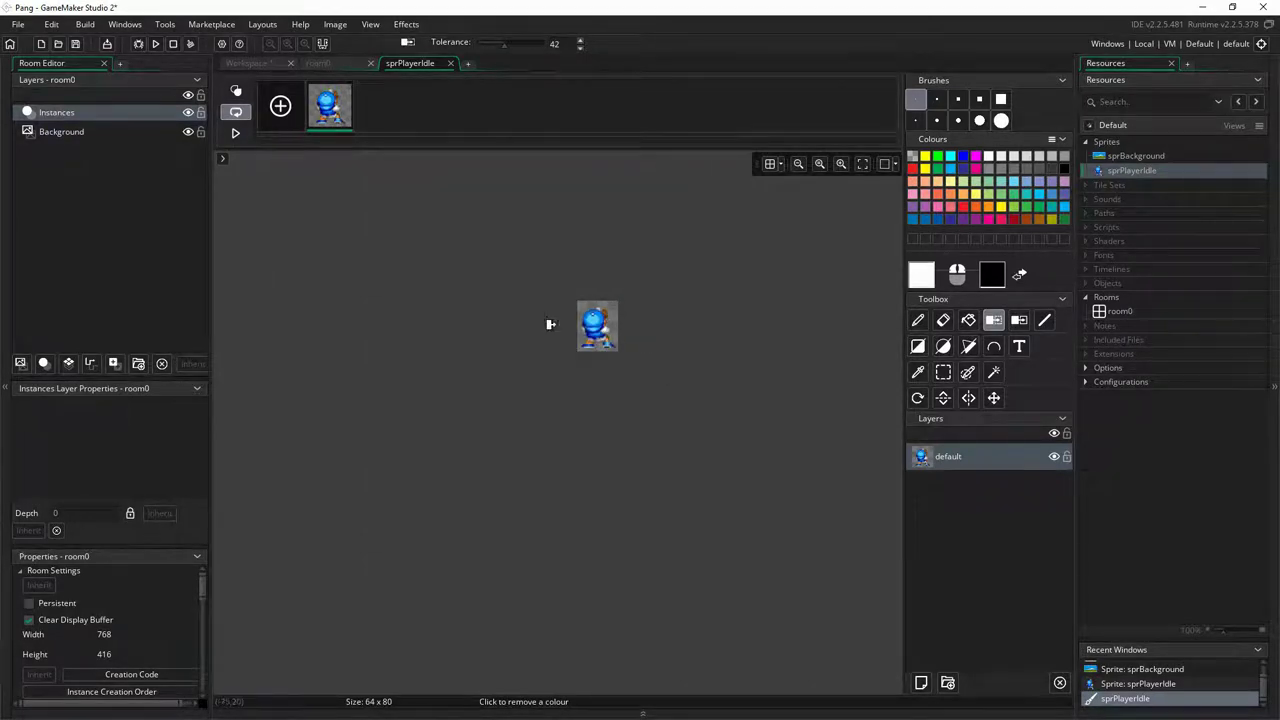
scroll(597, 343, "up", 2)
scroll(598, 343, "up", 3)
key("ctrl+z")
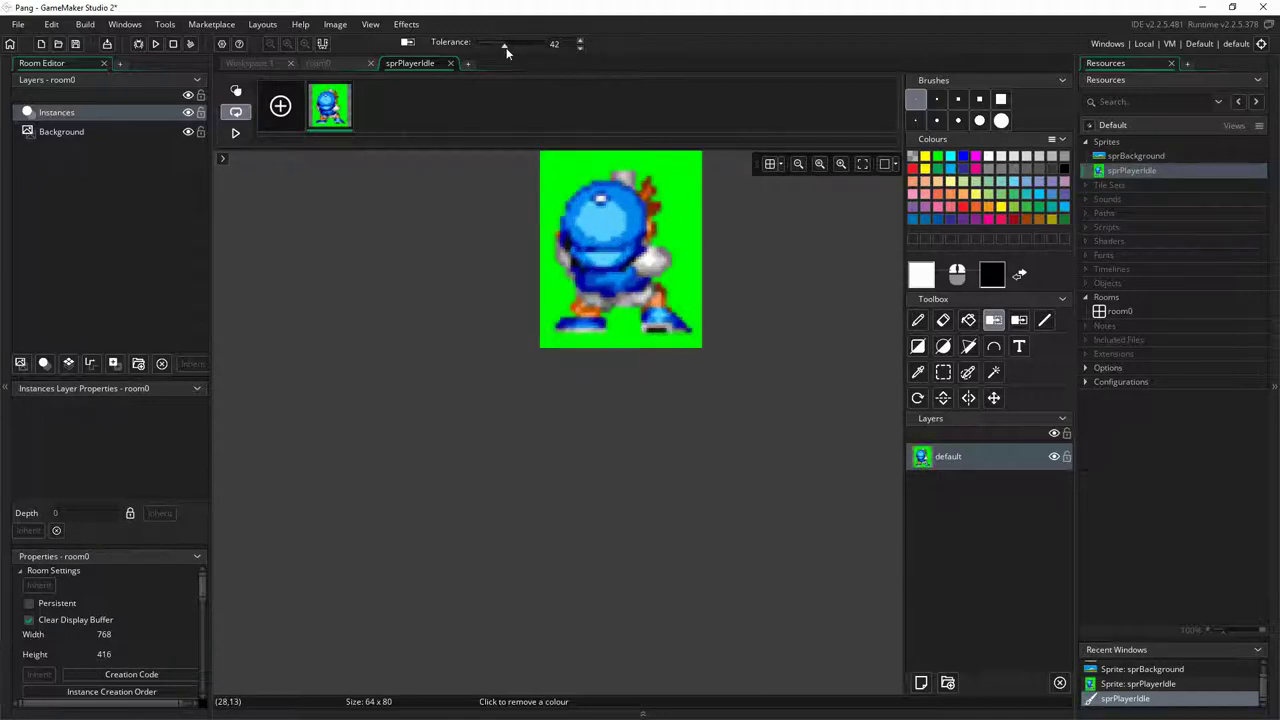
Undo a trial background removal at tolerance 48 and remove sprPlayerIdle's green background with the Remove Colour tool at tolerance 59
left_click(677, 179)
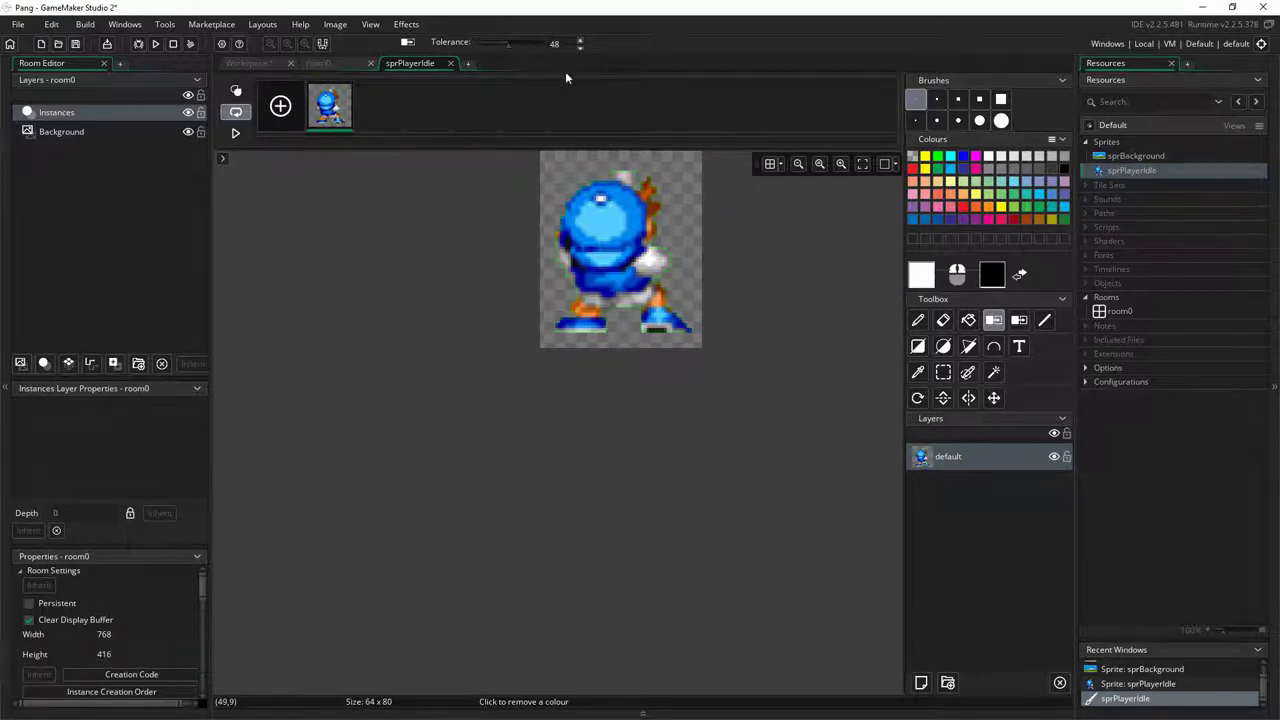
key("ctrl+z")
left_click_drag(508, 43, 516, 44)
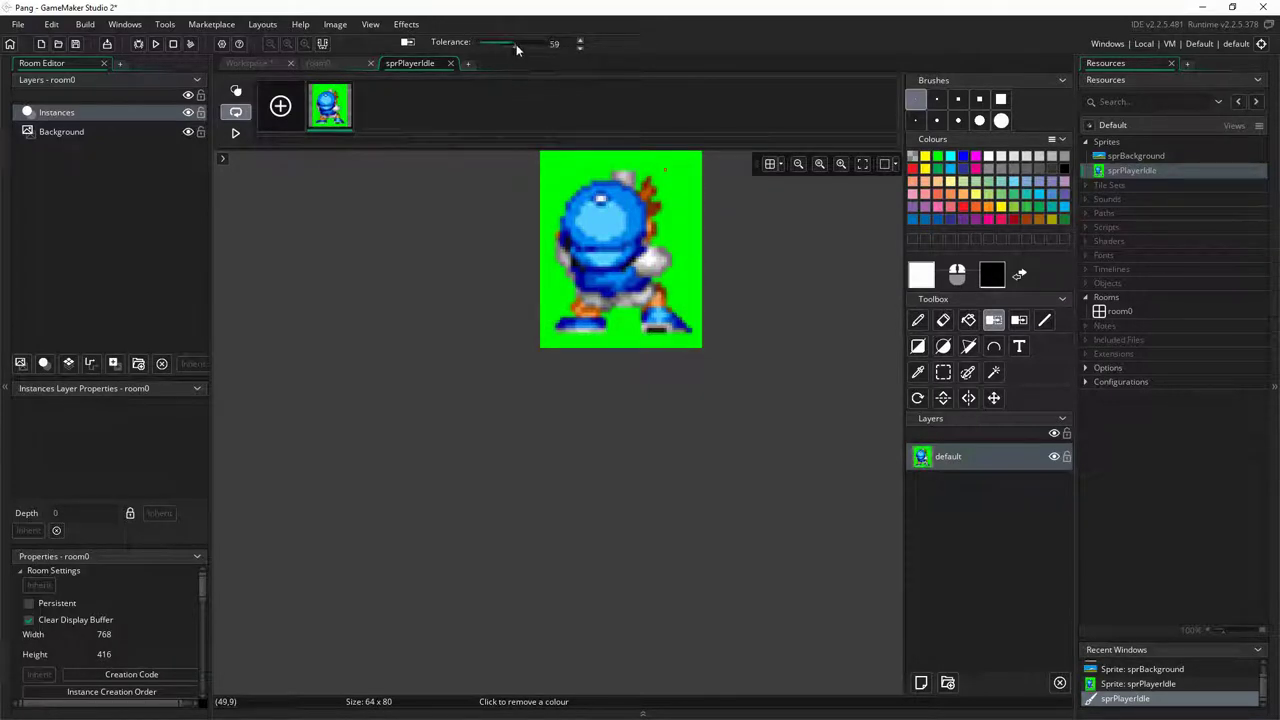
left_click(666, 169)
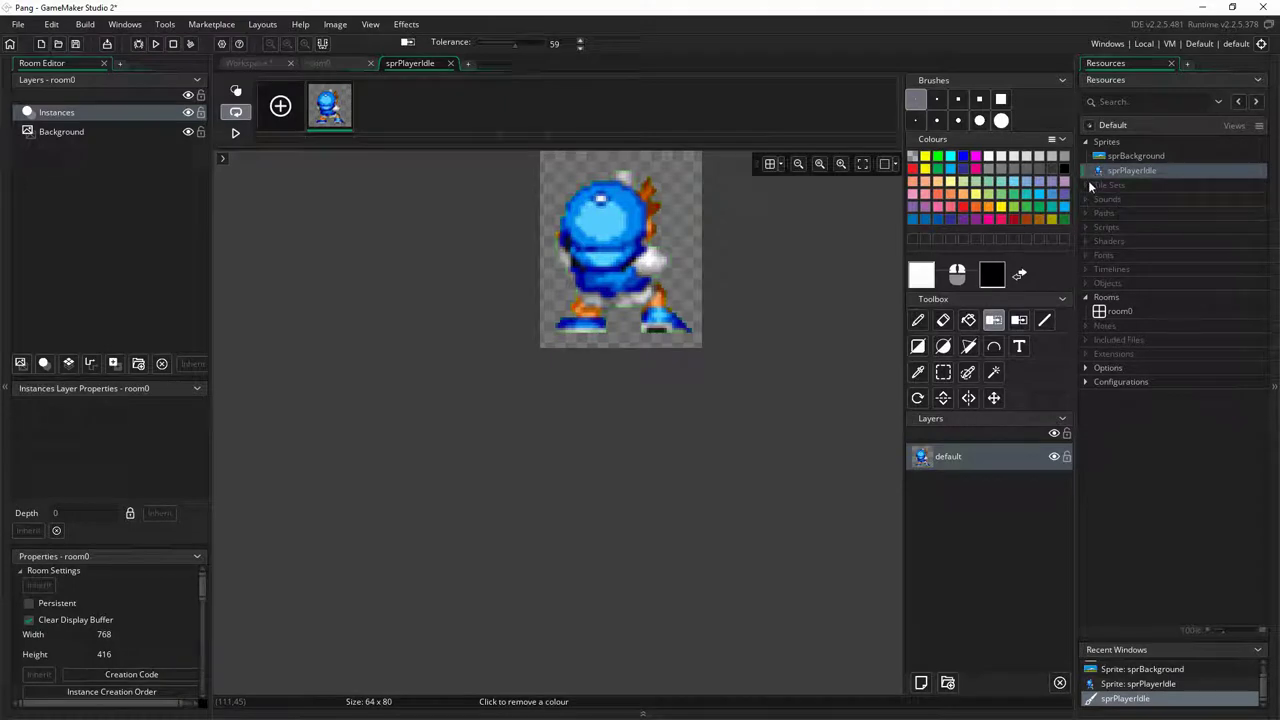
Create a new sprite resource named sprPlayerWalk
right_click(1110, 142)
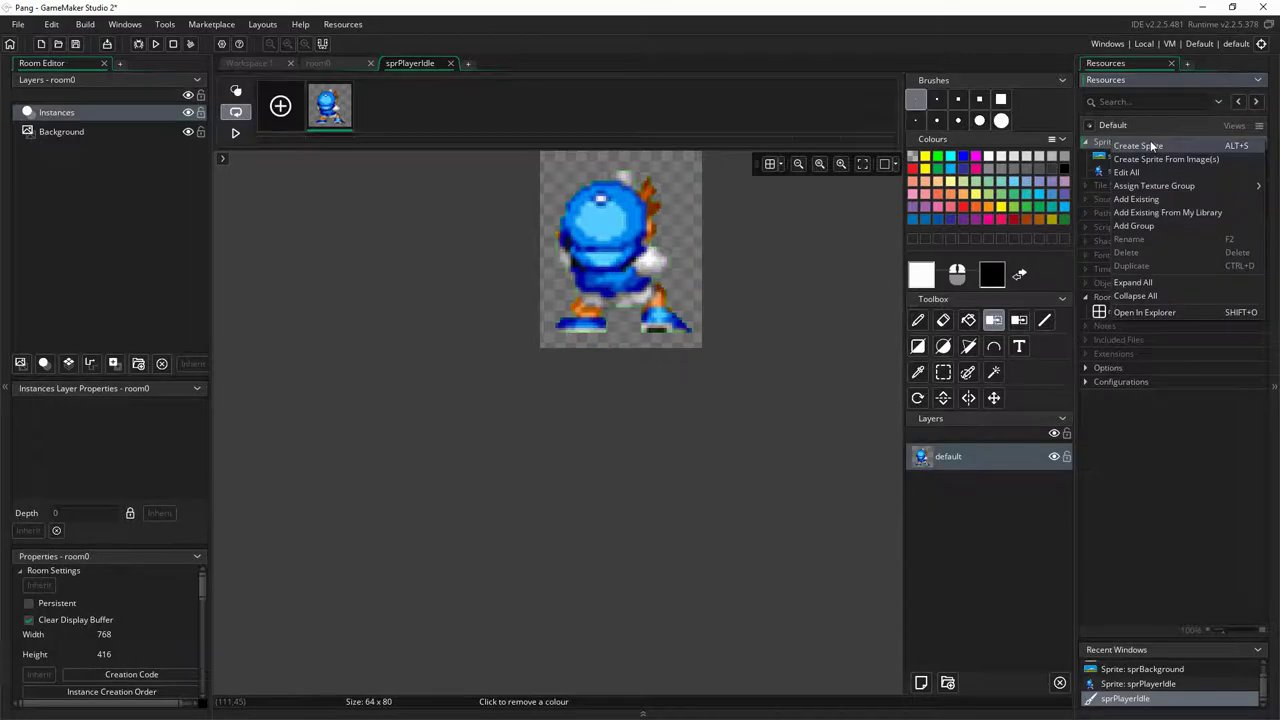
left_click(1150, 146)
type("spr")
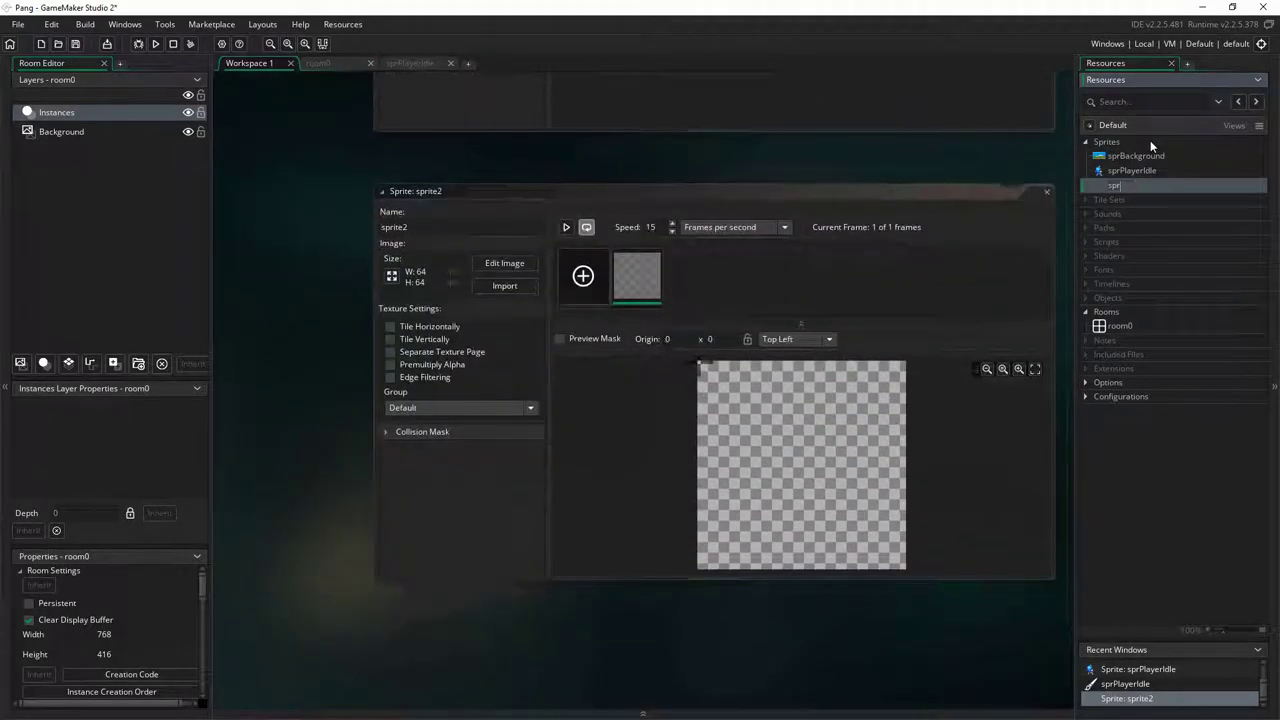
type("PlayerWalk")
key("Return")
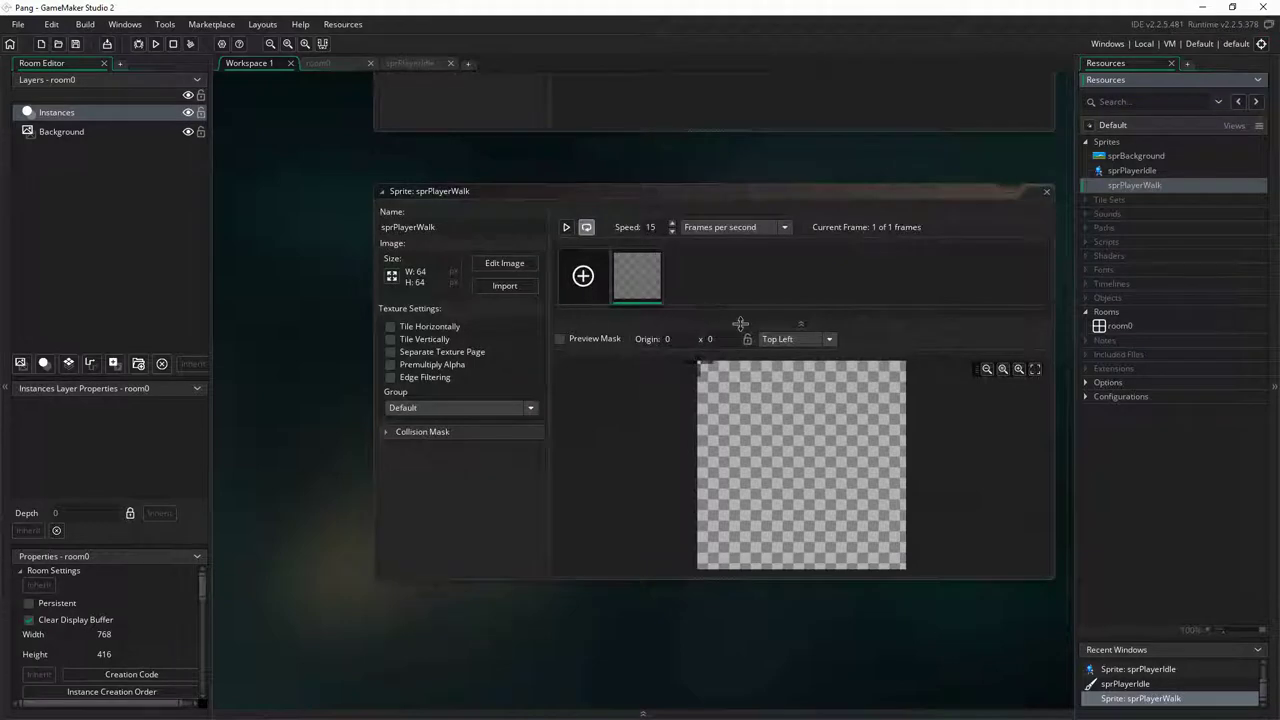
Open the image of sprPlayerWalk for editing and load PangMobile.png as its strip image
left_click(512, 268)
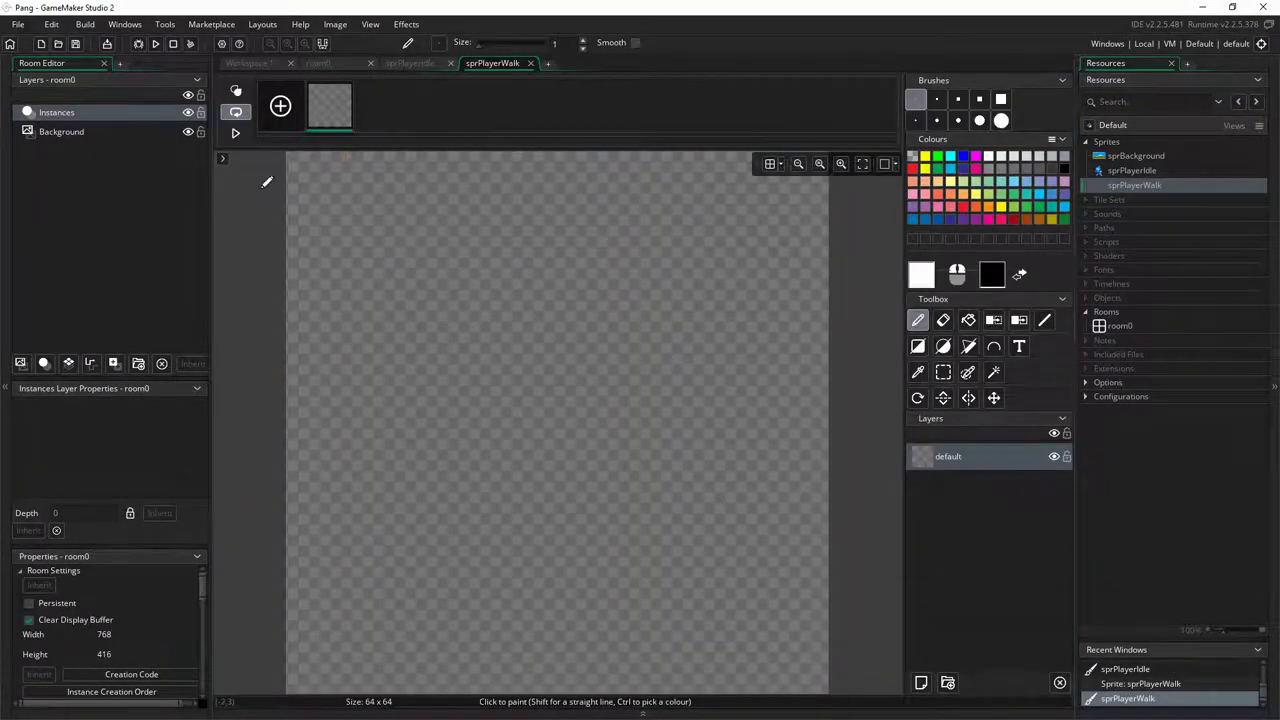
left_click(335, 24)
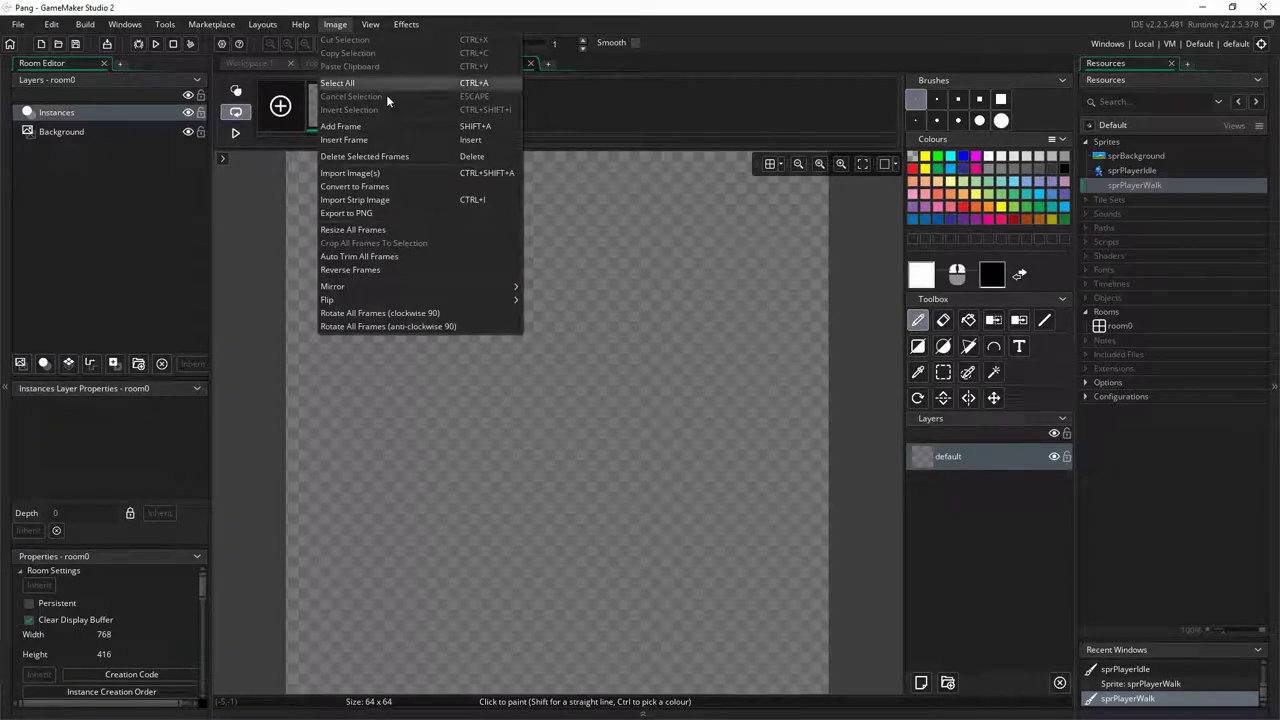
left_click(372, 200)
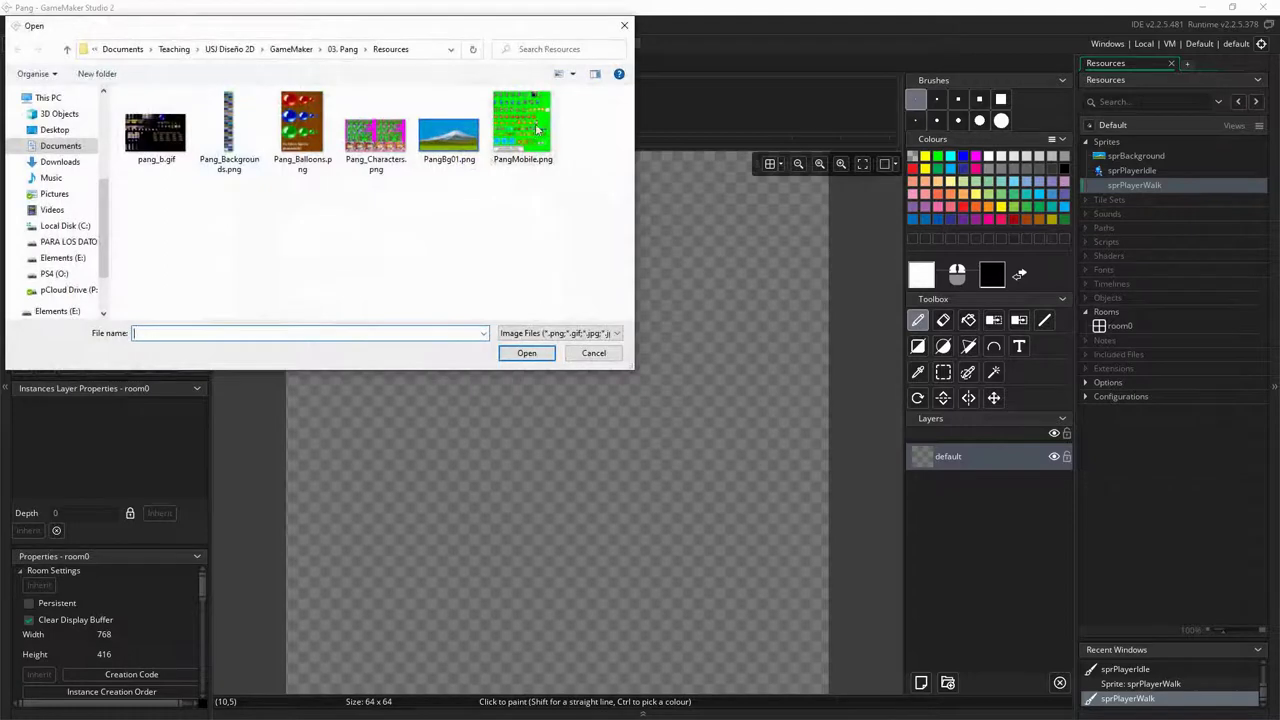
double_click(535, 123)
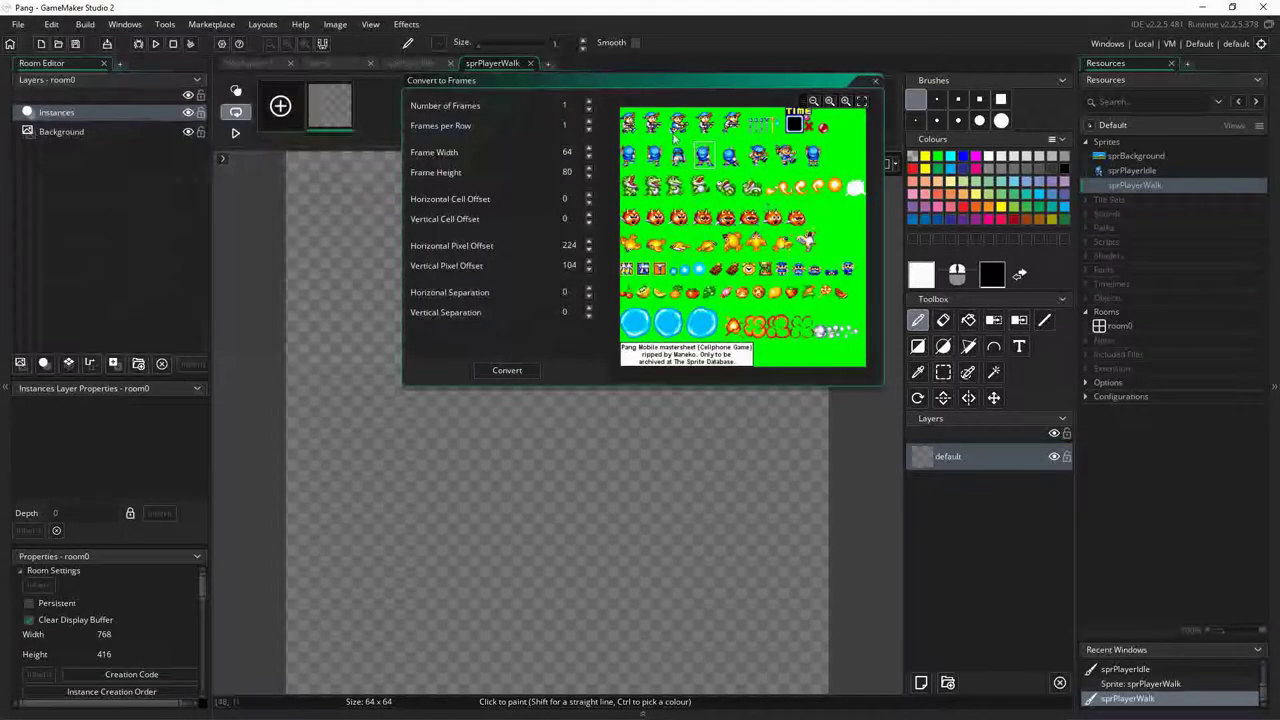
Place the frame selection over the first gun-holding player in the sheet's upper row, at pixel offset -3, 7
scroll(674, 138, "up", 3)
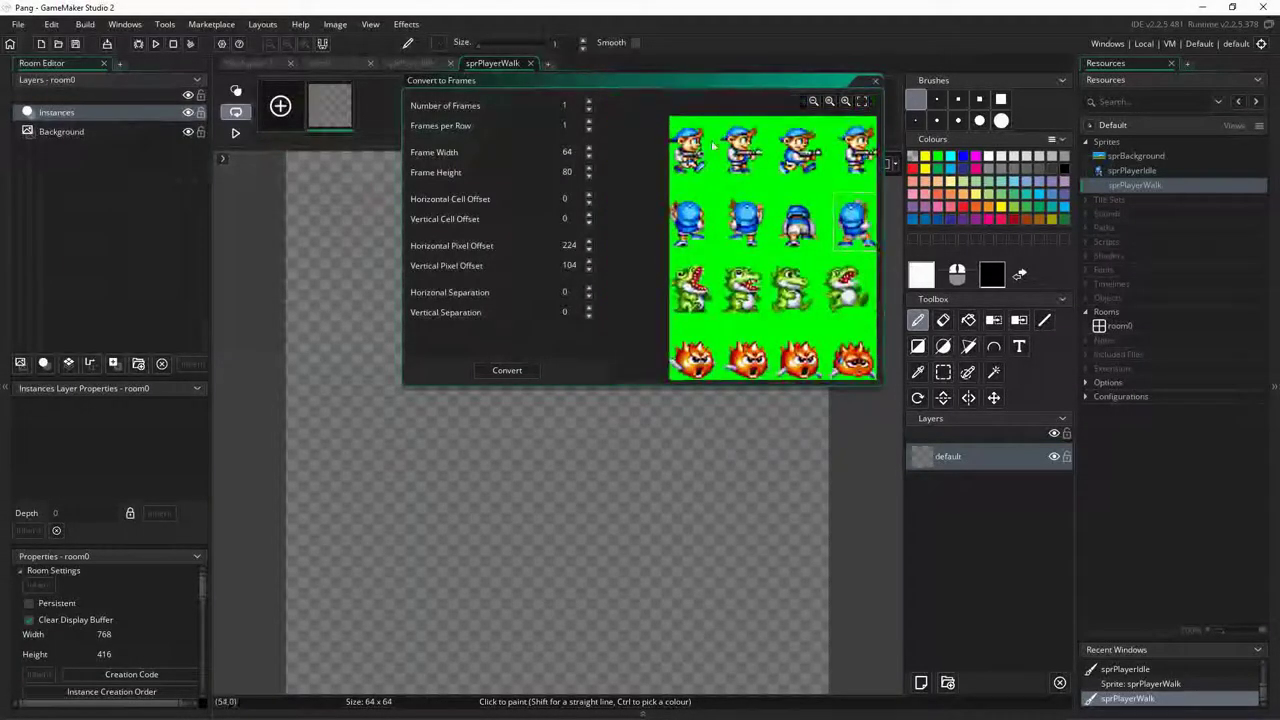
left_click(671, 128)
left_click(670, 127)
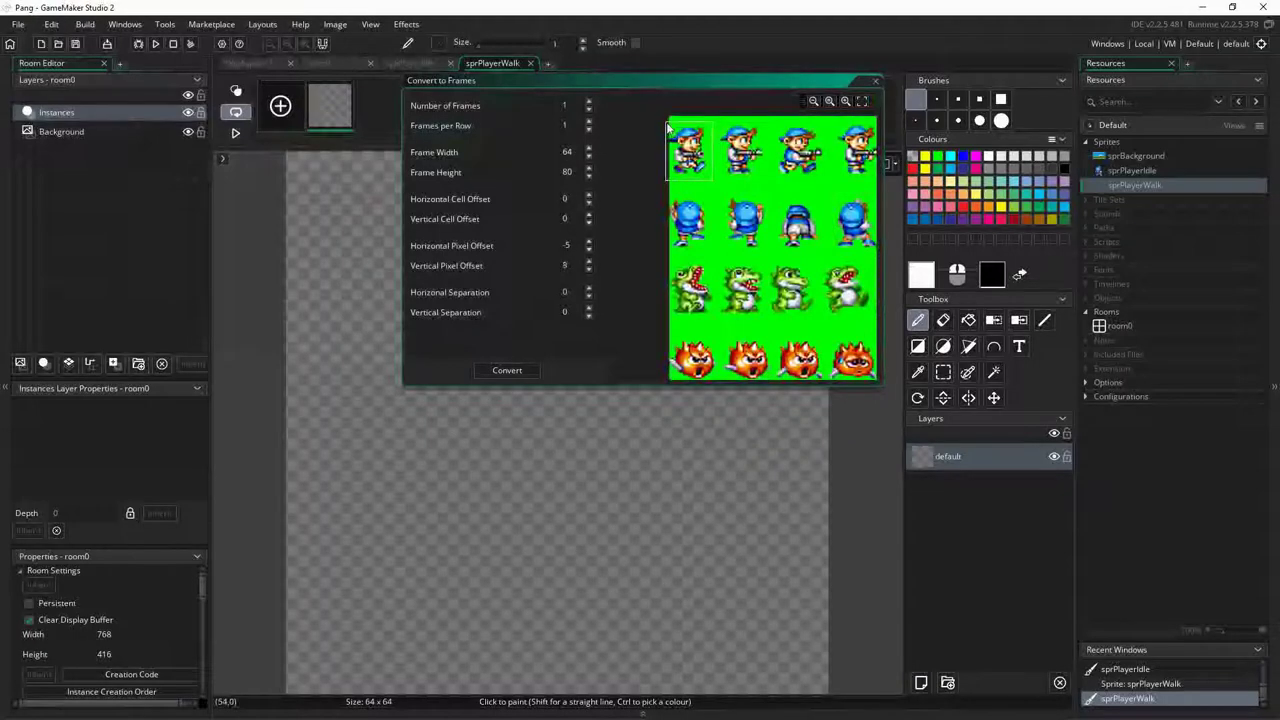
left_click(669, 126)
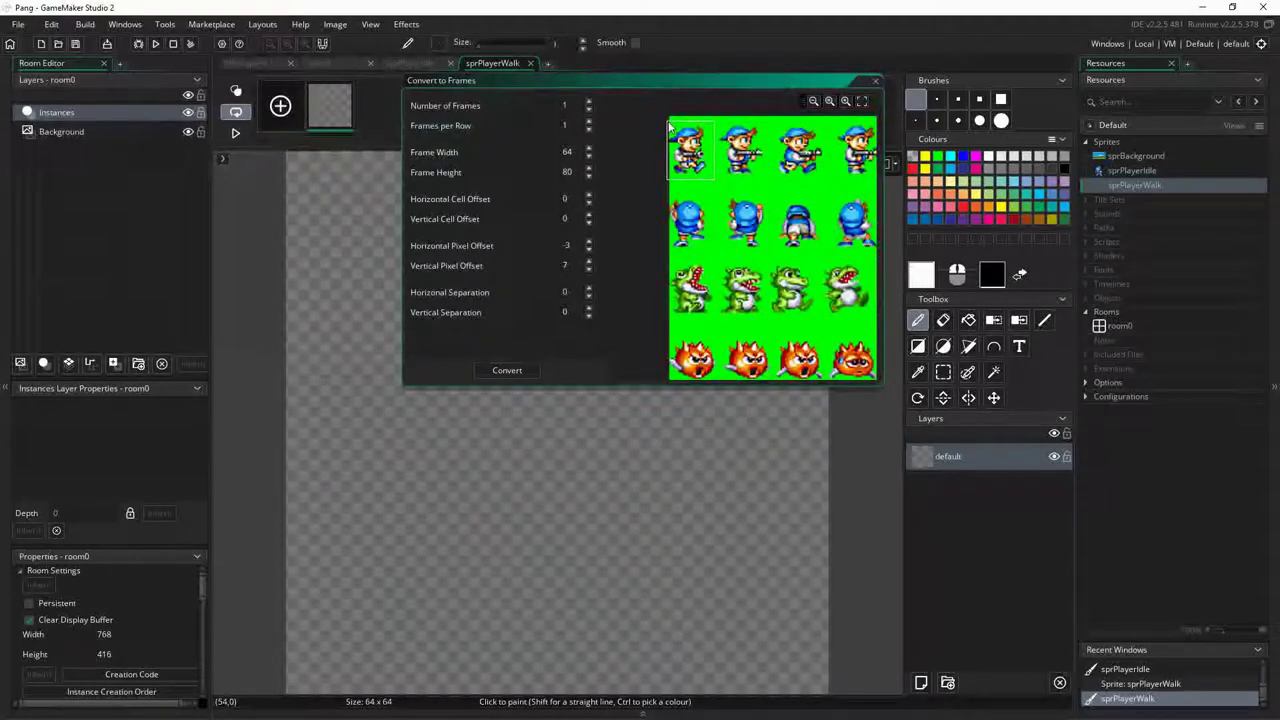
left_click(669, 123)
left_click(669, 126)
Set the strip conversion to 4 frames with 4 frames per row along the sheet's walking players
scroll(760, 200, "down", 2)
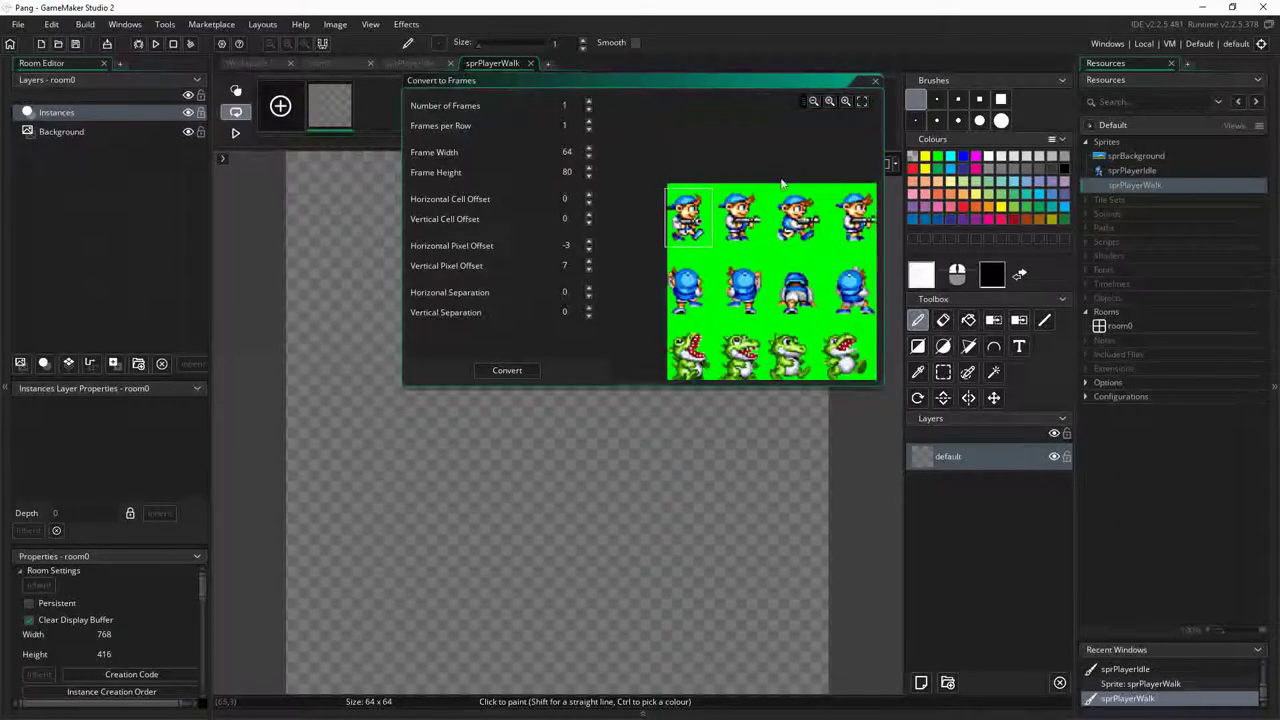
scroll(770, 140, "up", 2, "ctrl")
middle_click_drag(802, 143, 771, 143)
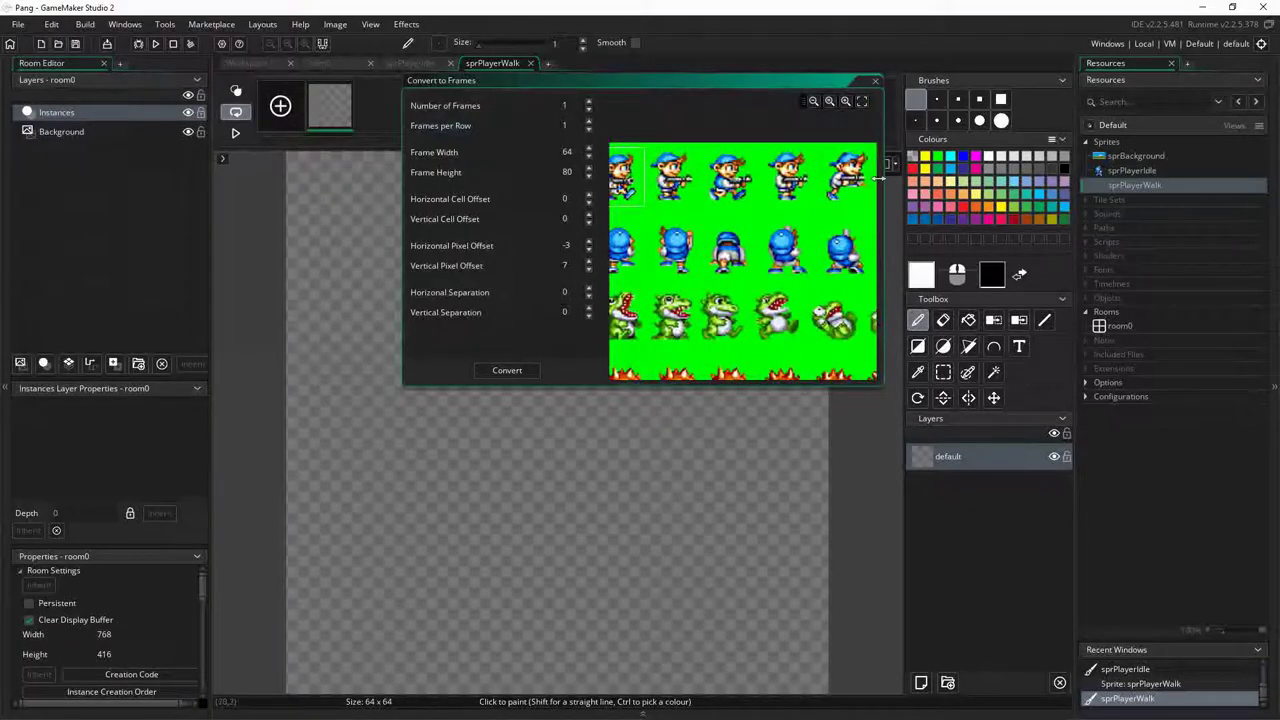
mouse_move(688, 178)
middle_mouse_down()
mouse_move(786, 190)
mouse_move(699, 186)
middle_mouse_up()
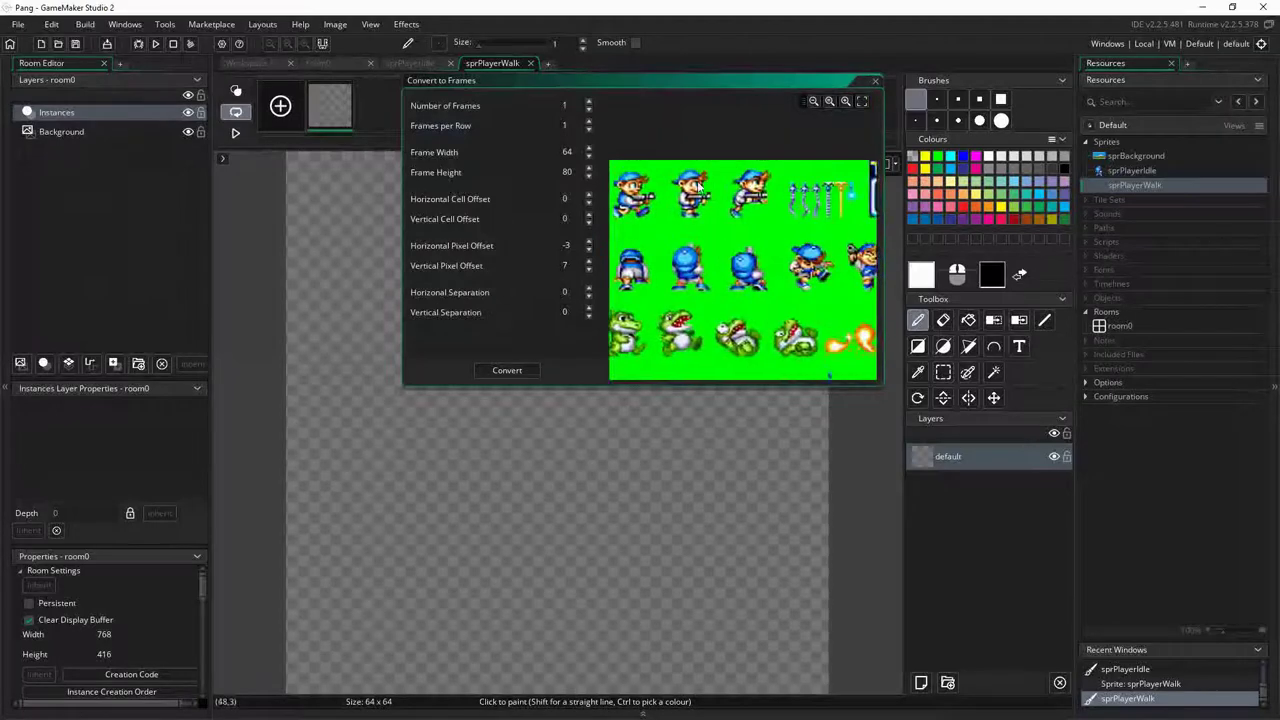
scroll(830, 230, "down", 2)
scroll(830, 230, "up", 1)
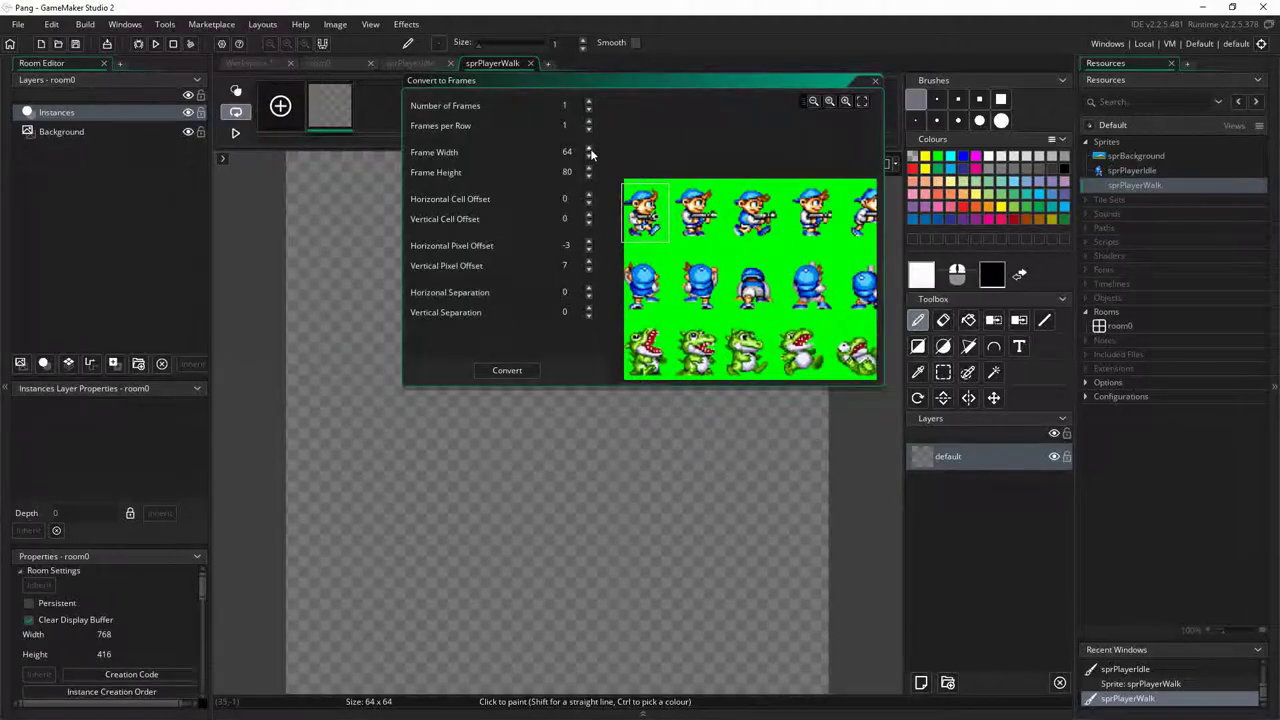
left_click(588, 102)
left_click(588, 102)
left_click(588, 102)
left_click(589, 122)
left_click(589, 122)
left_click(589, 122)
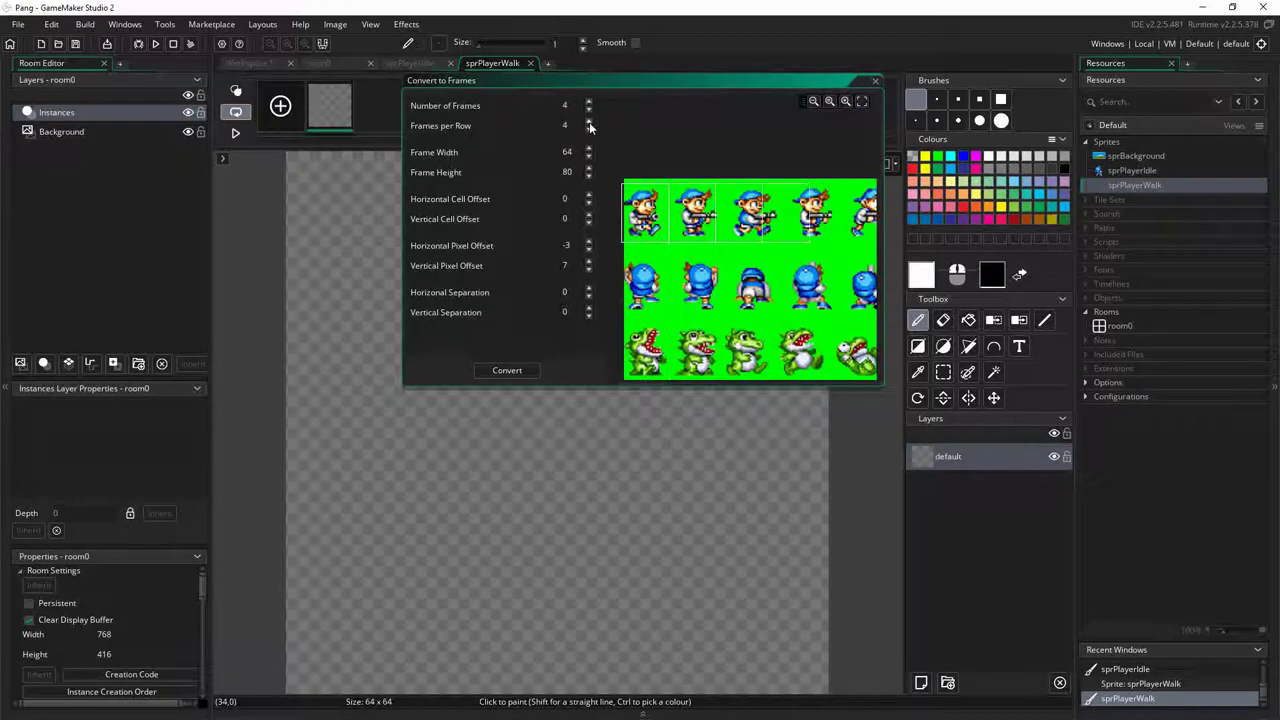
Align the frame selections with the walking players by setting the horizontal pixel offset to -4 and the horizontal separation to 8
left_click(588, 242)
left_click(588, 242)
left_click(588, 242)
left_click(588, 242)
left_click(588, 242)
left_click(589, 250)
left_click(589, 250)
left_click(589, 250)
left_click(589, 250)
left_click(589, 250)
left_click(589, 250)
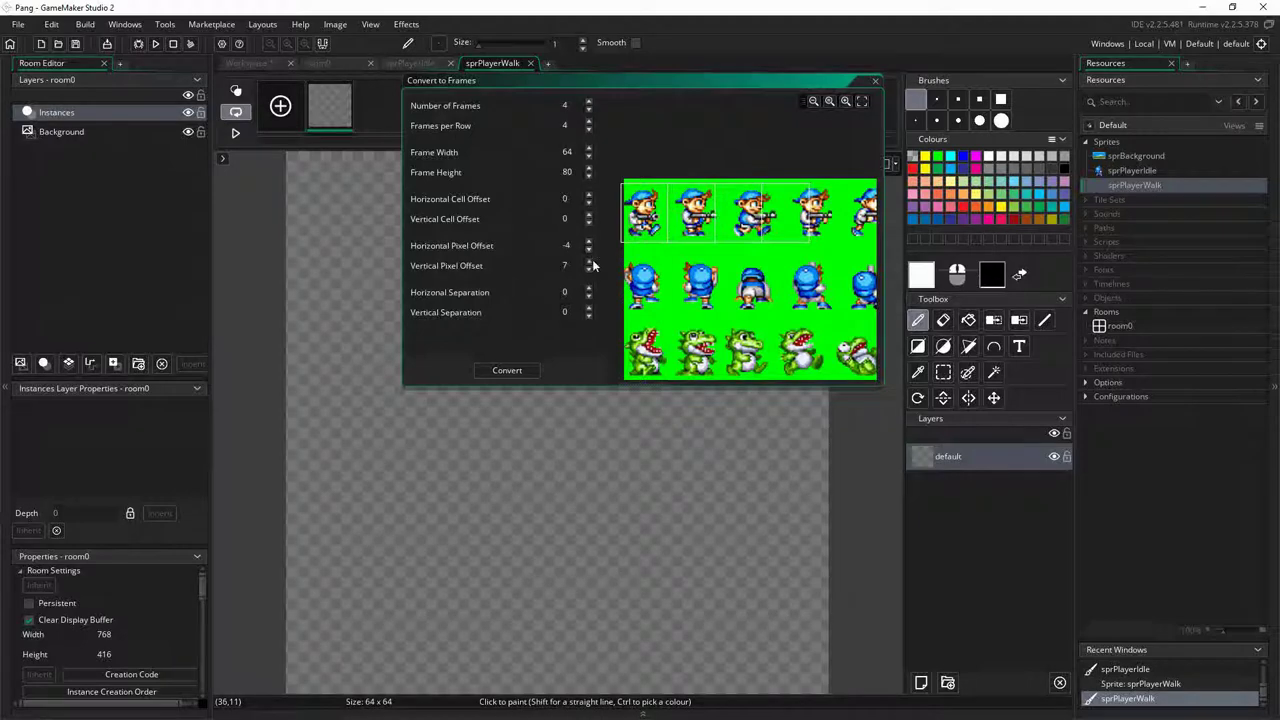
left_click(588, 242)
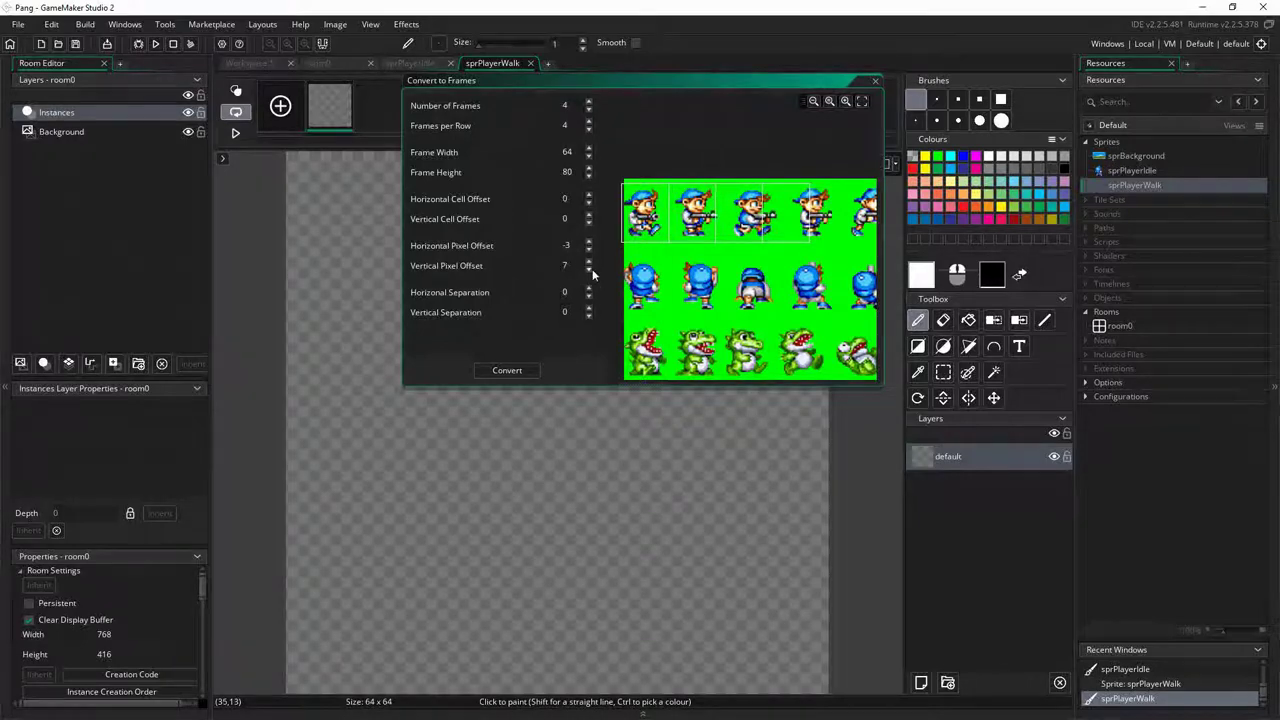
left_click(589, 252)
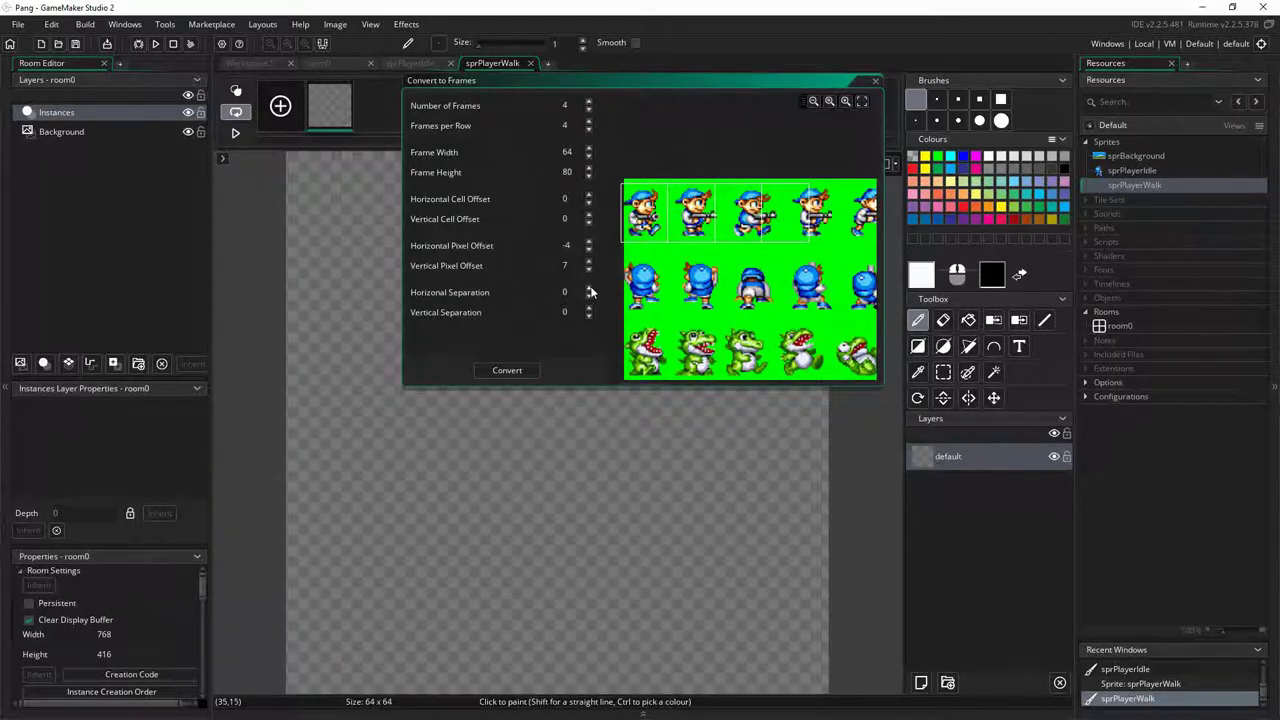
left_click_drag(590, 289, 590, 289)
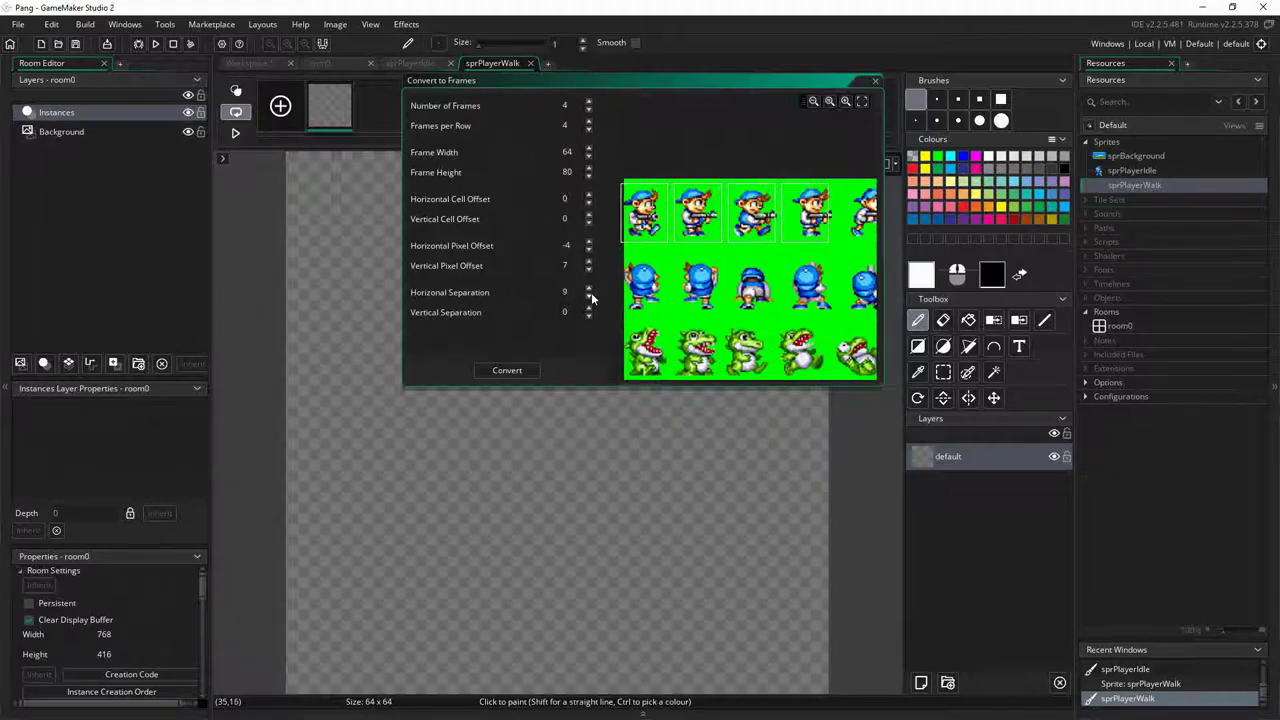
left_click(590, 297)
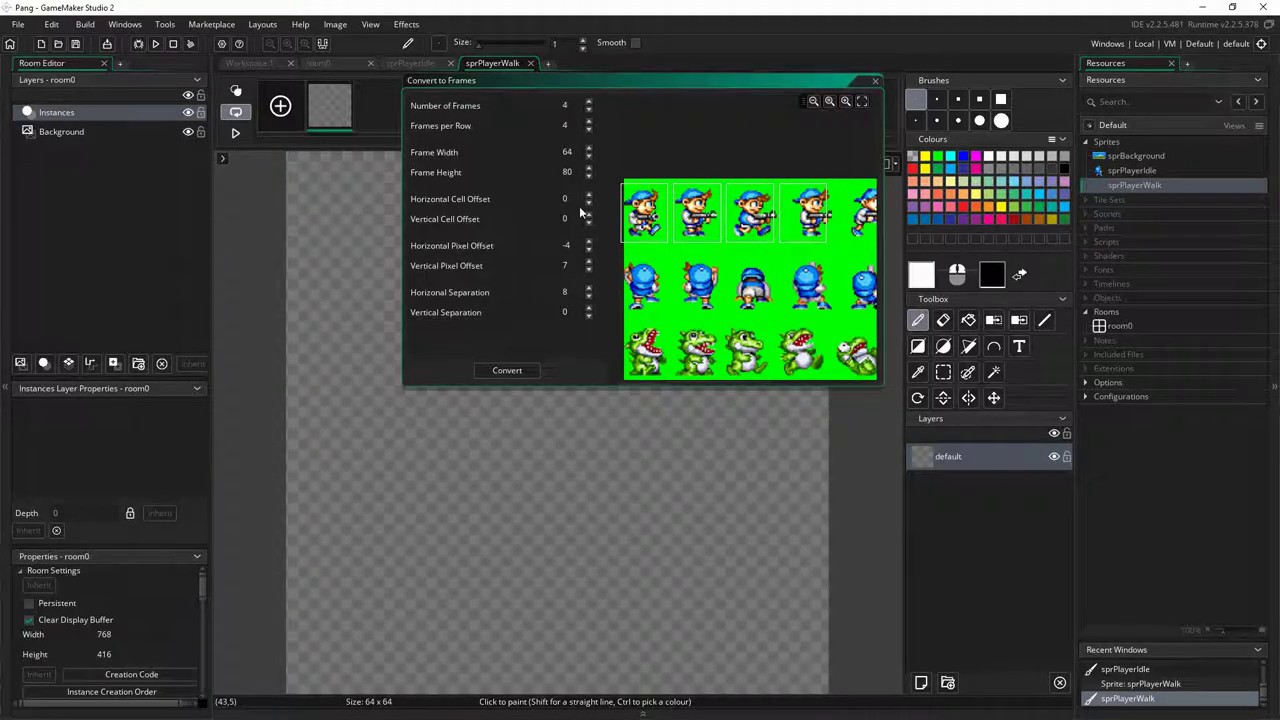
Reduce the strip to 2 frames with slightly less horizontal separation and convert it, replacing the existing sprite frames
left_click(588, 109)
left_click(588, 109)
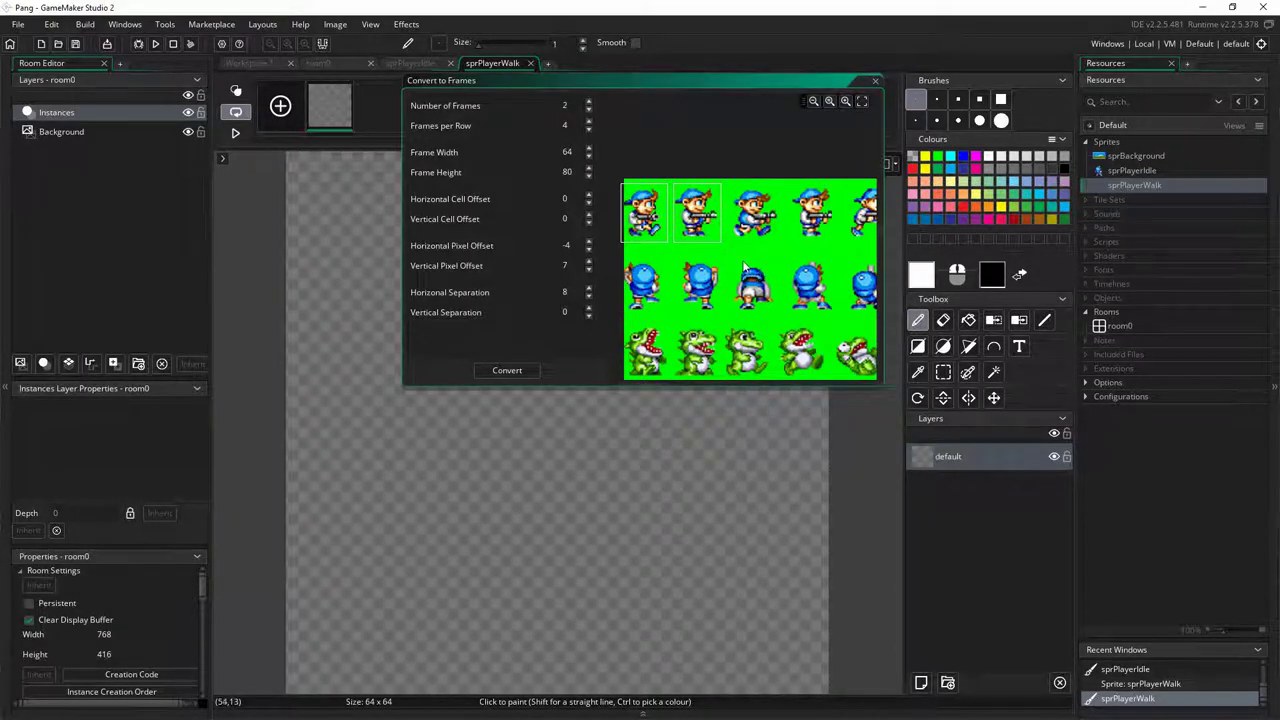
left_click(589, 298)
left_click(514, 371)
left_click(688, 409)
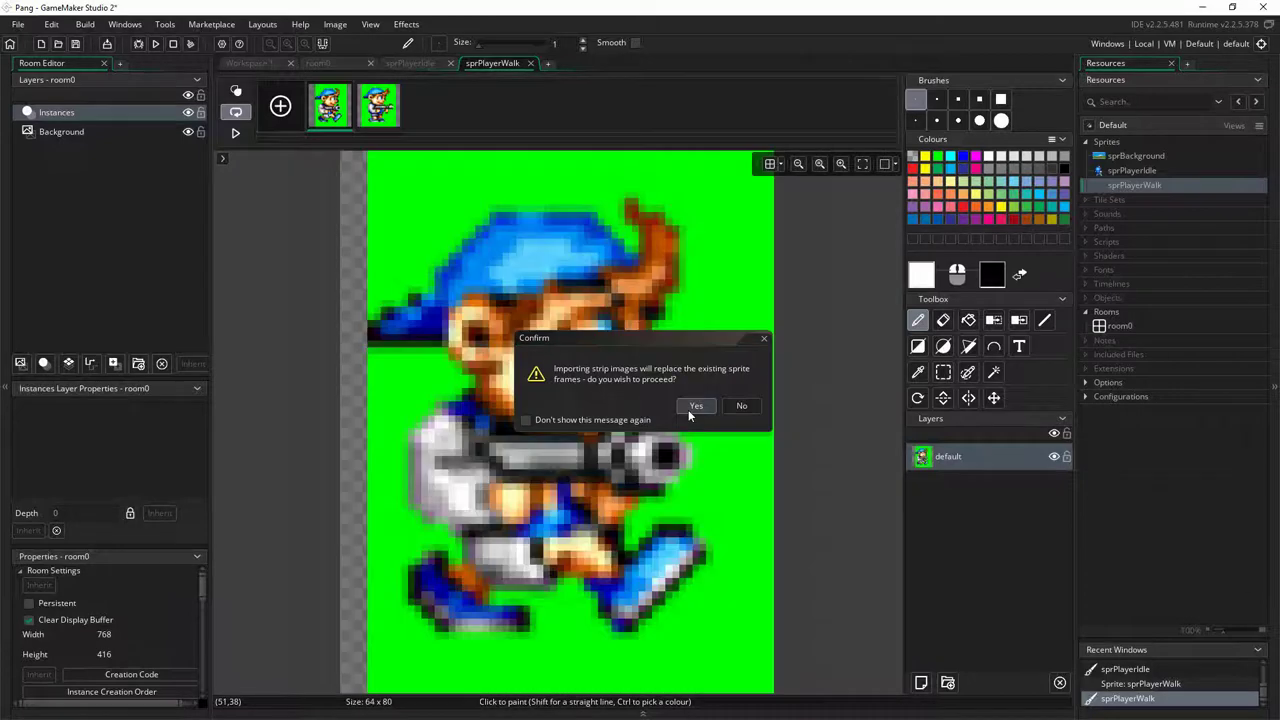
Remove the green background from both sprPlayerWalk frames with the Remove Colour tool at tolerance 60
left_click(993, 320)
left_click_drag(478, 44, 506, 44)
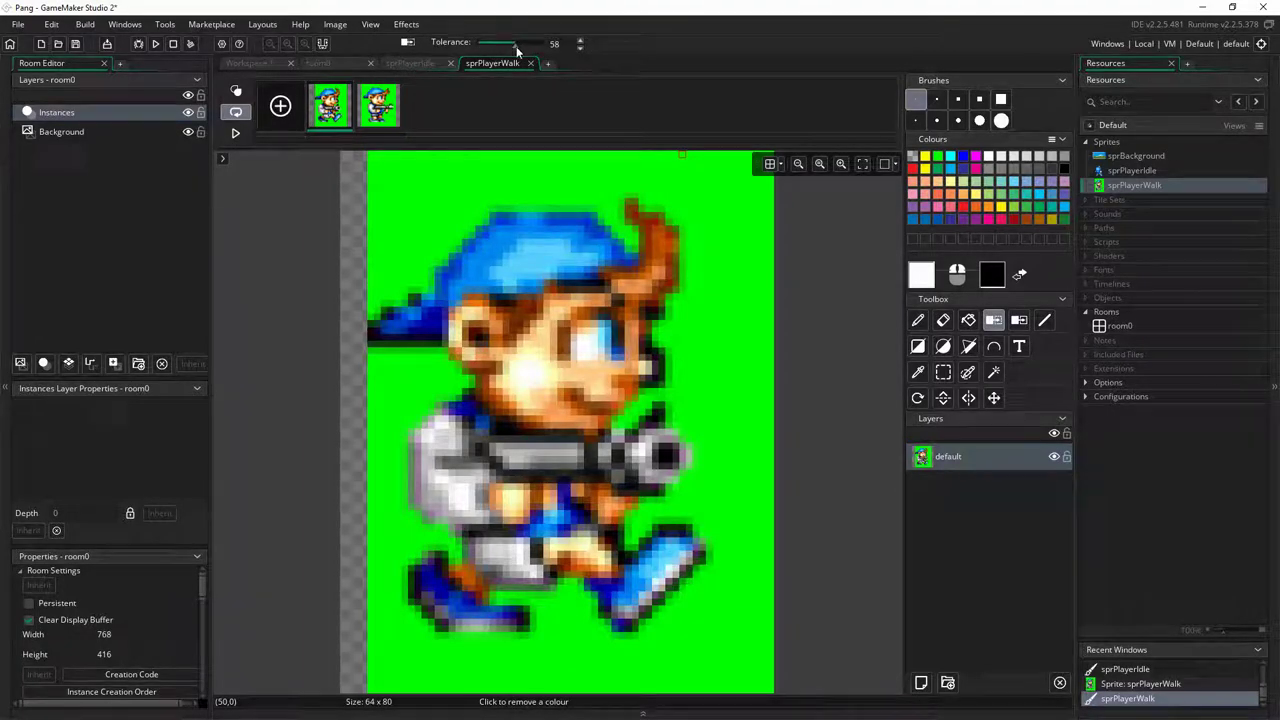
left_click(529, 177)
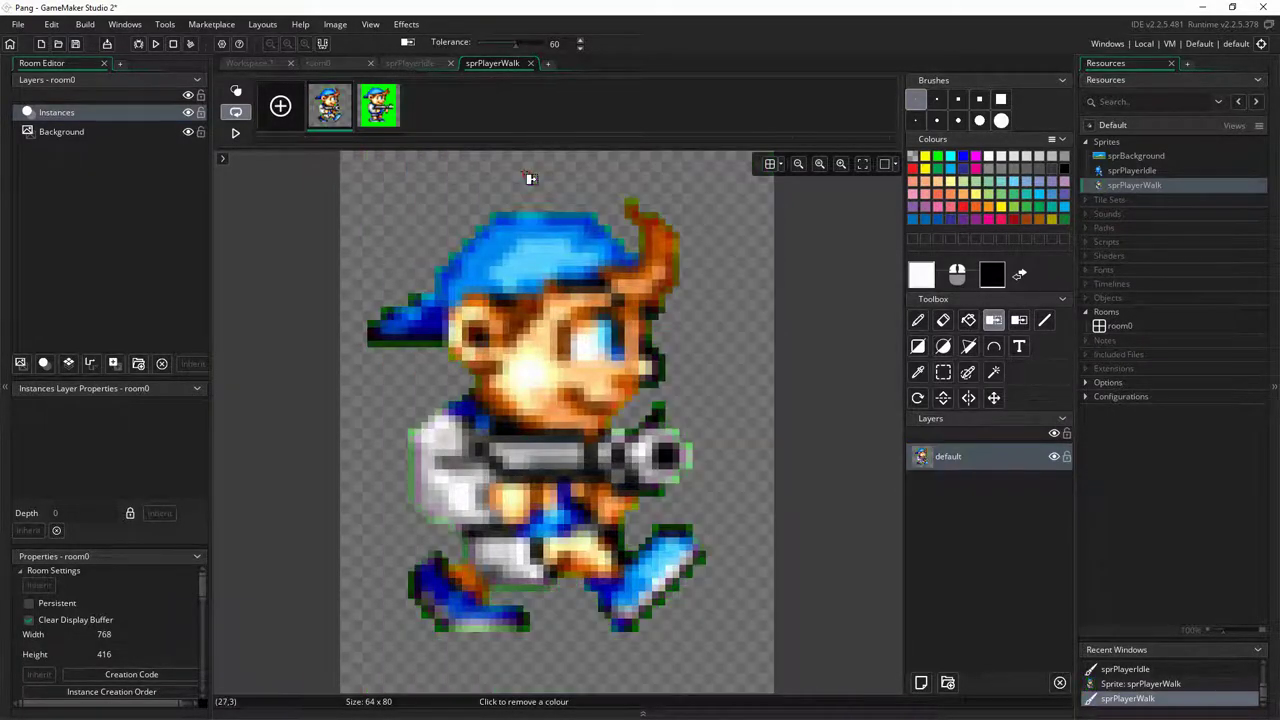
left_click(378, 105)
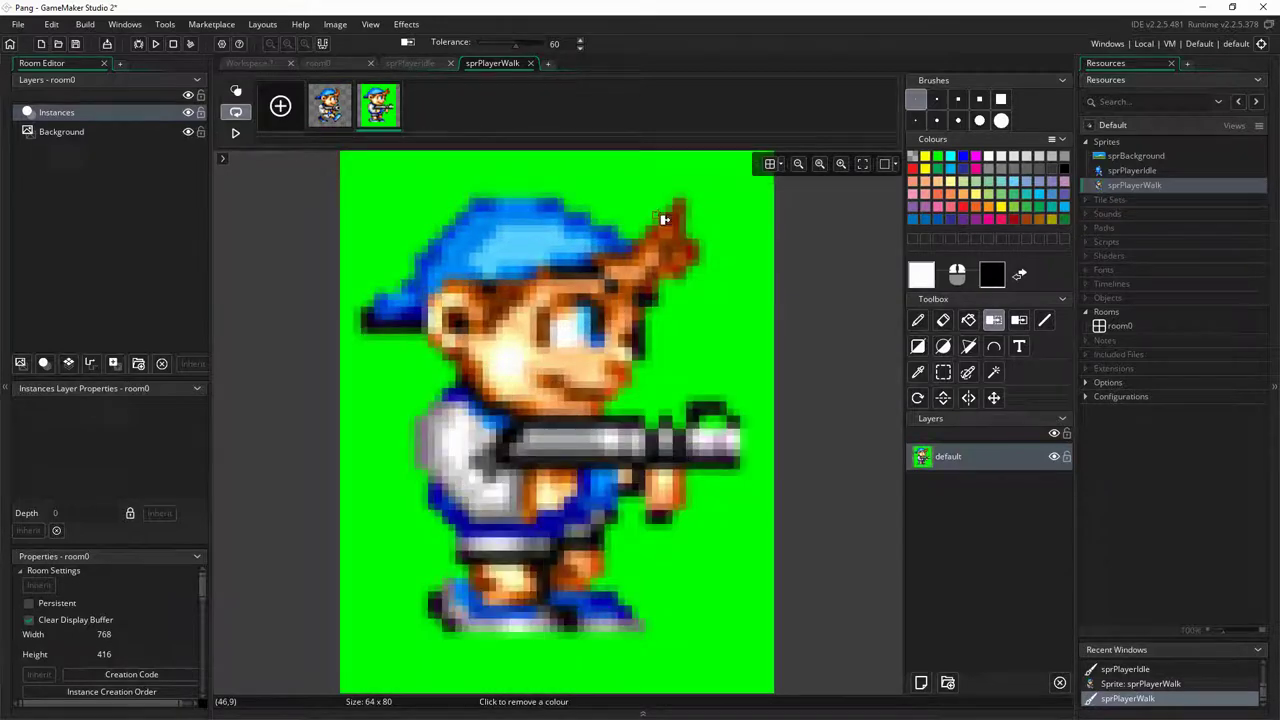
left_click(630, 188)
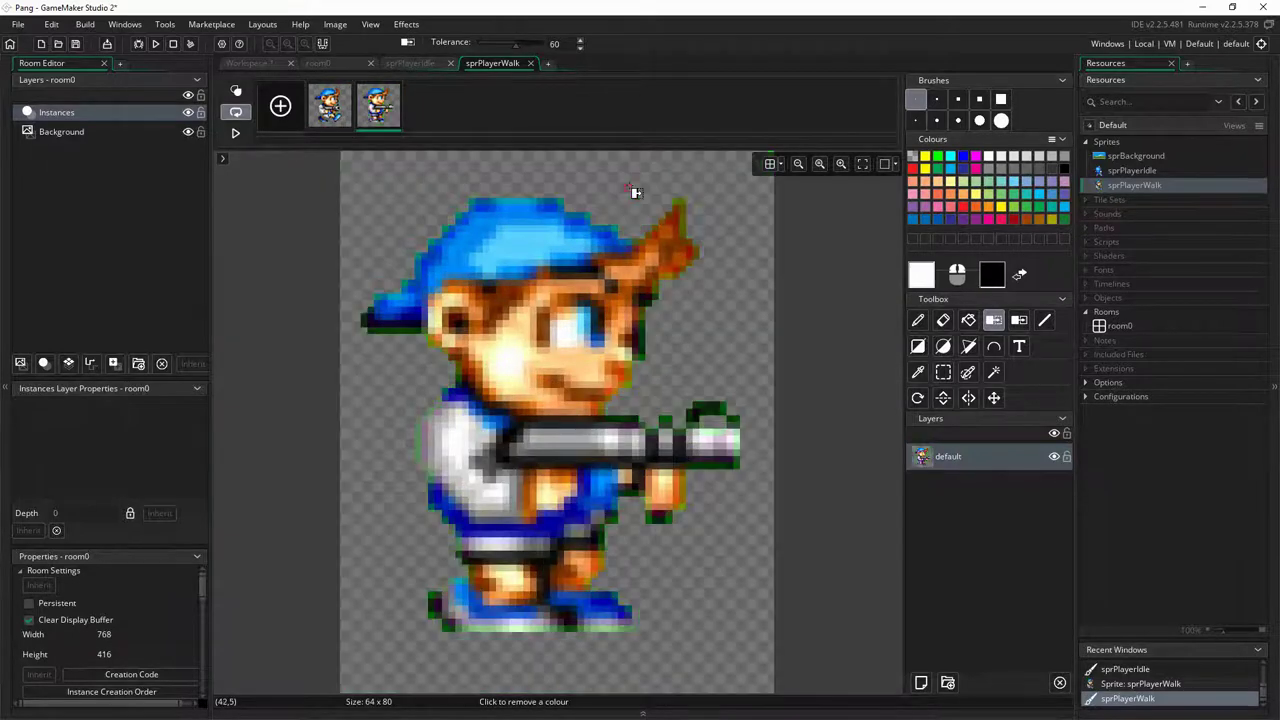
left_click(335, 25)
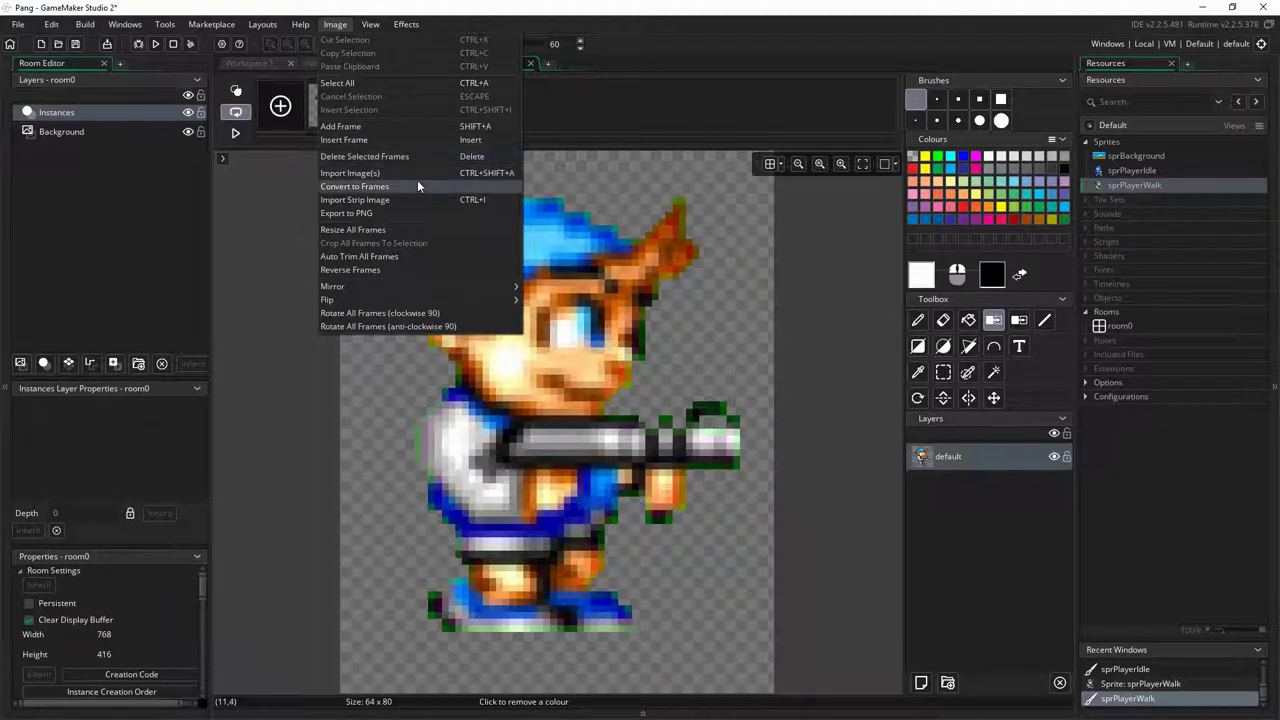
left_click(700, 104)
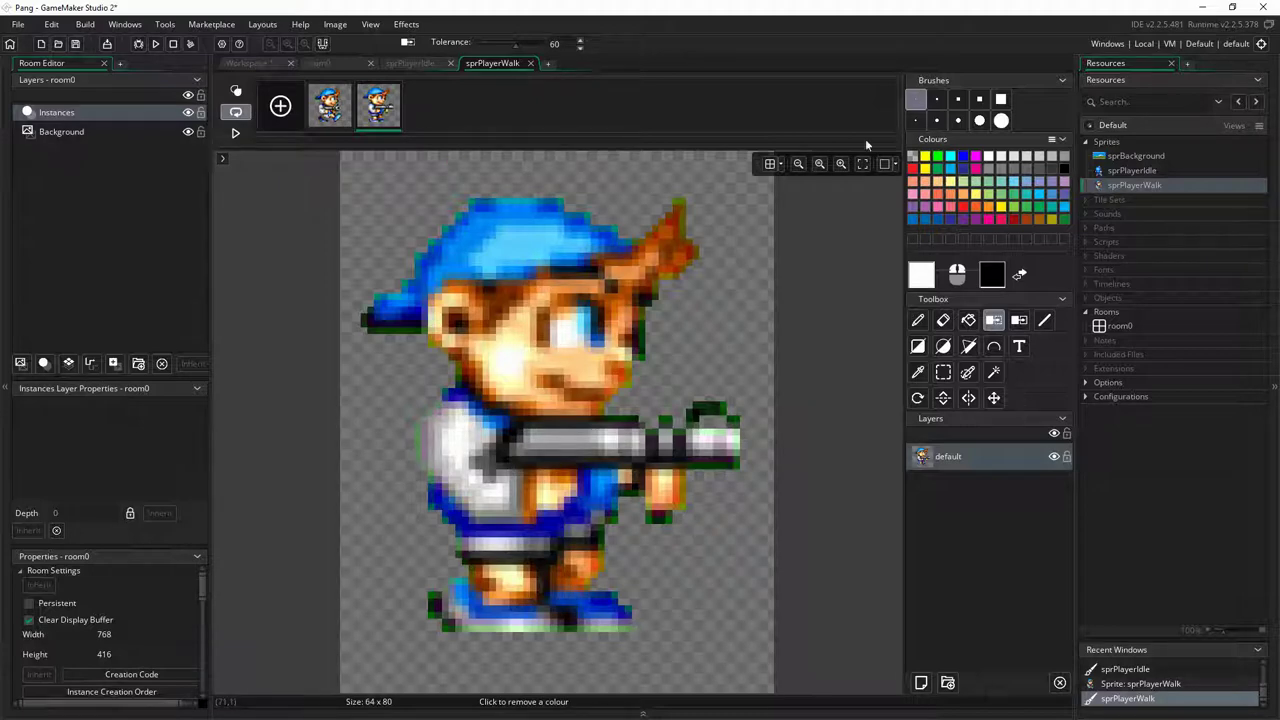
Create another sprite resource named sprPlayerWalk2
right_click(1127, 140)
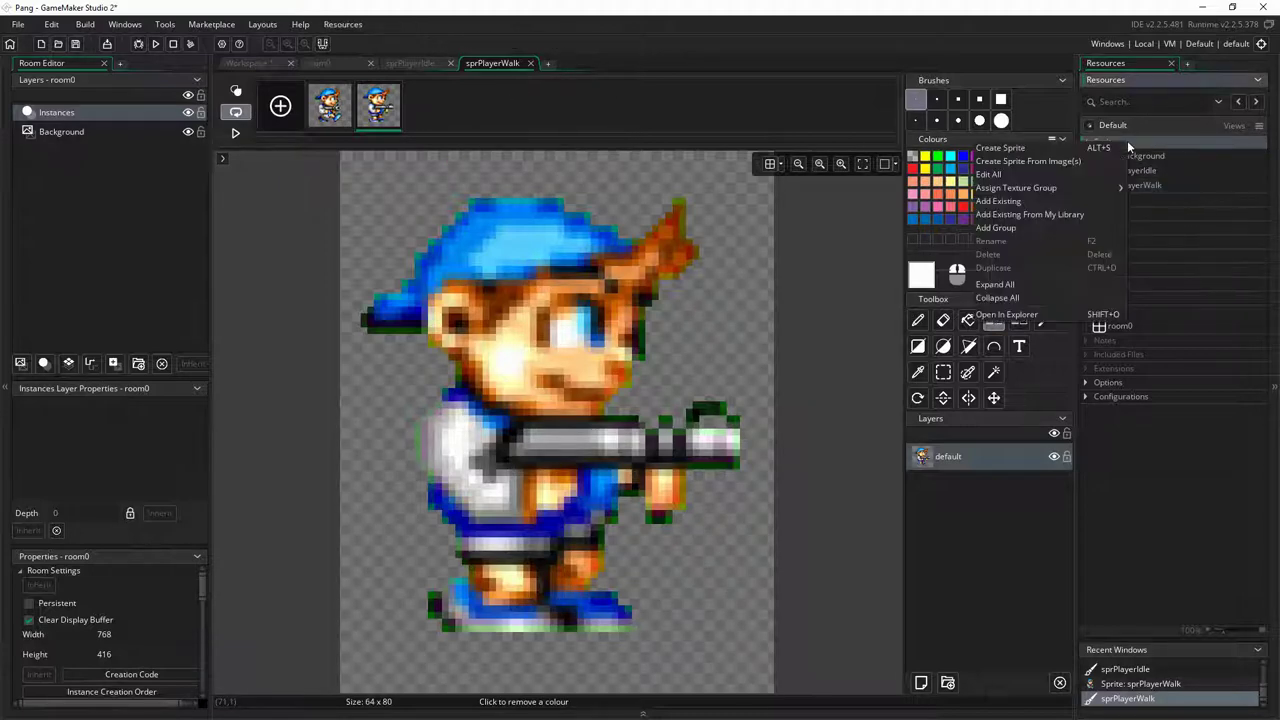
left_click(1044, 141)
type("spr")
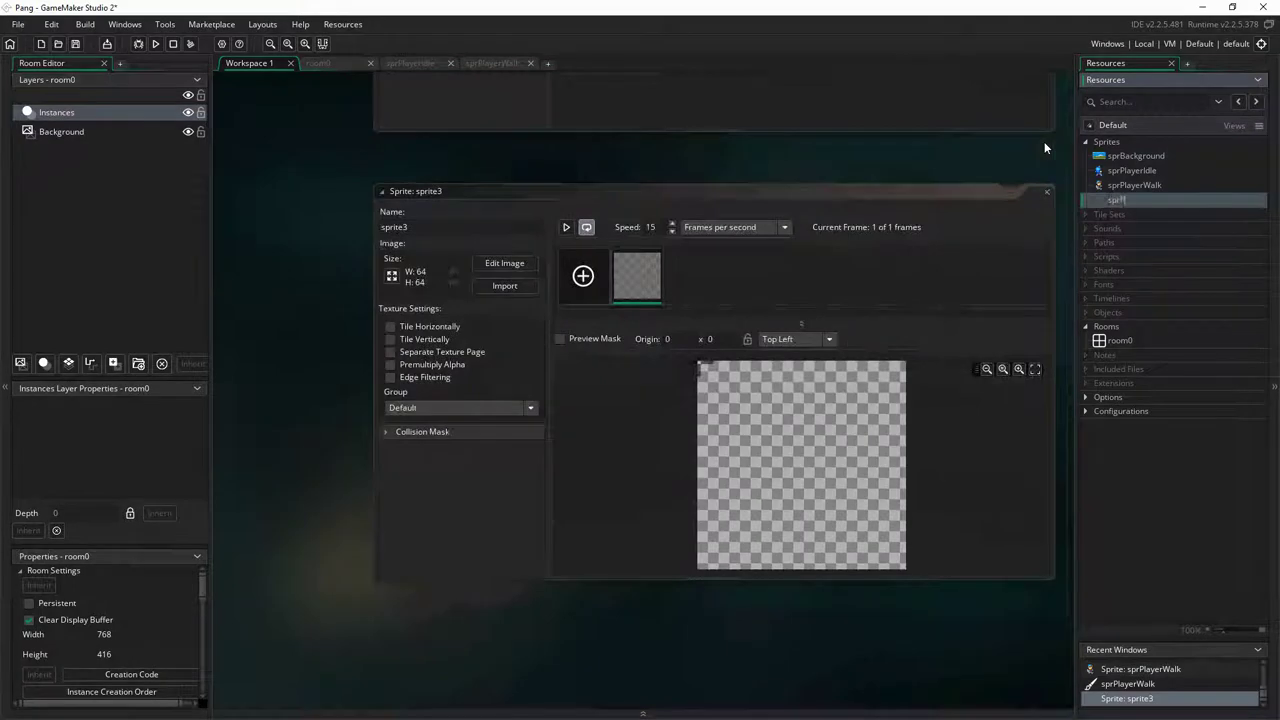
type("PlayerWalk2")
key("Return")
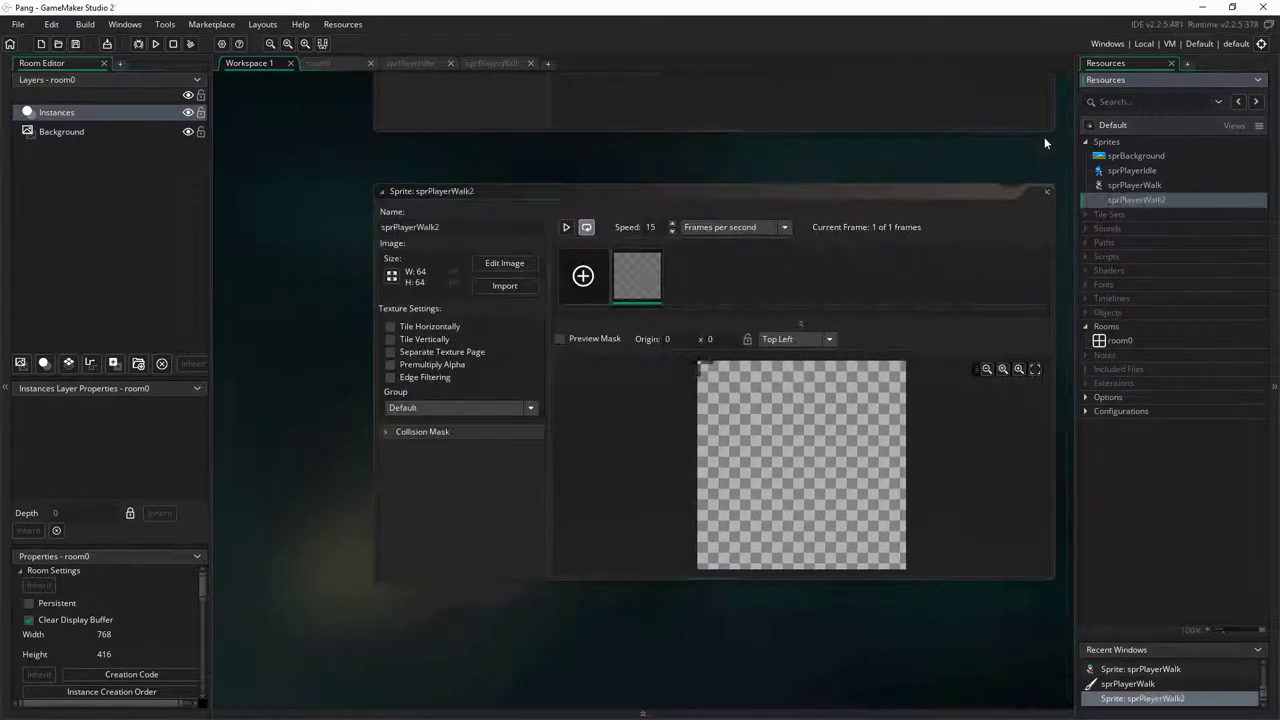
Open sprPlayerWalk2's image for editing and load the Pang sprite sheet as a strip image
left_click(504, 263)
left_click(335, 24)
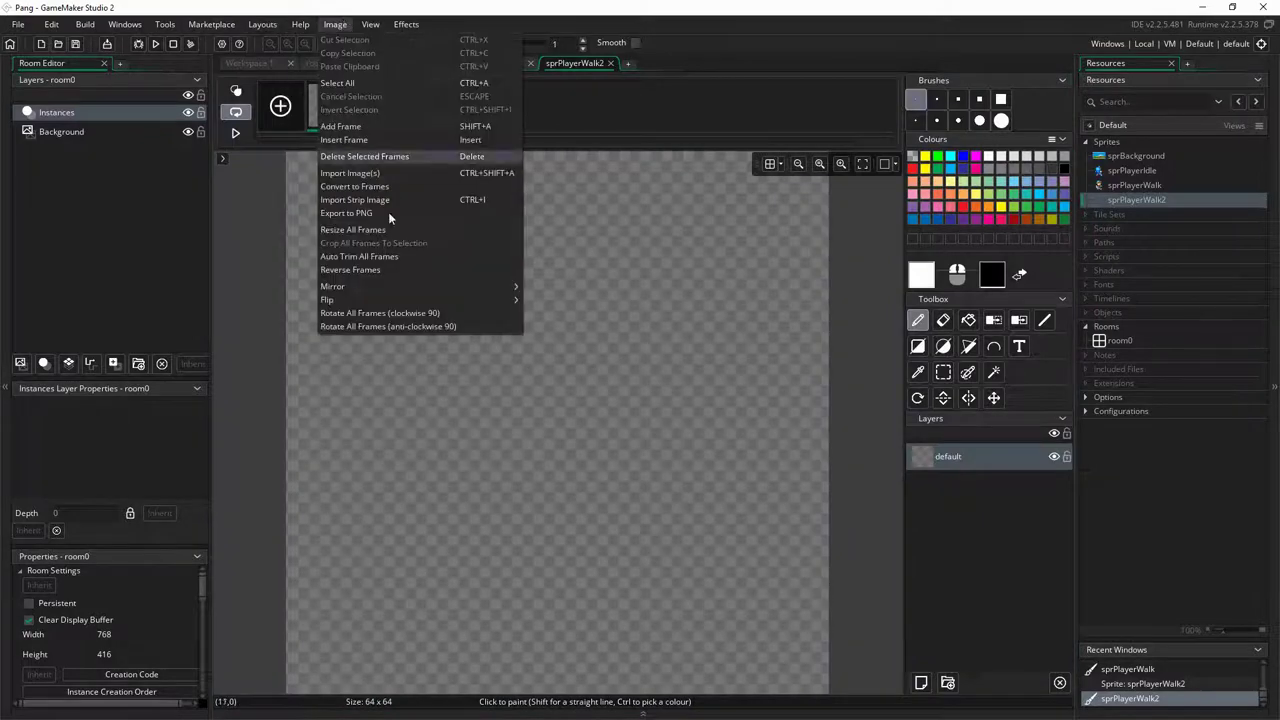
left_click(391, 203)
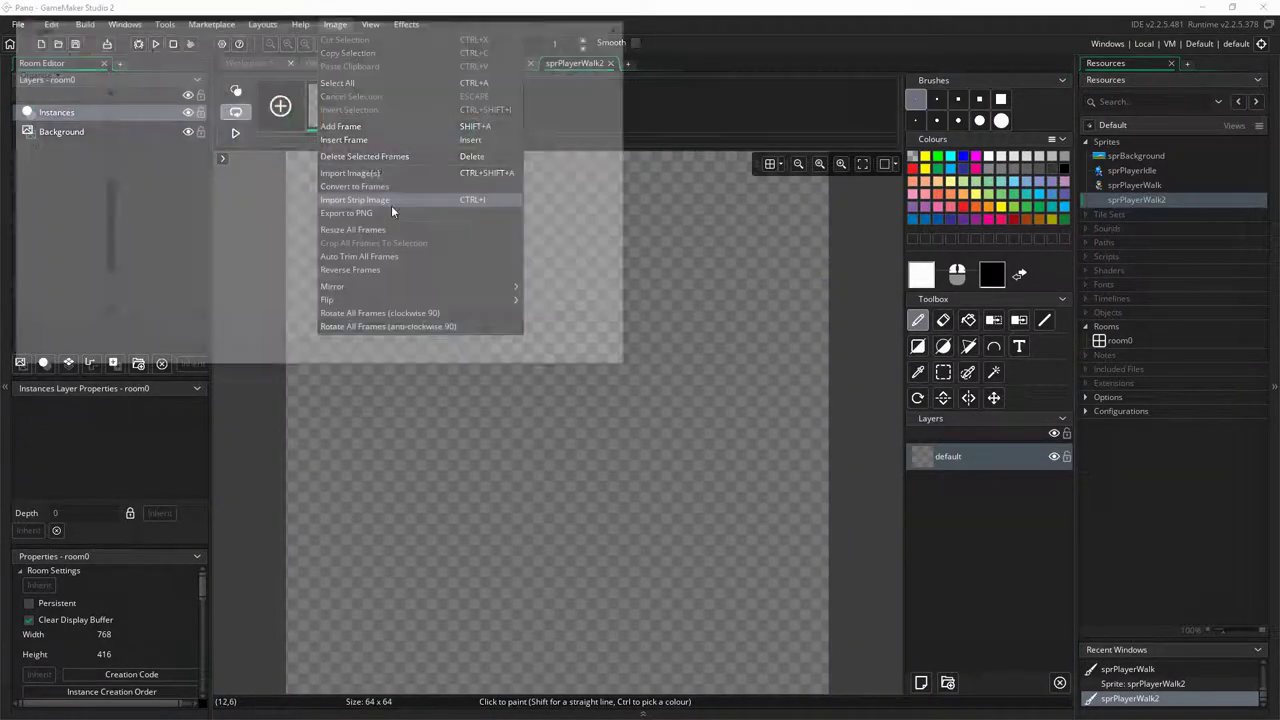
double_click(521, 125)
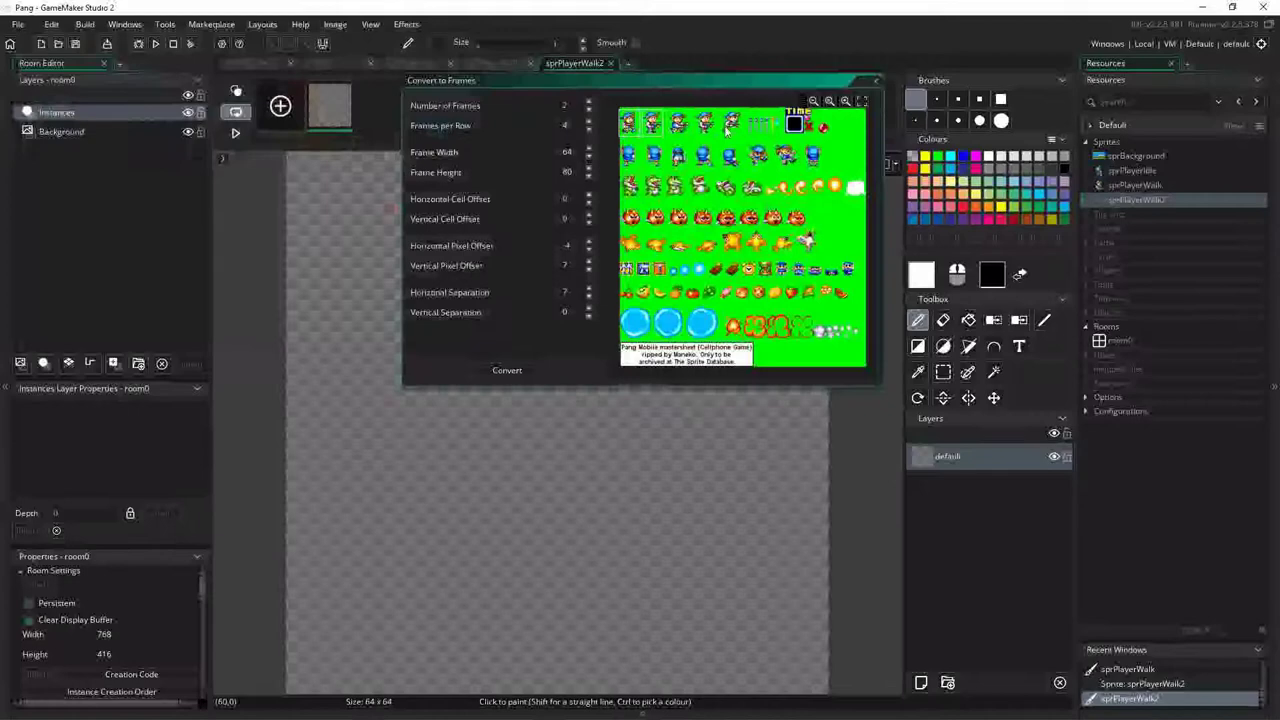
Place the two frame selections from the third walking player on, with horizontal pixel offset 146 and vertical pixel offset 7
scroll(688, 149, "up", 4)
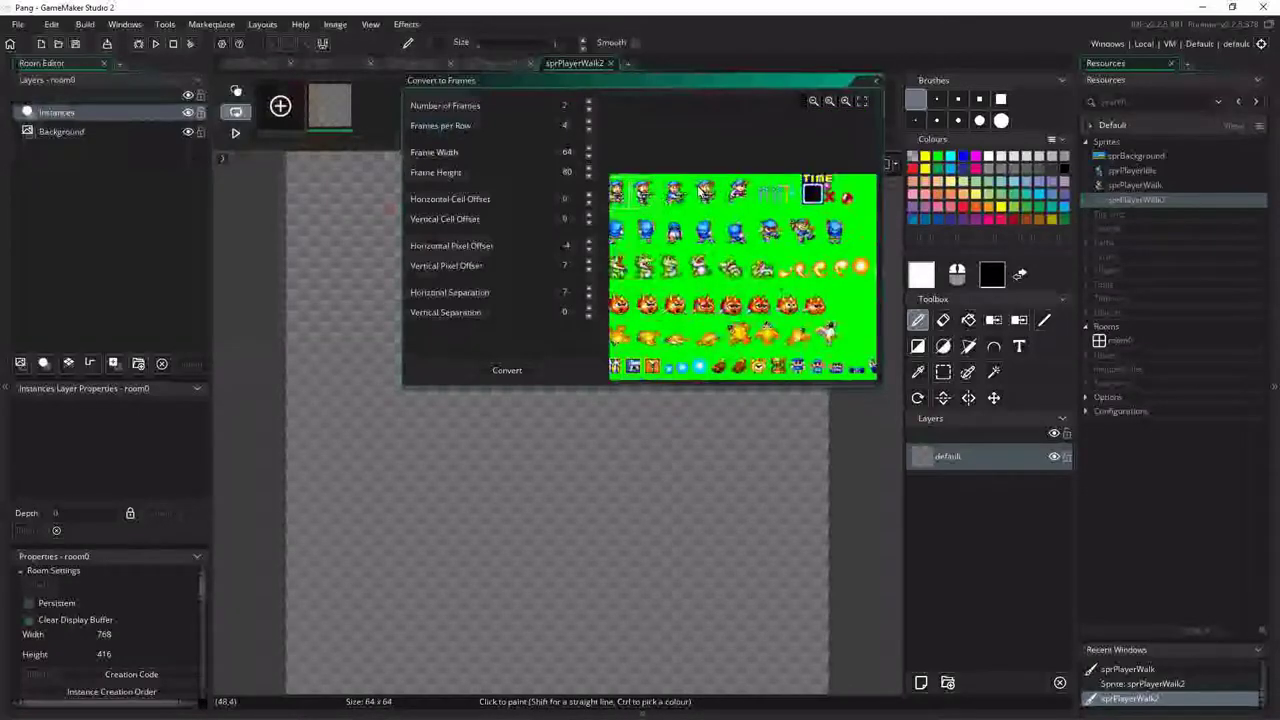
scroll(778, 175, "up", 3)
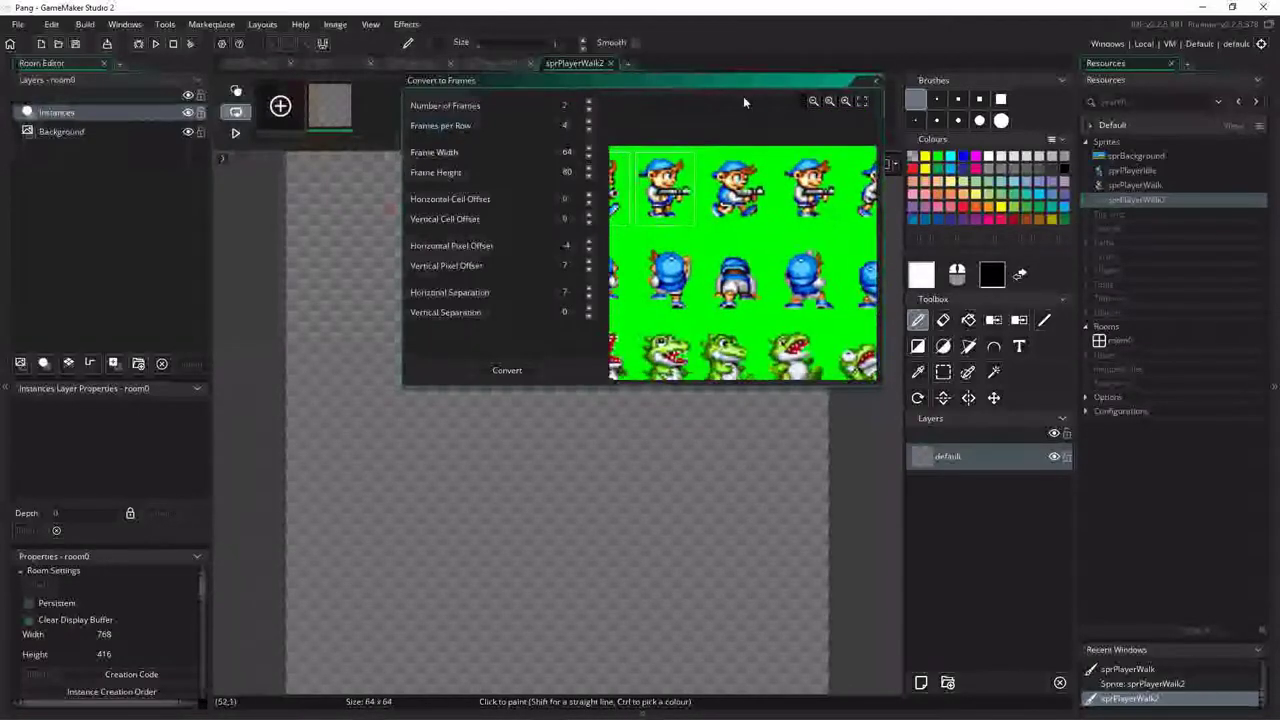
left_click(710, 163)
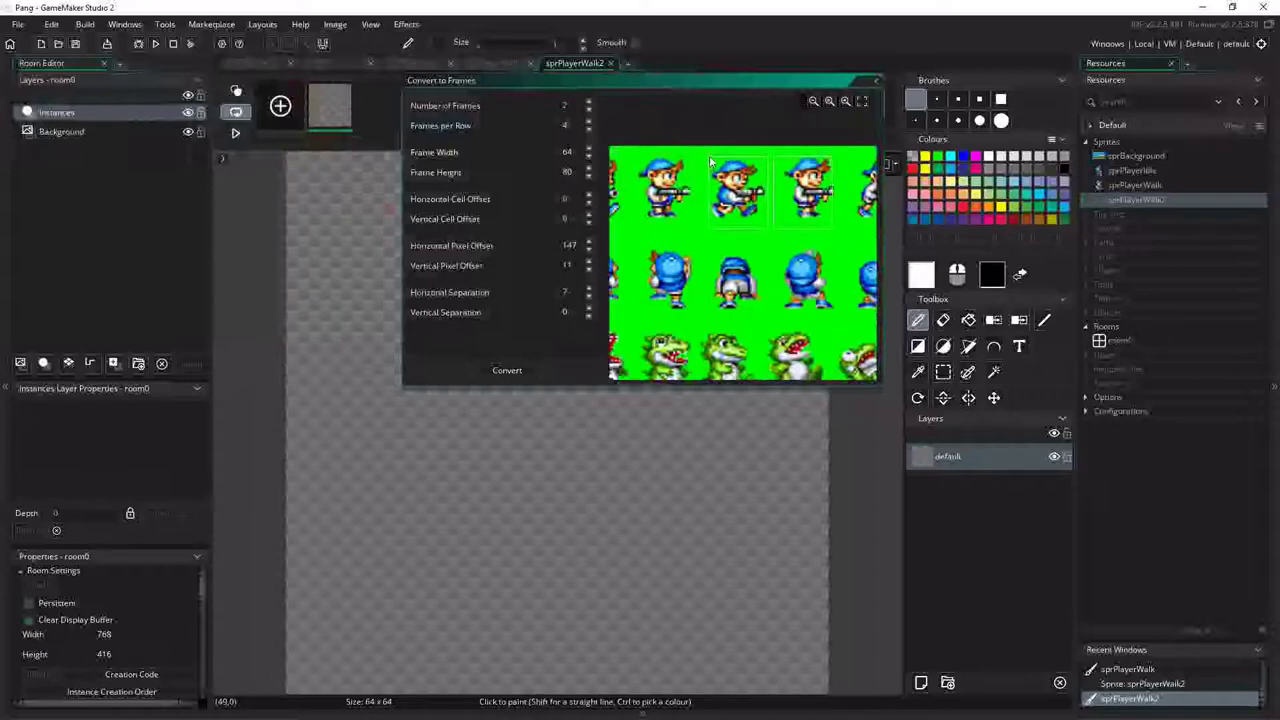
left_click(710, 157)
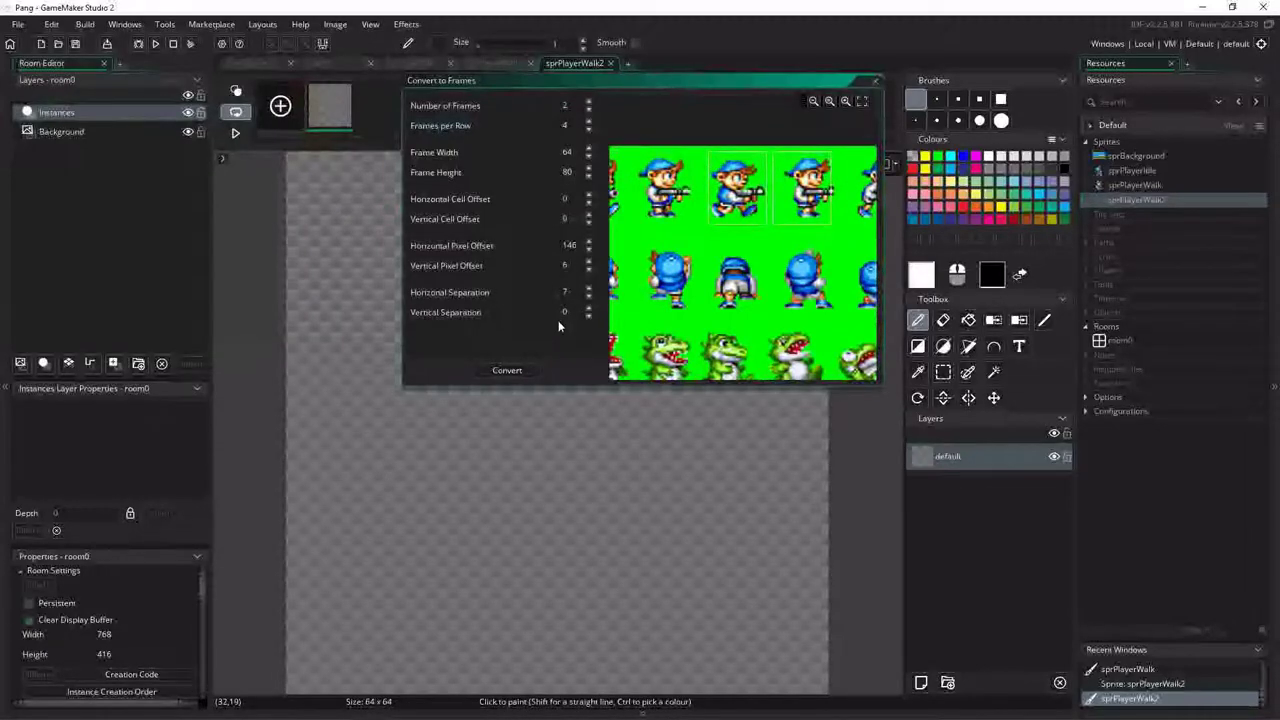
left_click(589, 262)
Set the horizontal separation to 16 and convert the strip, replacing the existing sprite frames
left_click(589, 289)
left_click(589, 289)
left_click(589, 289)
left_click(589, 289)
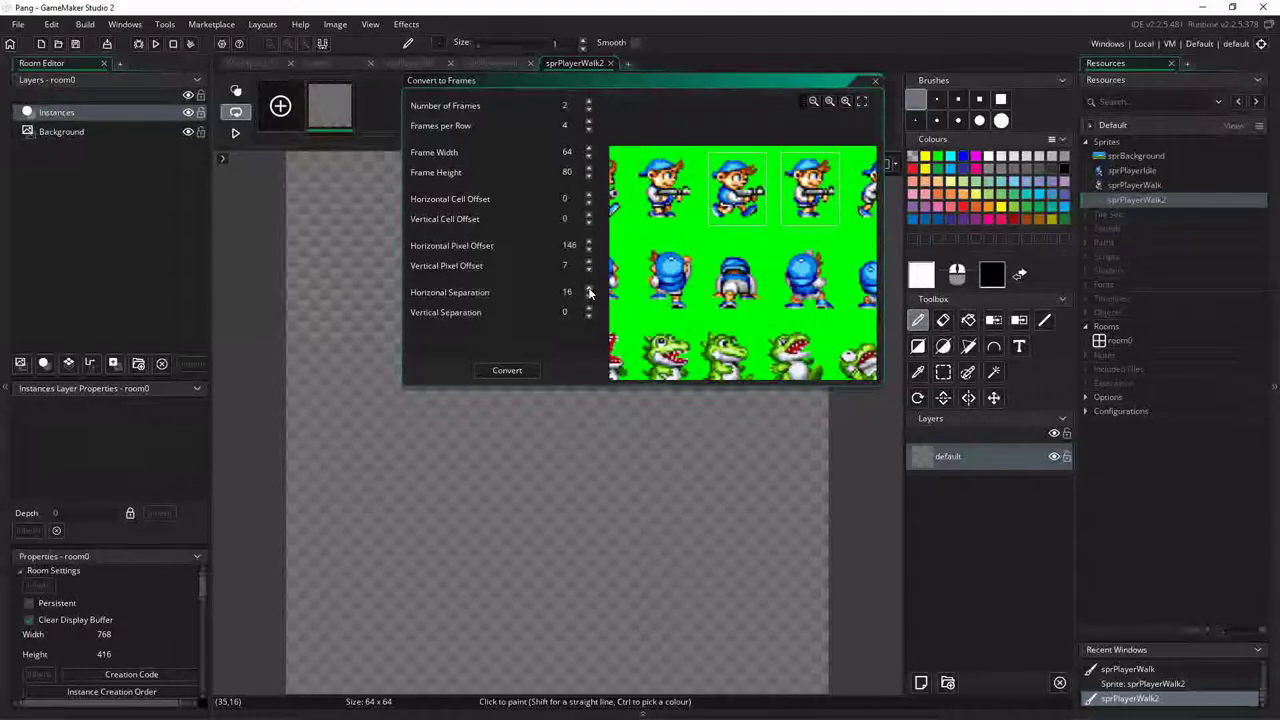
left_click(507, 371)
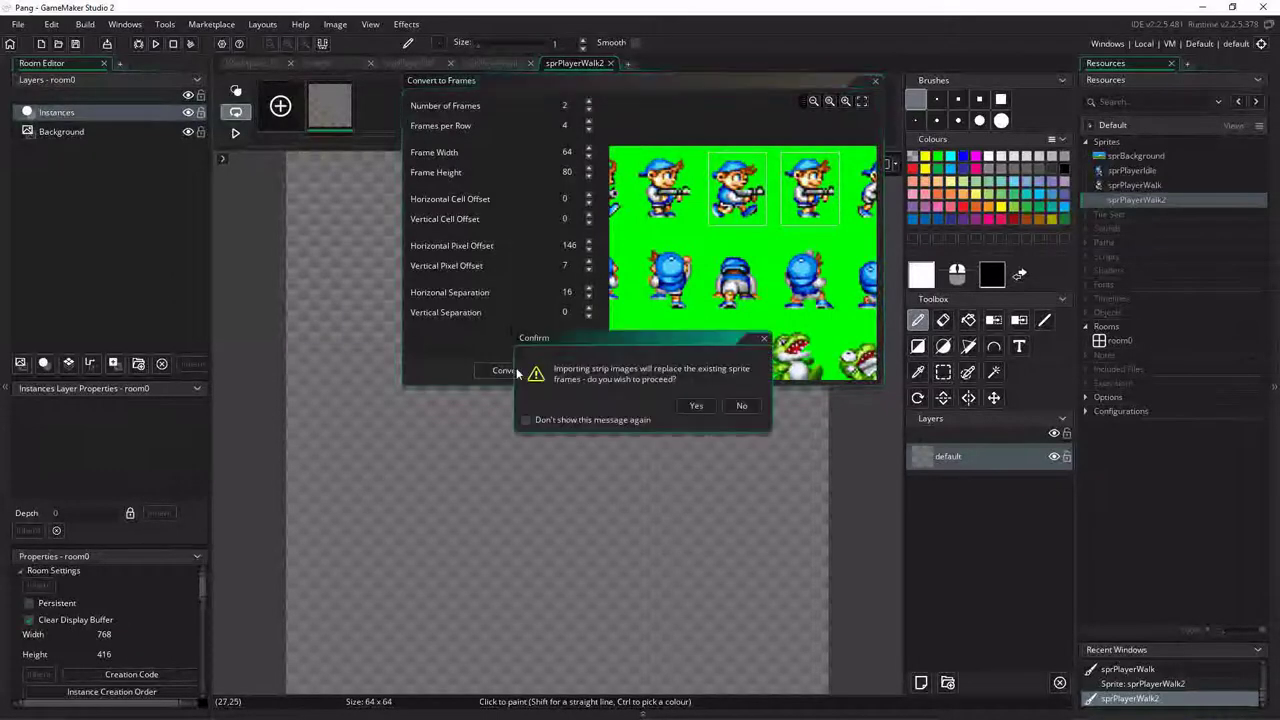
left_click(693, 405)
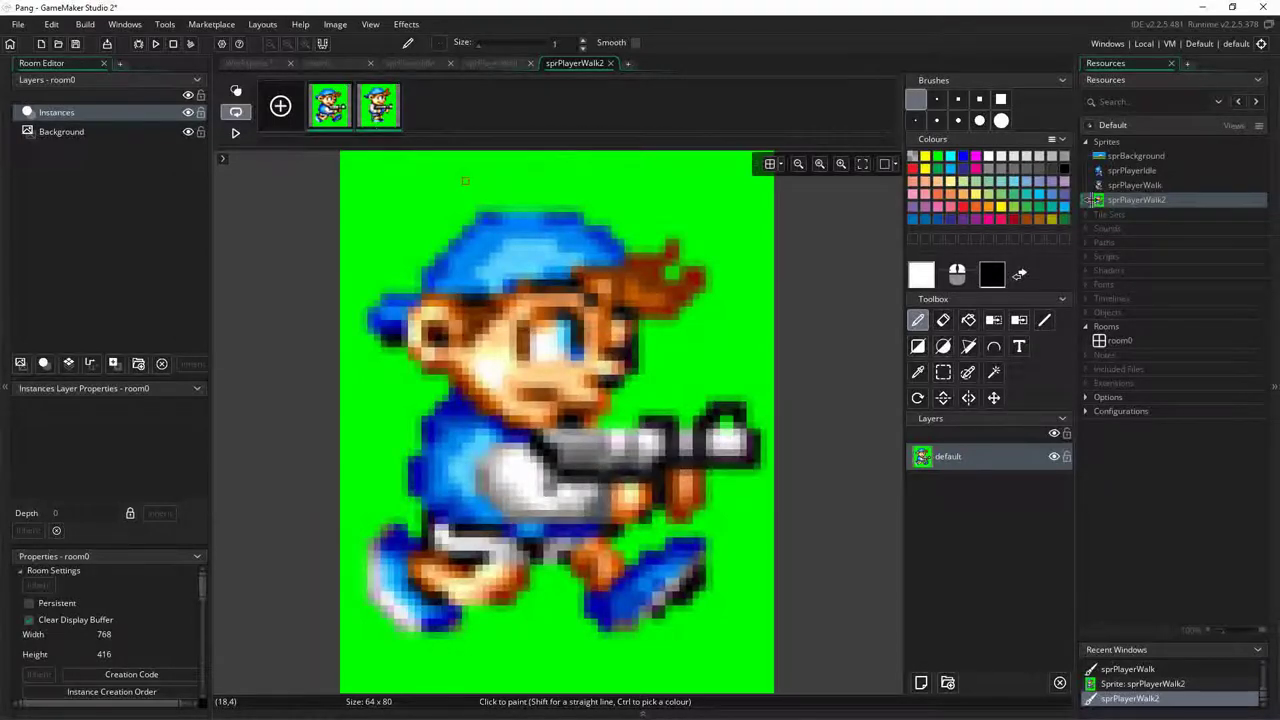
Copy both sprPlayerWalk2 frames into the sprPlayerWalk image as its third and fourth frames
left_click(1143, 185)
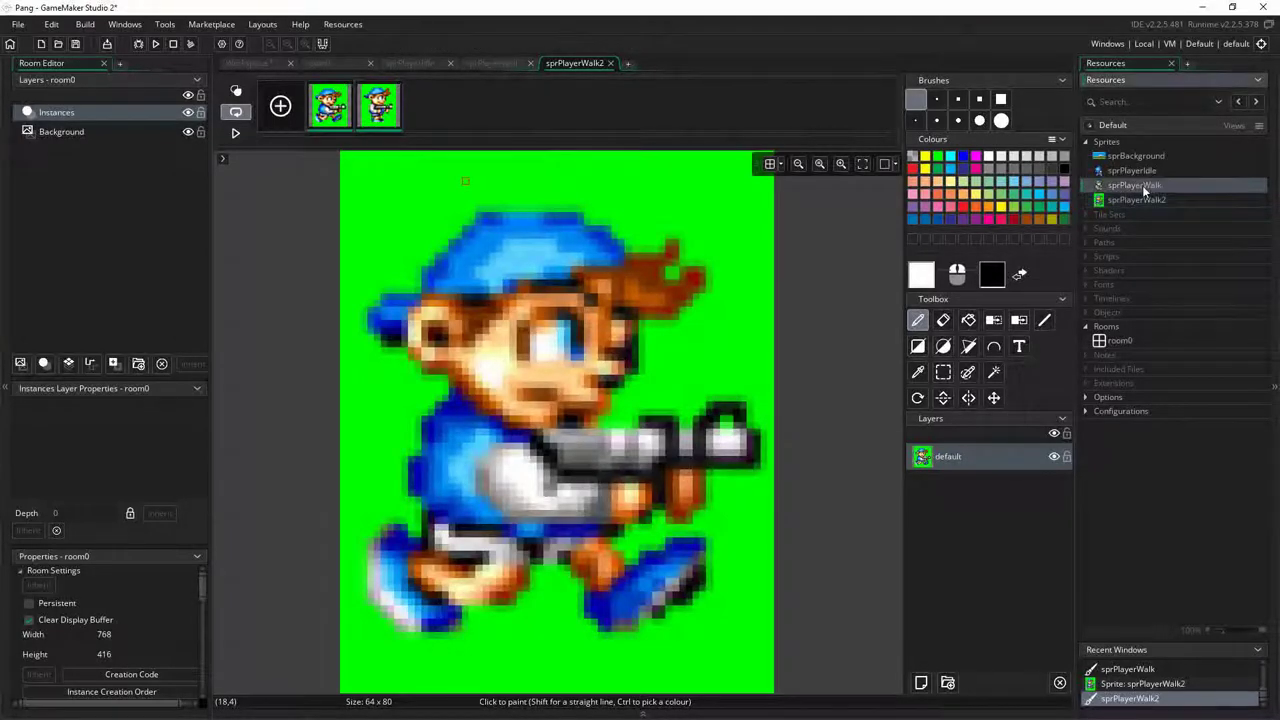
double_click(1142, 185)
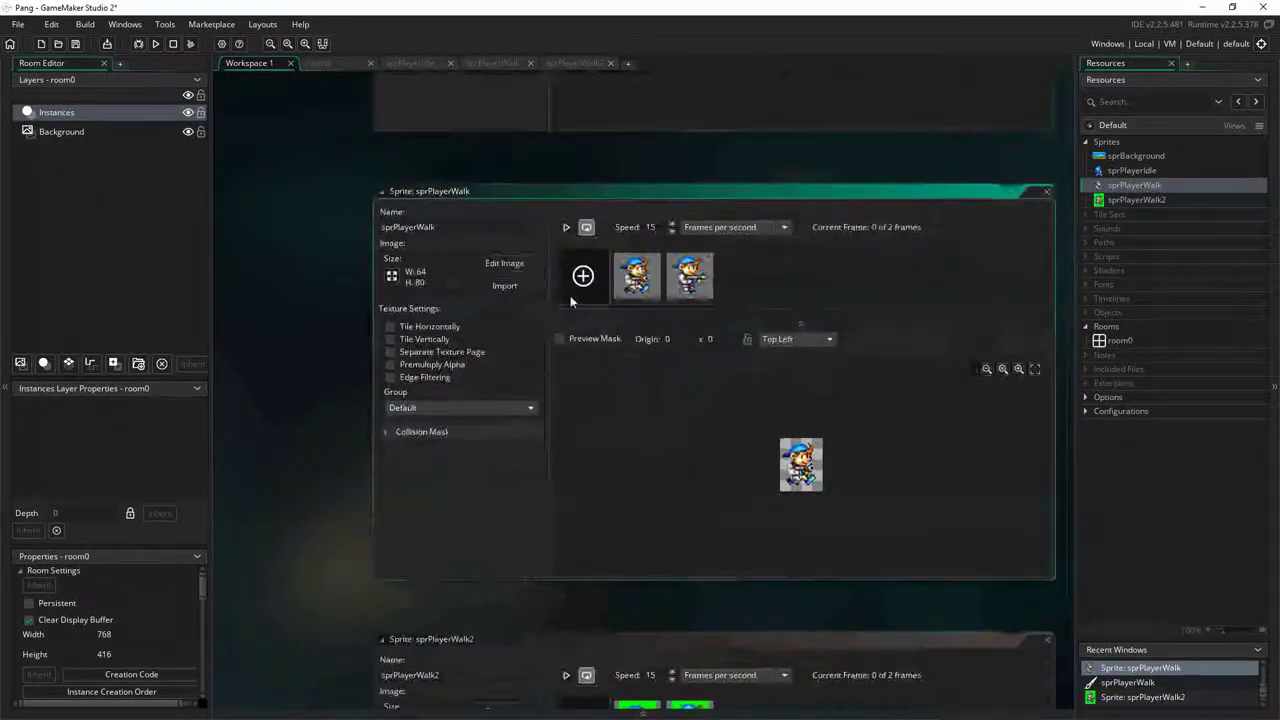
left_click(501, 264)
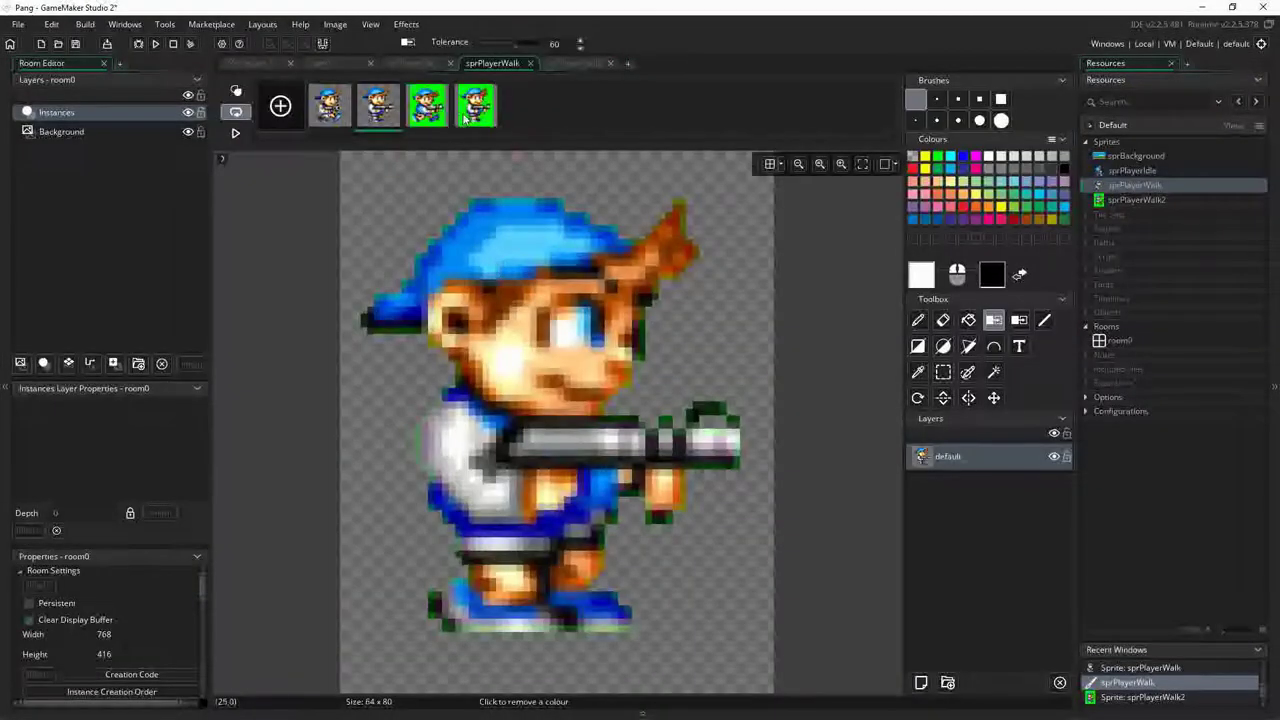
Delete the sprPlayerWalk2 sprite from the project resources
right_click(1161, 197)
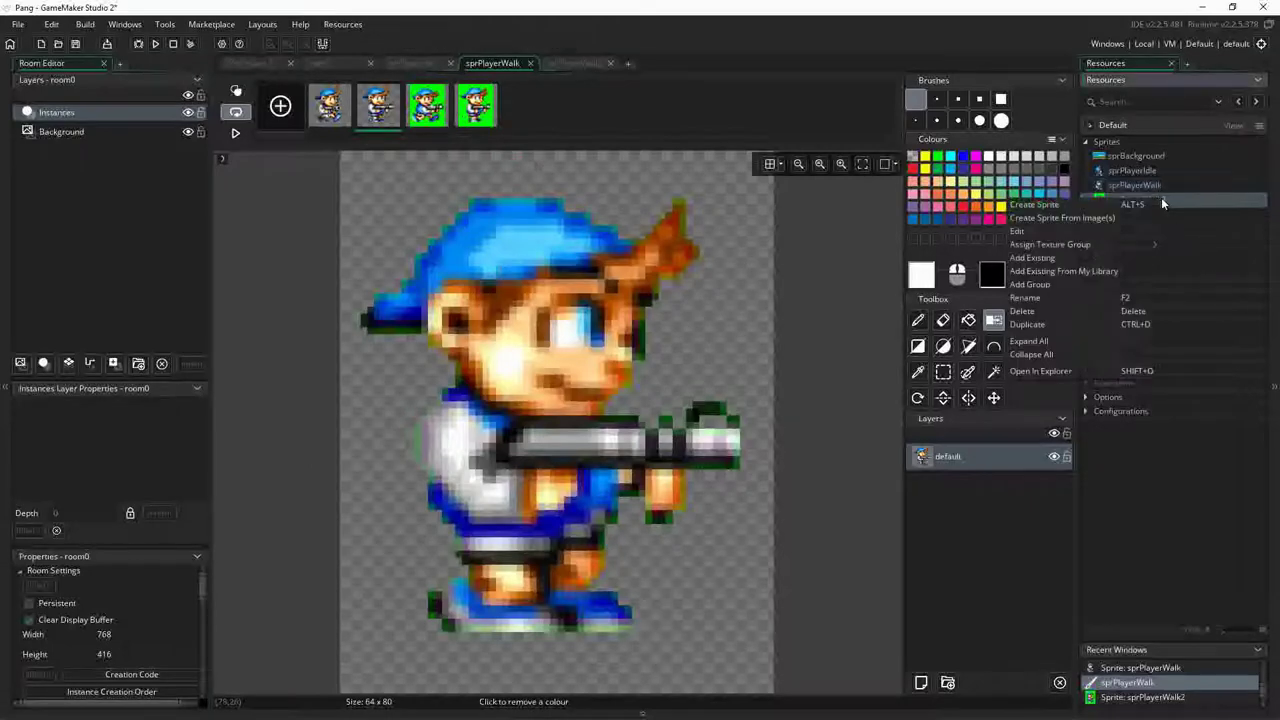
left_click(1028, 311)
left_click(675, 390)
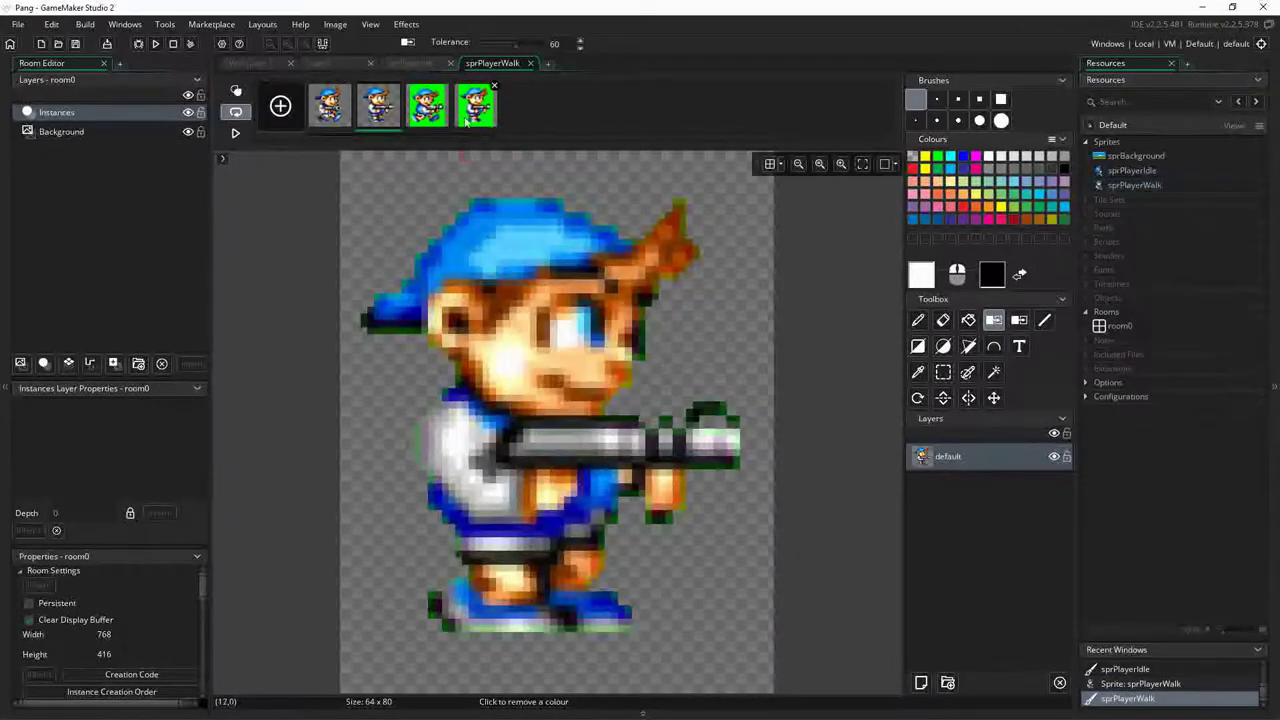
Remove the green background from the third and fourth sprPlayerWalk frames with the Remove Colour tool
left_click(428, 108)
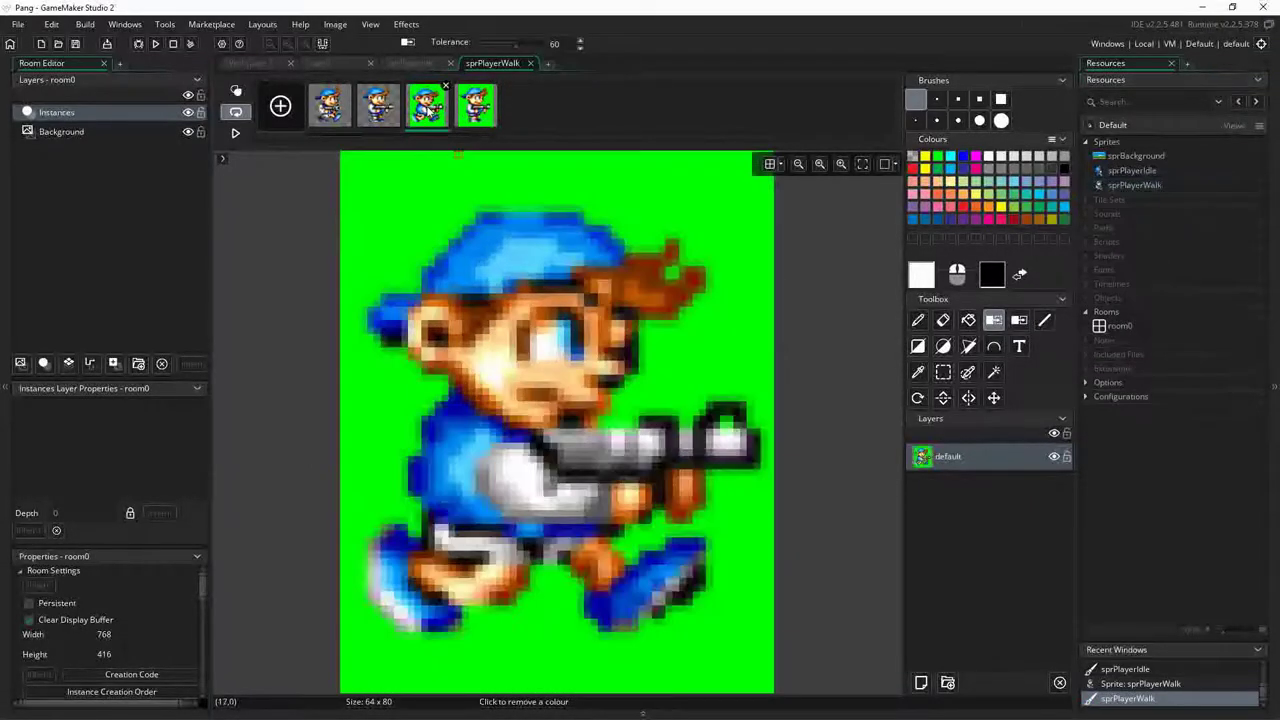
left_click(641, 198)
key("Right")
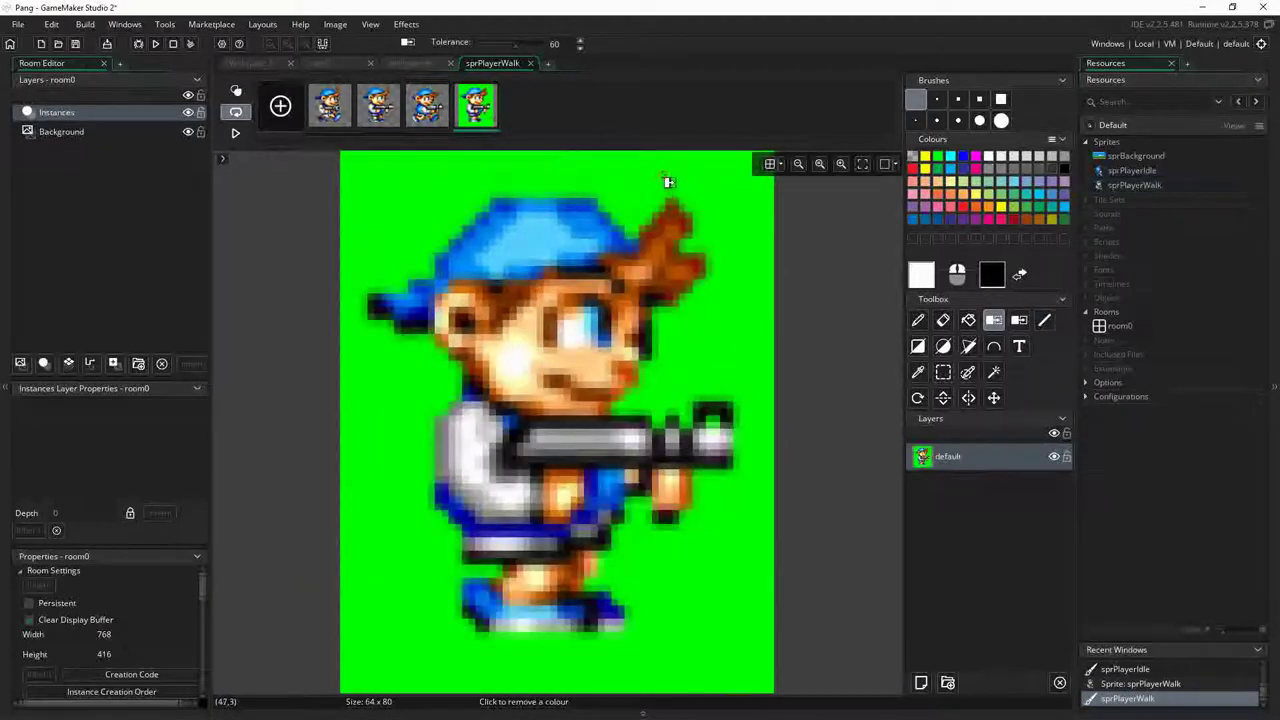
left_click(668, 182)
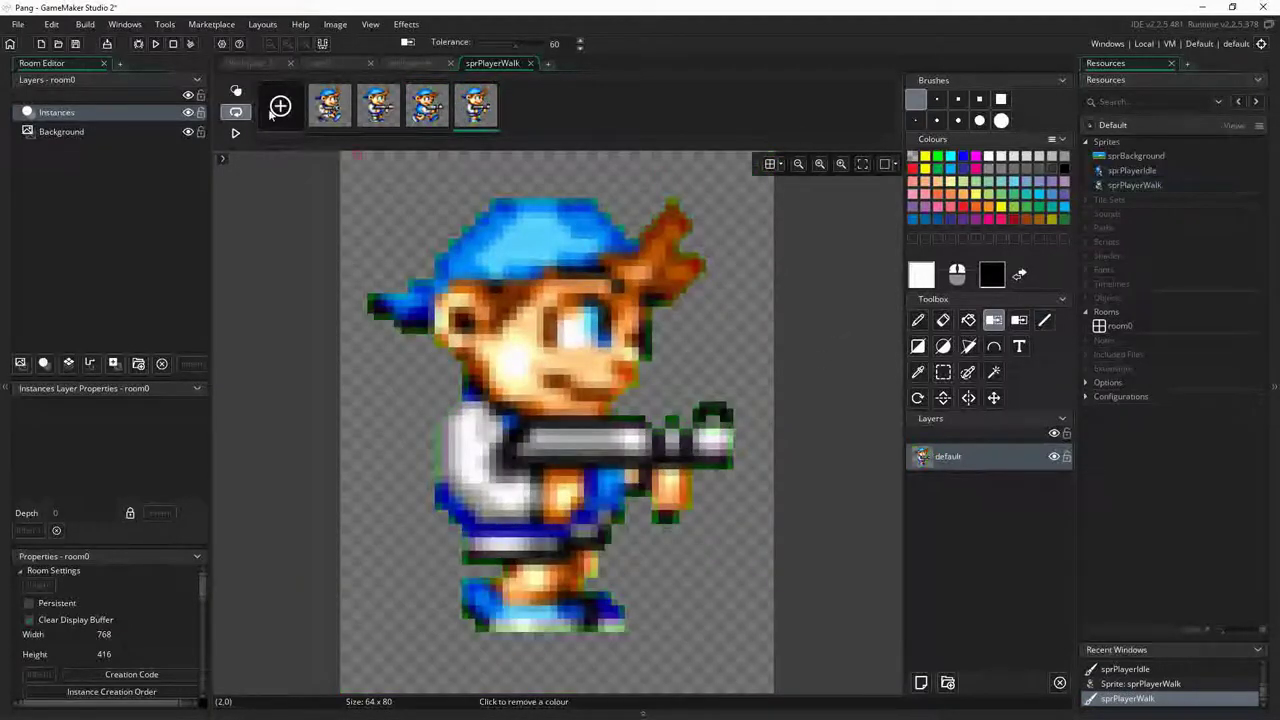
Play the sprPlayerWalk animation and compare the player's position between its frames
left_click(240, 132)
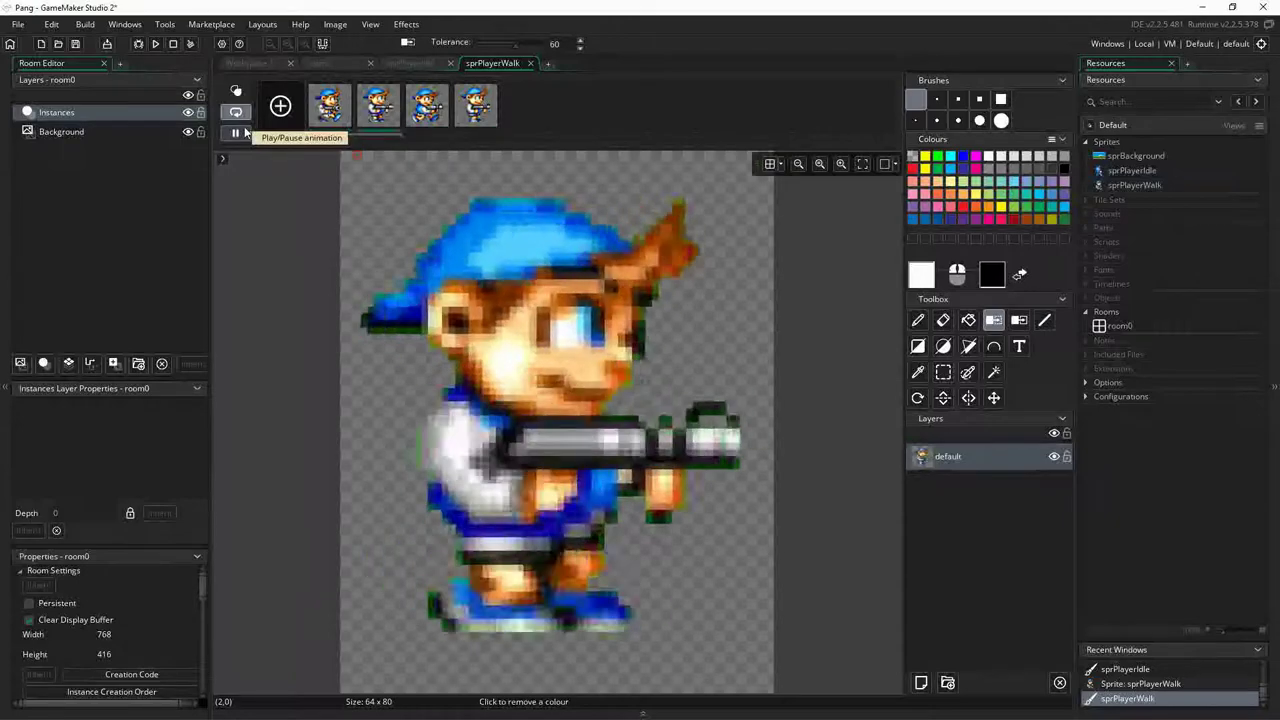
scroll(578, 262, "down", 4)
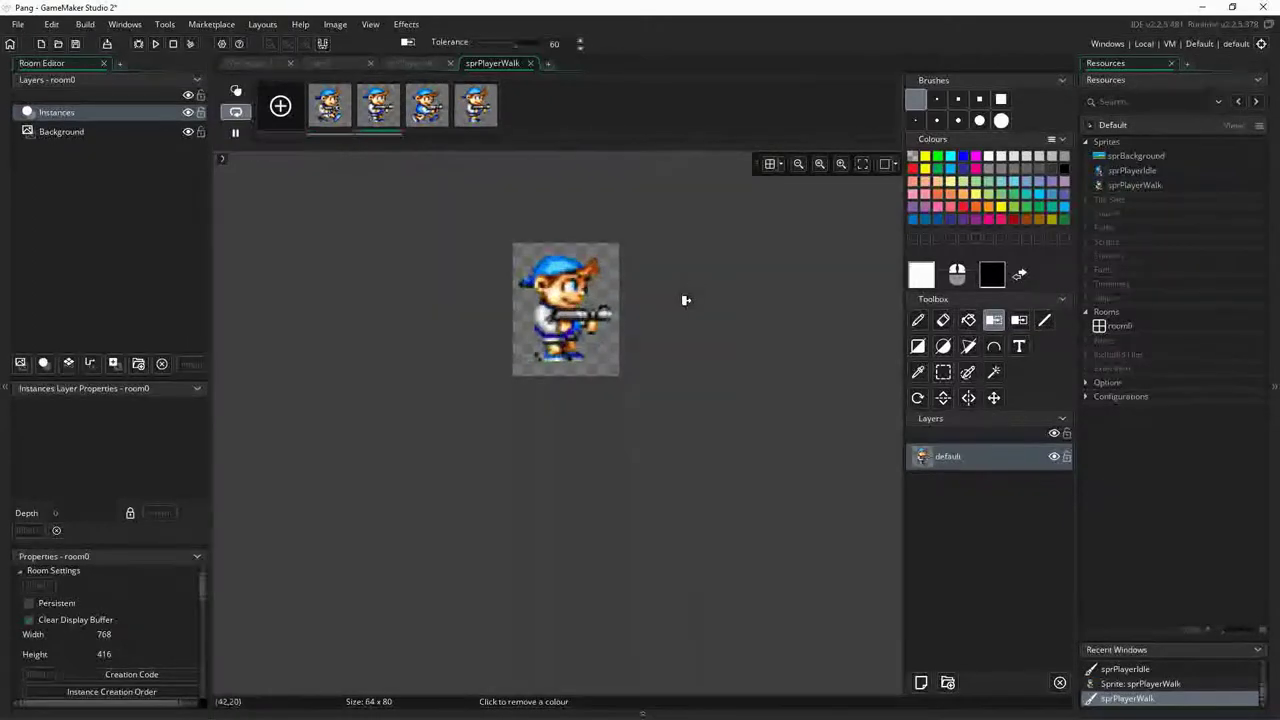
left_click(235, 132)
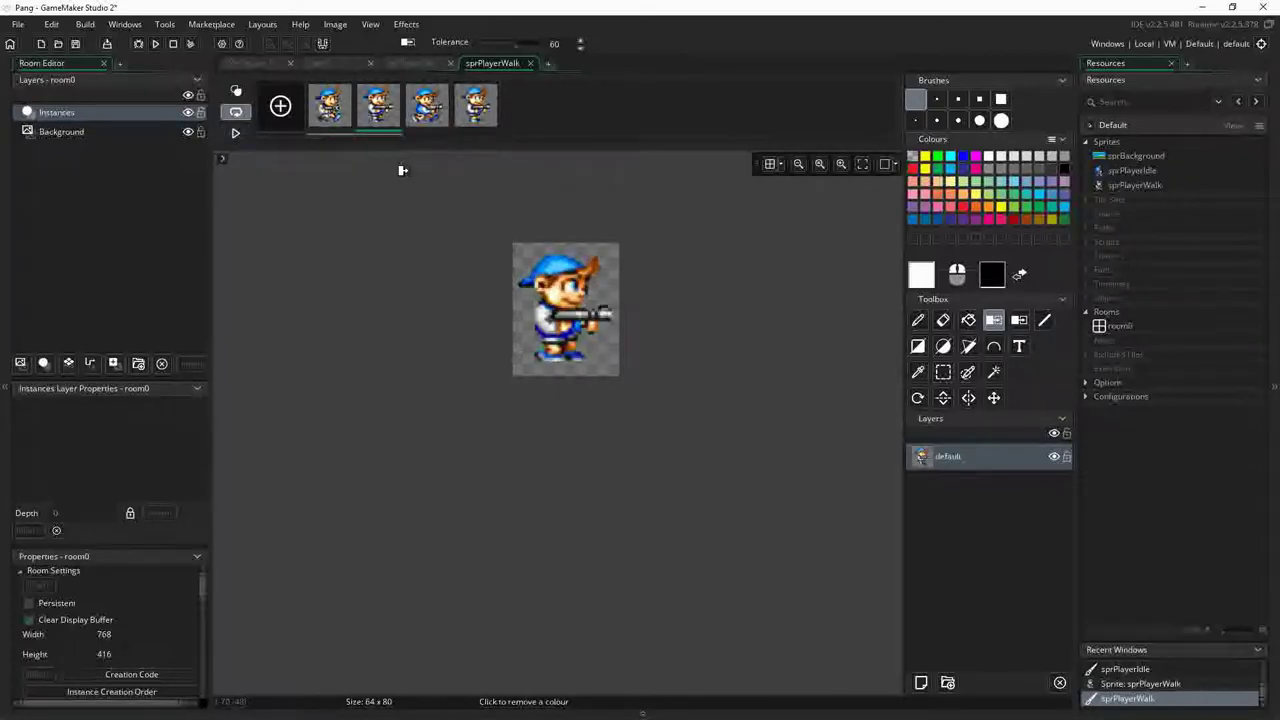
left_click(333, 111)
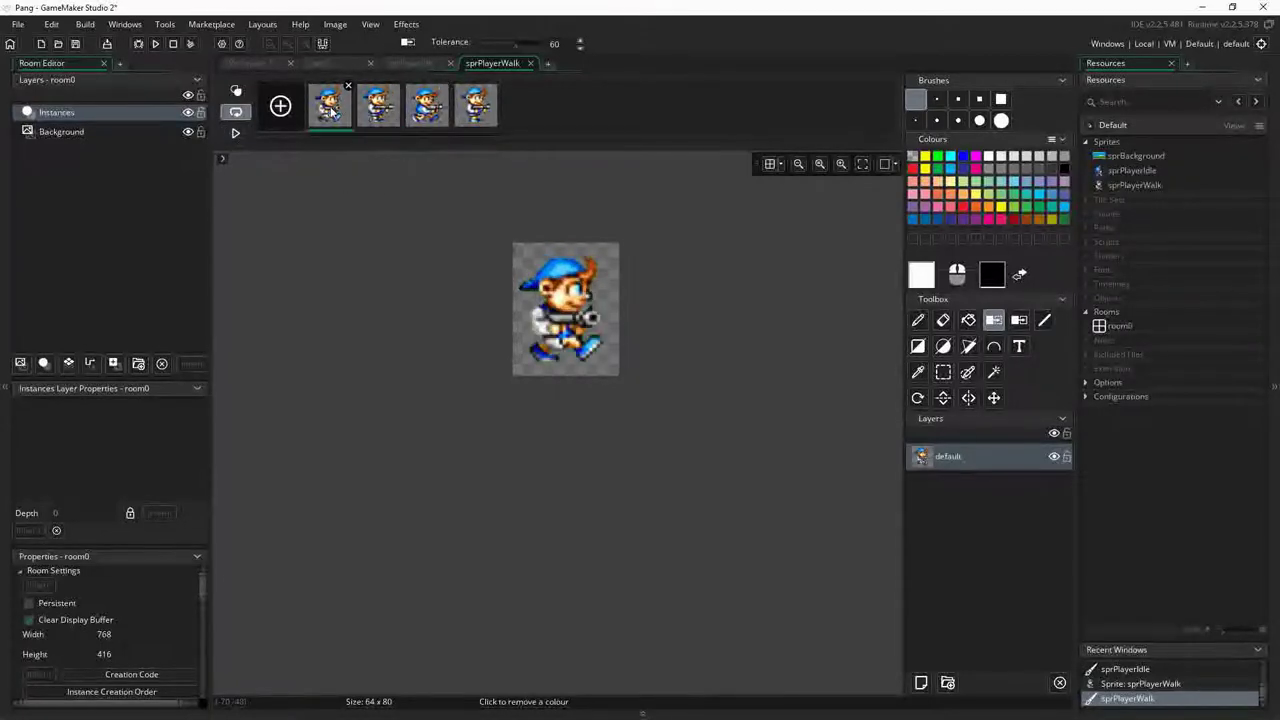
key("Right")
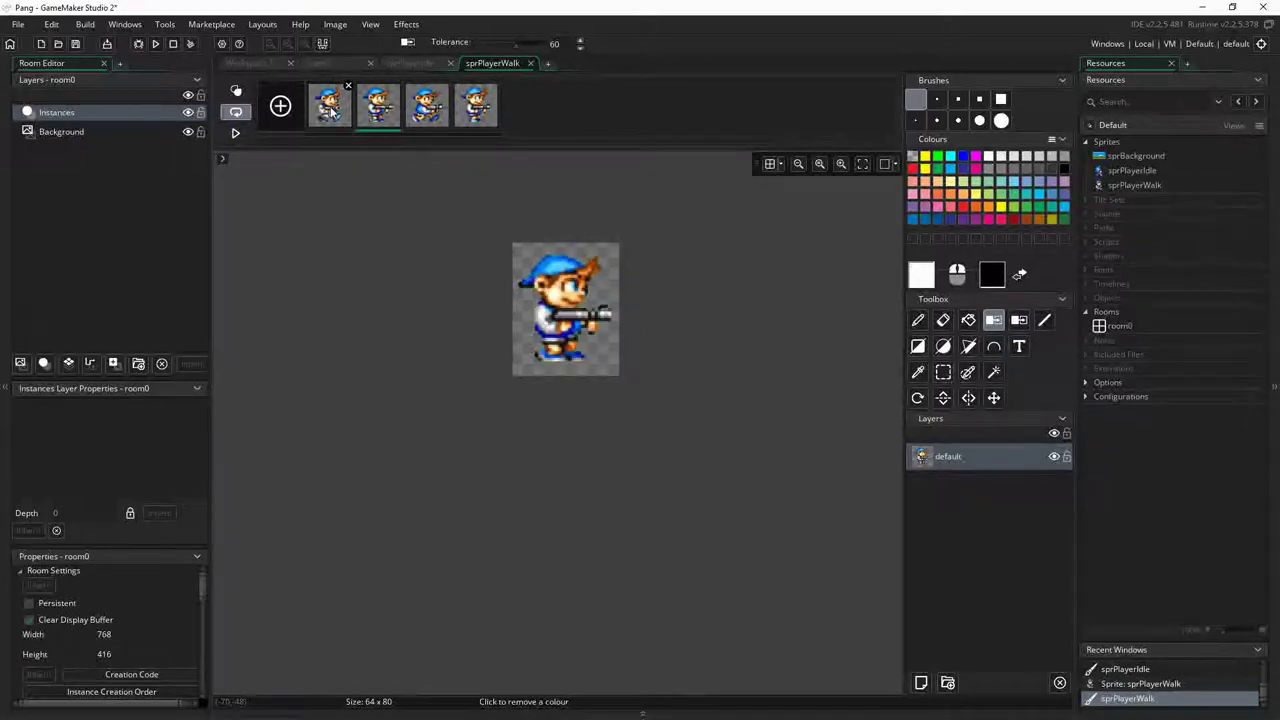
Shift the fourth walk frame's image slightly left with the Pan tool, replay the animation, and close the image editors
left_click(332, 112)
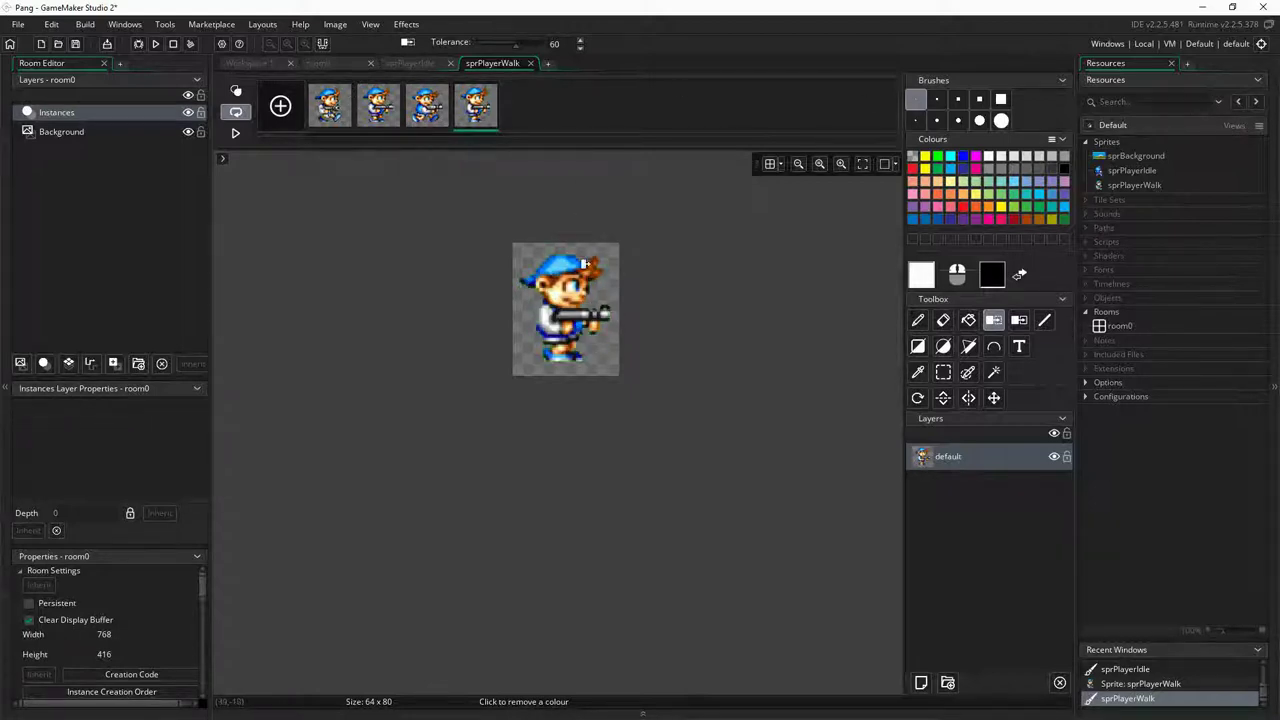
key("space")
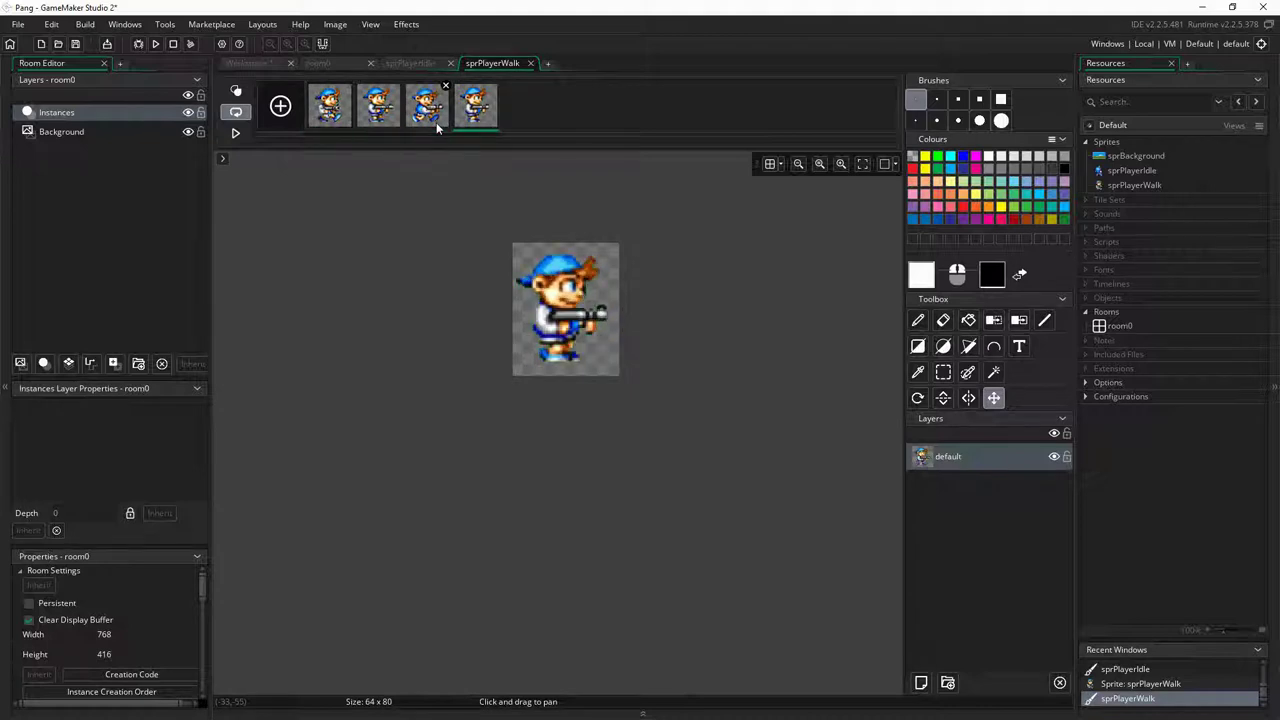
left_click(236, 132)
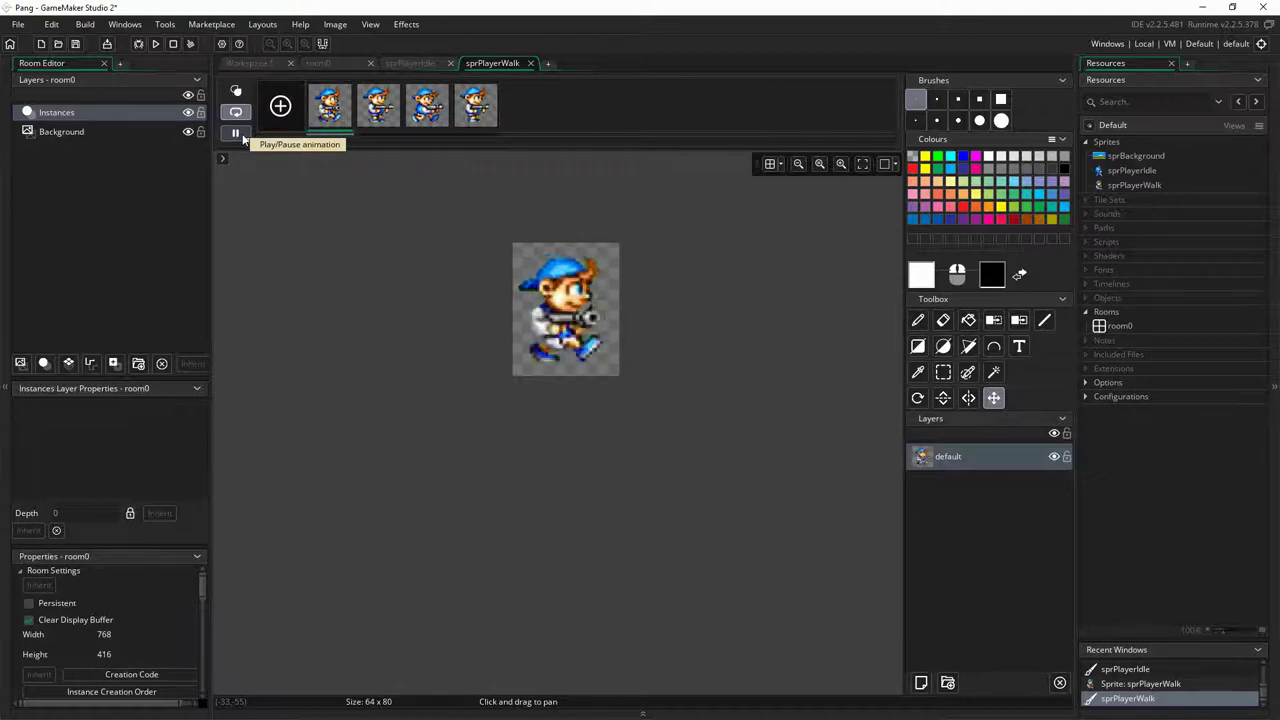
left_click(242, 138)
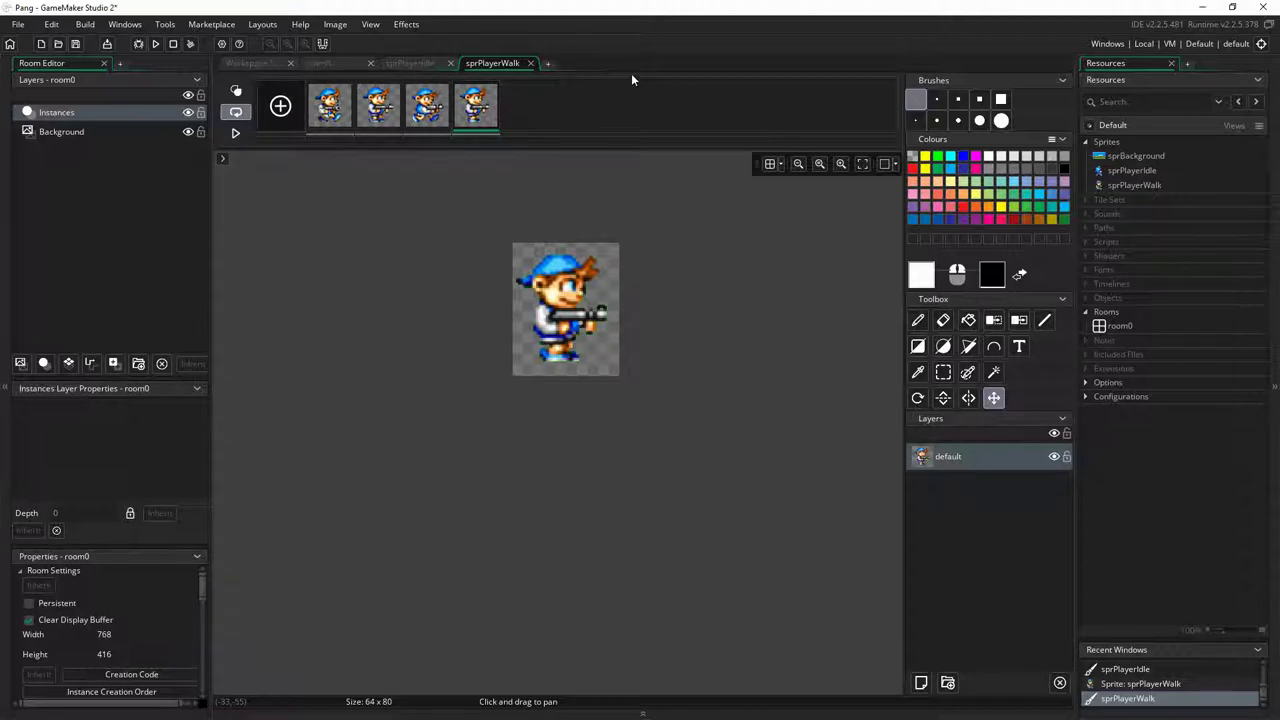
left_click(531, 64)
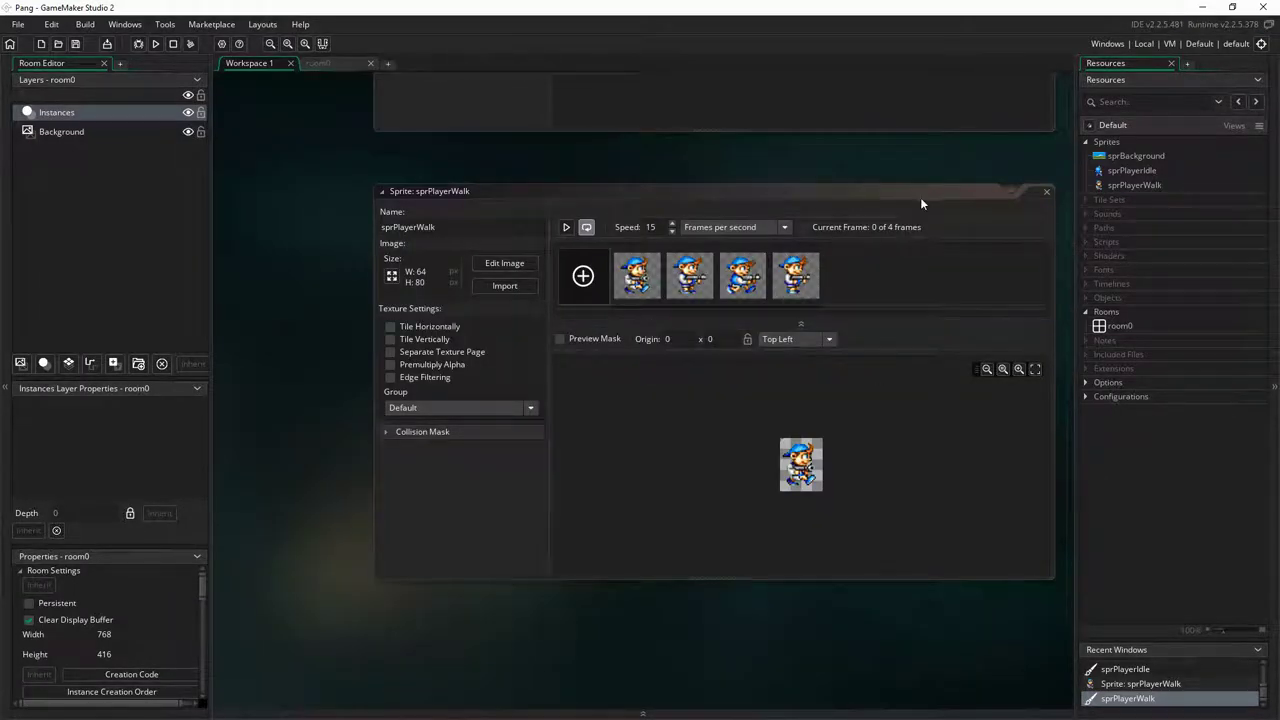
Set sprPlayerIdle's origin between the player's feet at 33 x 73
left_click(888, 417)
middle_click_drag(860, 180, 844, 524)
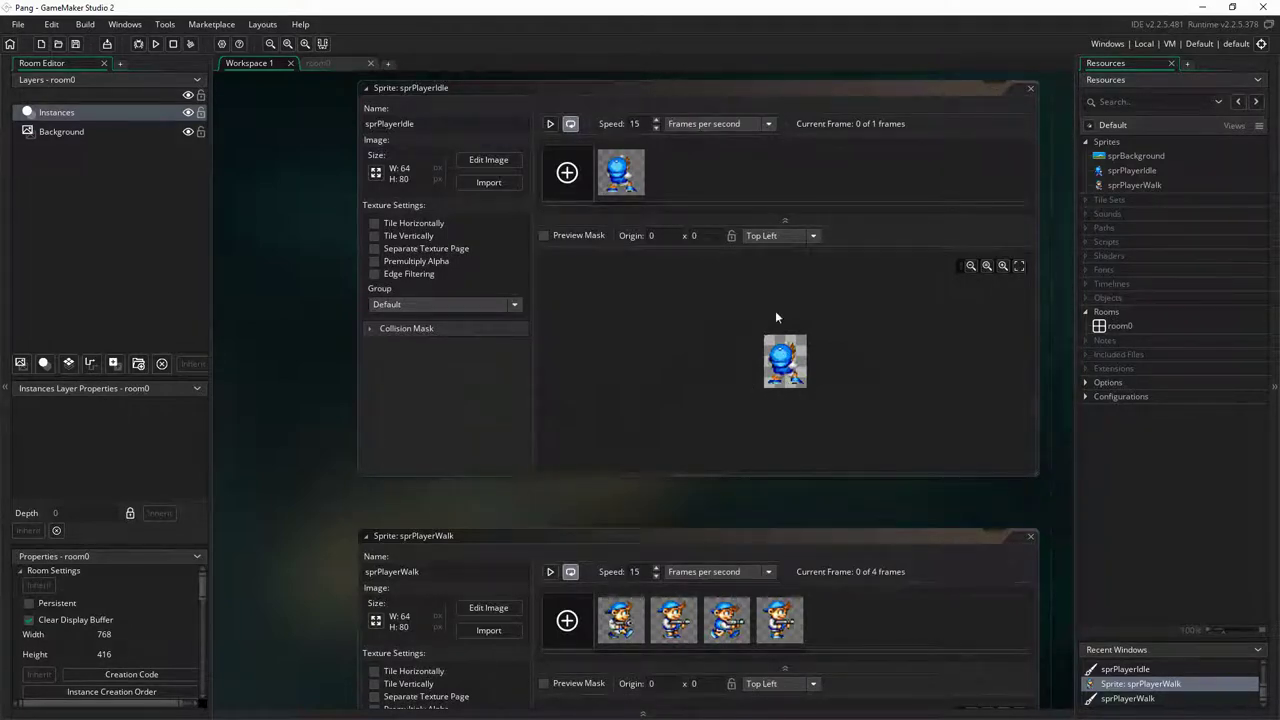
left_click(785, 388)
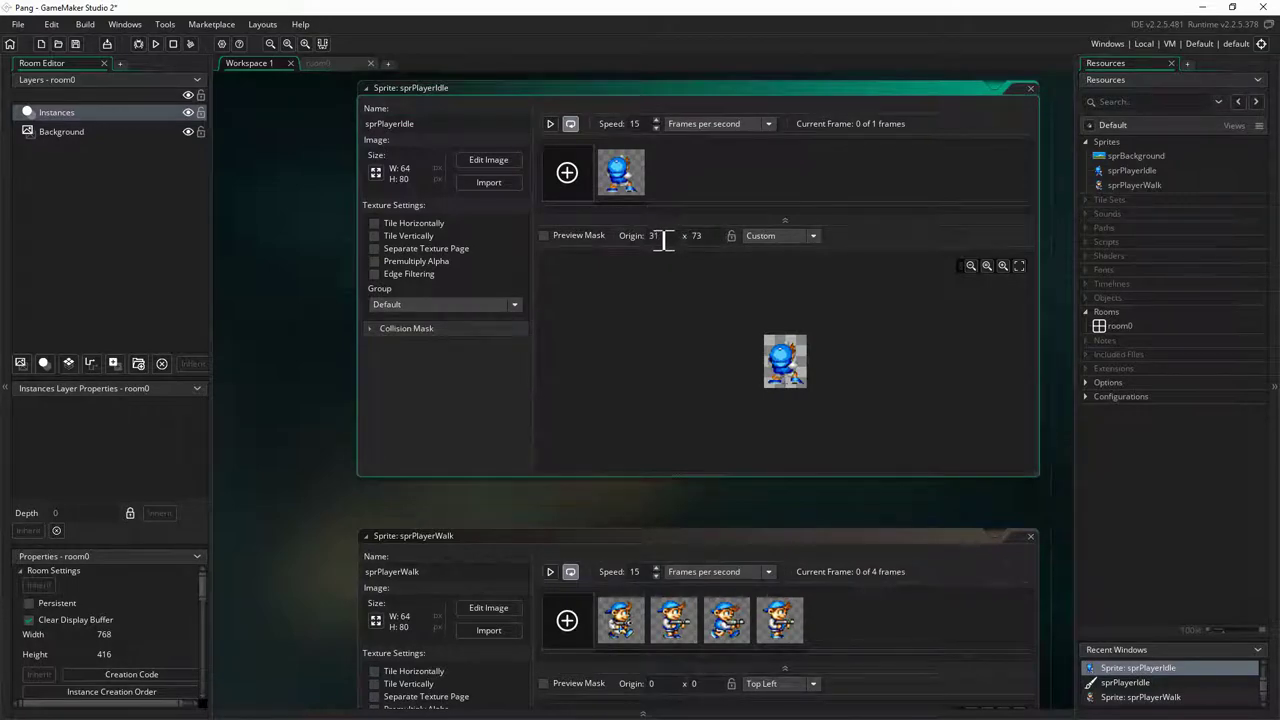
scroll(800, 389, "up", 5)
scroll(778, 395, "up", 1)
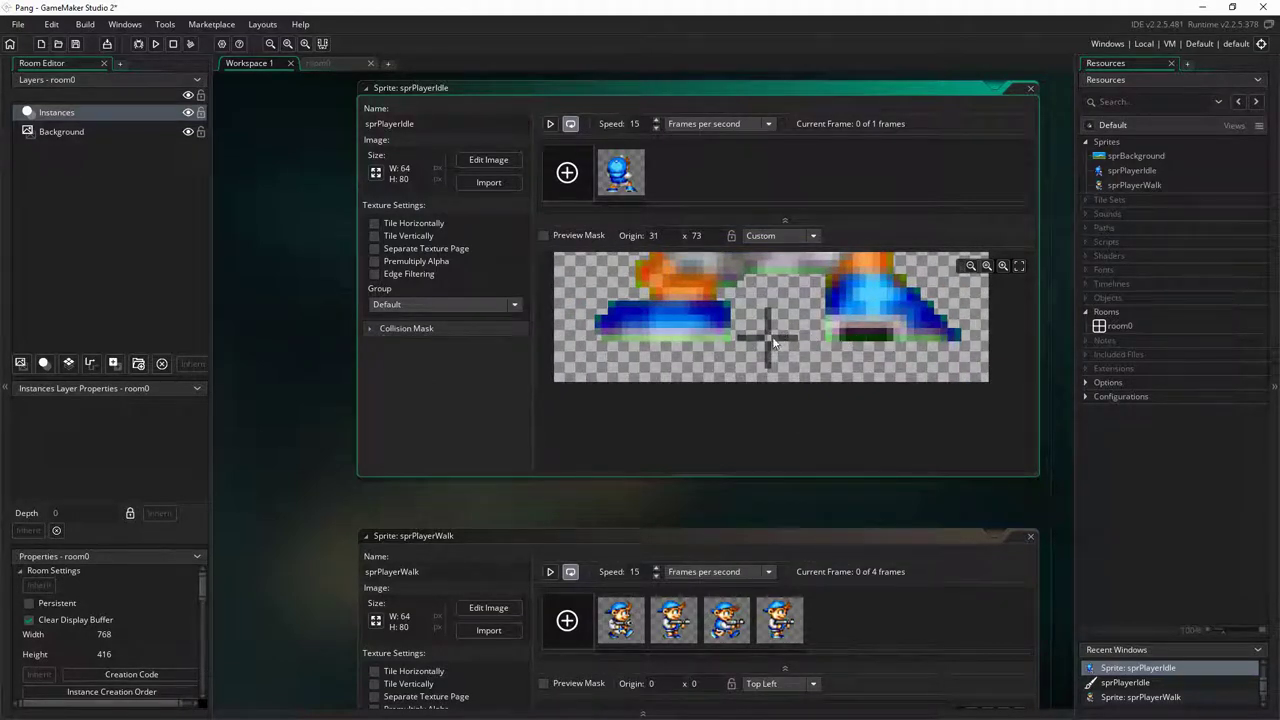
left_click_drag(768, 340, 780, 344)
Switch sprPlayerIdle's collision mask to Manual mode and set its right edge to 53
left_click(372, 328)
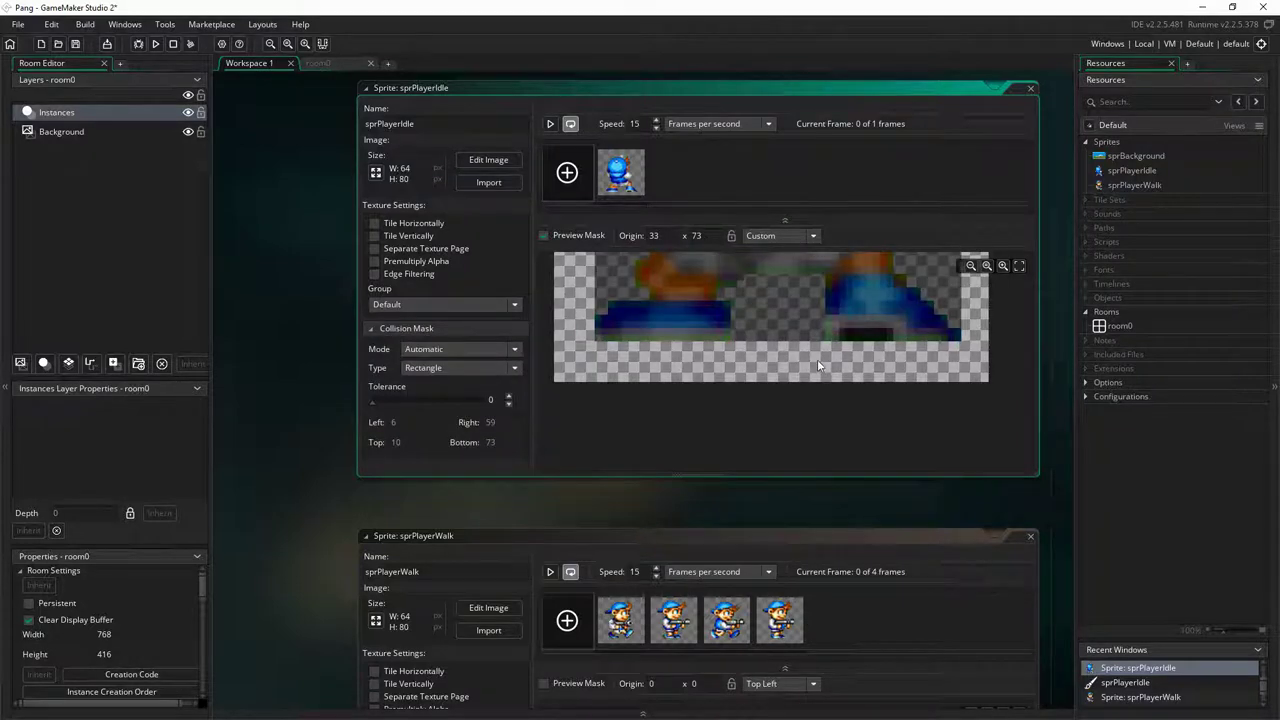
scroll(768, 358, "down", 5)
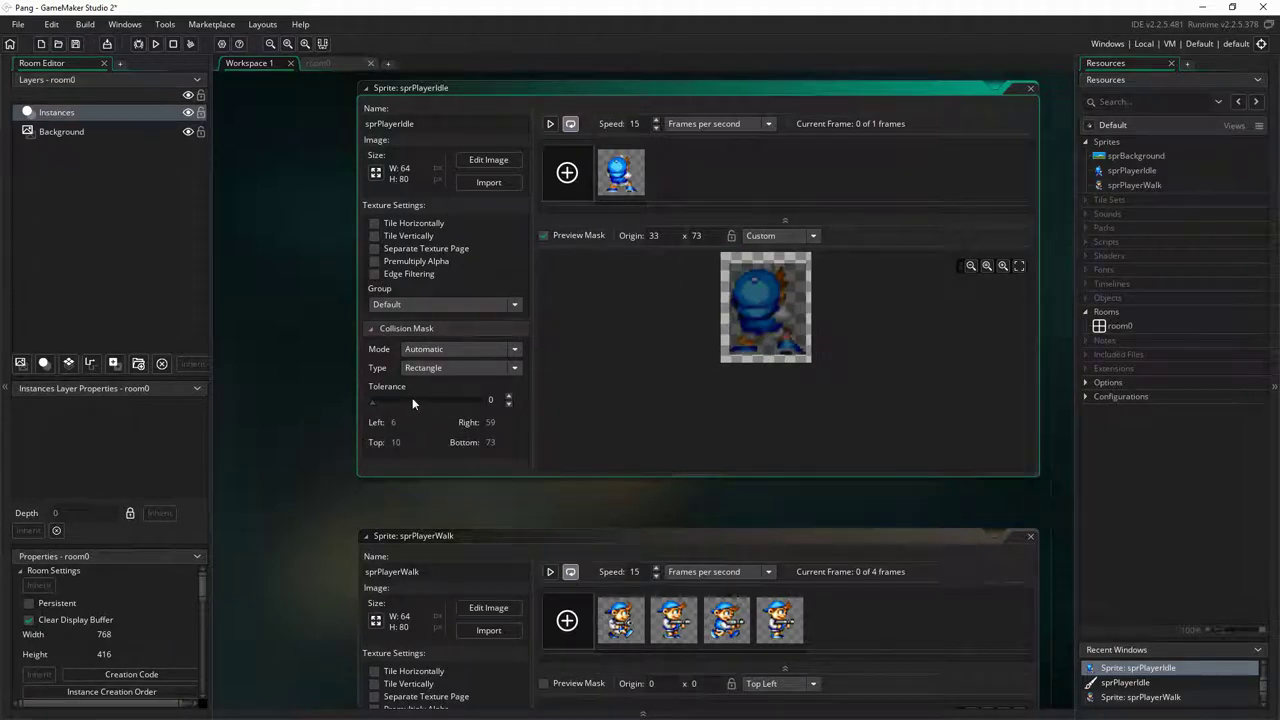
left_click(517, 350)
left_click(442, 384)
double_click(499, 424)
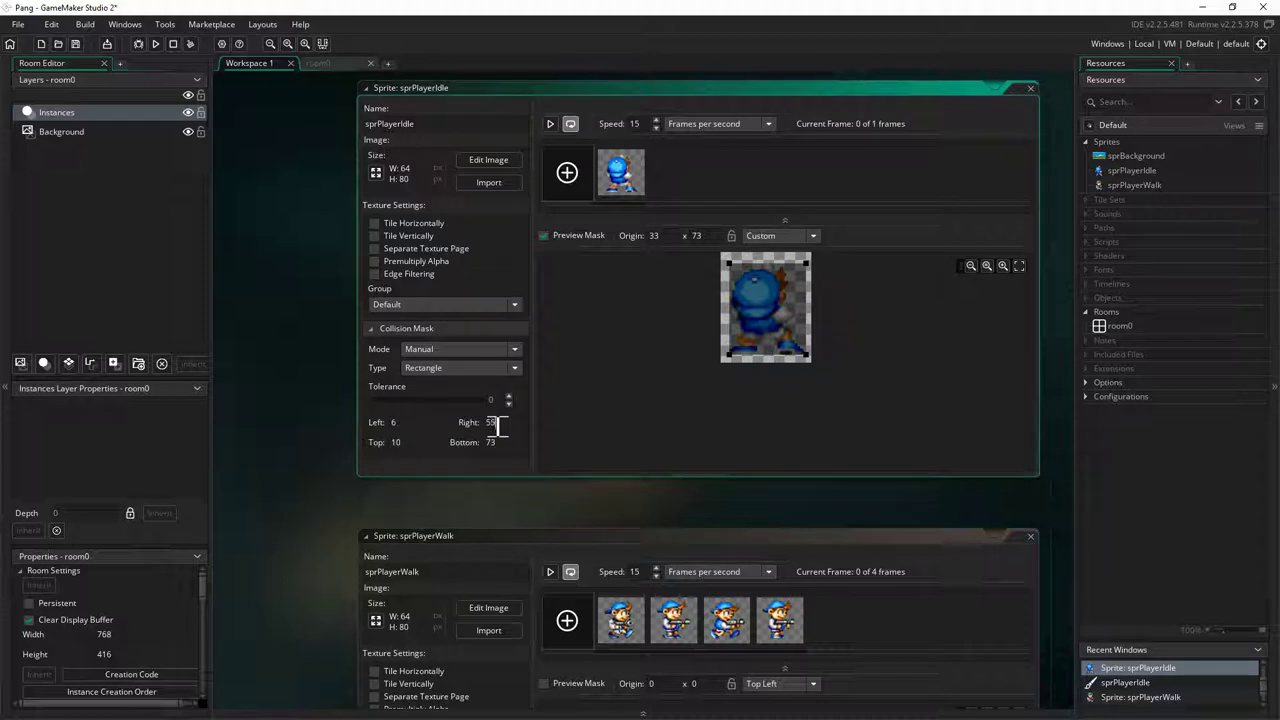
type("55")
key("BackSpace")
type("4")
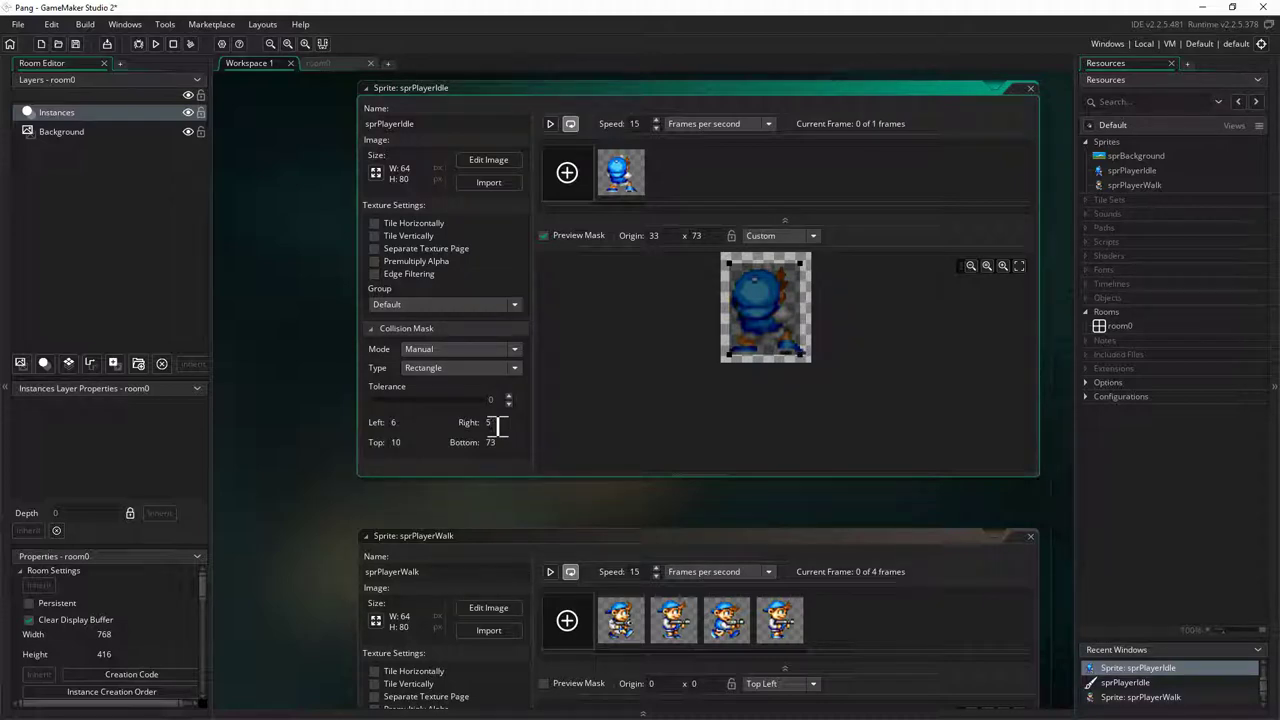
type("3")
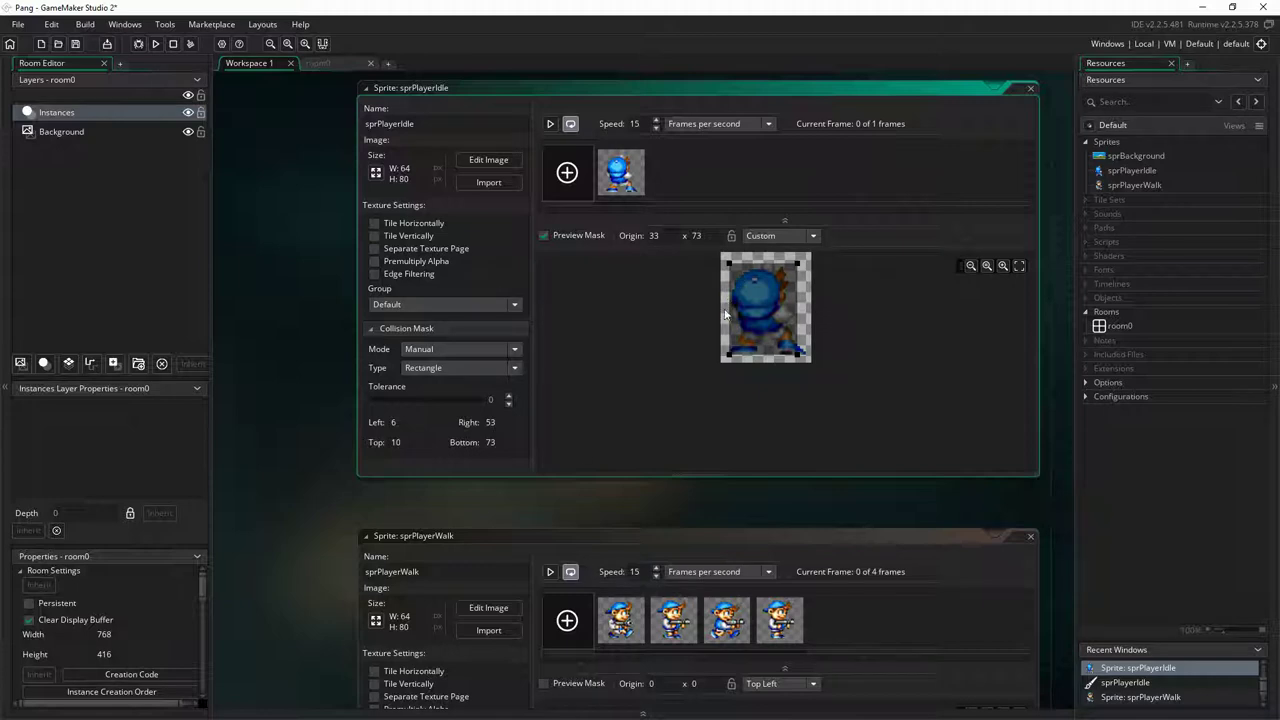
Switch sprPlayerWalk's collision mask from Automatic to Manual mode, keeping the Rectangle type
scroll(738, 487, "down", 5)
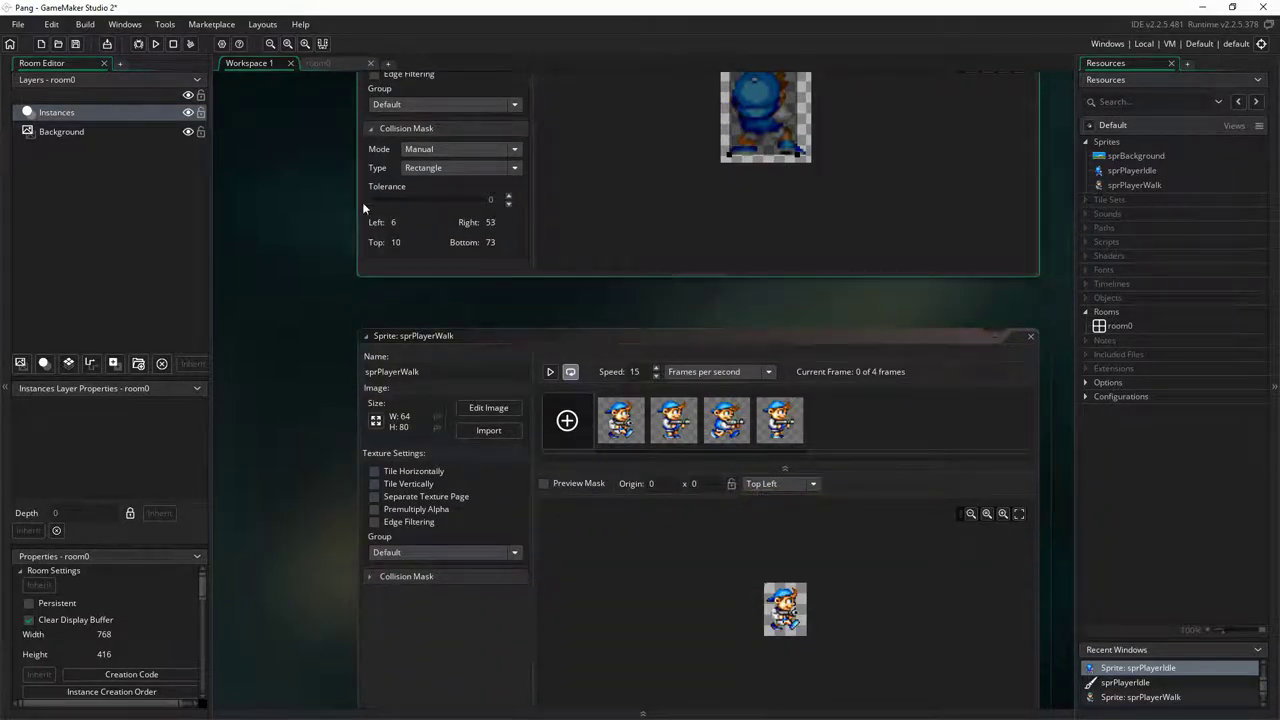
left_click(371, 576)
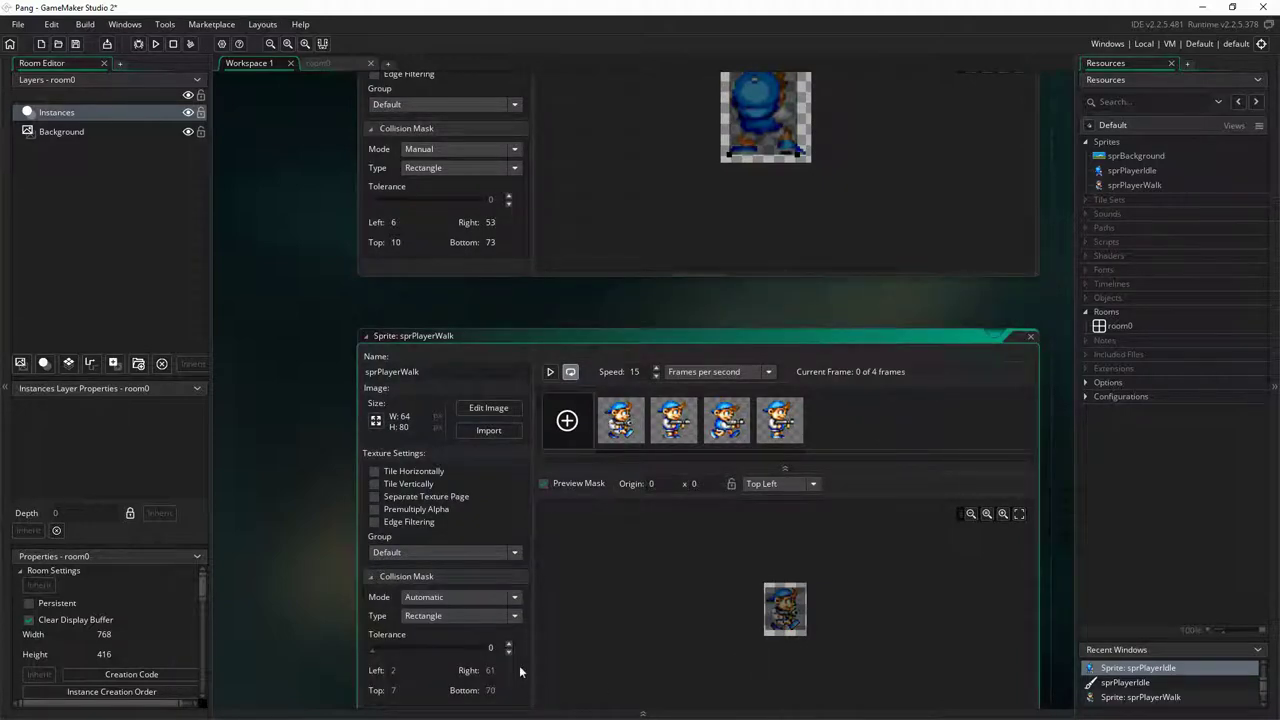
left_click(443, 618)
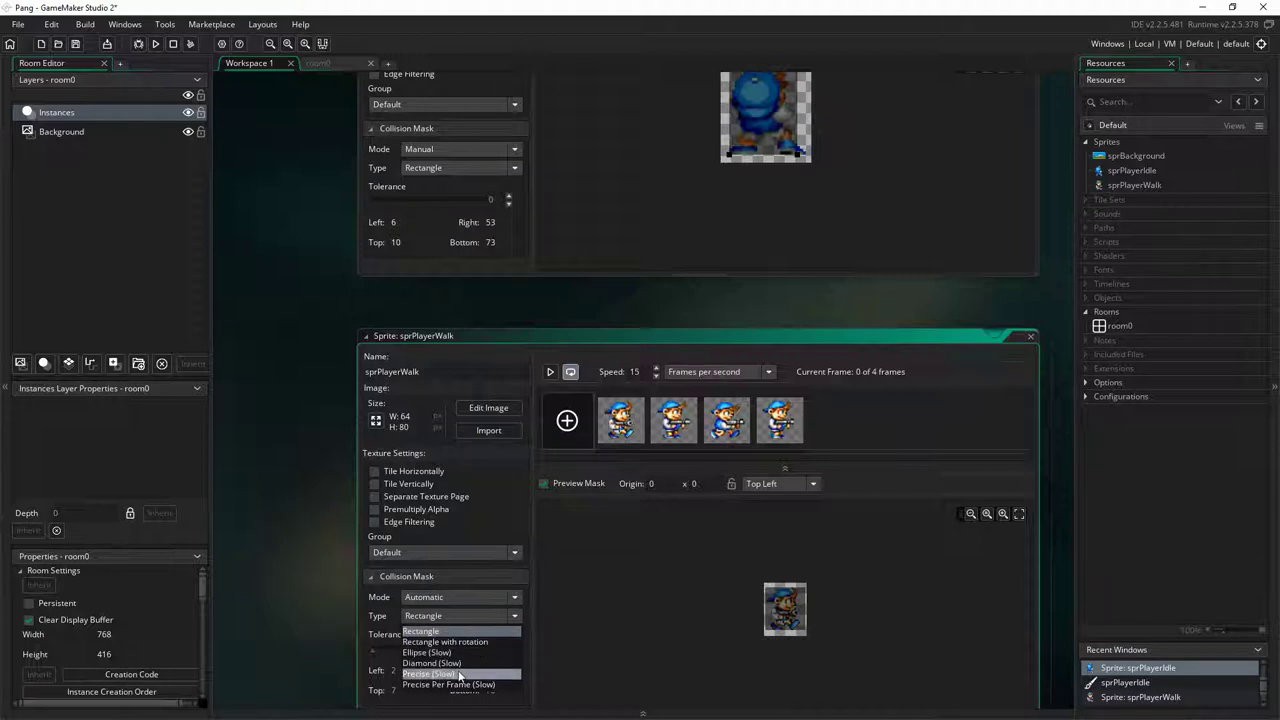
left_click(460, 597)
left_click(442, 627)
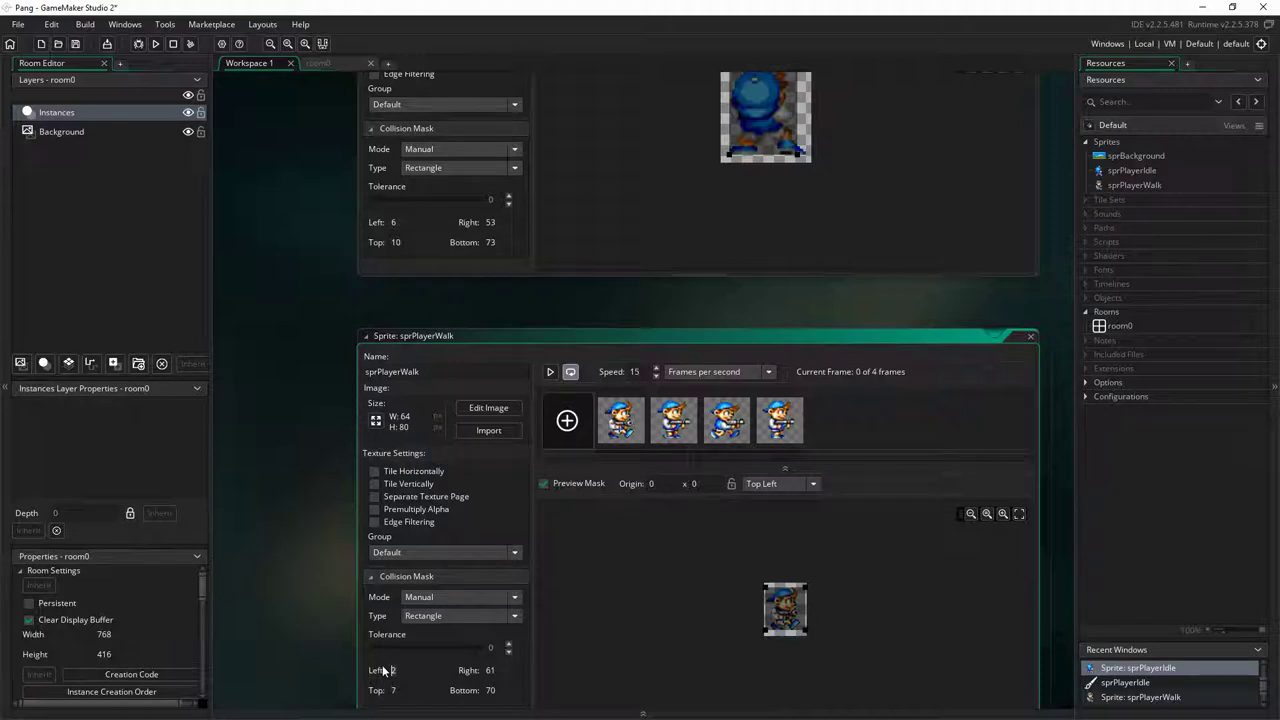
Set sprPlayerWalk's collision mask to left 6, top 10, right 53 and bottom 73
type("6")
key("Tab")
key("Tab")
type("53")
key("shift+Tab")
type("10")
key("Tab")
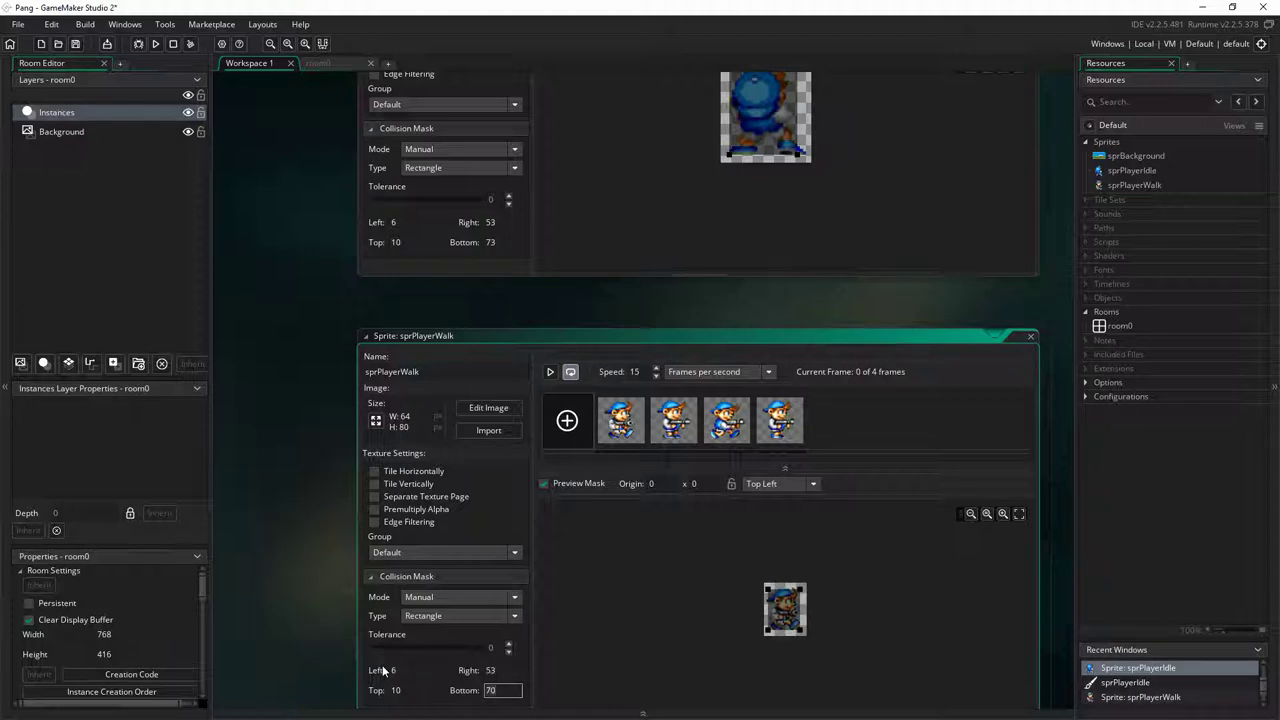
type("73")
key("Return")
Set sprPlayerWalk's collision mask top to 7 and bottom to 70, and inspect the mask around the feet
left_click(424, 694)
type("7")
key("Tab")
scroll(786, 628, "up", 5)
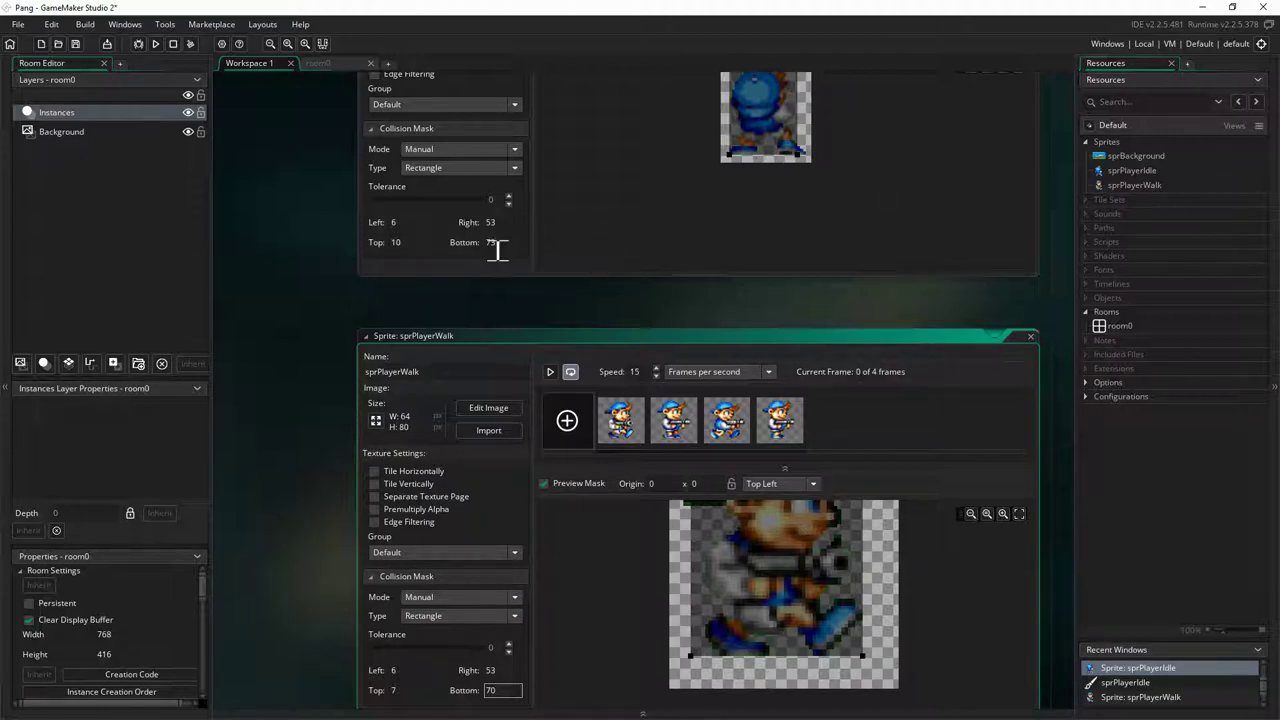
Set sprPlayerWalk's origin to 32 x 70 and turn off the mask preview to check the origin marker
left_click(880, 248)
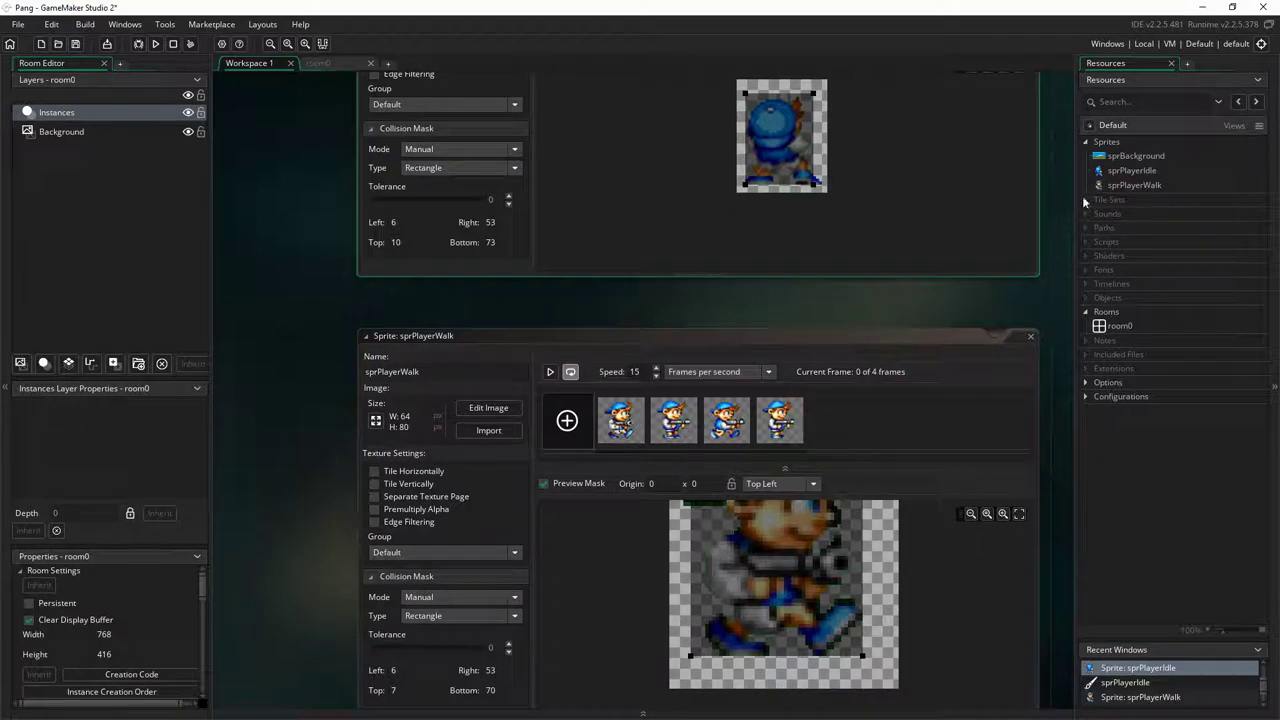
scroll(1064, 199, "up", 3)
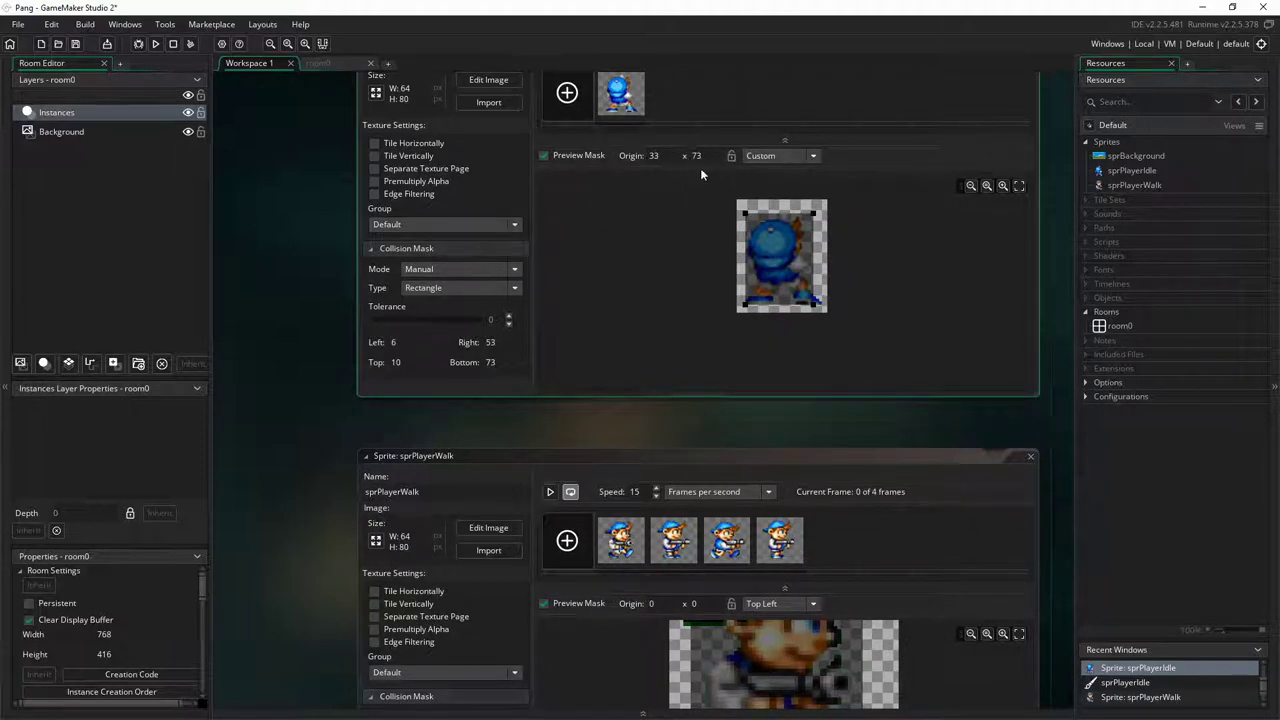
middle_click_drag(1035, 426, 1026, 158)
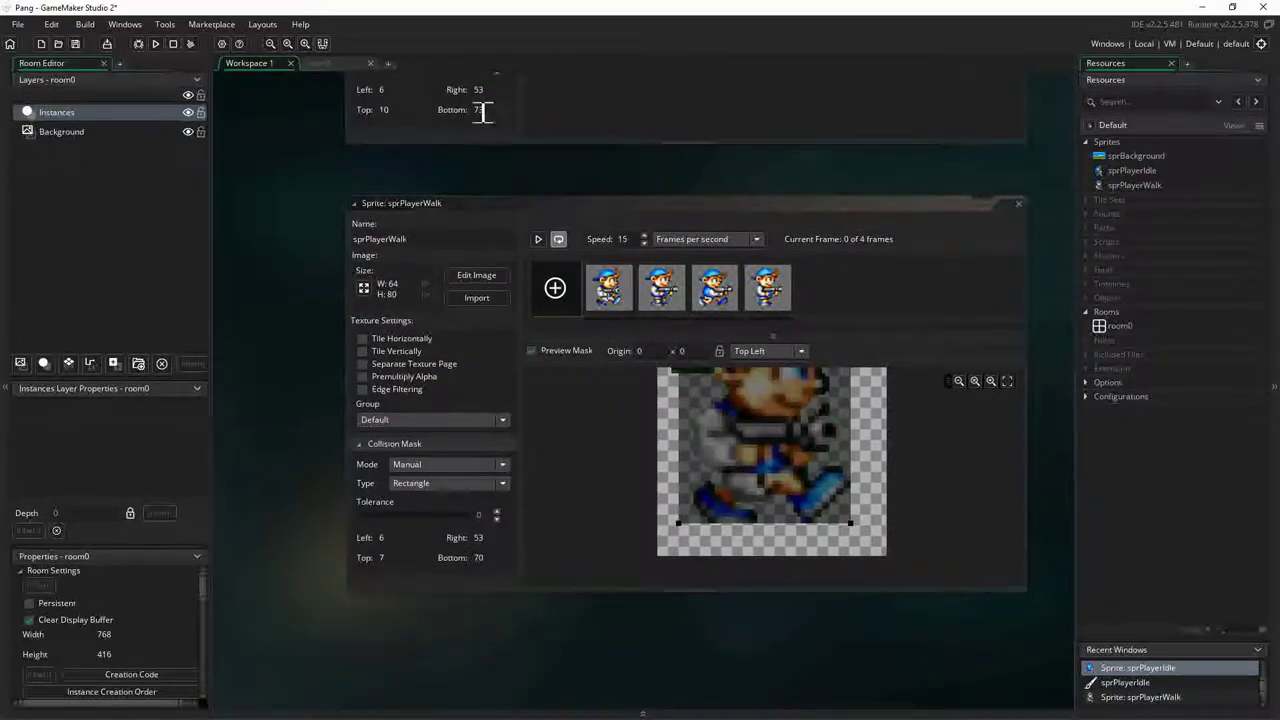
left_click(645, 351)
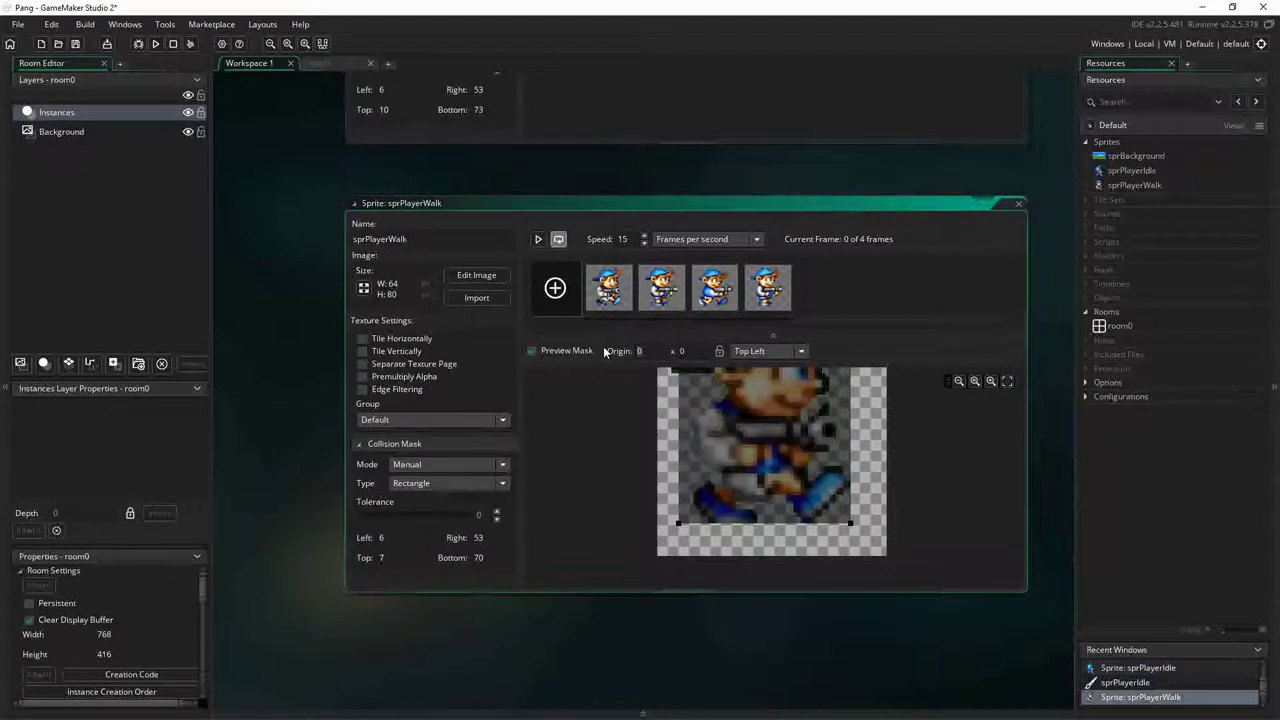
type("32")
key("Tab")
type("70")
key("Return")
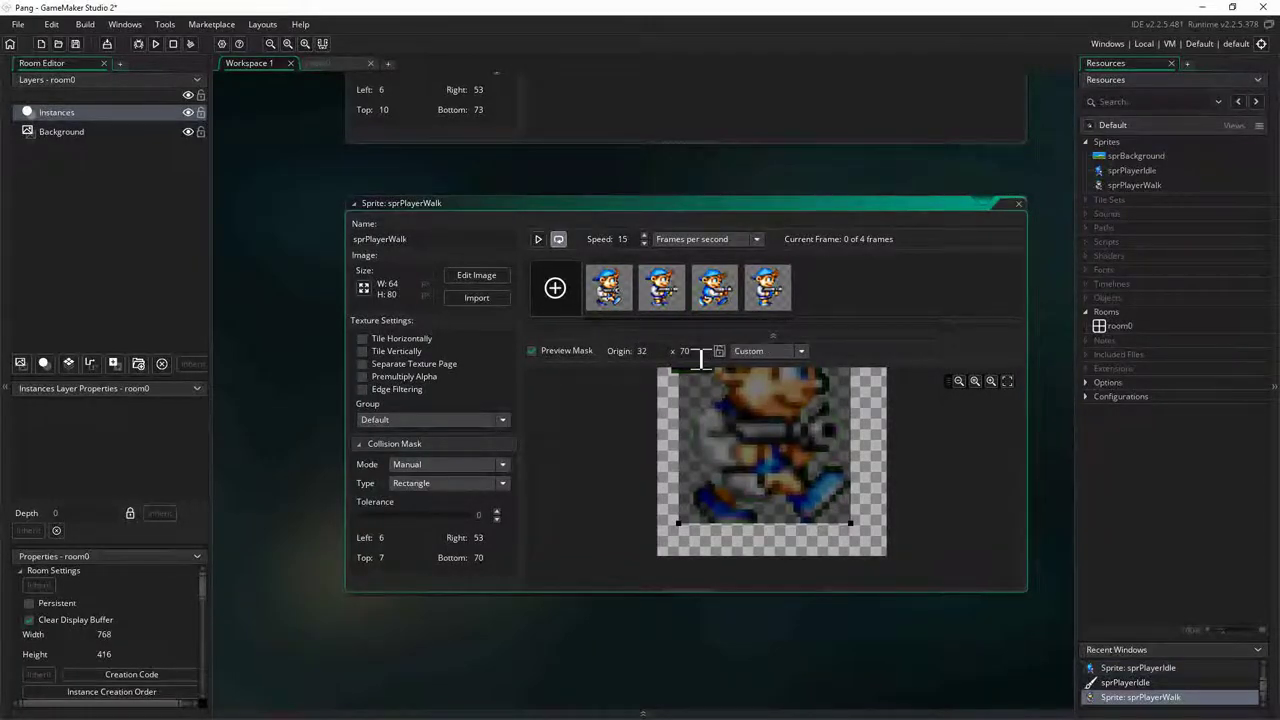
left_click(532, 351)
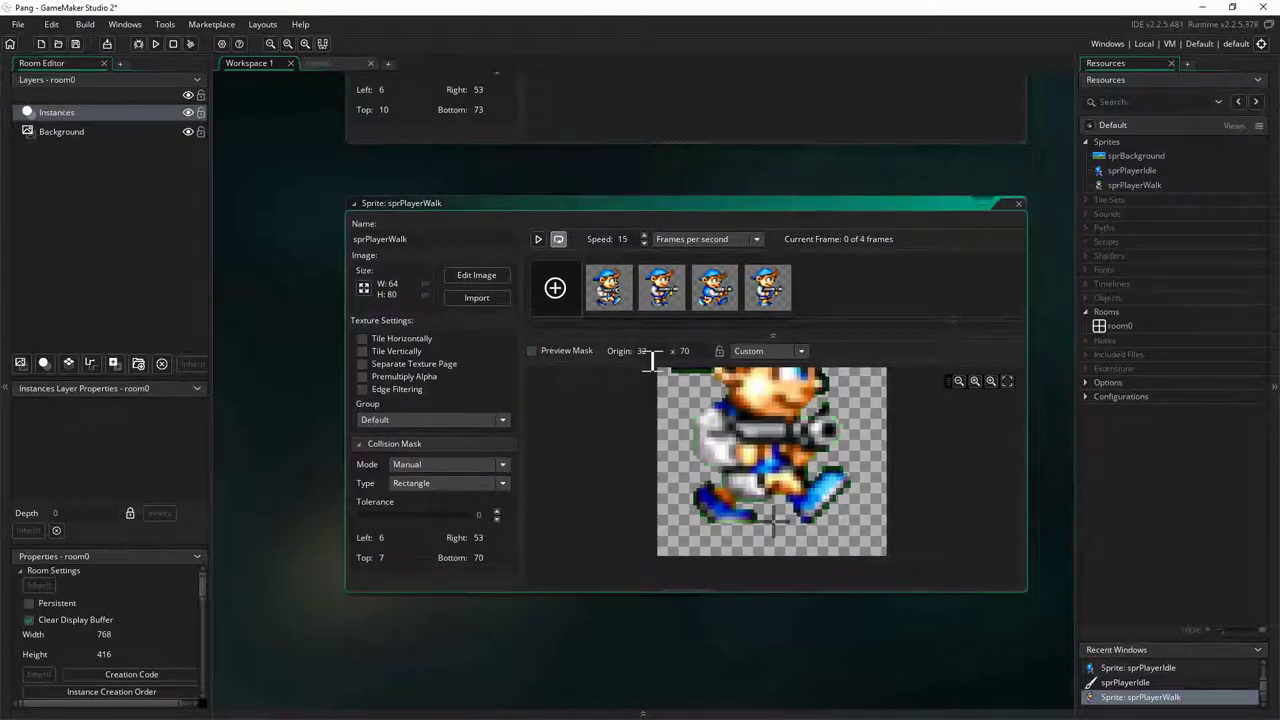
Set sprPlayerWalk's animation speed to 10 frames per second and preview the walk cycle
left_click(539, 238)
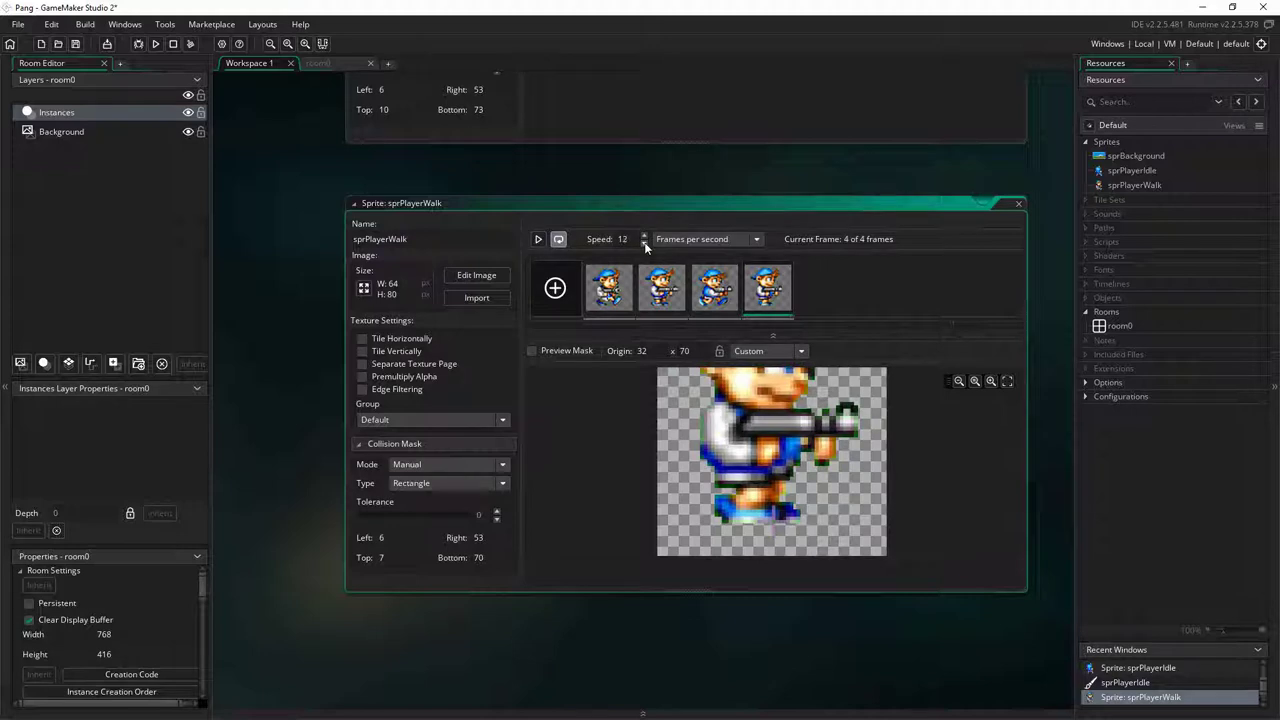
left_click(644, 236)
left_click(539, 240)
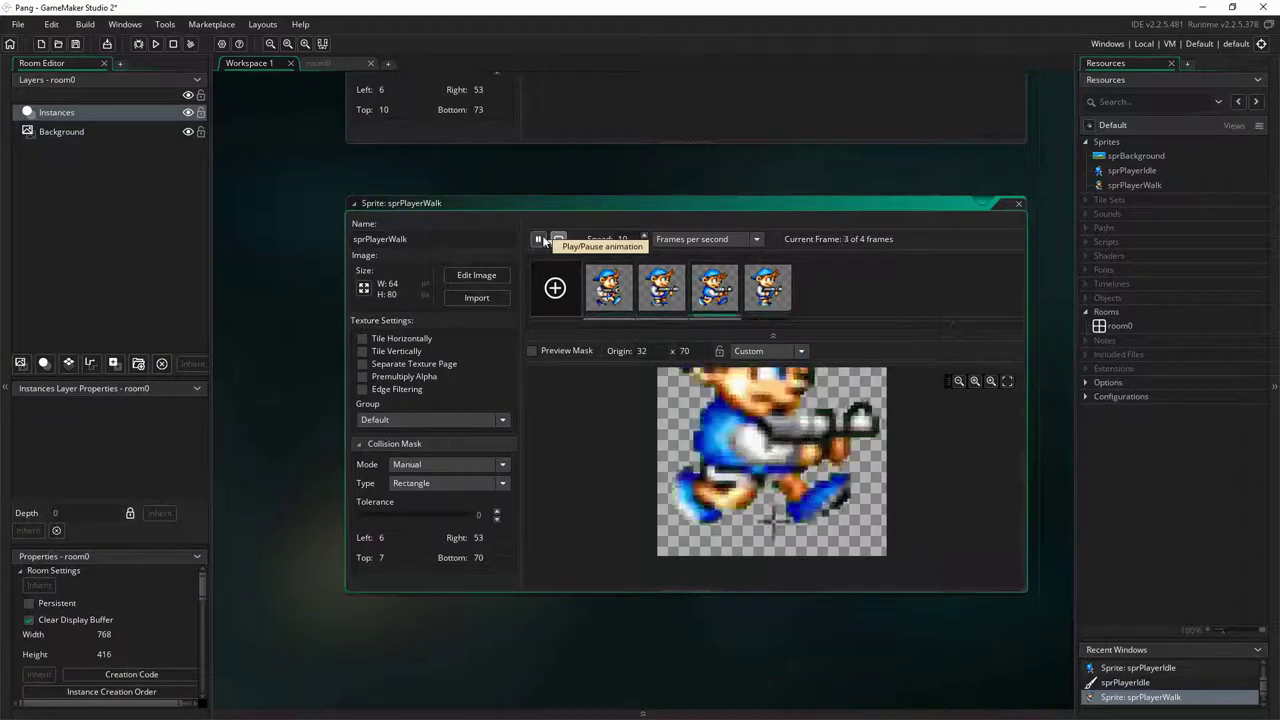
left_click(540, 240)
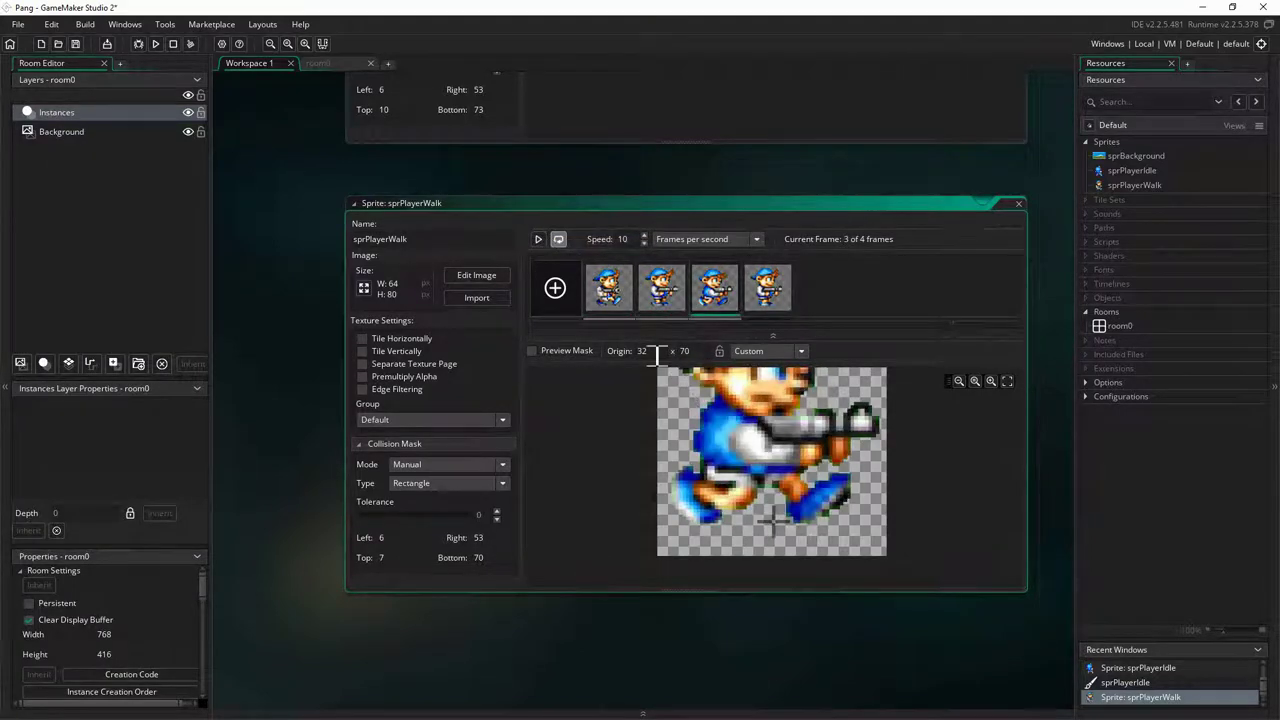
Shift sprPlayerWalk's origin to 31 x 70 and check it against the animation
left_click(653, 355)
key("Tab")
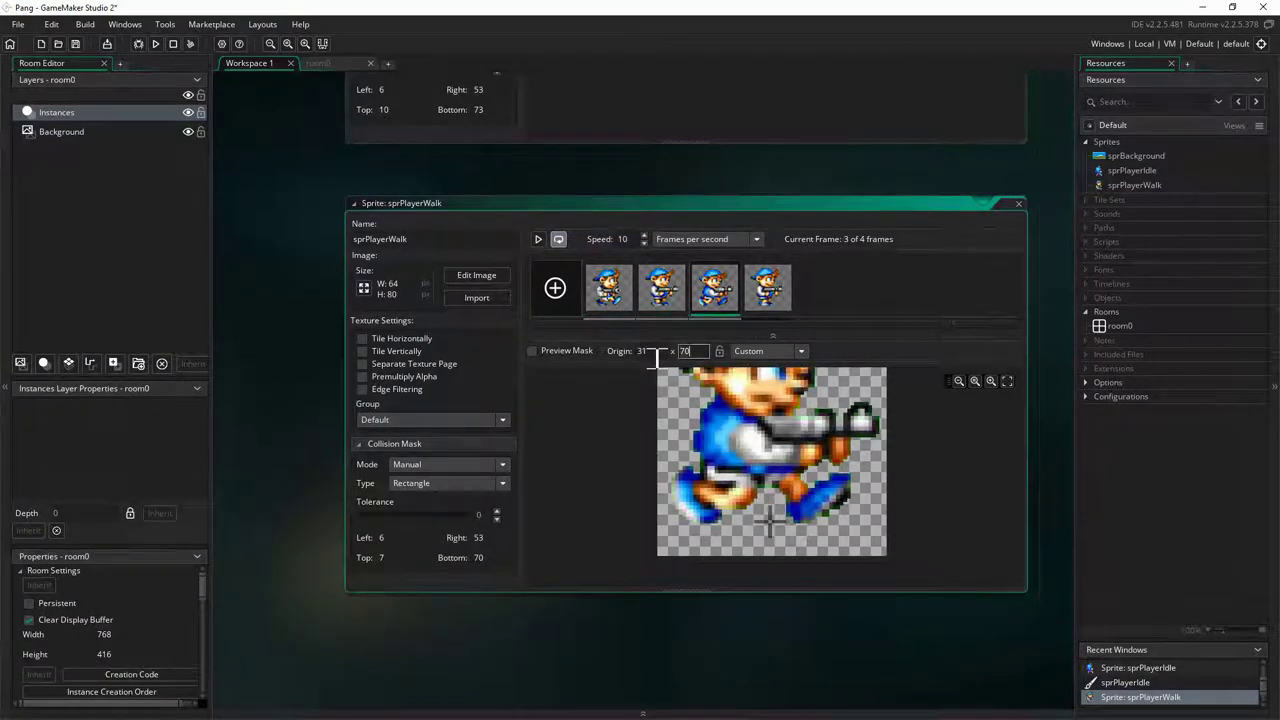
left_click(539, 240)
middle_click_drag(737, 177, 711, 371)
middle_click_drag(642, 471, 636, 292)
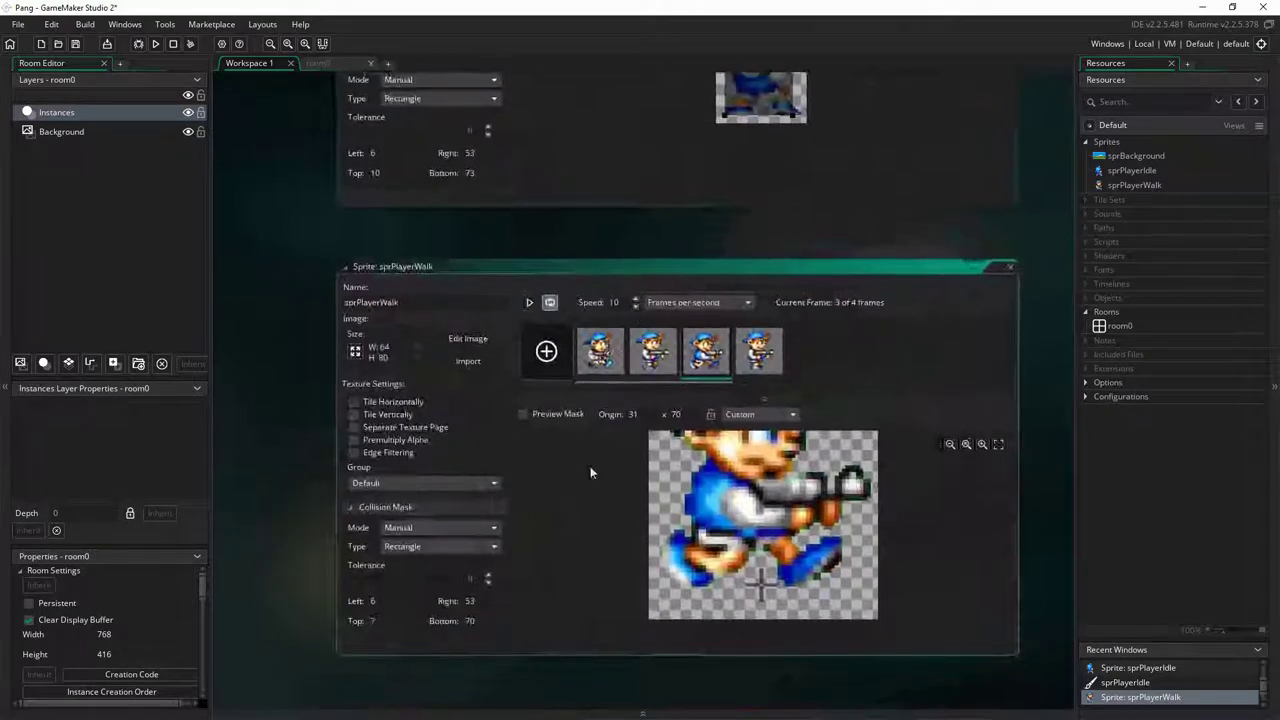
Play sprPlayerWalk with its mask preview on and compare the mask's coverage with sprPlayerIdle's
left_click(519, 415)
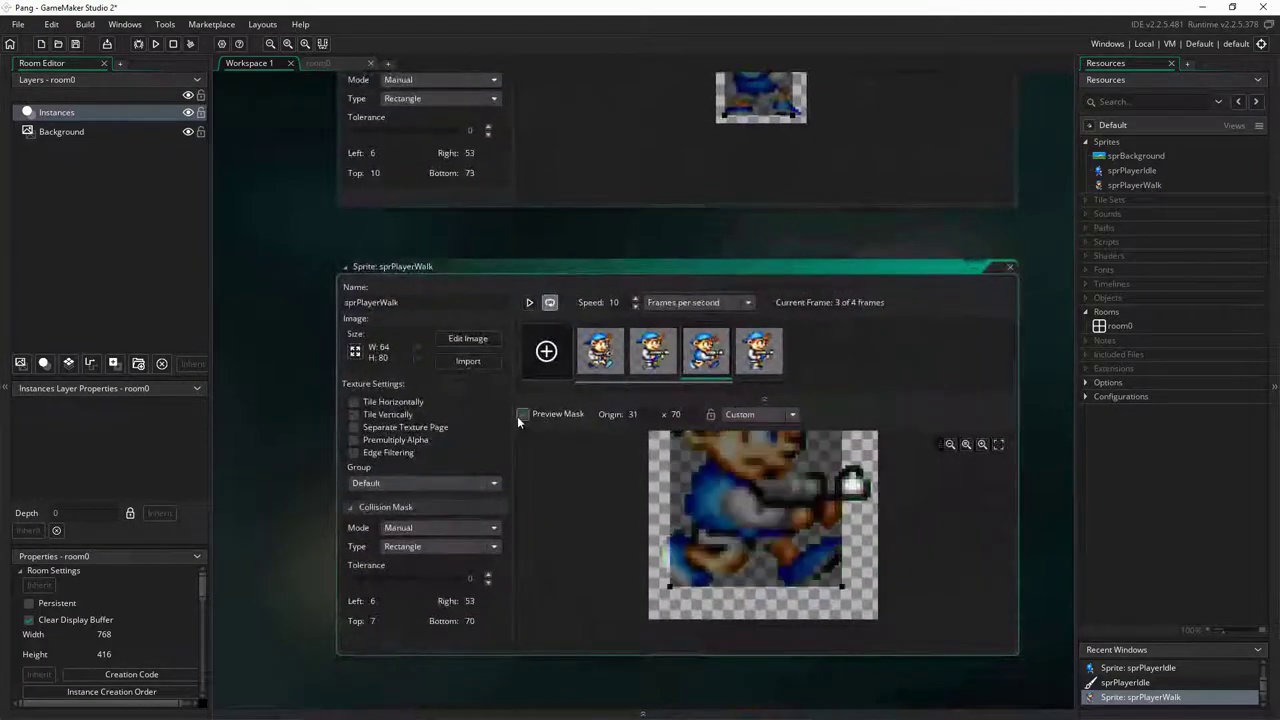
left_click(529, 302)
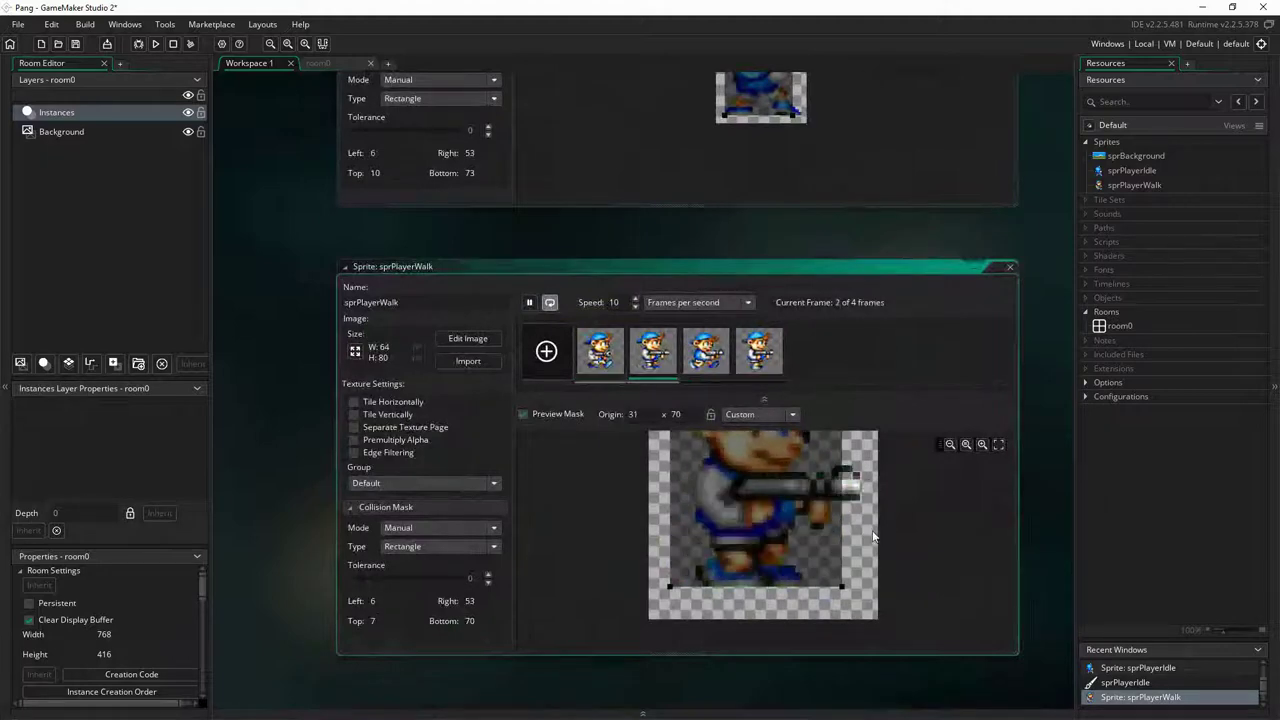
middle_click_drag(873, 537, 831, 662)
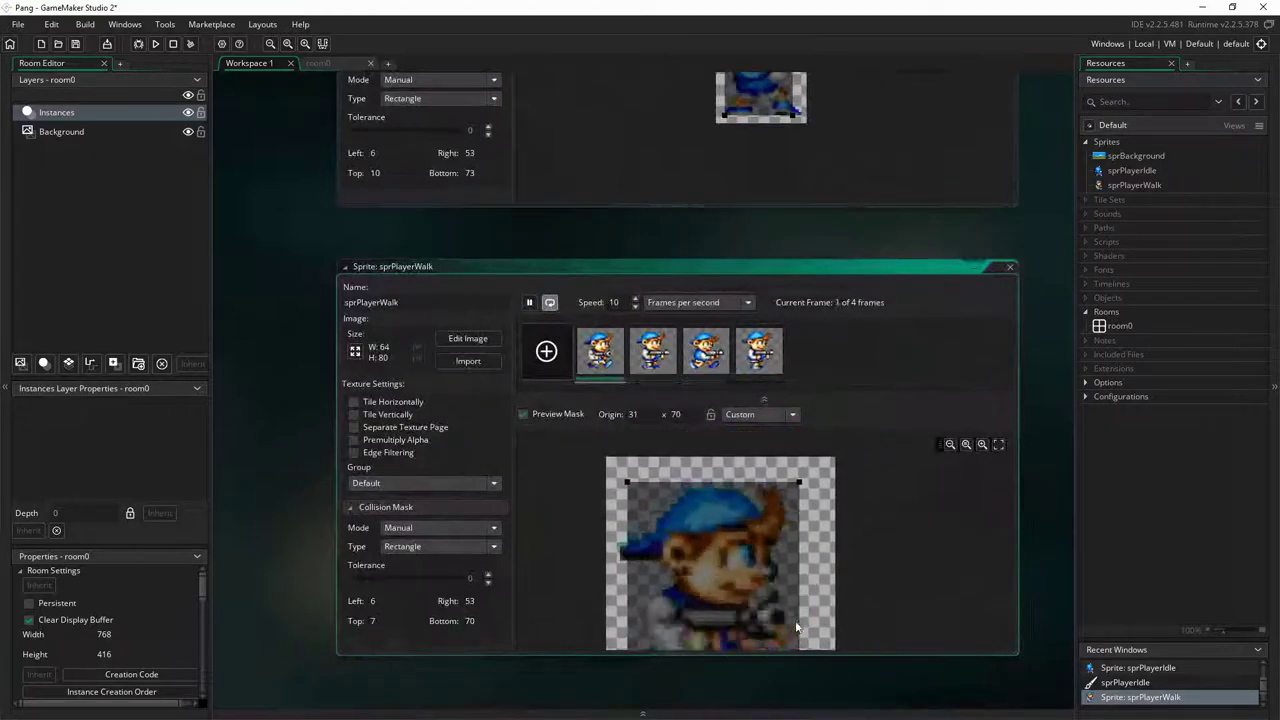
left_click(760, 145)
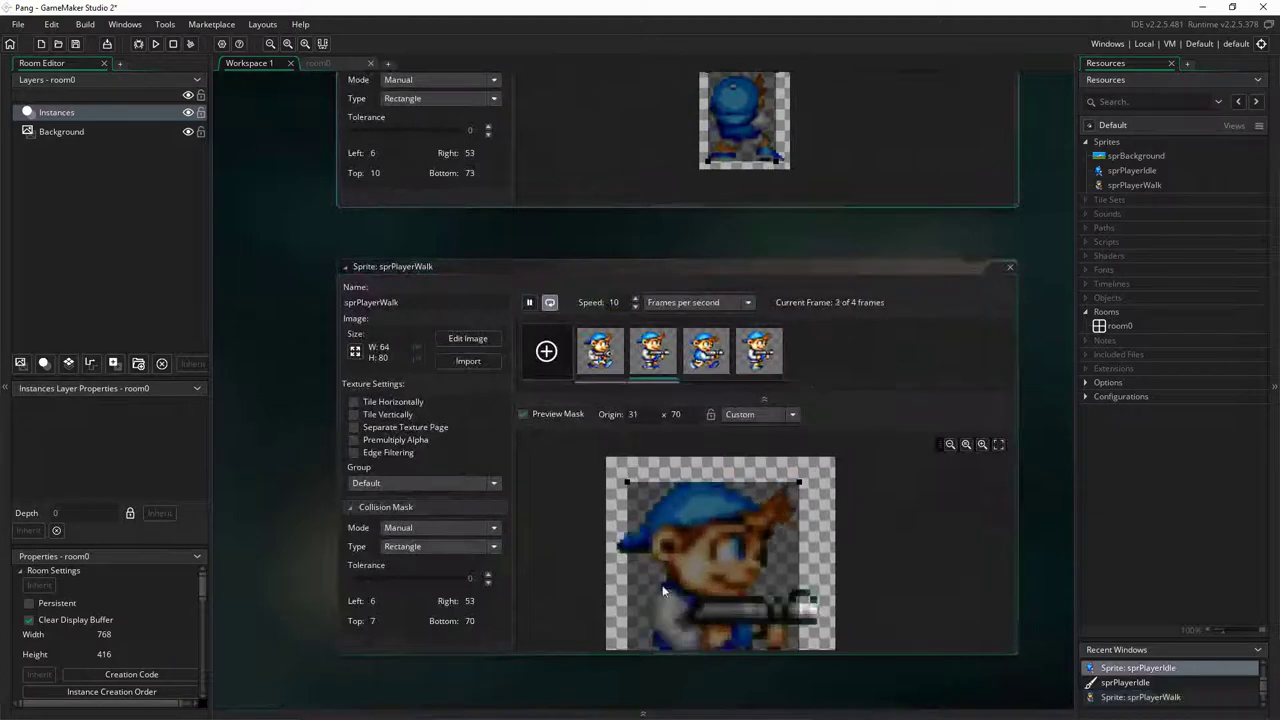
Move the left edge of sprPlayerWalk's collision mask inward through 8 and 9 to 10
left_click(380, 606)
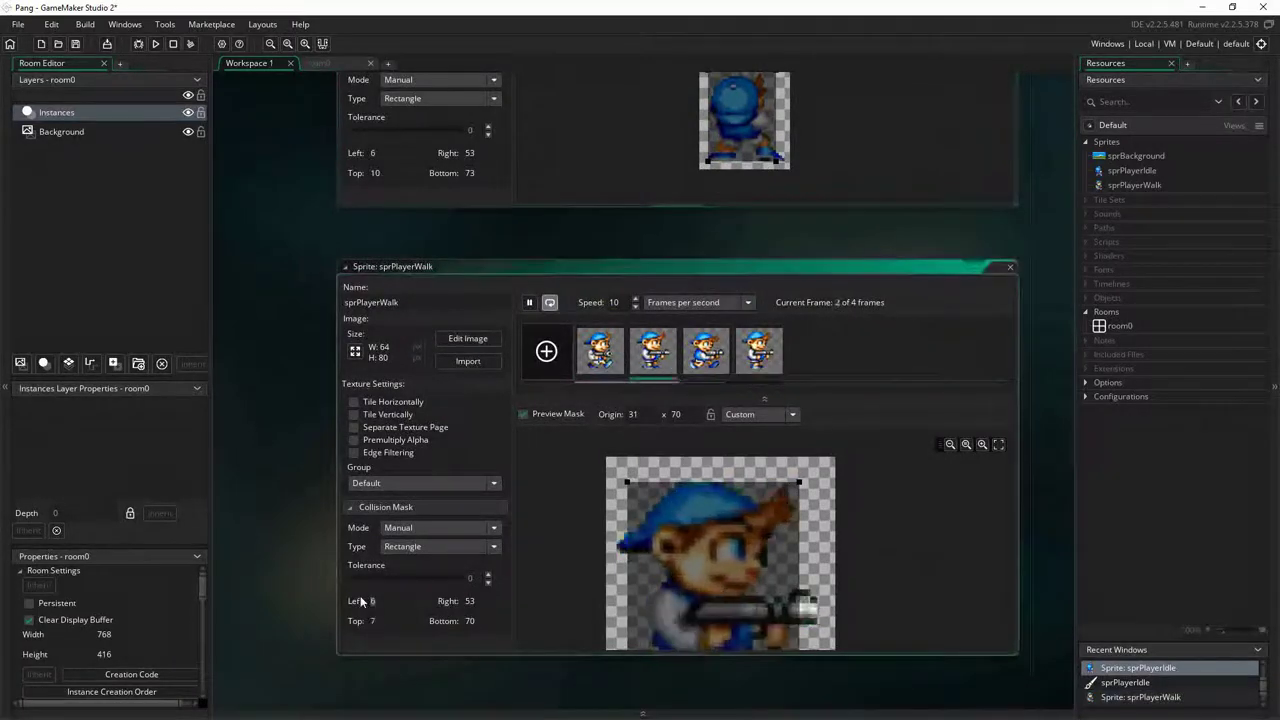
type("8")
key("Tab")
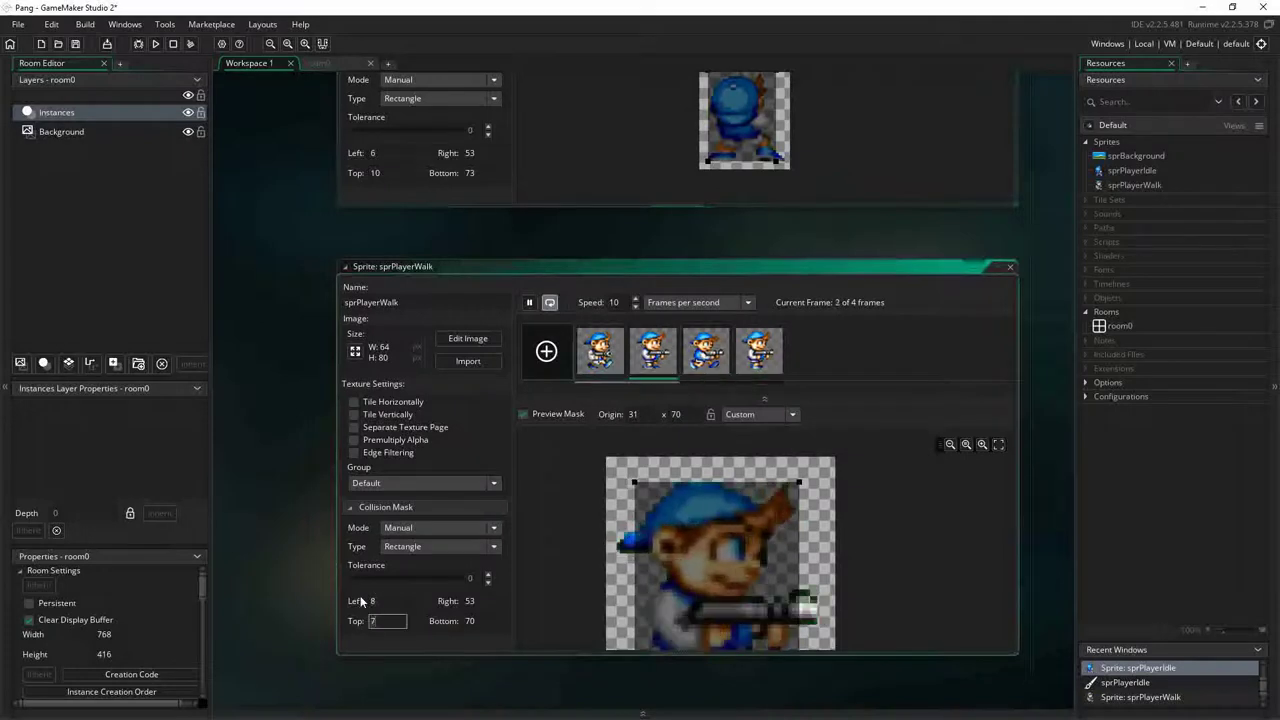
left_click(380, 604)
key("Return")
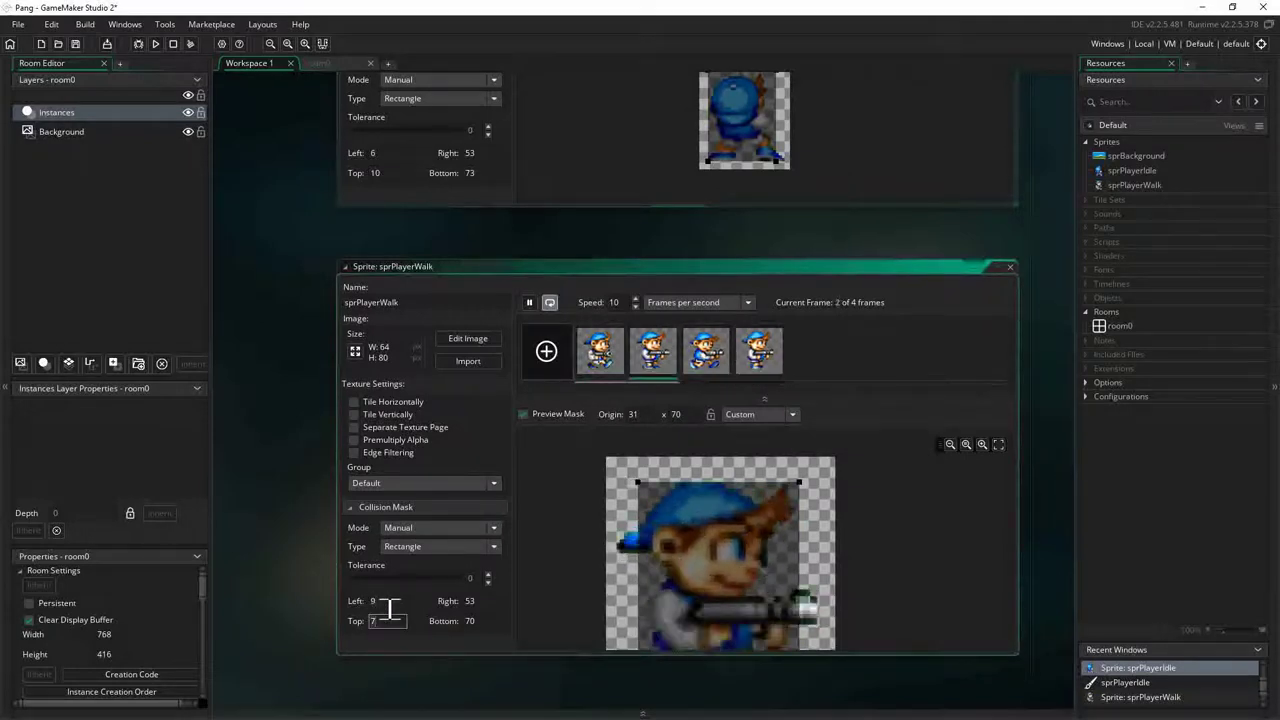
left_click(385, 601)
type("10")
key("Tab")
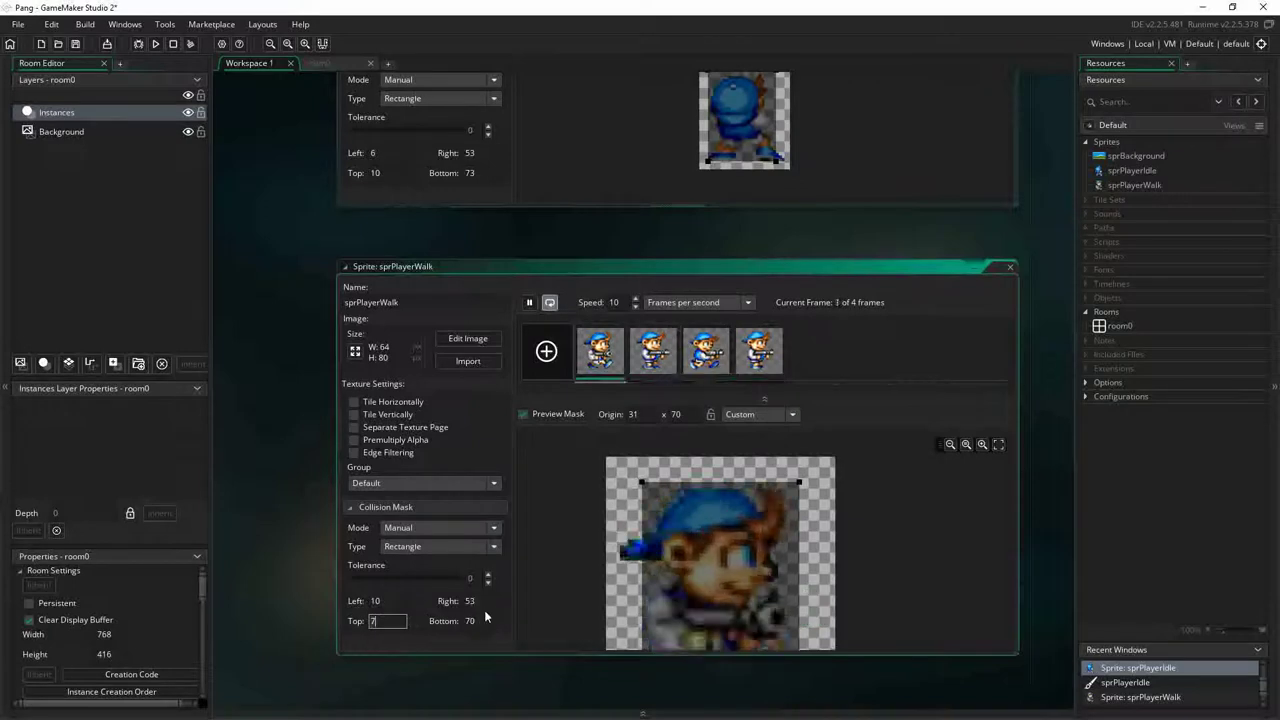
key("Return")
Set the right edge of sprPlayerWalk's collision mask to 50
left_click(451, 592)
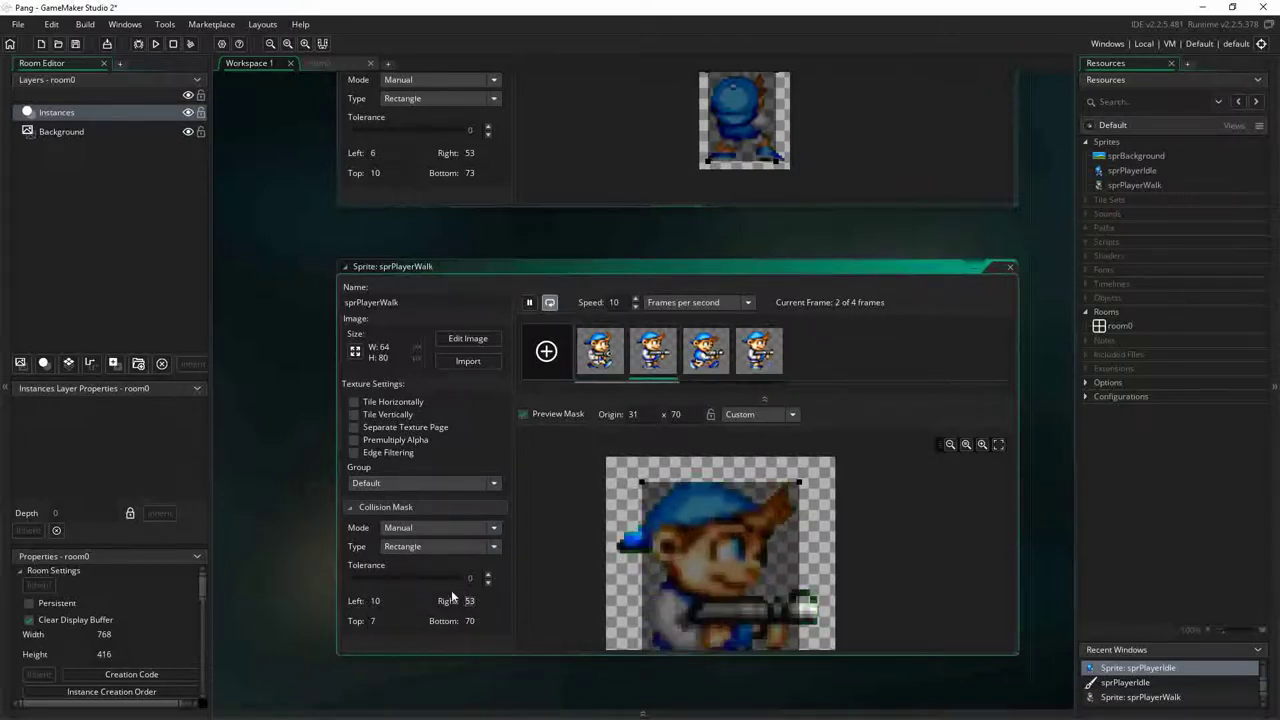
key("BackSpace")
type("0")
left_click(493, 620)
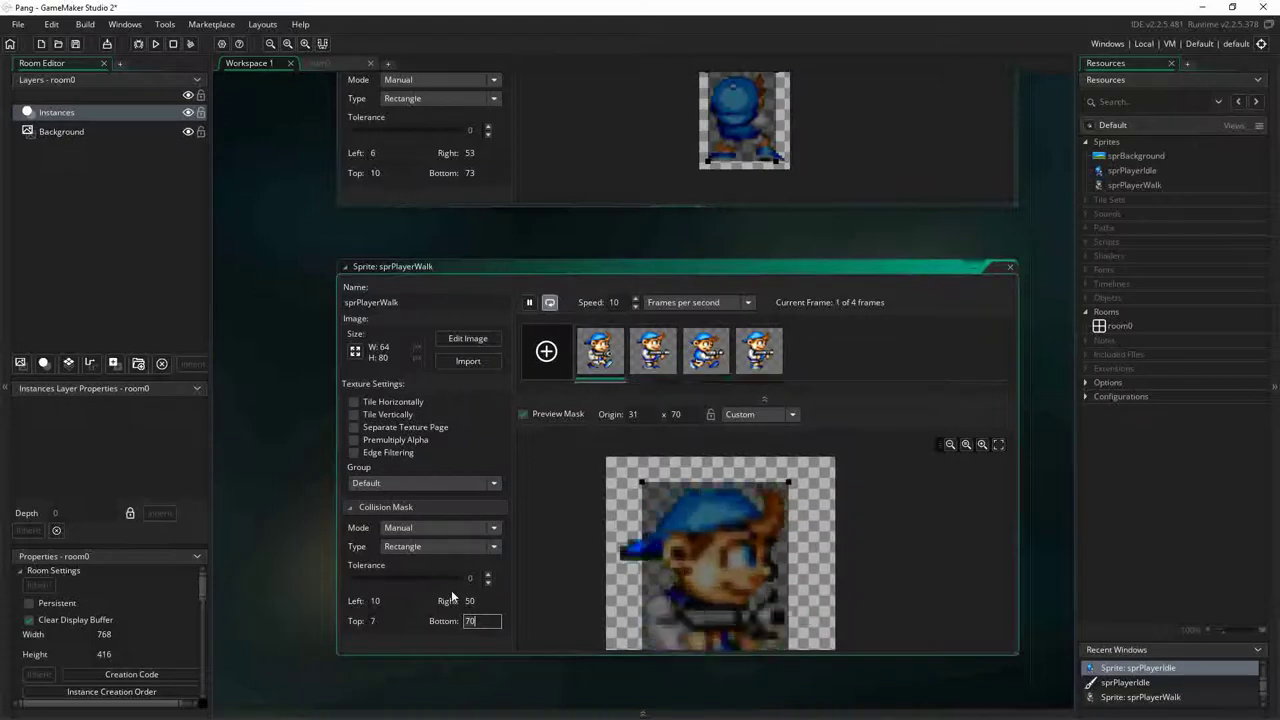
Set sprPlayerIdle's collision mask to left 10 and right 50, matching the walk sprite
left_click(319, 147)
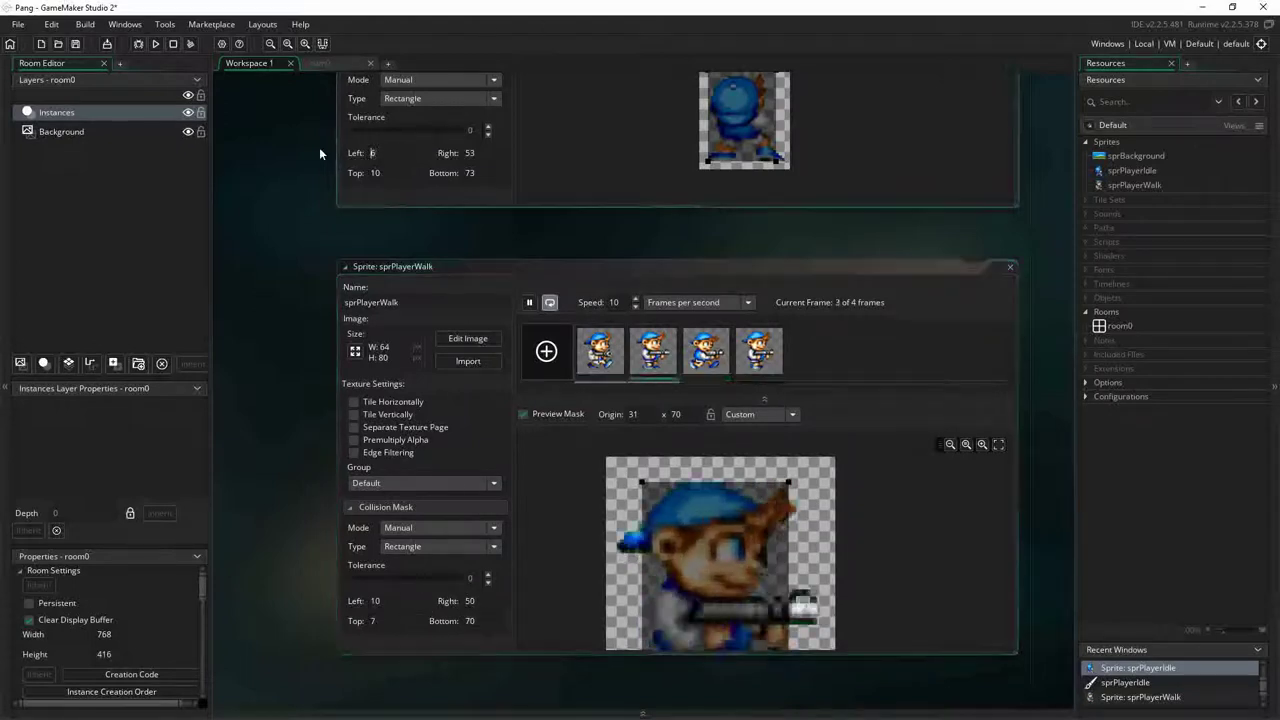
type("10")
key("Tab")
type("50")
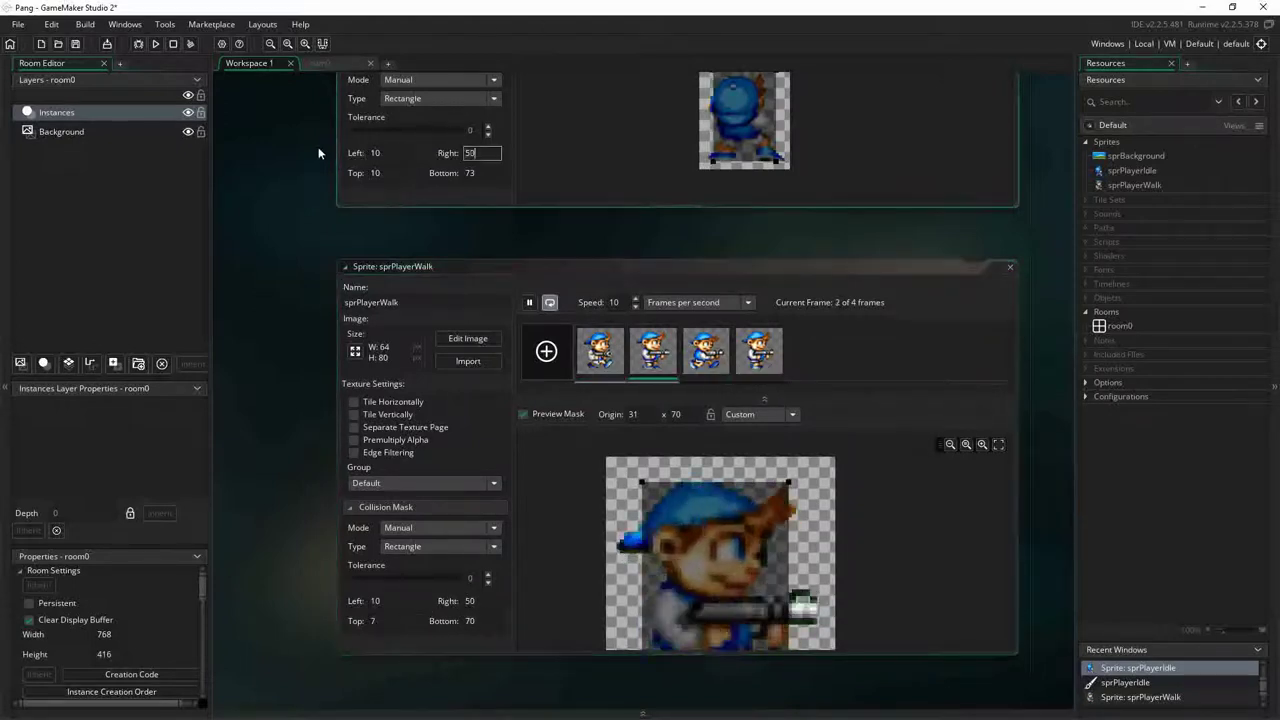
key("Tab")
key("Tab")
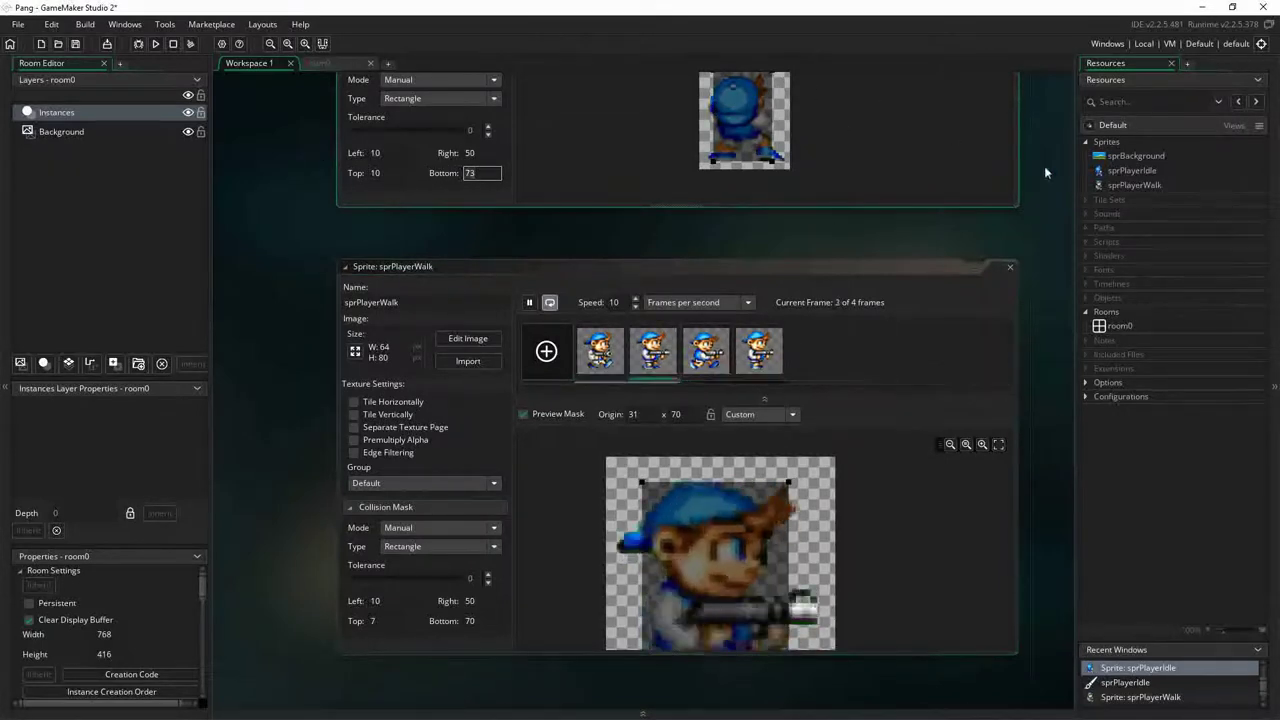
Stop sprPlayerWalk's animation preview and set sprPlayerIdle's speed to 10 frames per second
middle_click_drag(1044, 165, 1043, 258)
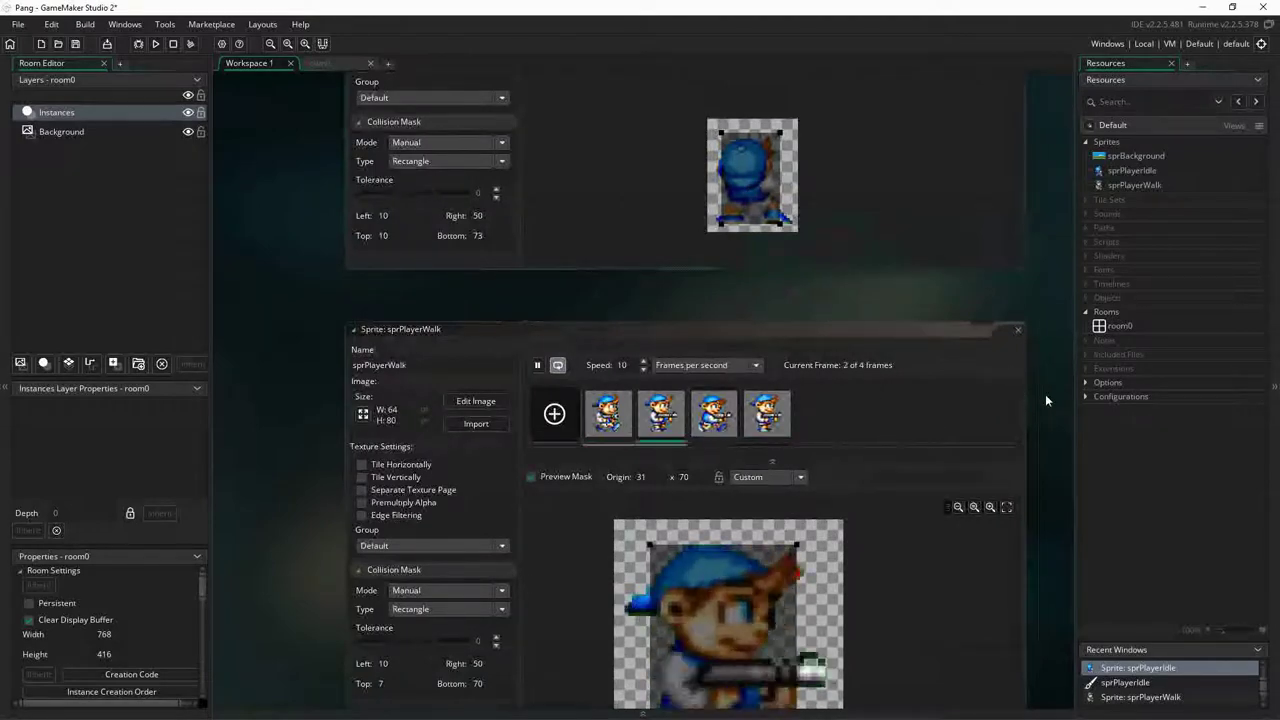
scroll(1050, 292, "up", 1)
scroll(1055, 288, "down", 3)
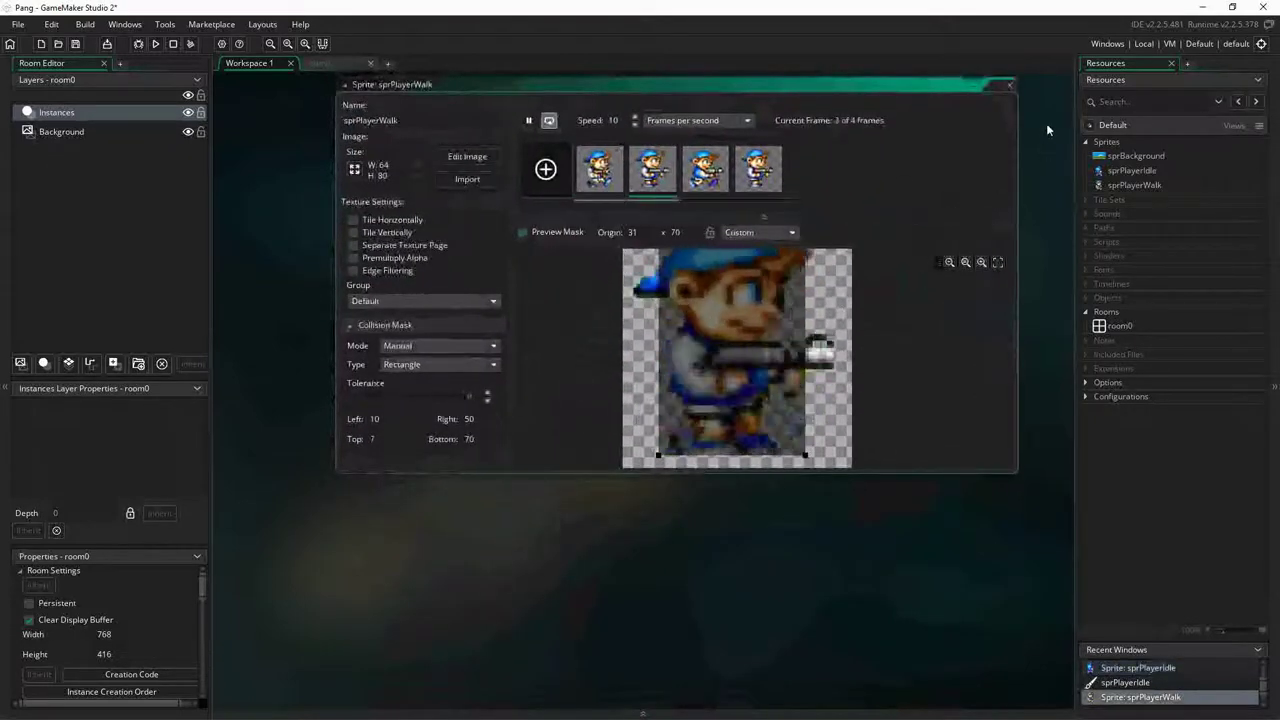
scroll(1040, 229, "up", 1)
scroll(1045, 265, "up", 2)
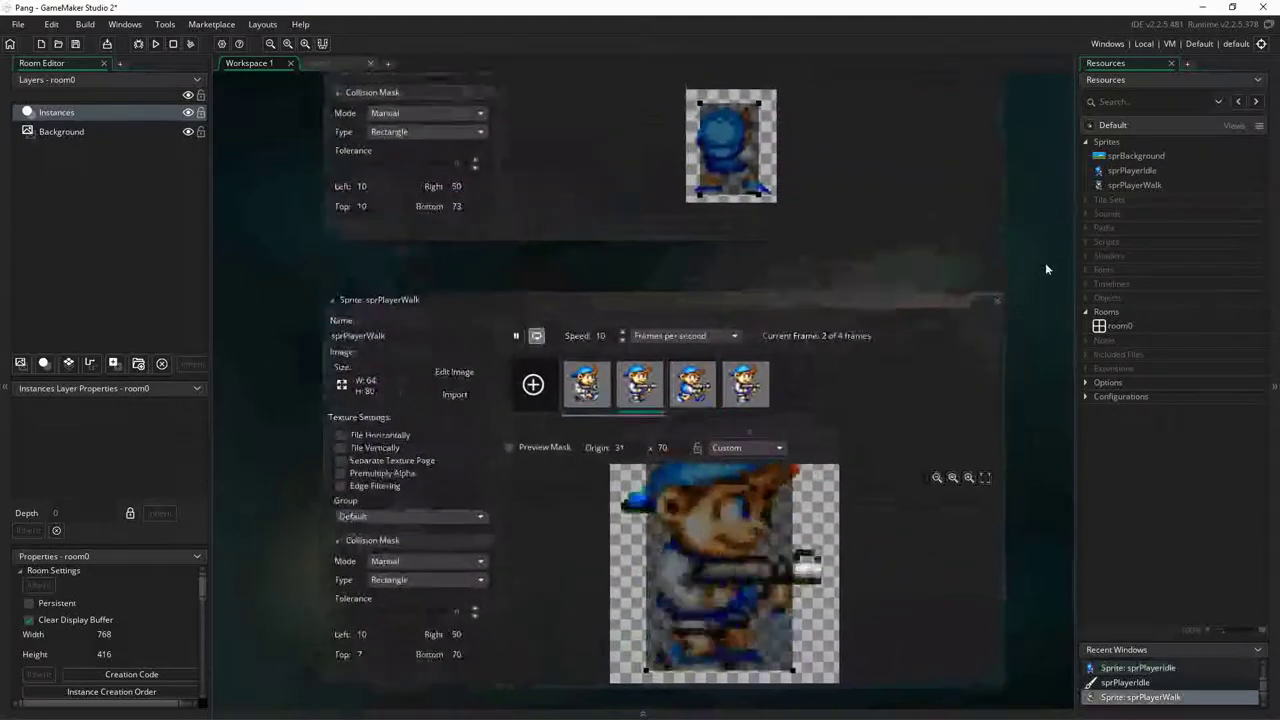
left_click(527, 377)
scroll(1020, 262, "up", 2)
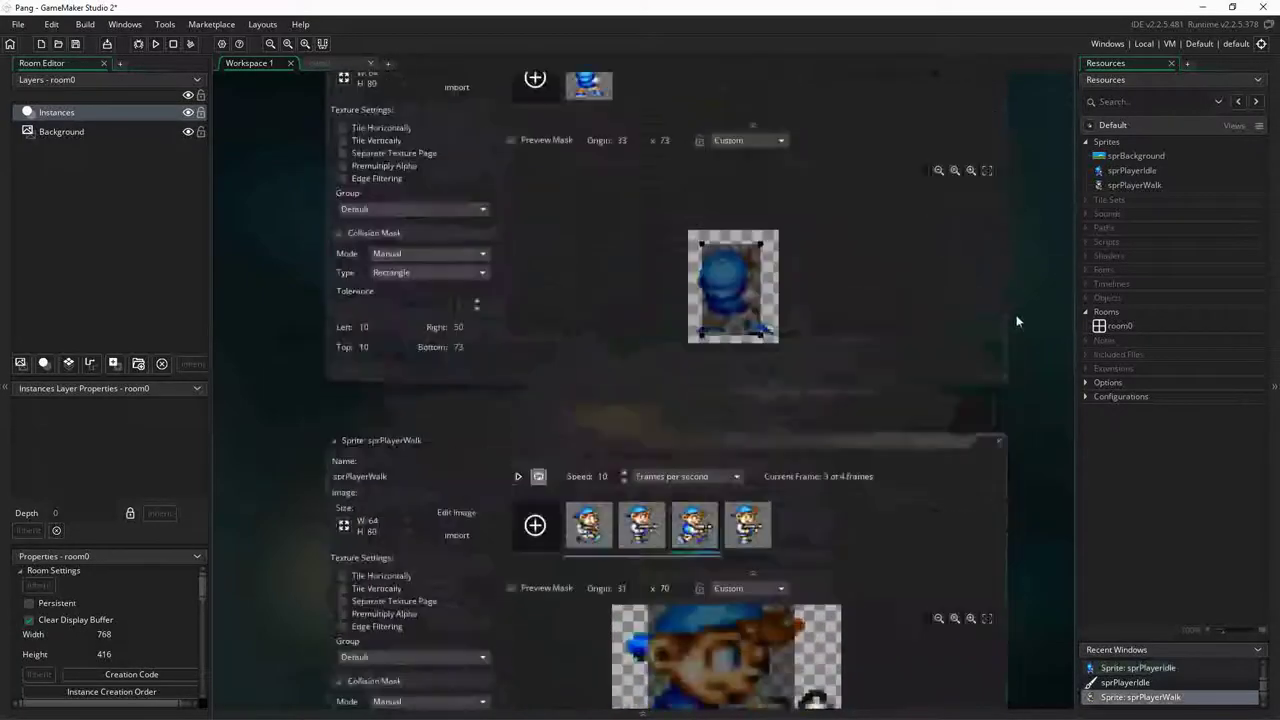
scroll(1029, 164, "up", 1)
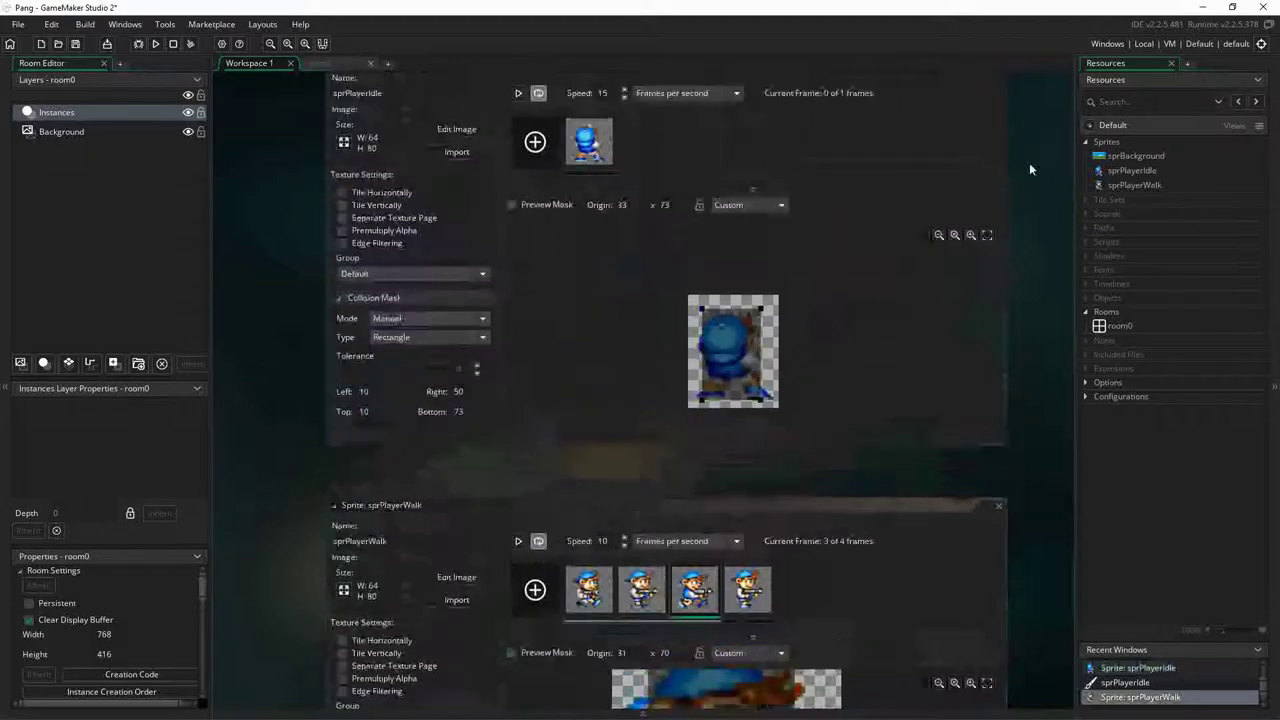
double_click(607, 157)
type("10")
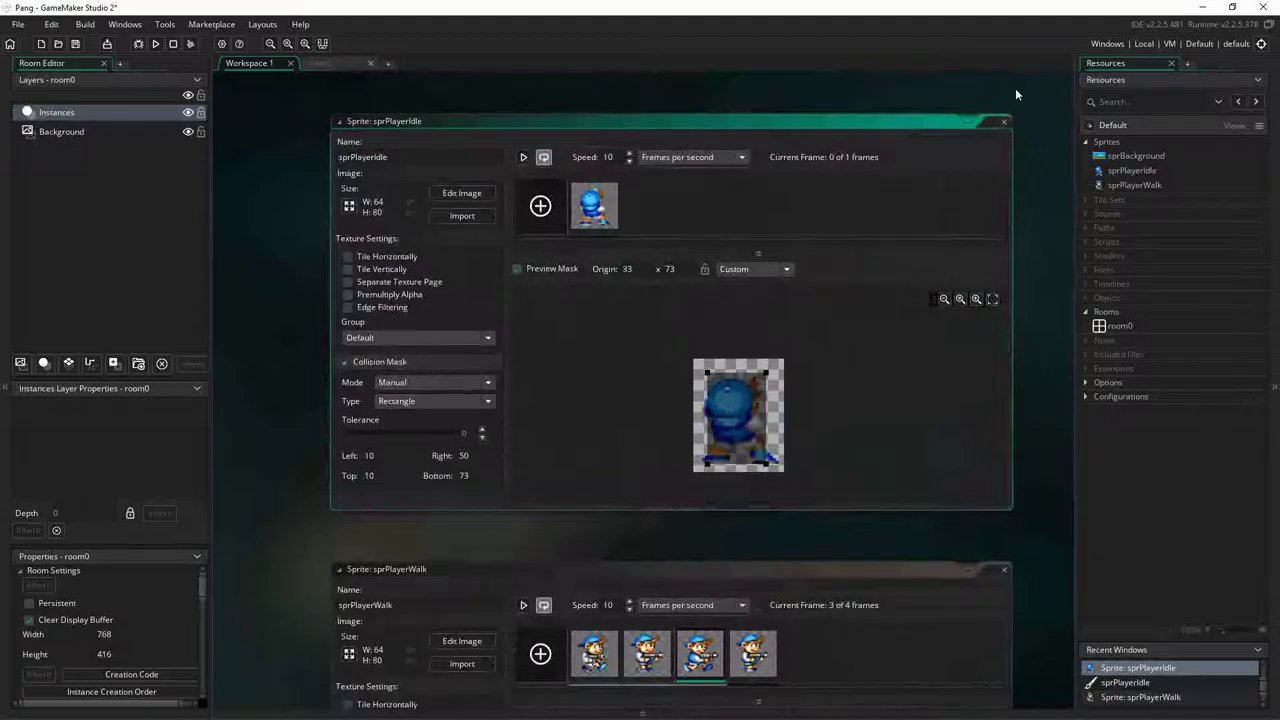
Create a new sprite resource named sprBall
middle_click_drag(1015, 88, 1001, 260)
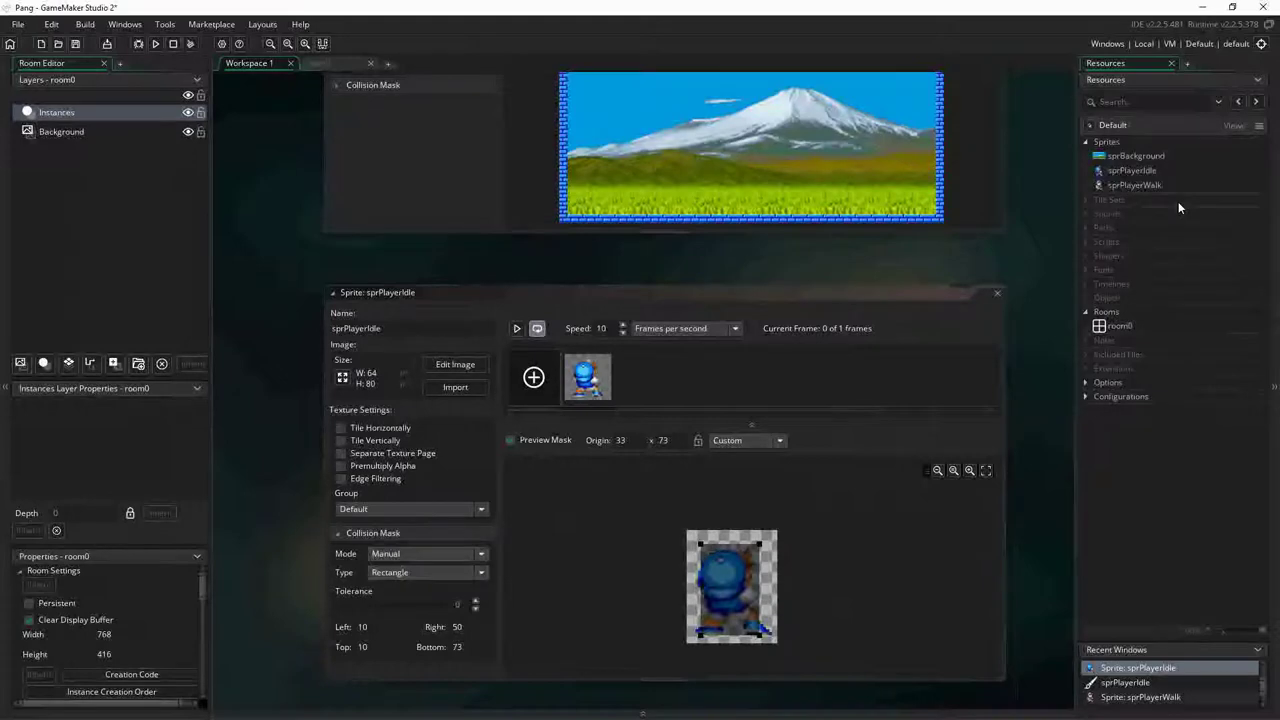
right_click(1115, 145)
left_click(1161, 150)
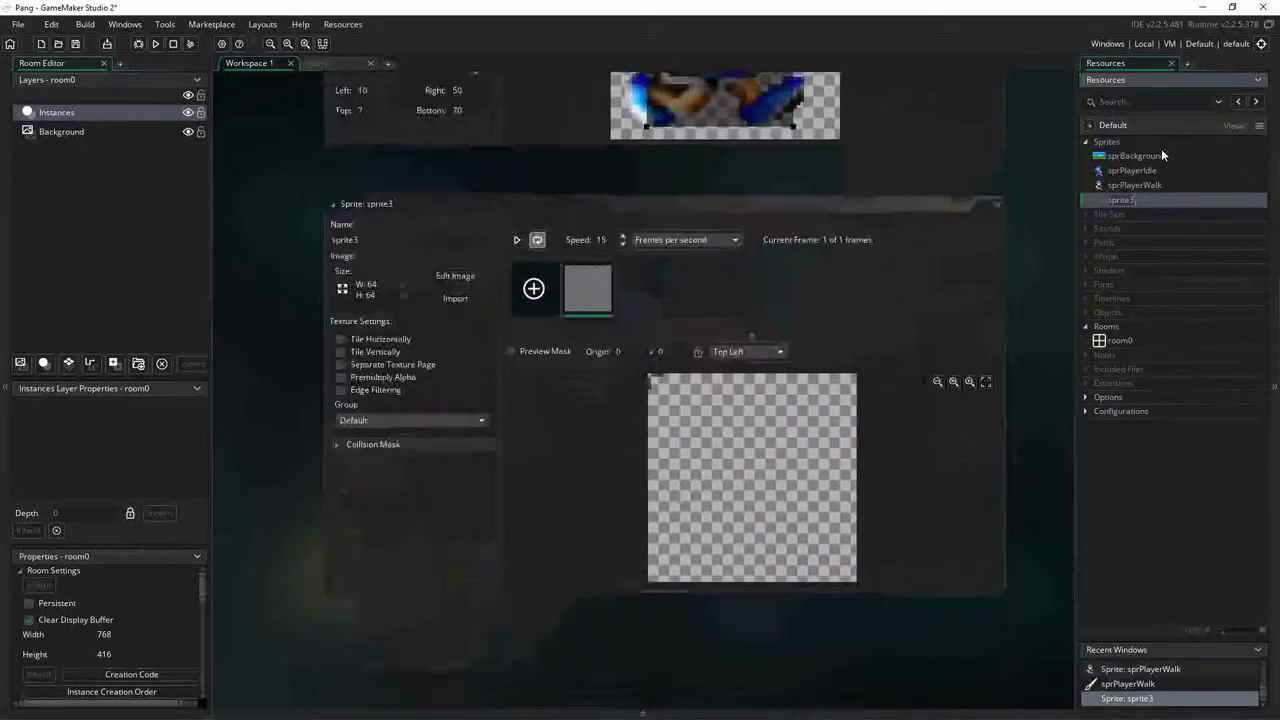
type("sprBul")
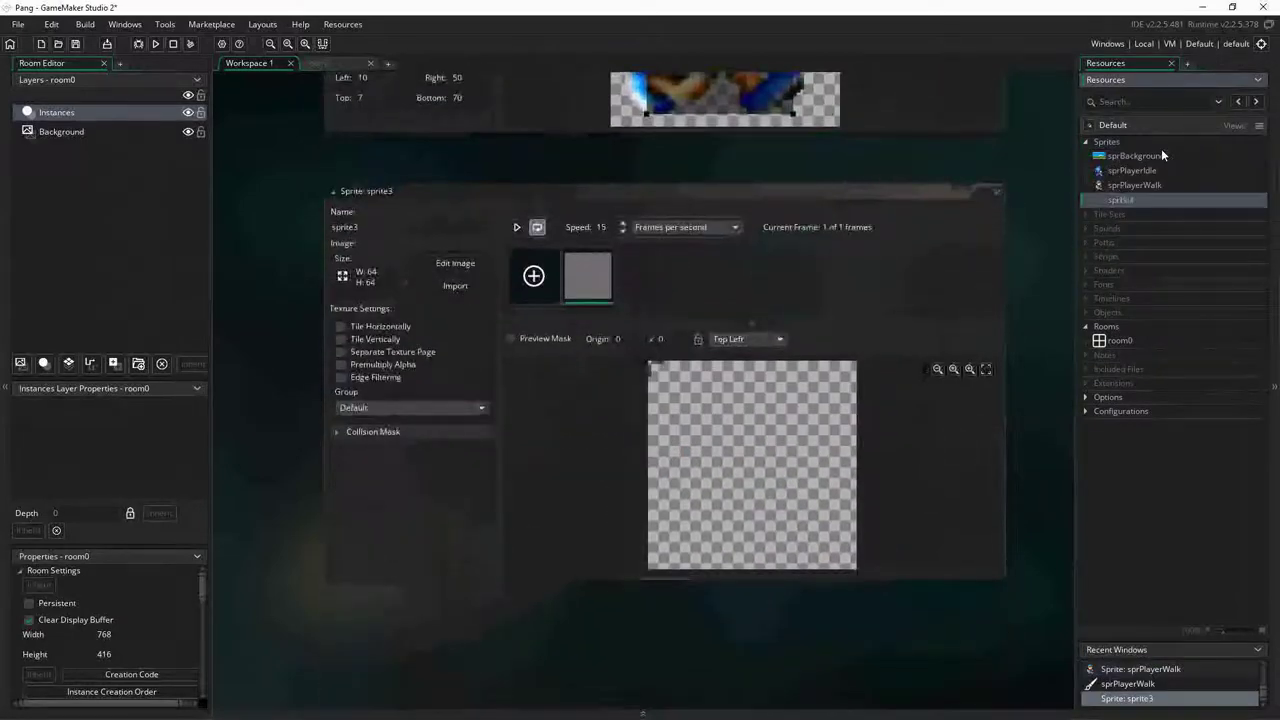
key("Return")
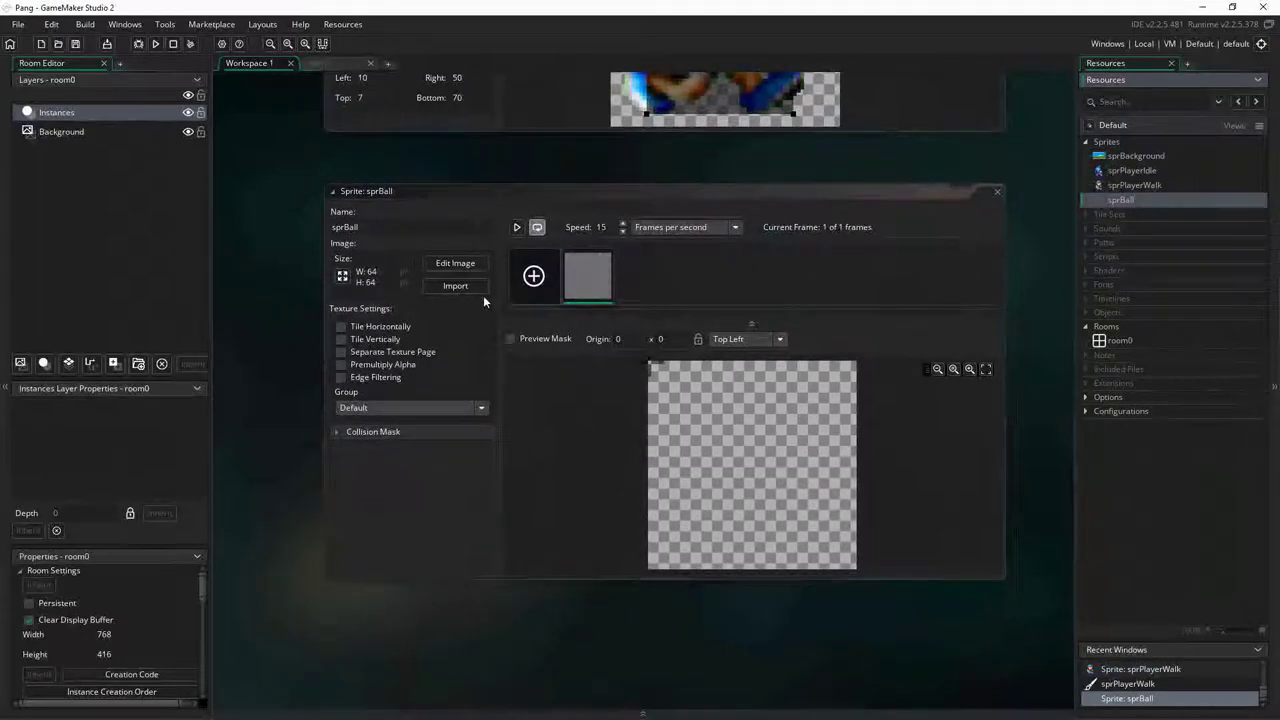
Load the sprite sheet as a strip image for sprBall and set the number of frames to 1
left_click(465, 262)
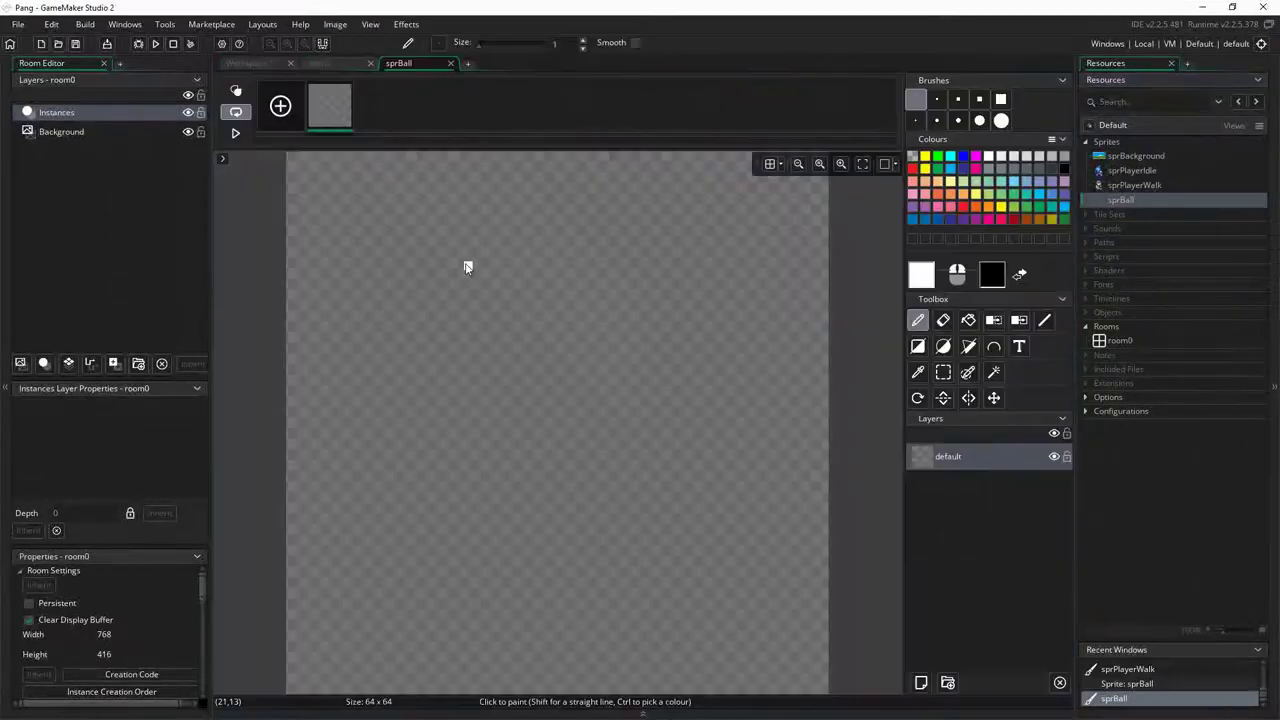
left_click(335, 24)
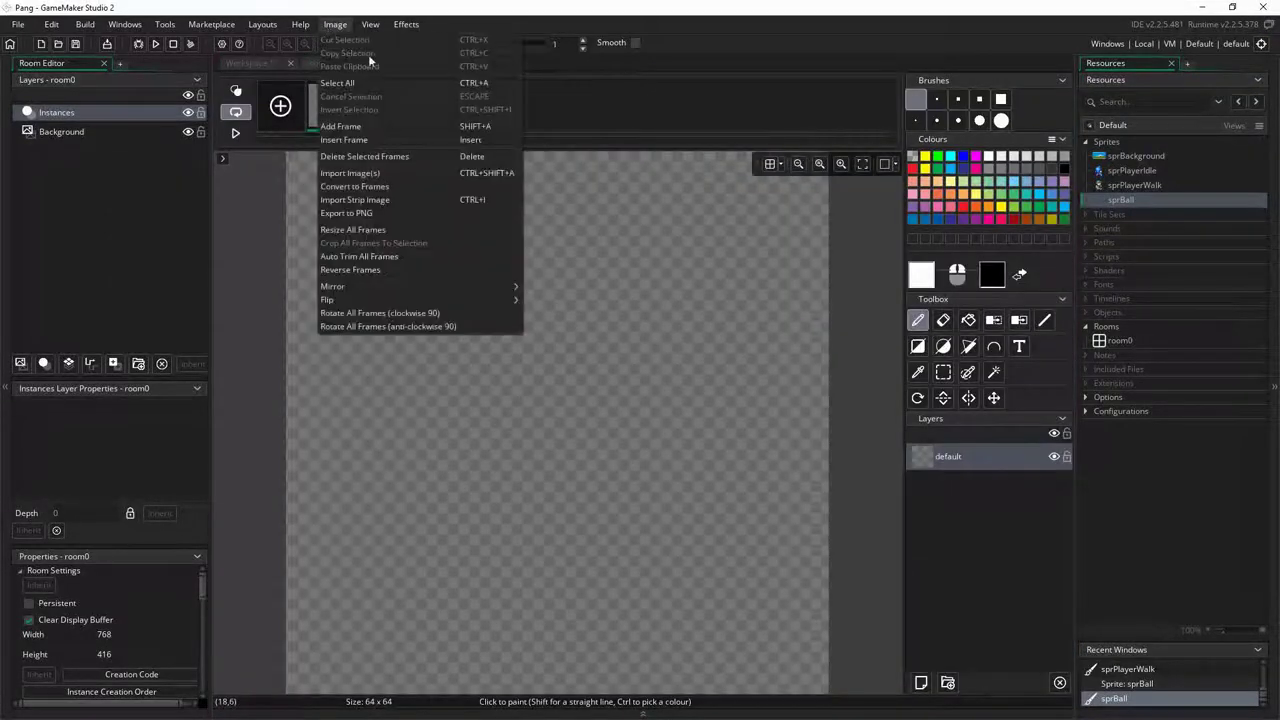
left_click(382, 197)
double_click(160, 130)
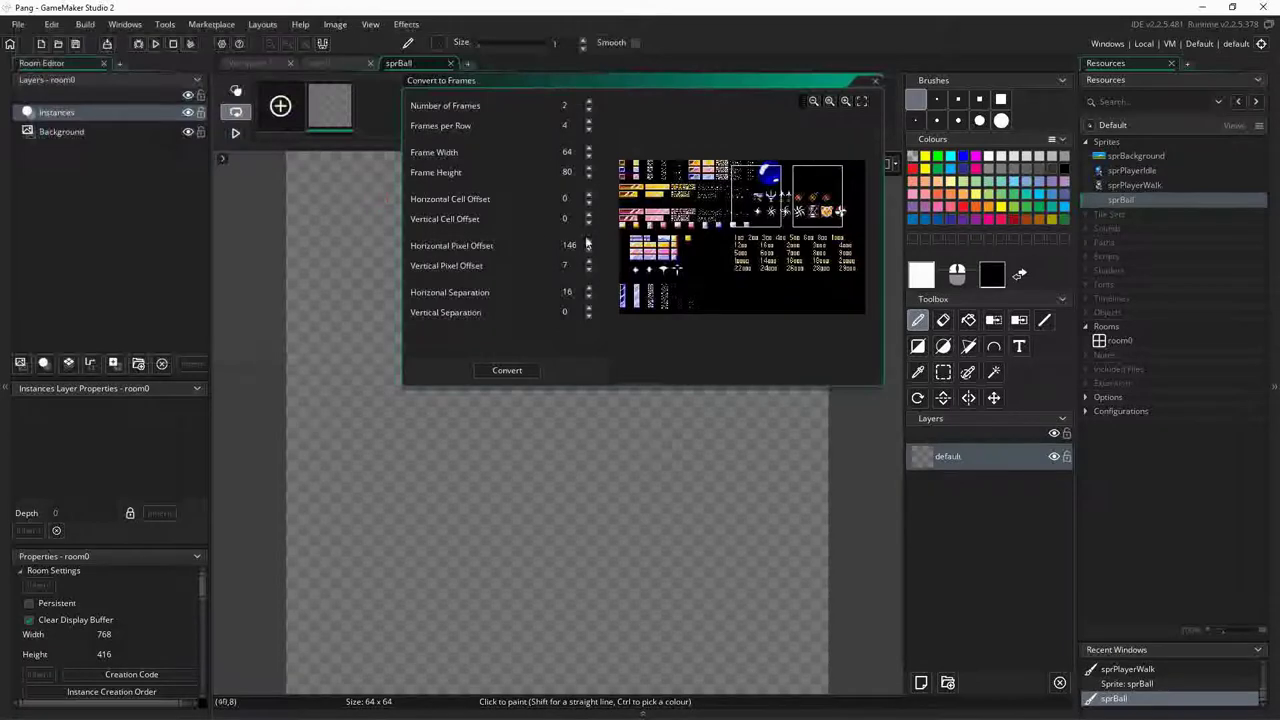
left_click(588, 102)
left_click(588, 102)
left_click(588, 102)
left_click(588, 102)
left_click(588, 102)
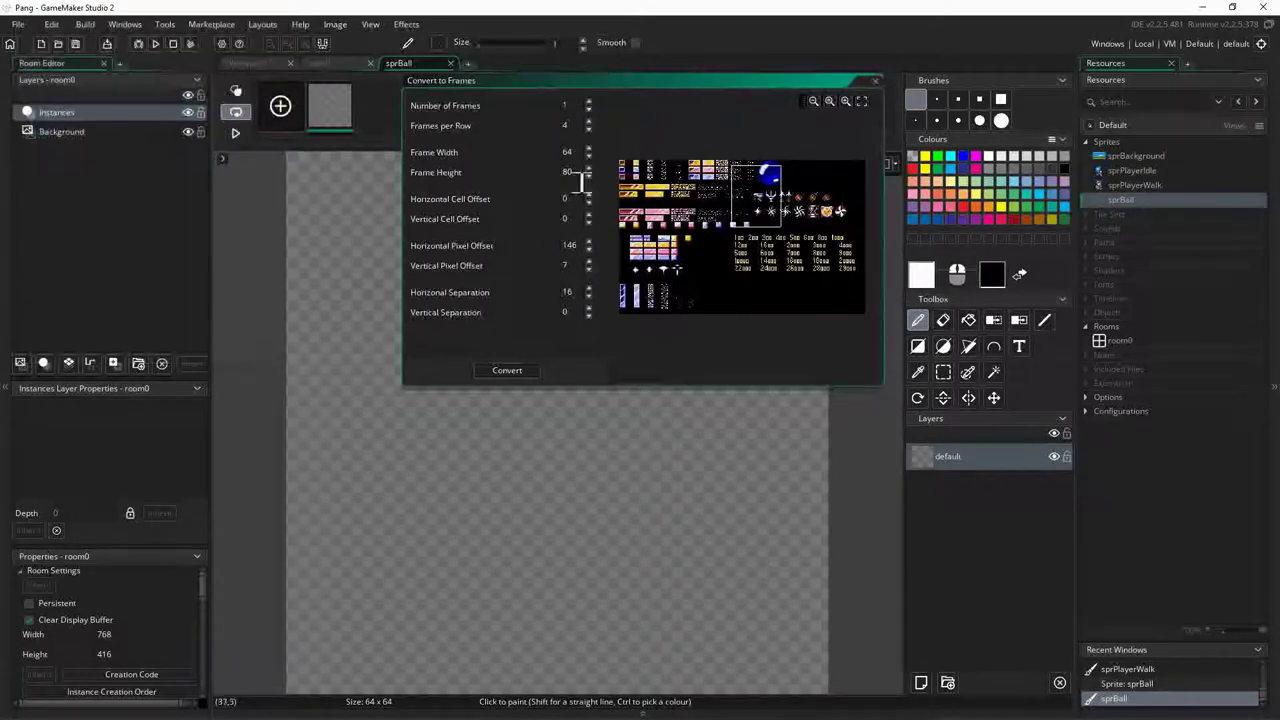
Move the conversion frame to the blue ball at pixel offset 179, 0 and set the frame width to 32
scroll(771, 198, "up", 3)
scroll(772, 198, "up", 4)
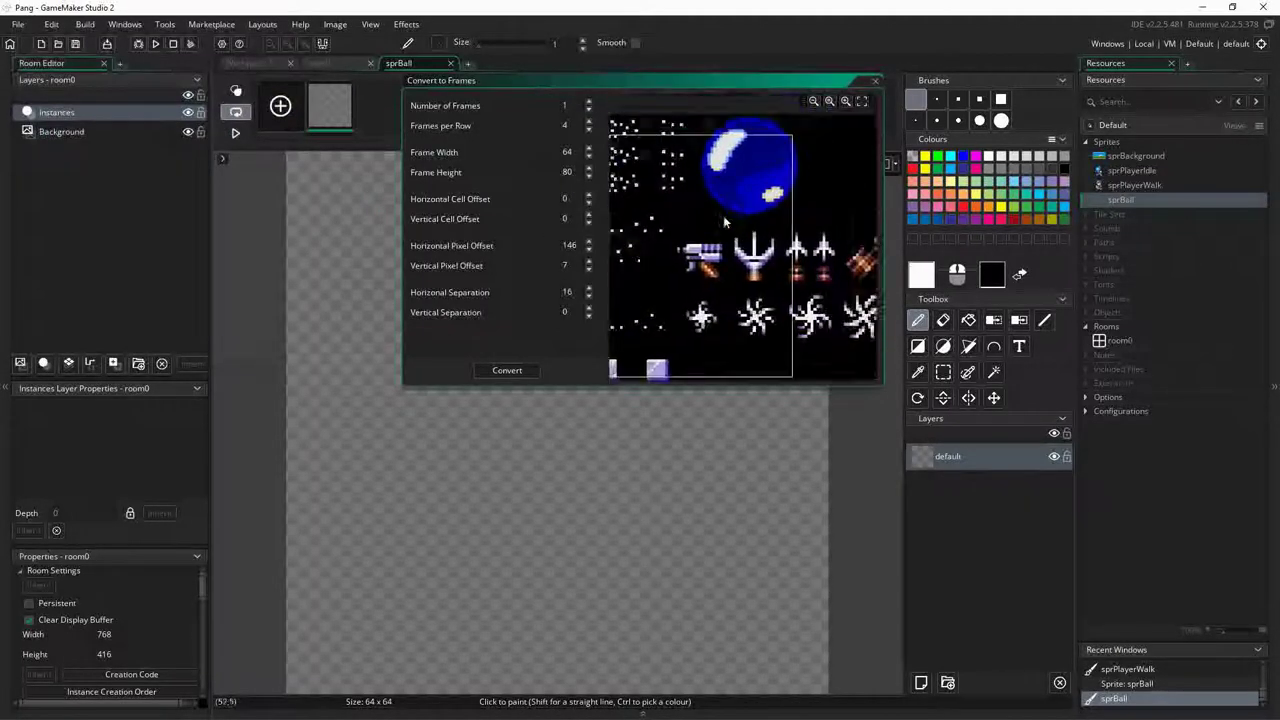
left_click(673, 192)
left_click_drag(673, 192, 667, 192)
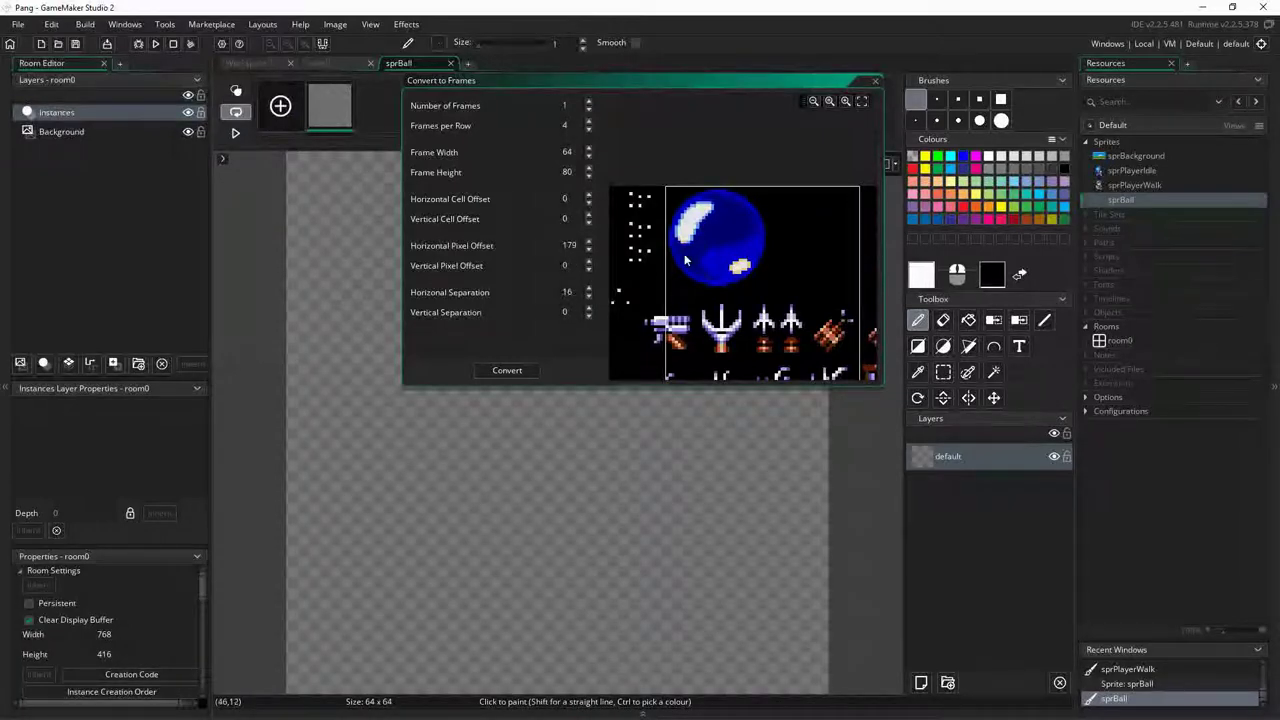
double_click(579, 152)
type("32")
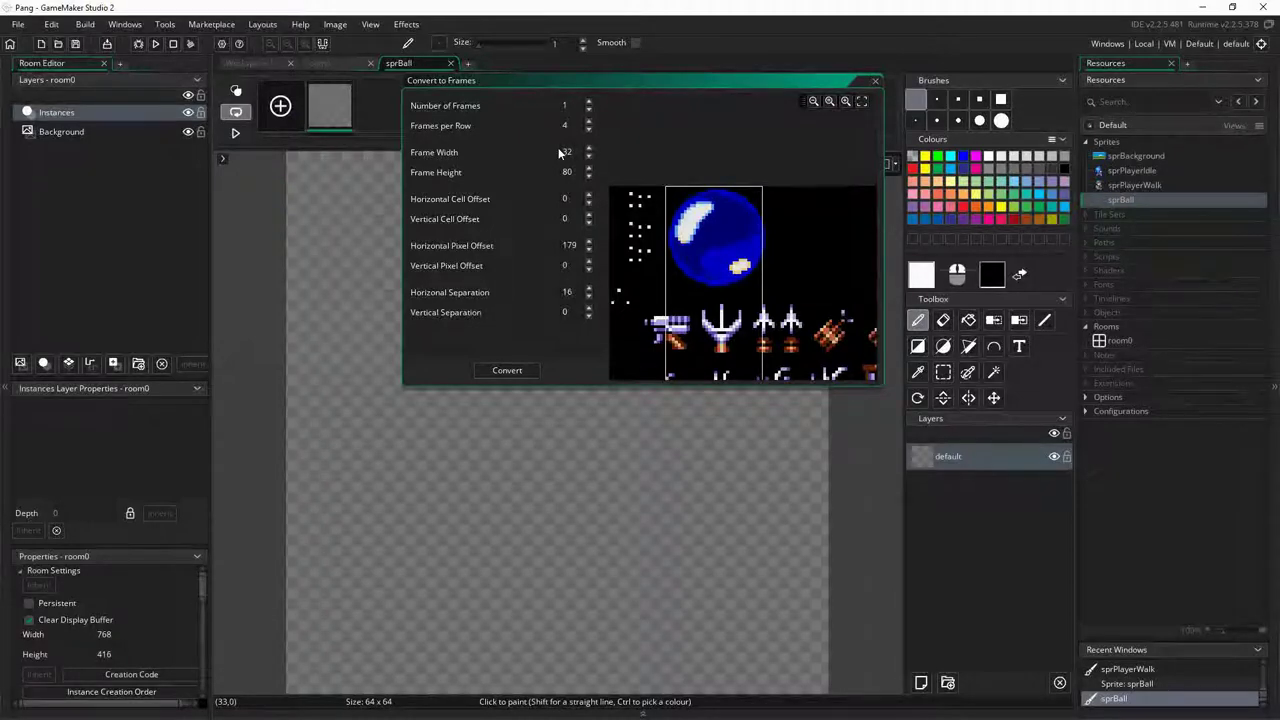
Set the pixel offset to 180, 1 and frame height to 32, and convert, replacing sprBall's existing frames
left_click(588, 243)
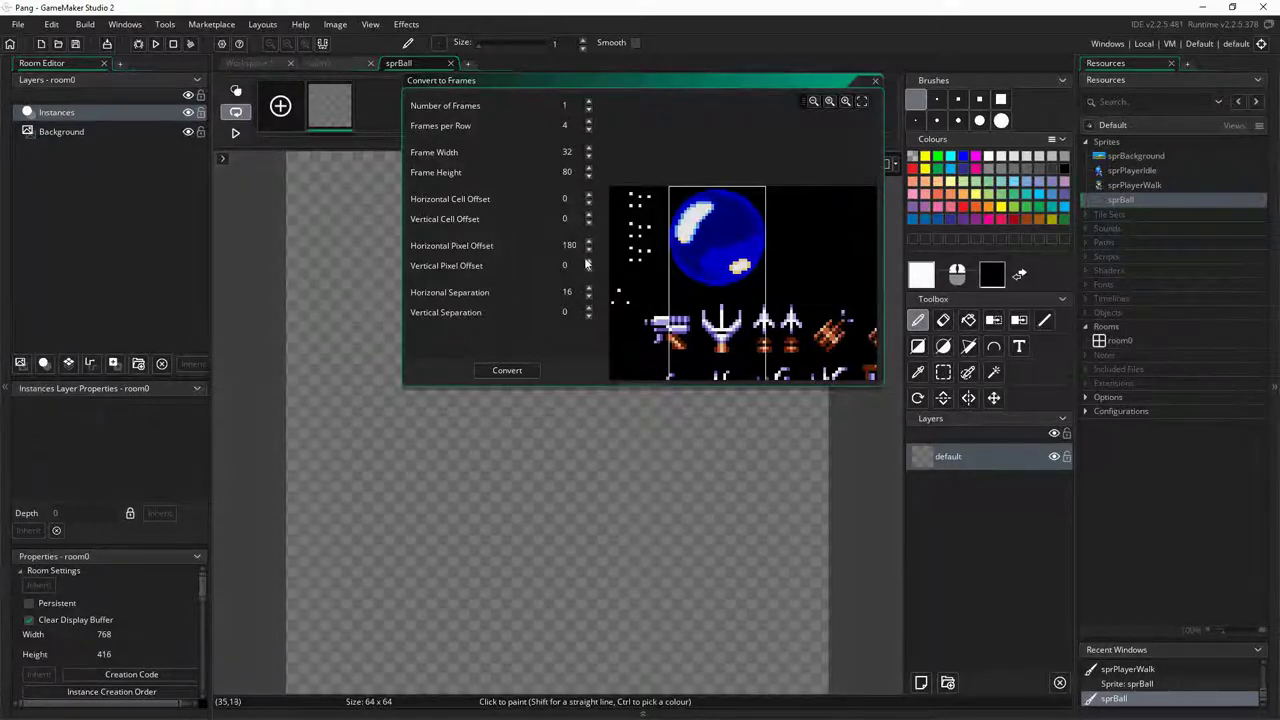
left_click(588, 262)
double_click(580, 174)
type("32")
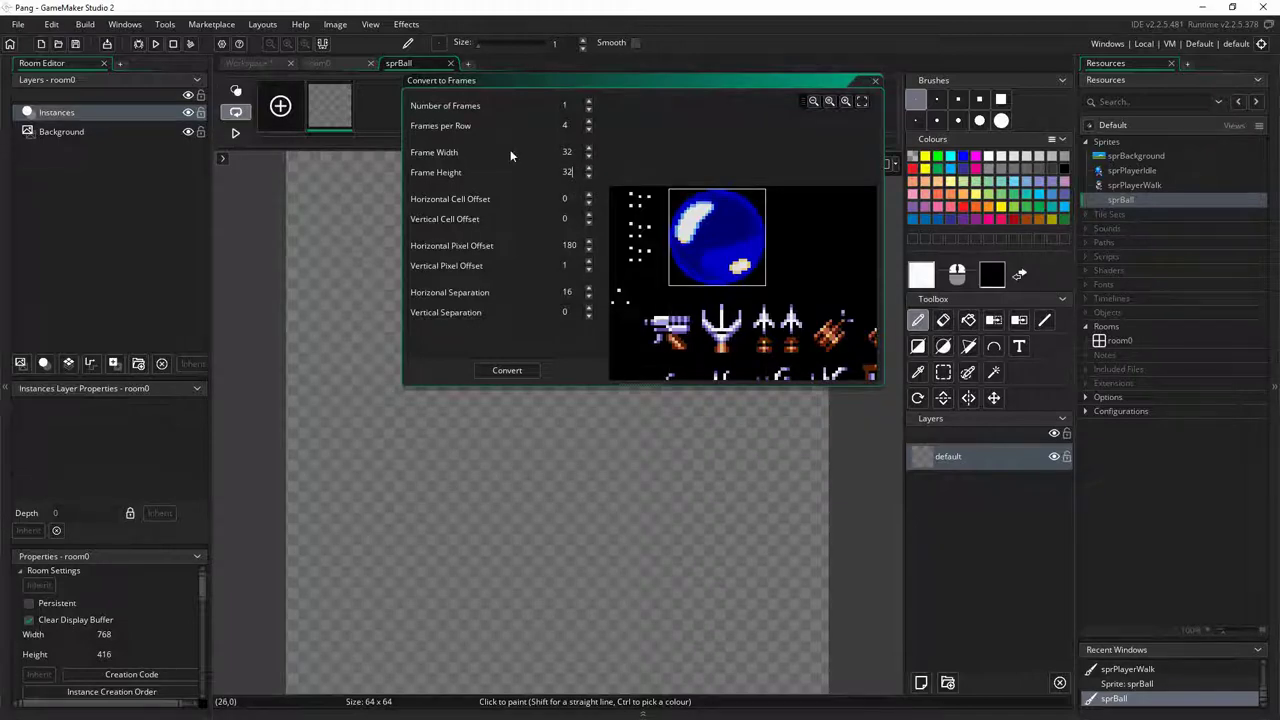
left_click(517, 372)
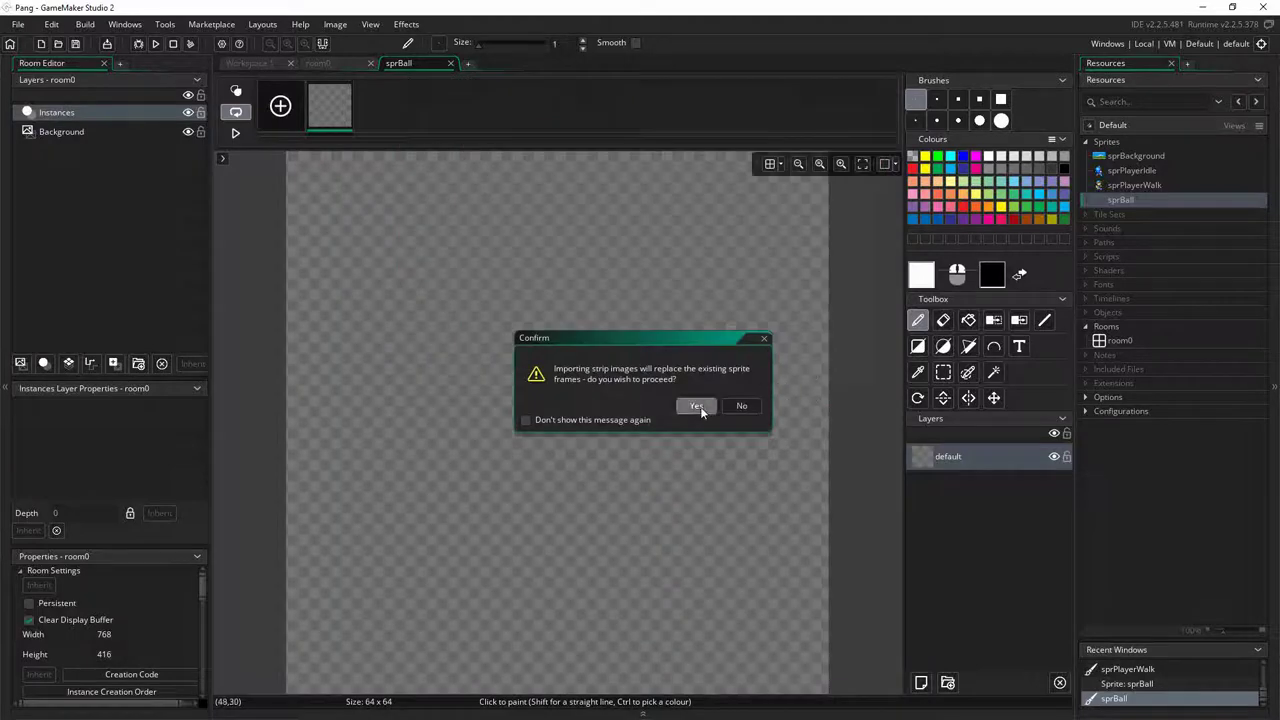
left_click(698, 406)
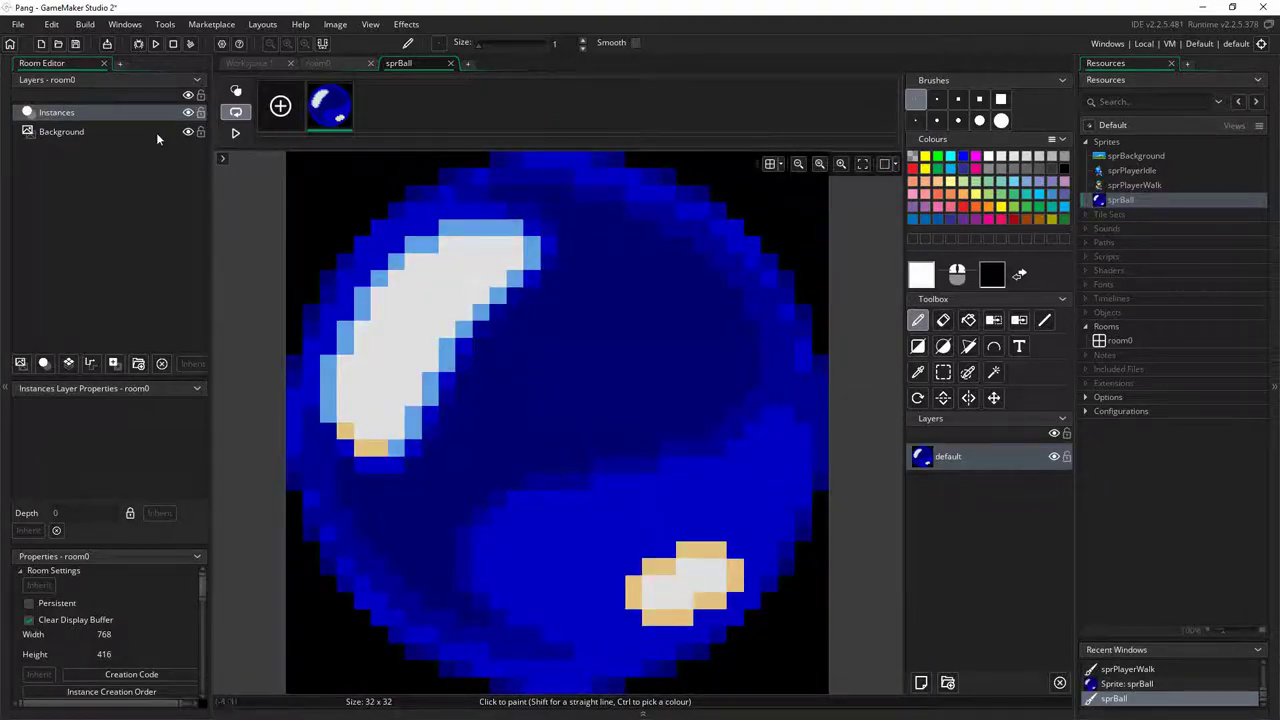
Remove the black background colour around the ball in sprBall
left_click(993, 320)
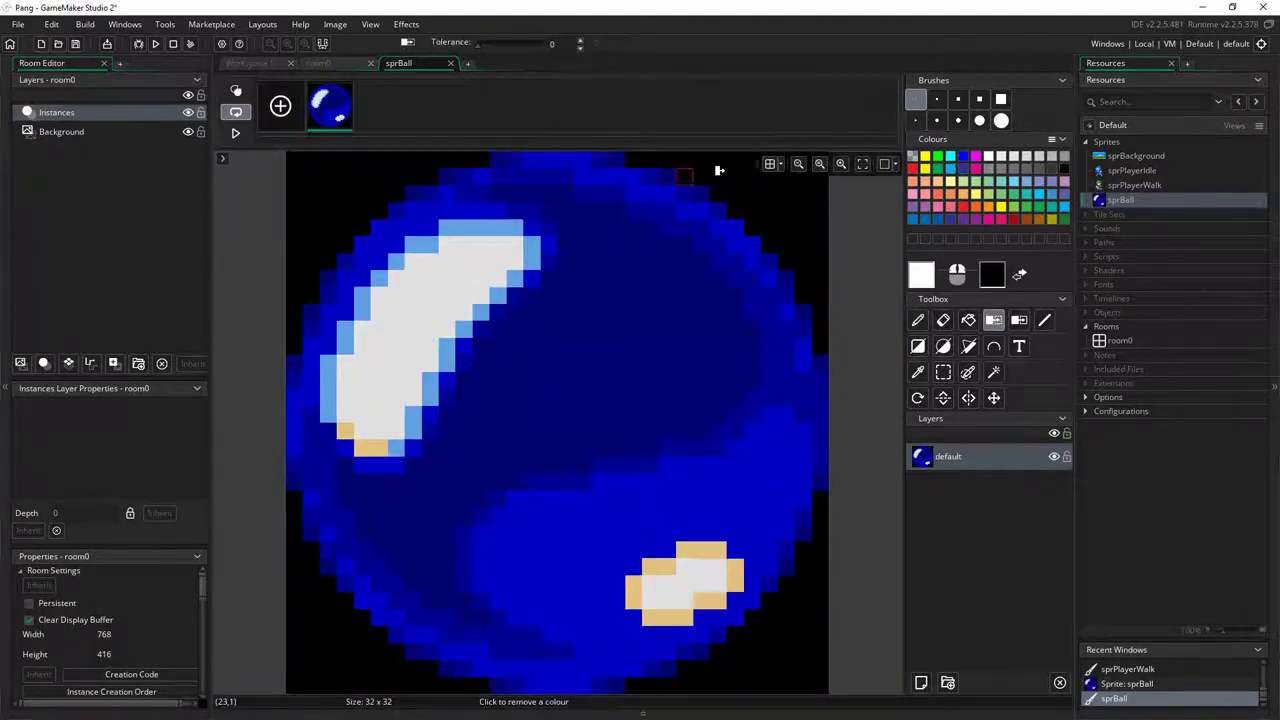
left_click(765, 188)
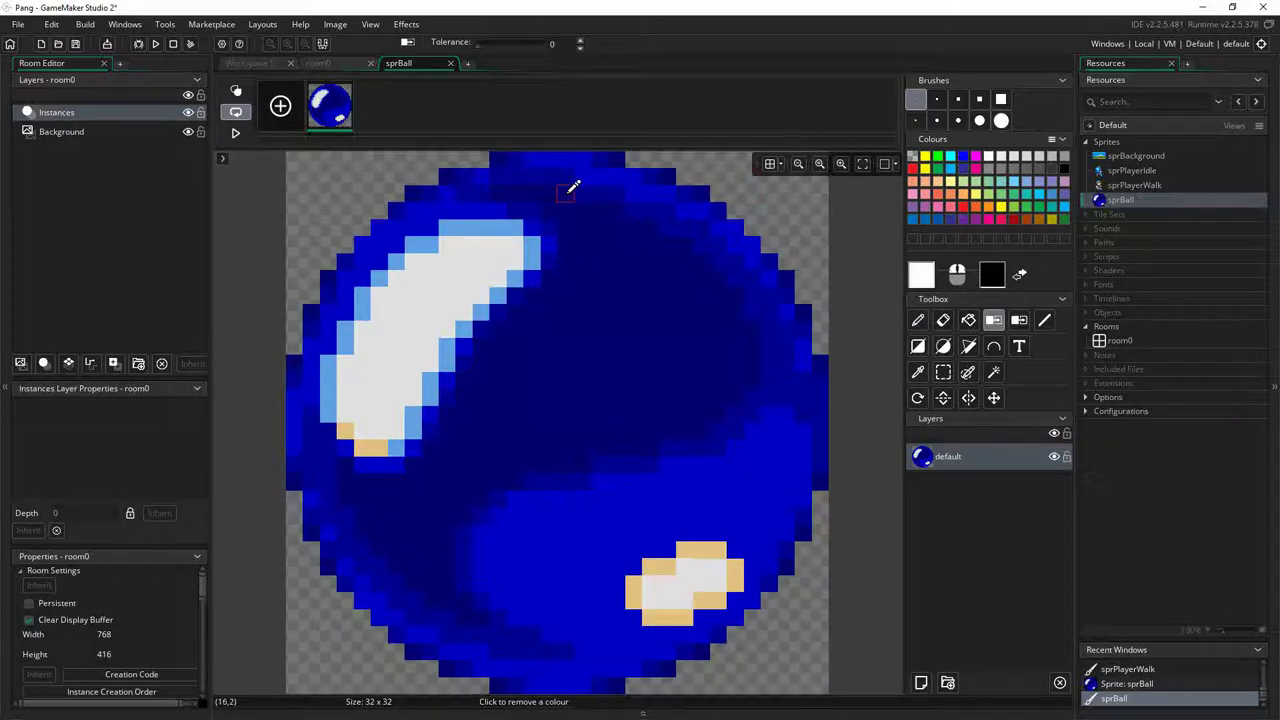
scroll(571, 186, "down", 3)
scroll(576, 178, "down", 1)
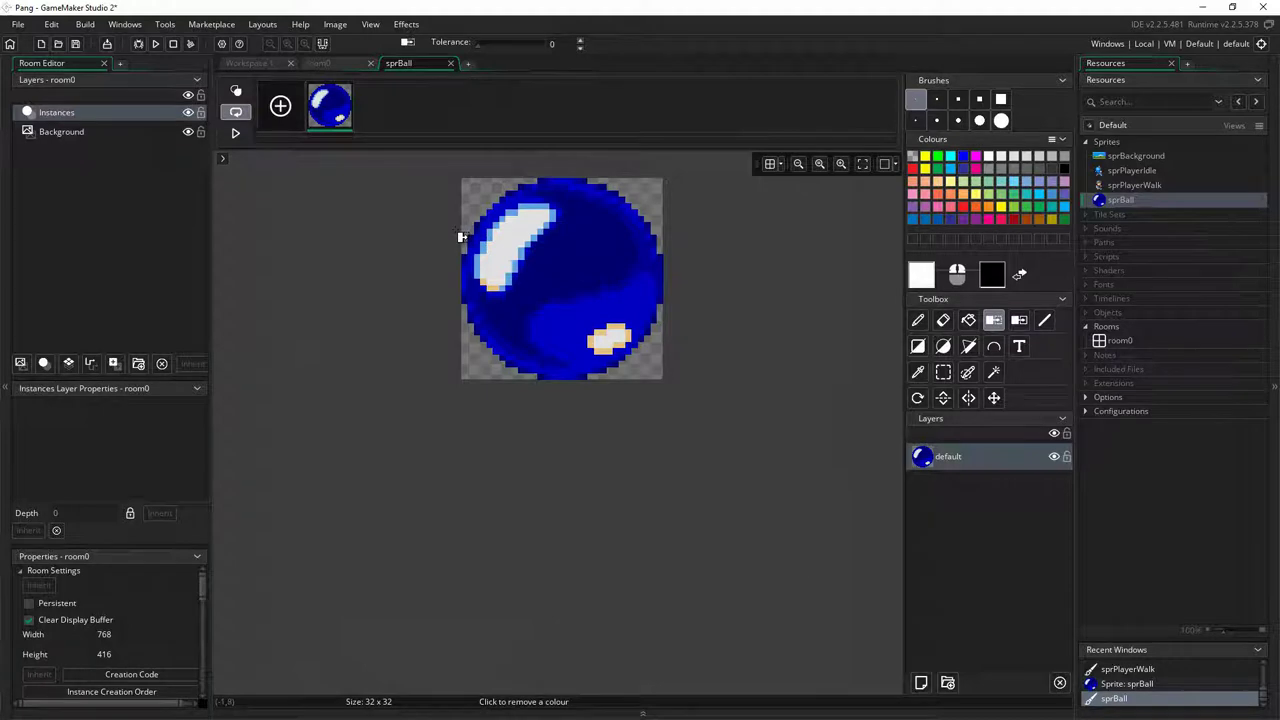
Close the image editor and set sprBall's origin to Middle Centre
left_click(451, 63)
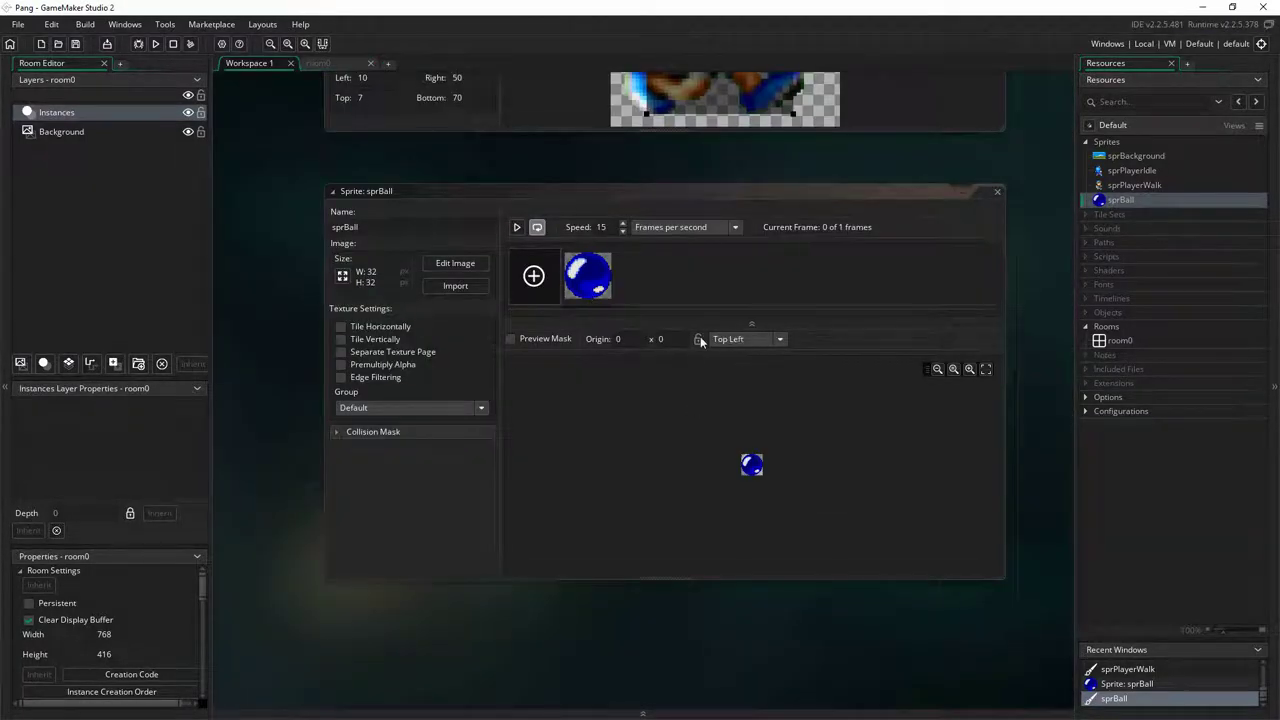
left_click(741, 341)
left_click(755, 410)
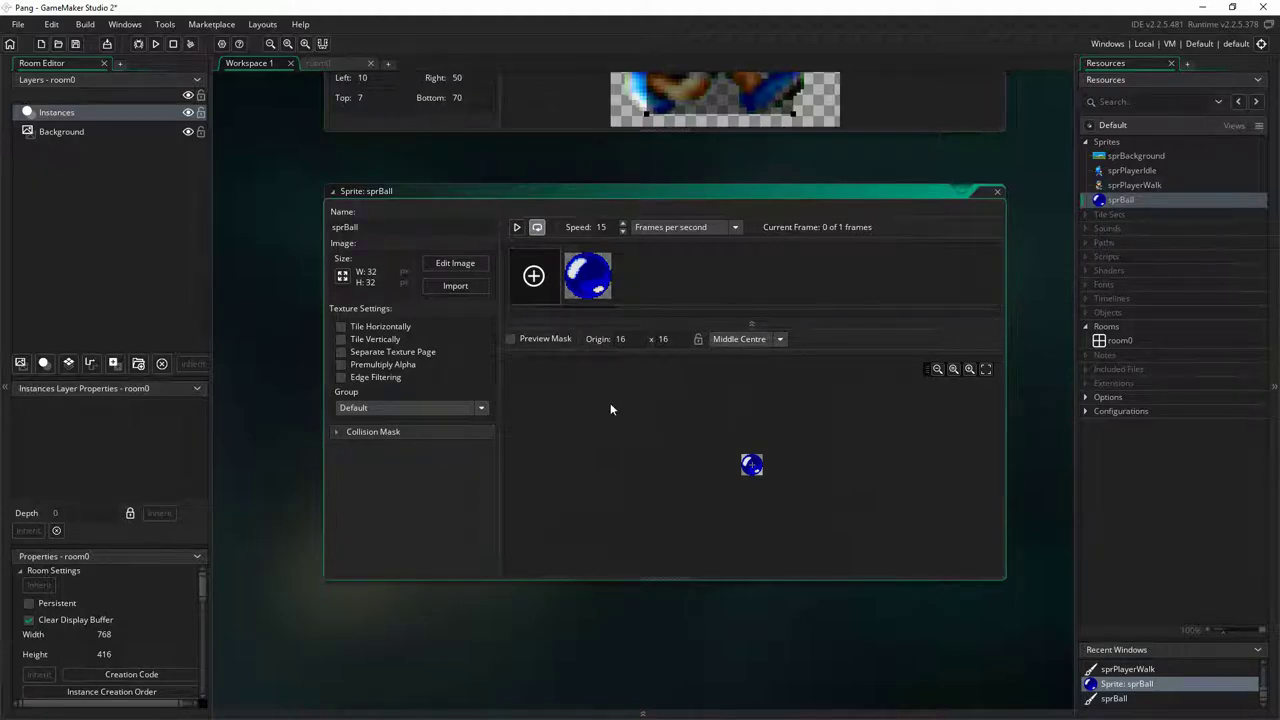
left_click(997, 191)
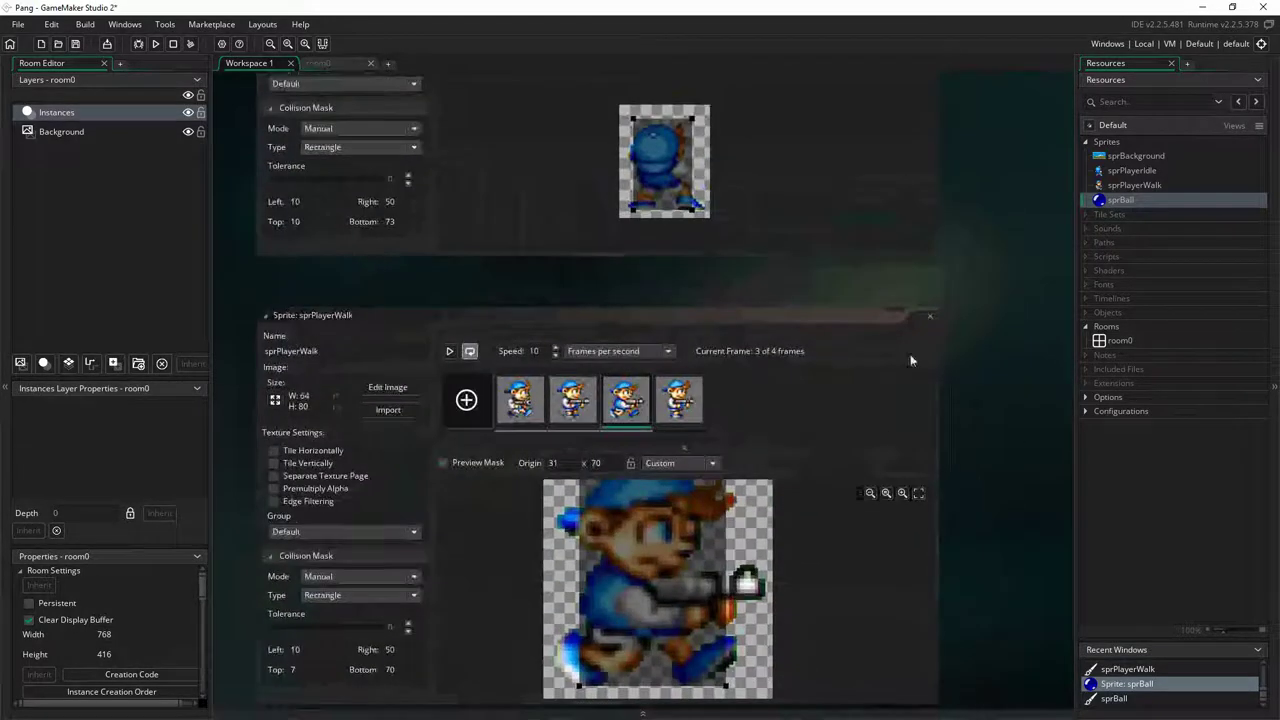
left_click(902, 173)
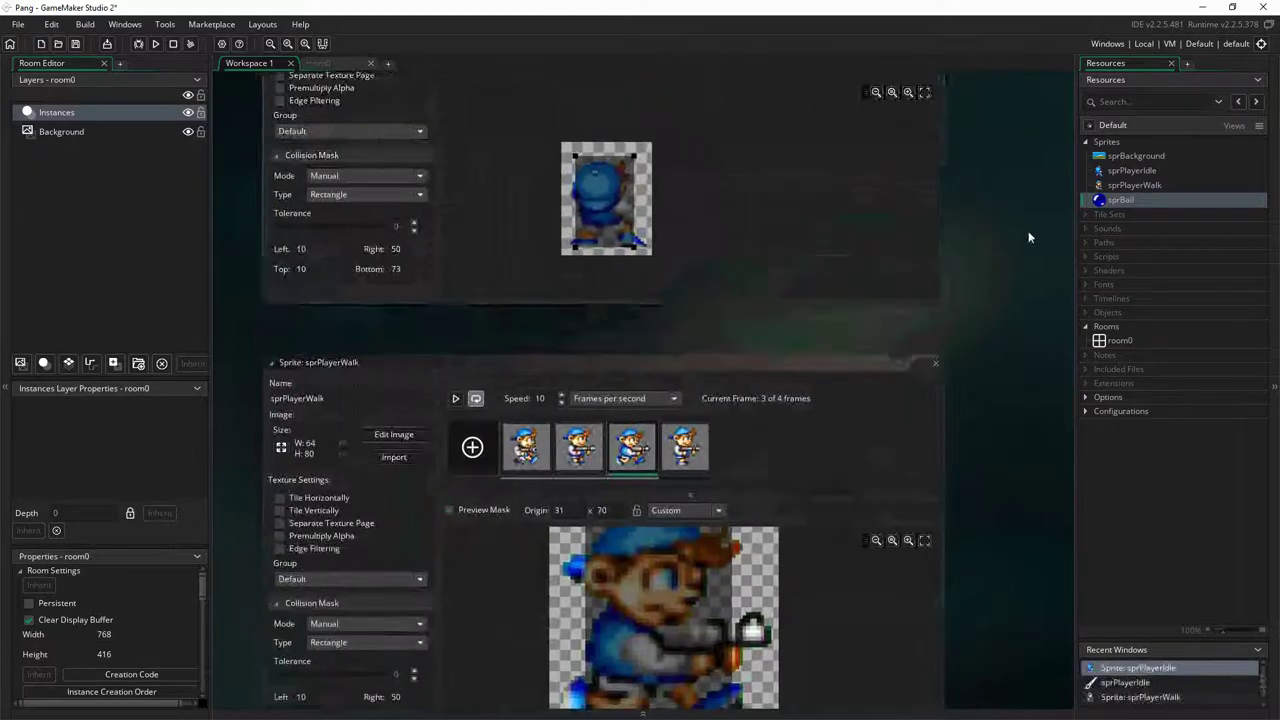
scroll(1038, 510, "down", 5)
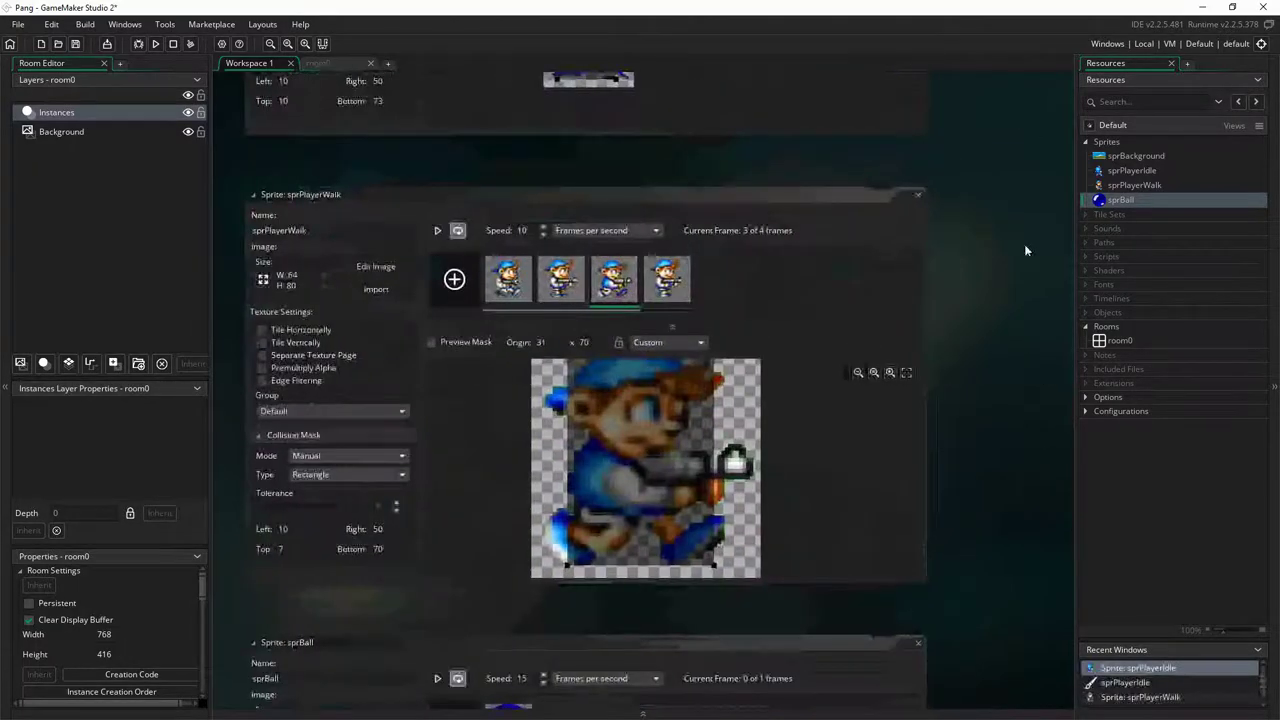
scroll(1000, 210, "down", 2)
scroll(997, 200, "down", 2)
middle_click_drag(982, 488, 995, 200)
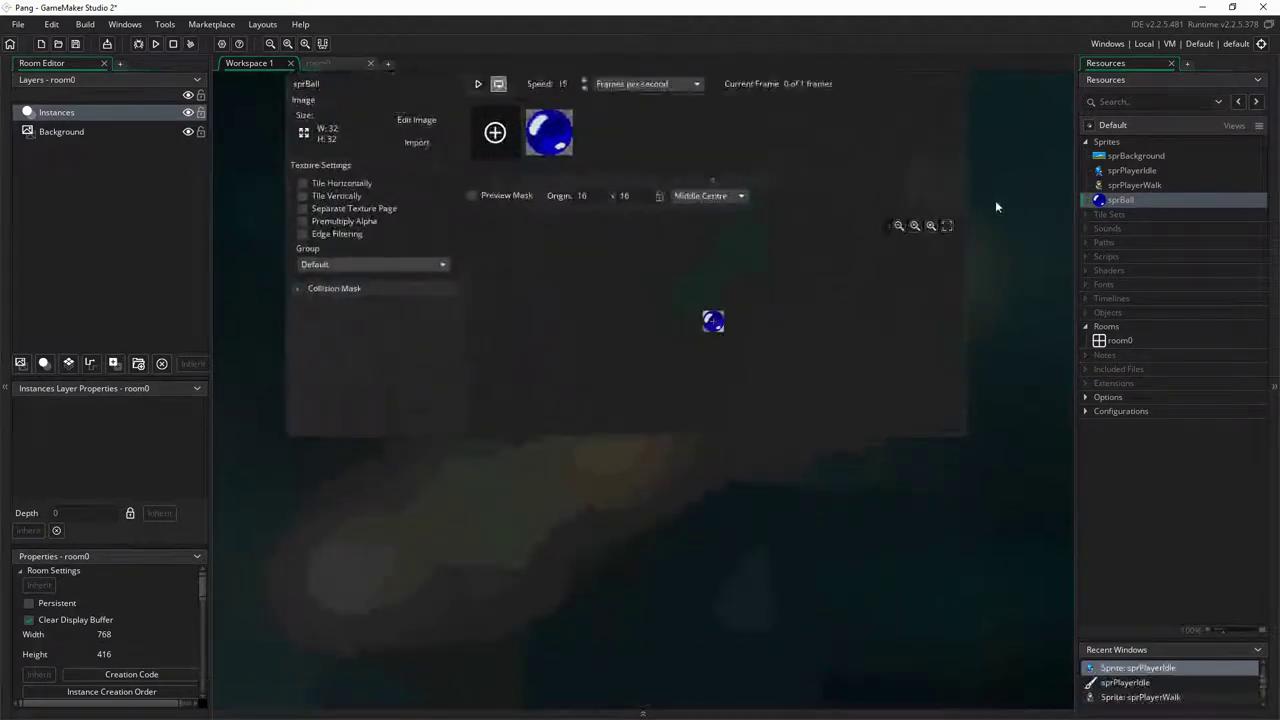
left_click(1128, 182)
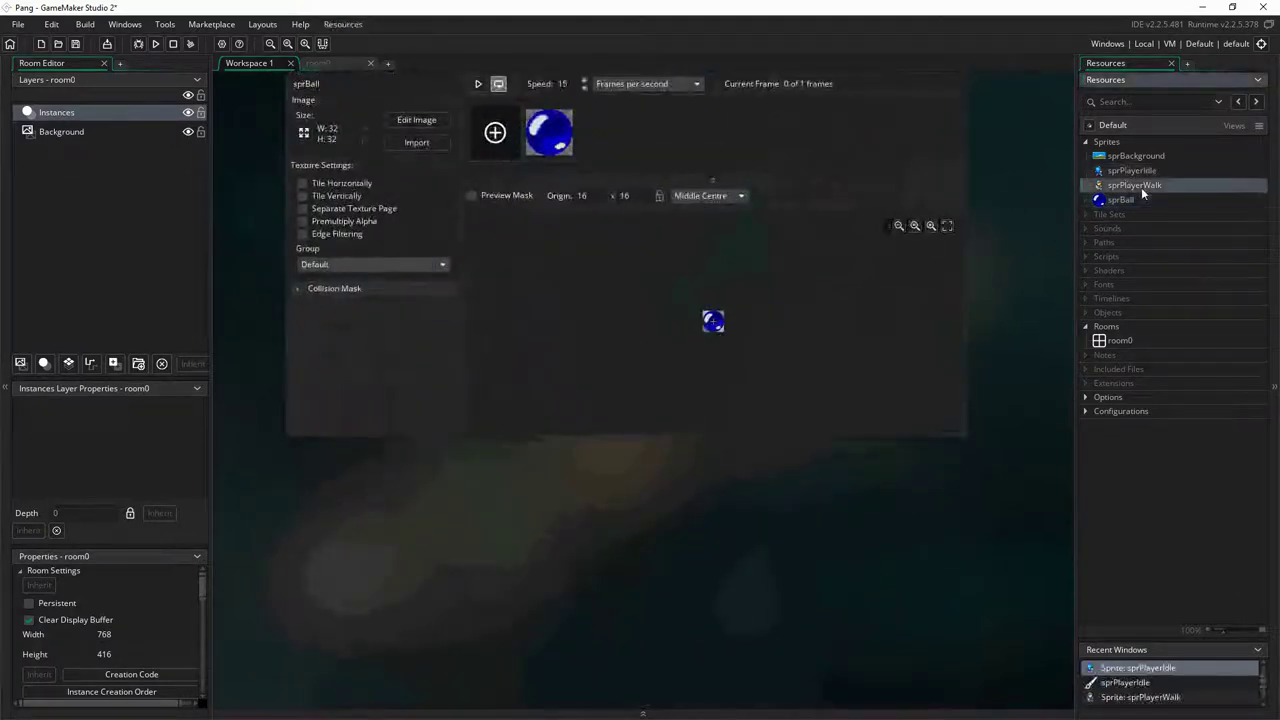
Open room0 and assign sprBackground to its Background layer
double_click(1117, 340)
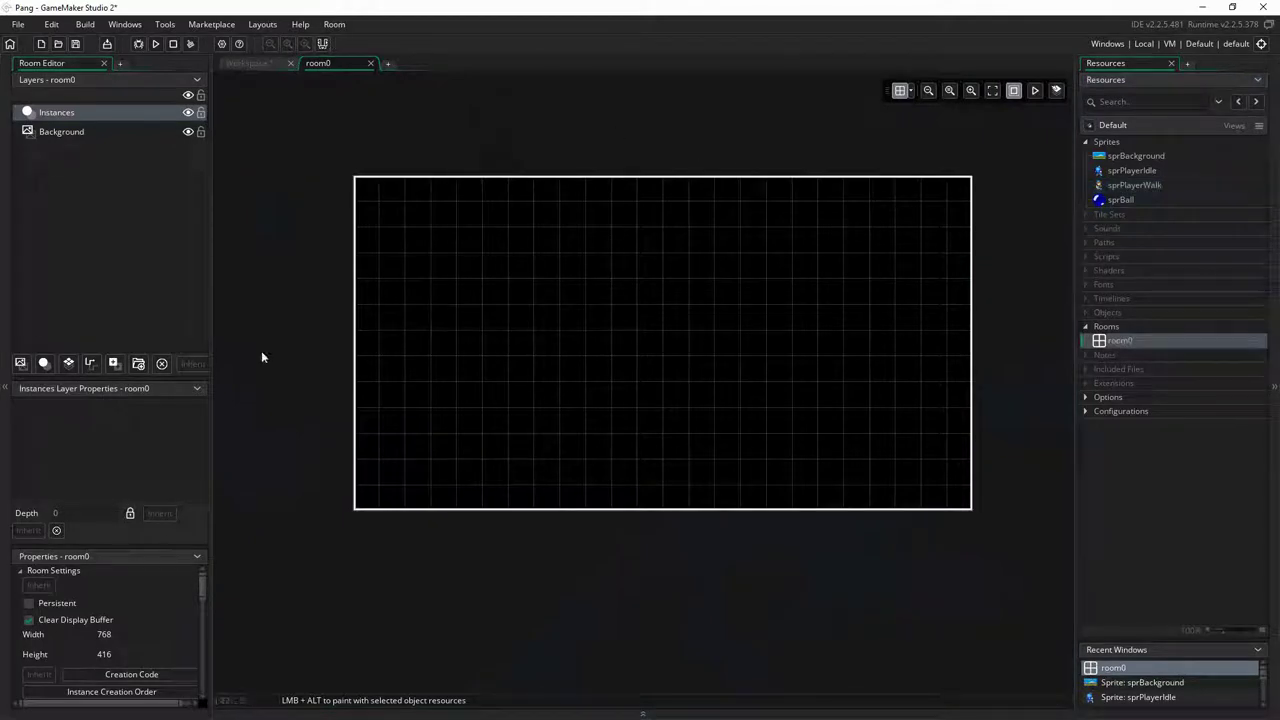
left_click(72, 133)
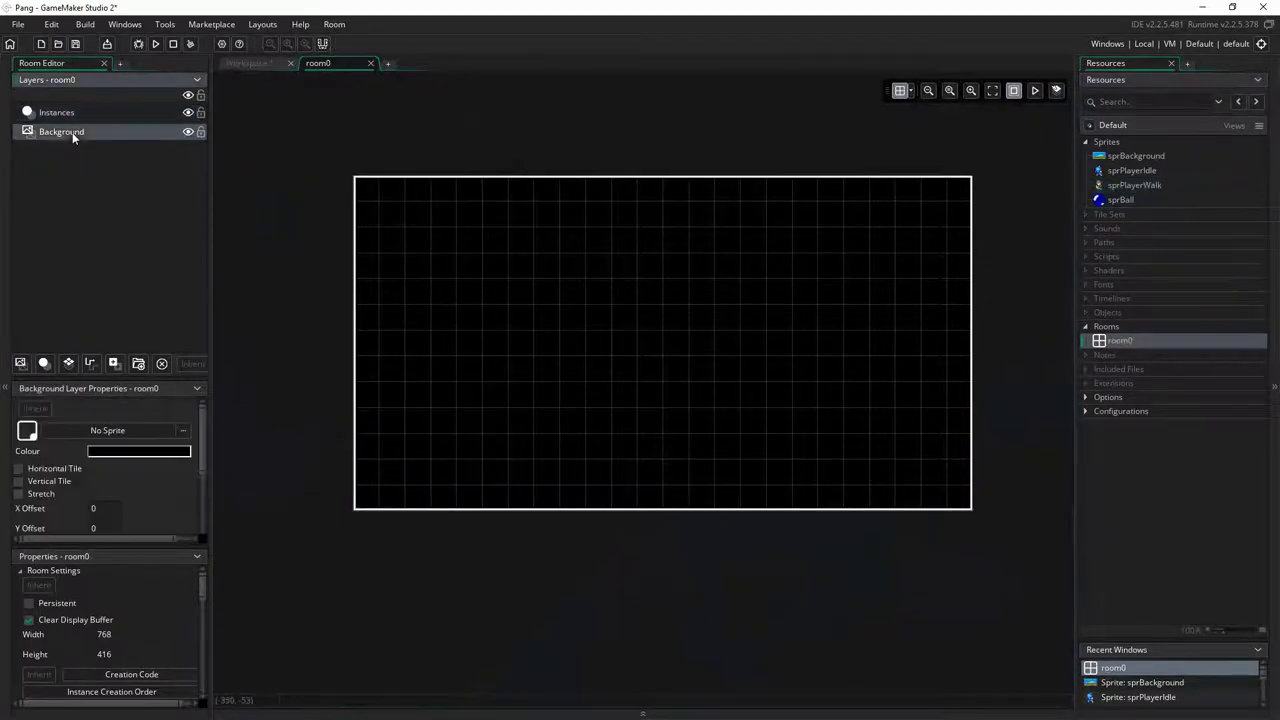
left_click(184, 431)
left_click(337, 463)
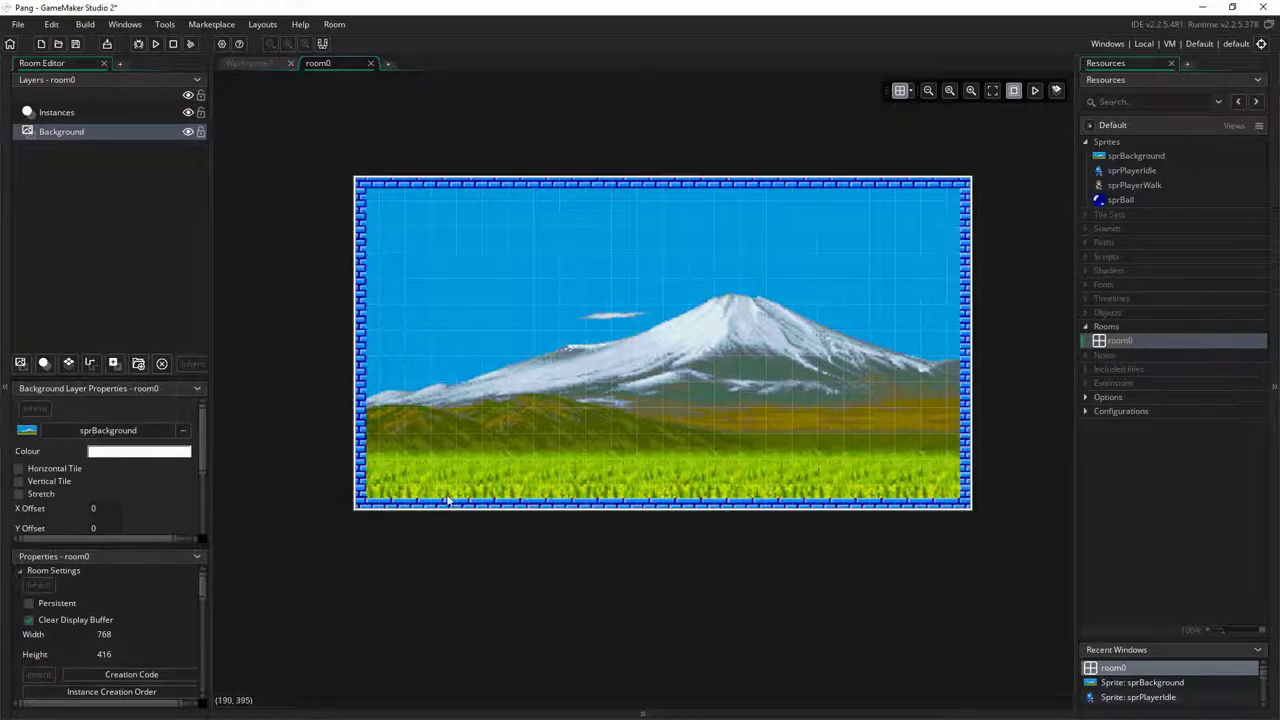
Set the room0 editing grid to 16 by 16
left_click(911, 92)
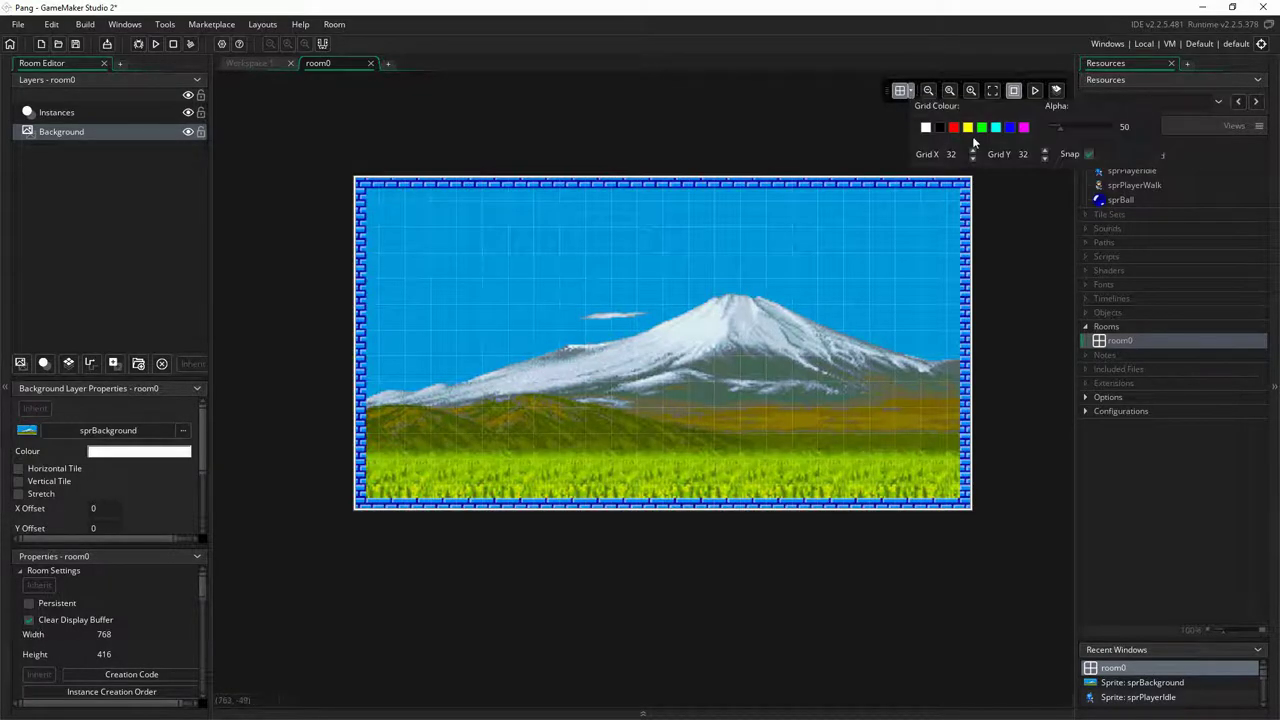
left_click(950, 154)
key("Delete")
key("Delete")
type("16")
key("Tab")
type("16")
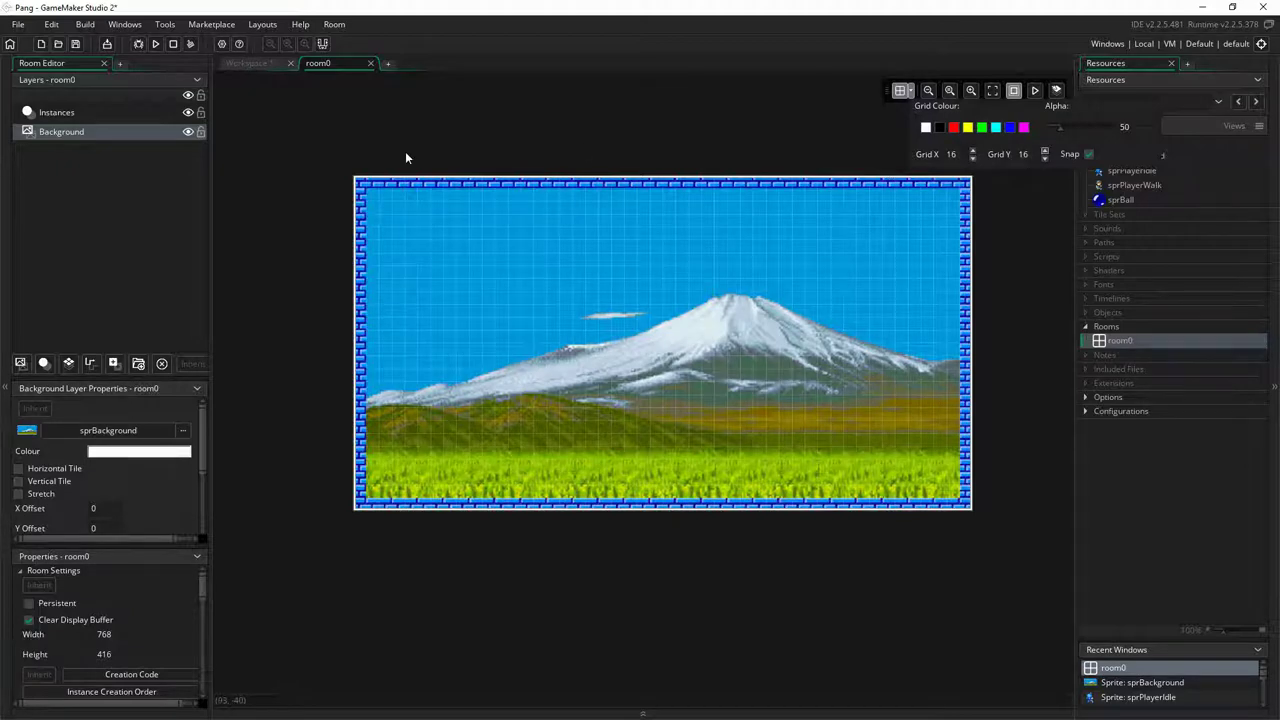
Examine how the brick border along the edges of room0 lines up with the grid
scroll(394, 443, "up", 5, "ctrl")
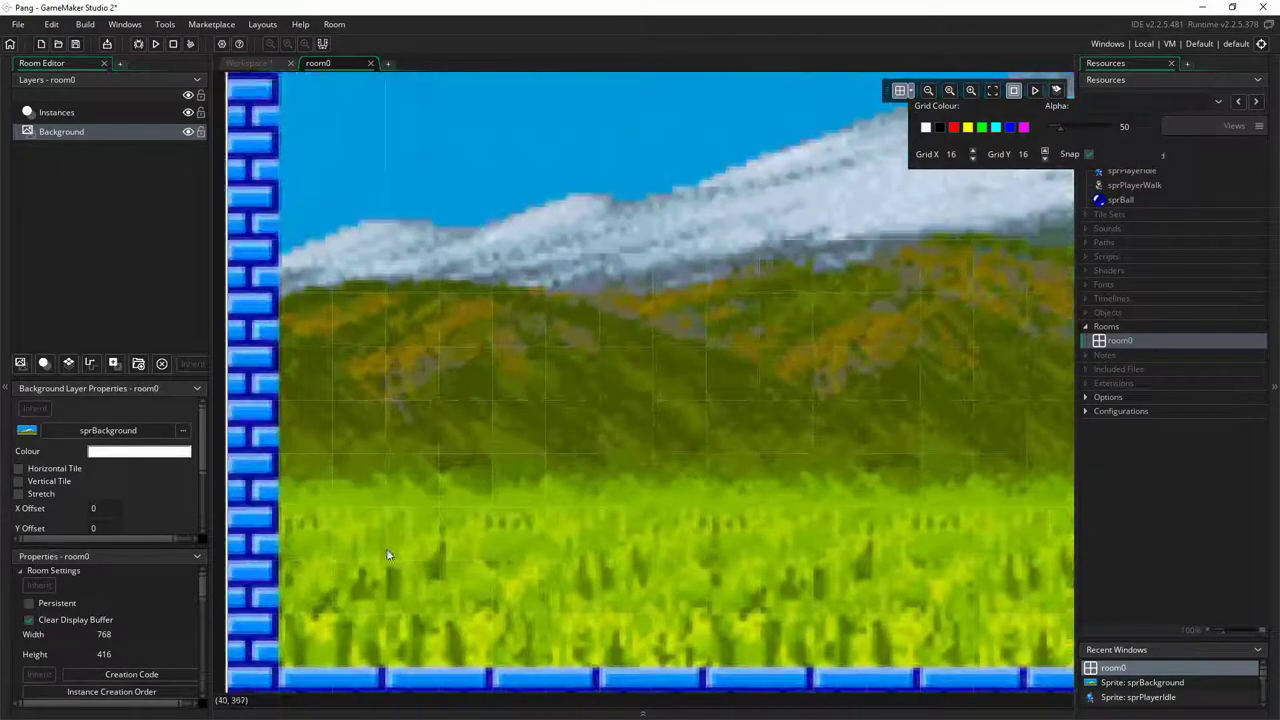
middle_click_drag(493, 399, 634, 189)
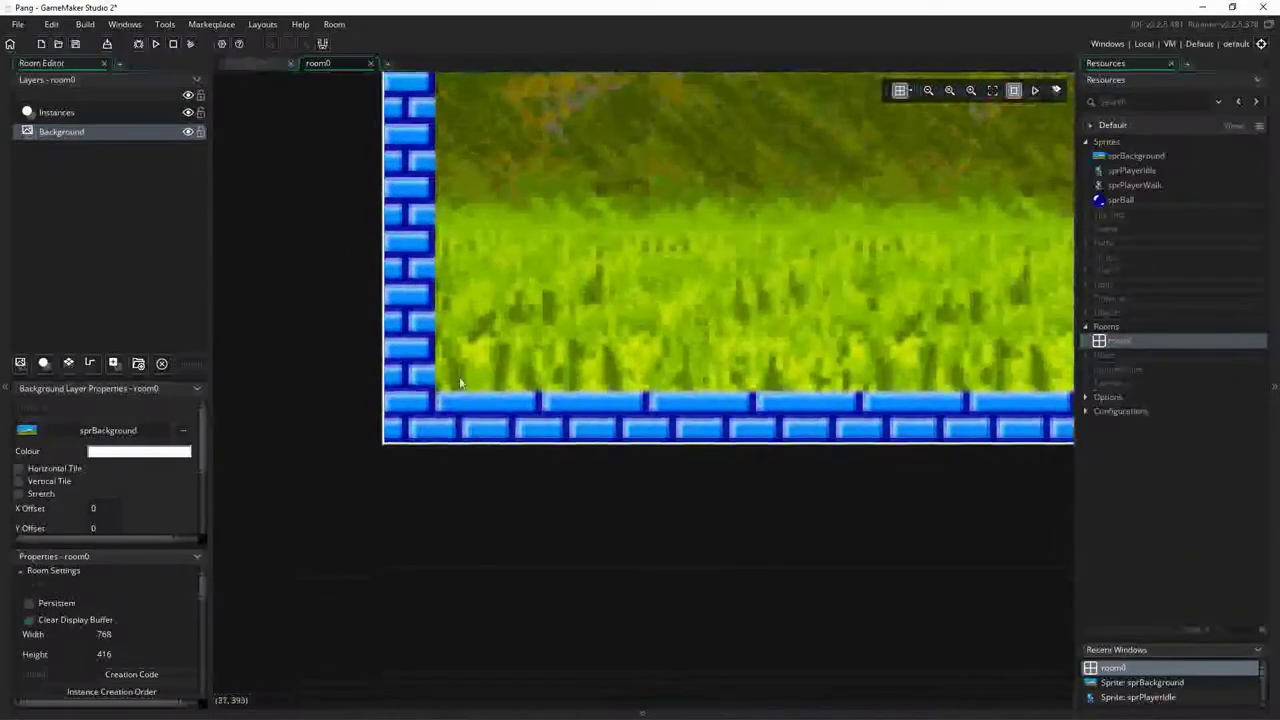
middle_click_drag(558, 408, 329, 360)
middle_click_drag(430, 345, 626, 378)
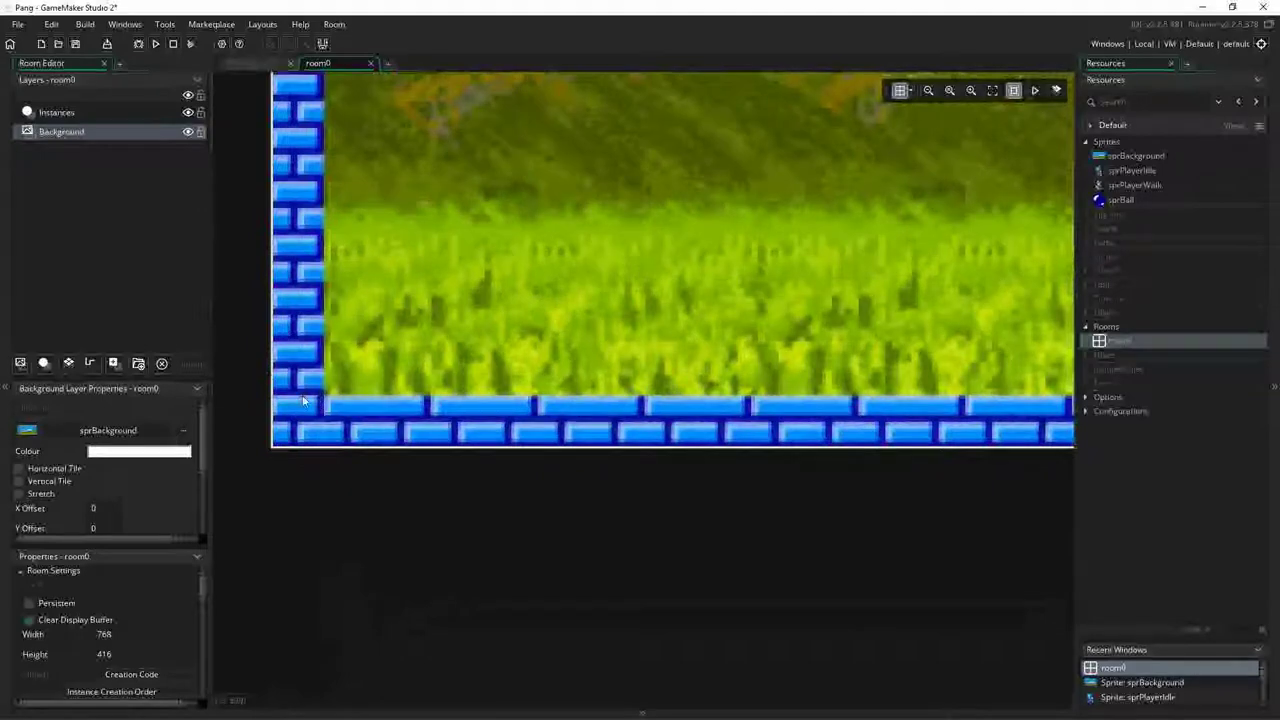
middle_click_drag(625, 432, 379, 400)
middle_click_drag(737, 449, 682, 417)
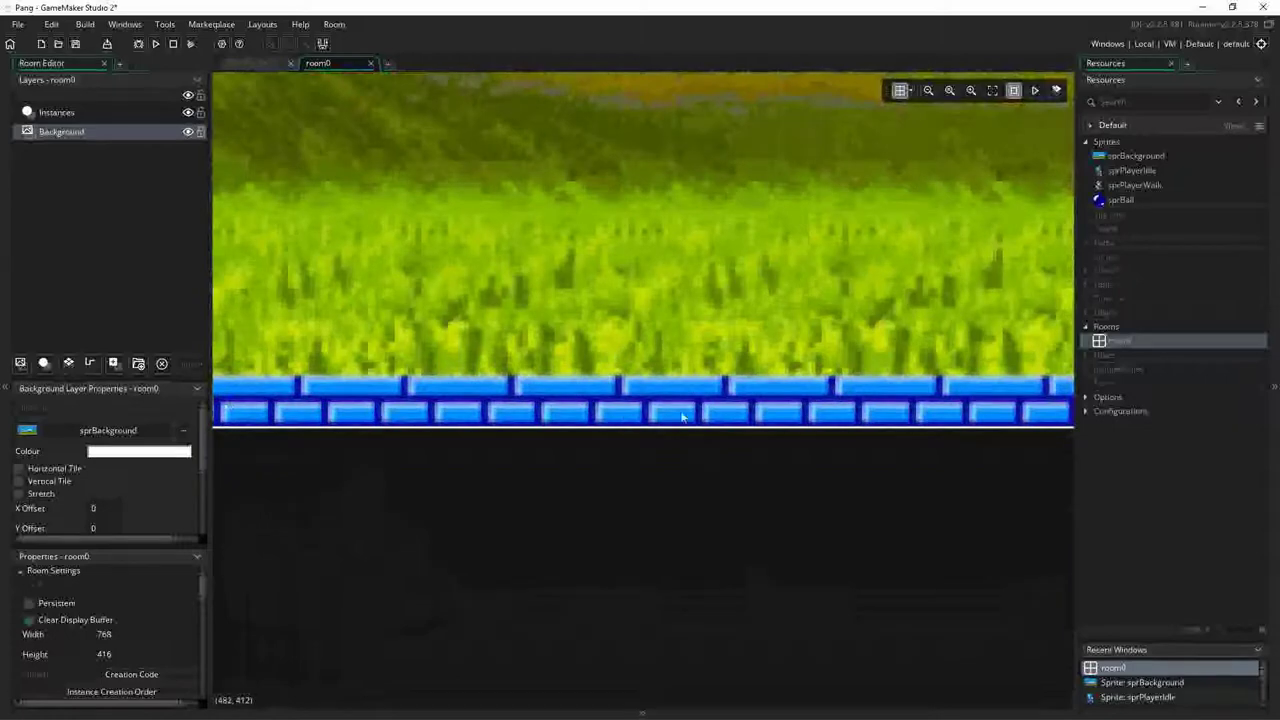
scroll(738, 368, "down", 5, "ctrl")
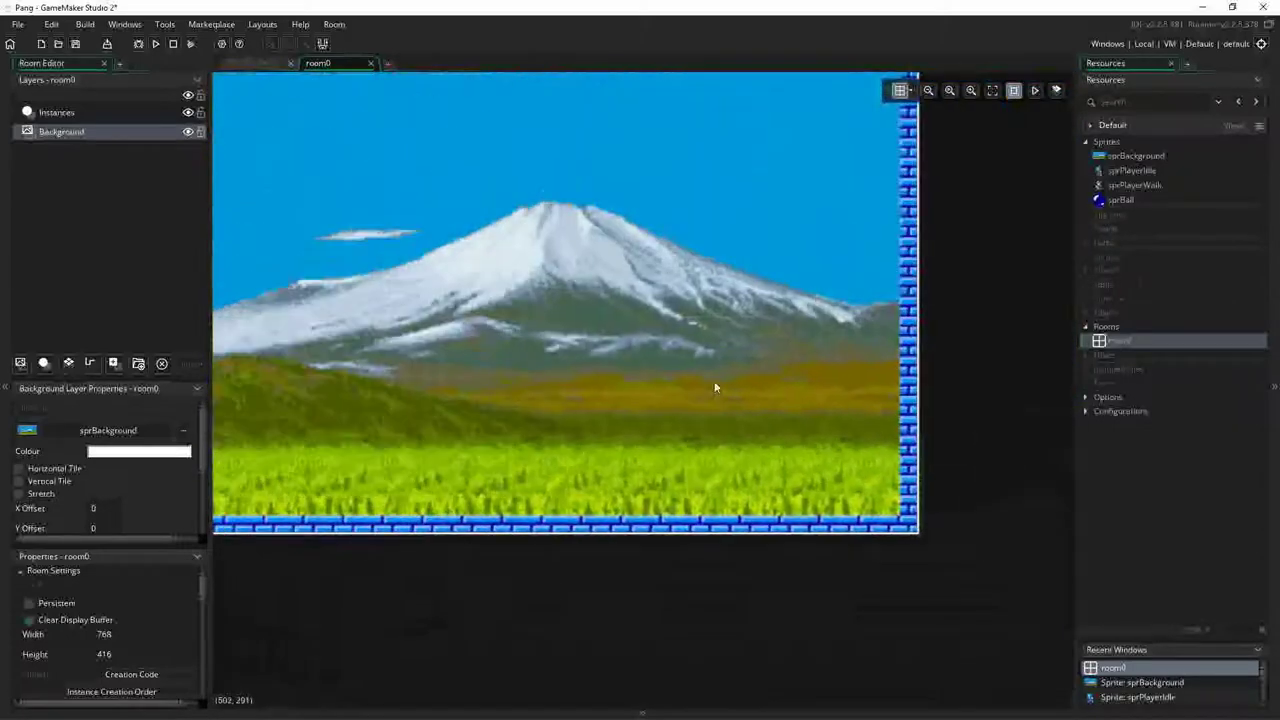
middle_click_drag(466, 449, 876, 460)
scroll(643, 453, "up", 1, "ctrl")
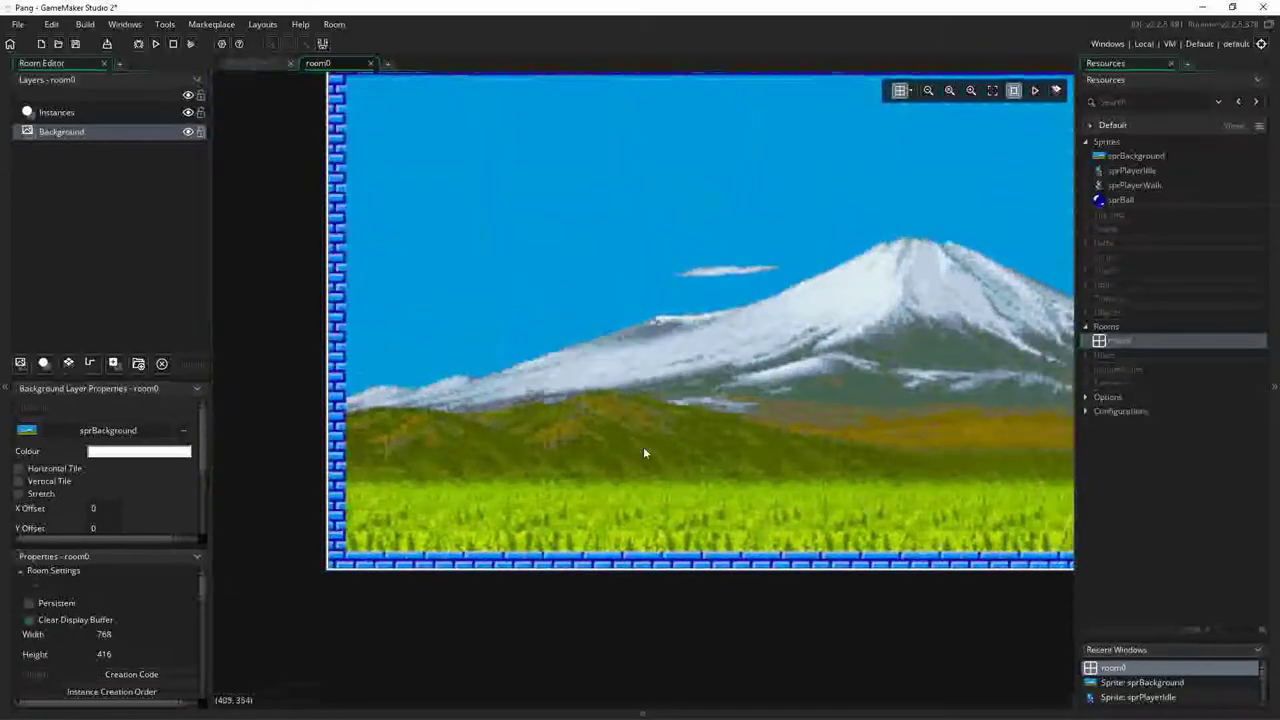
scroll(470, 262, "up", 2)
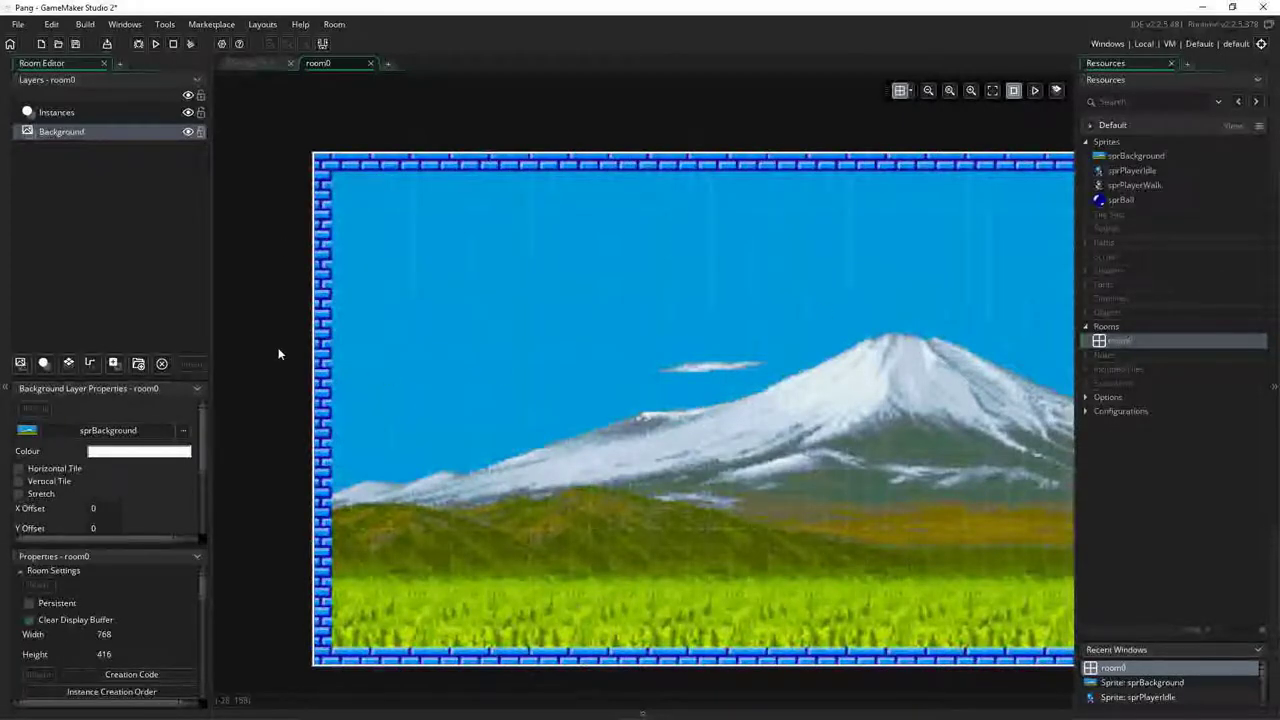
key("ctrl+g")
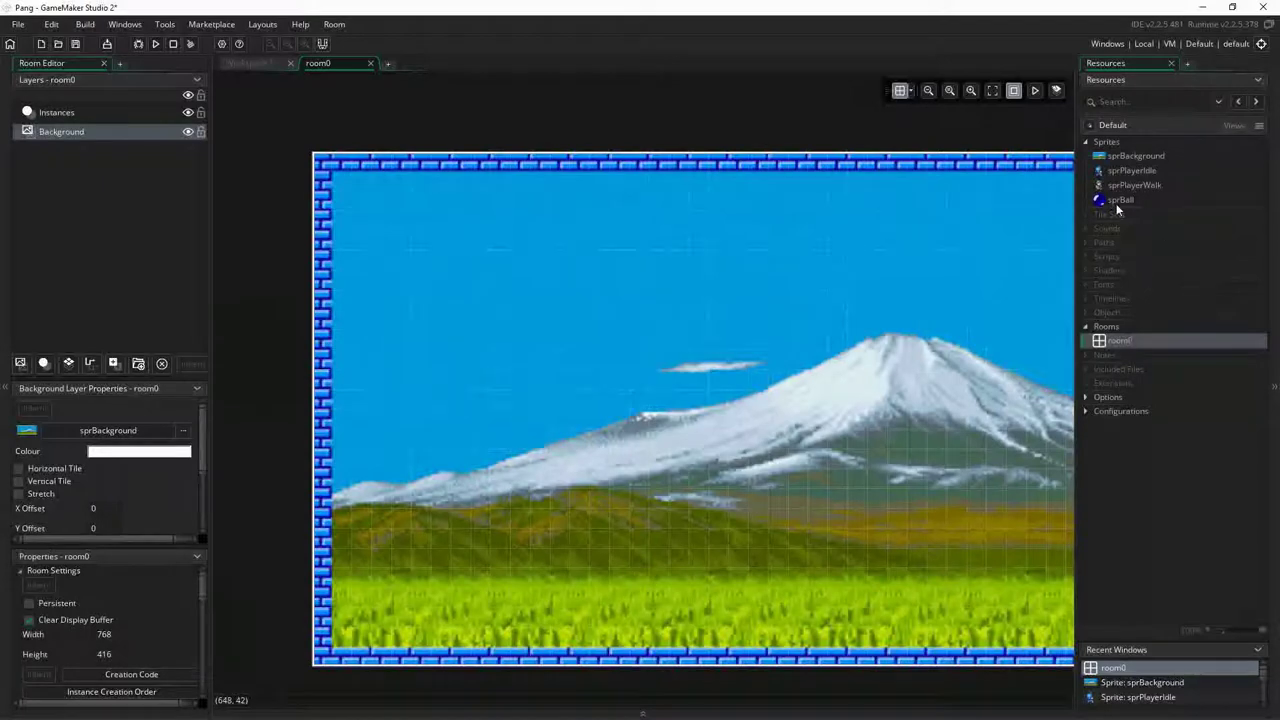
Create an object named objPlayer and assign it the sprPlayerIdle sprite
left_click(1107, 312)
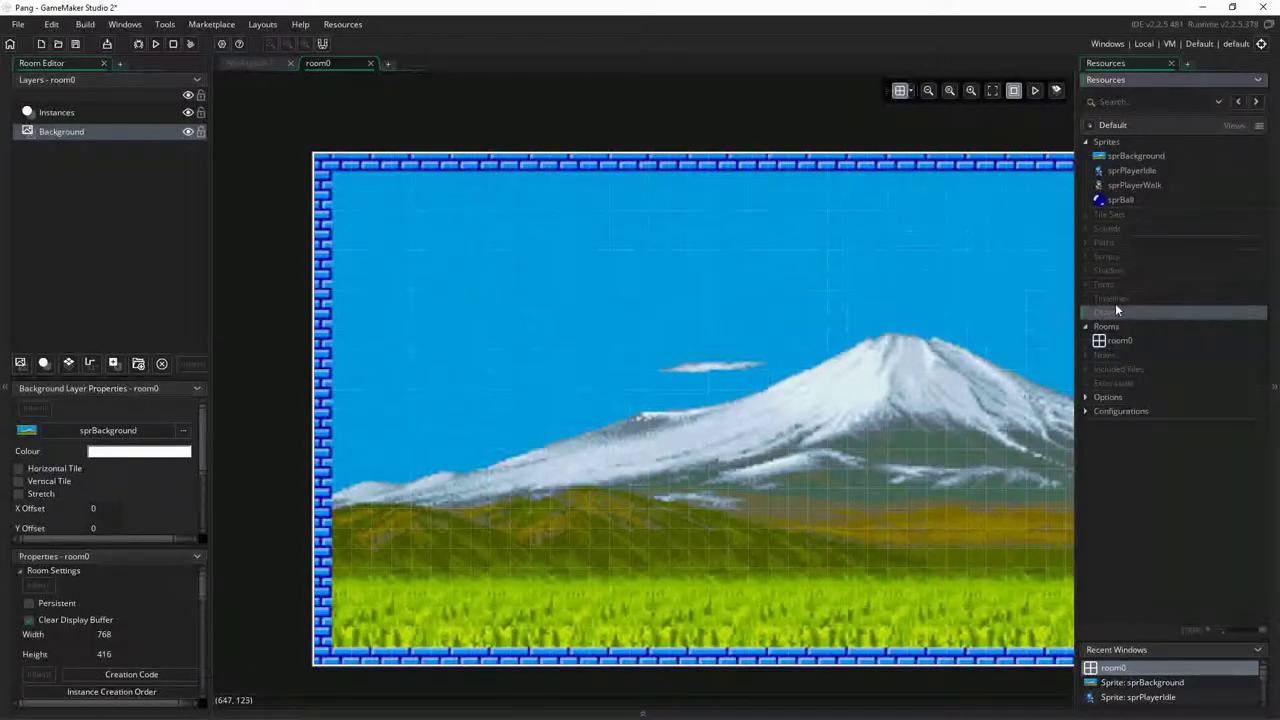
right_click(1111, 309)
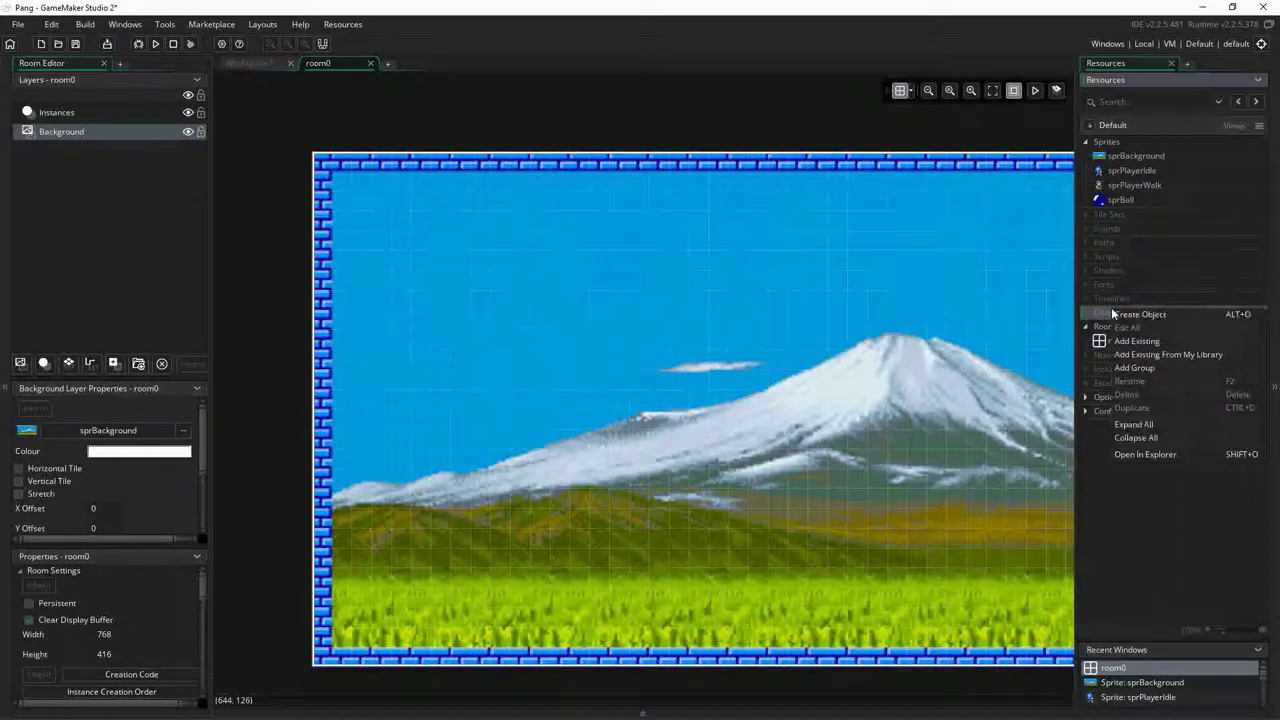
left_click(1149, 317)
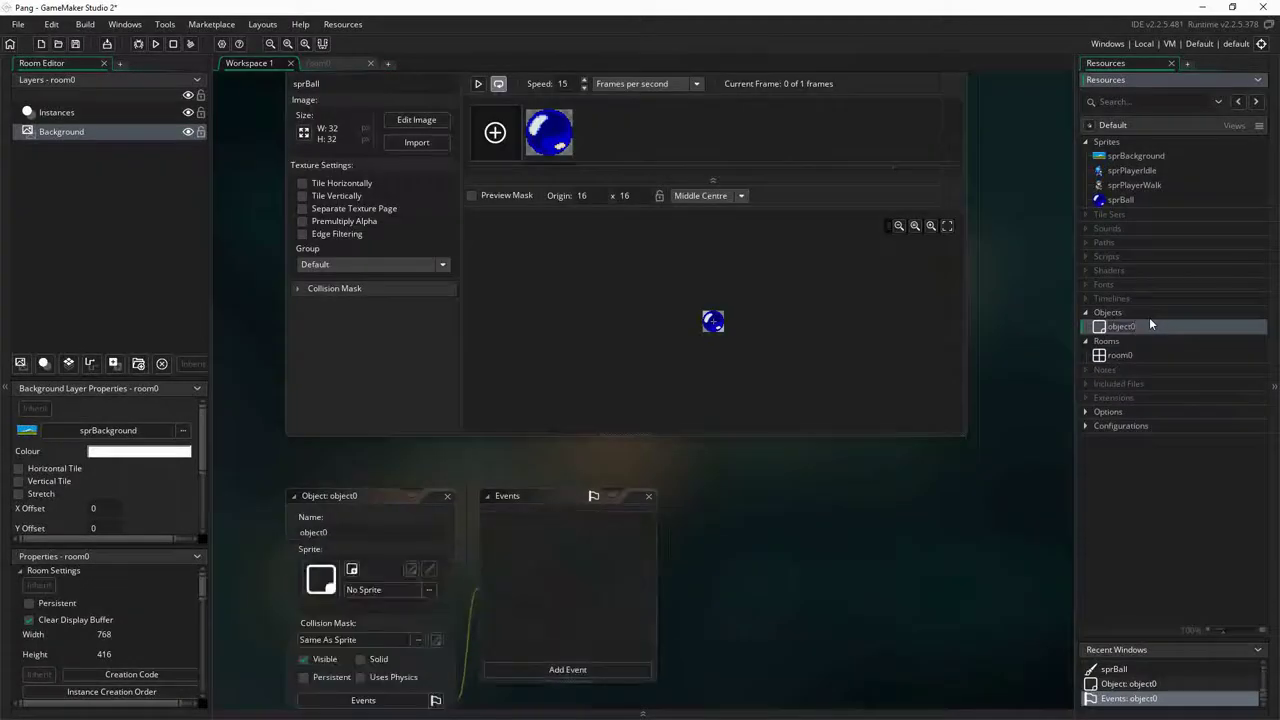
type("objPlayer")
key("Return")
left_click(426, 586)
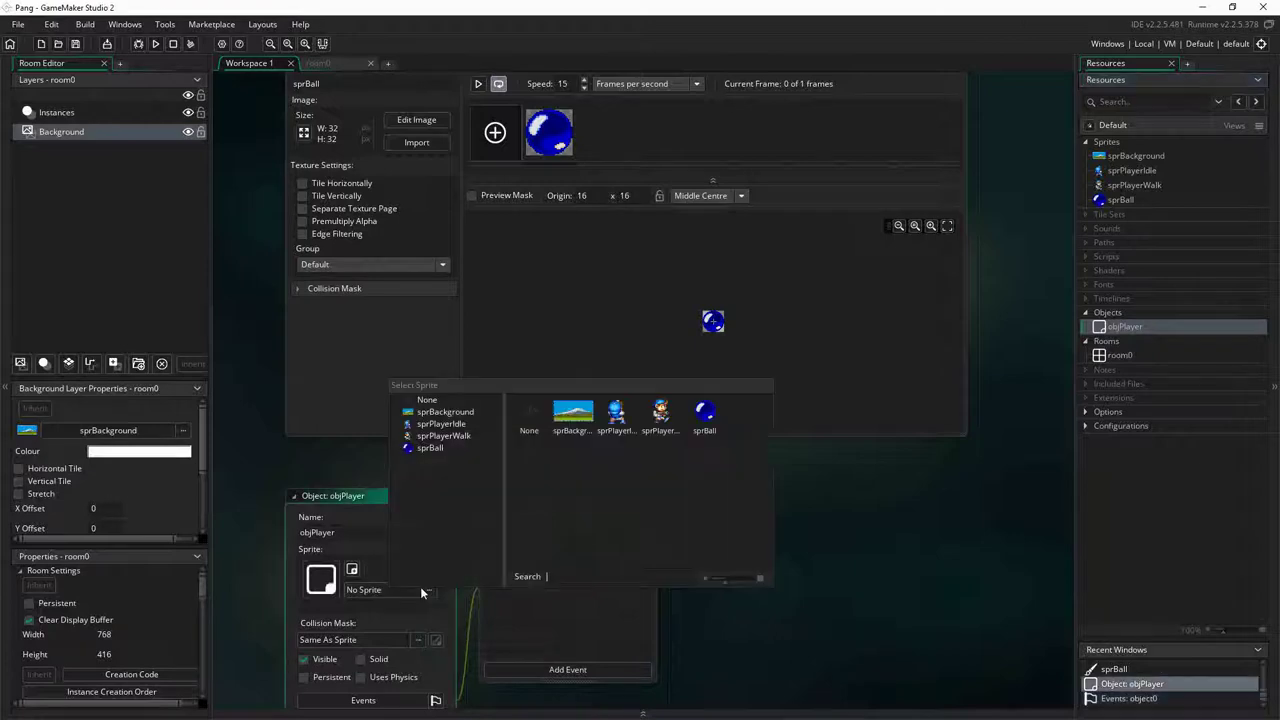
left_click(614, 428)
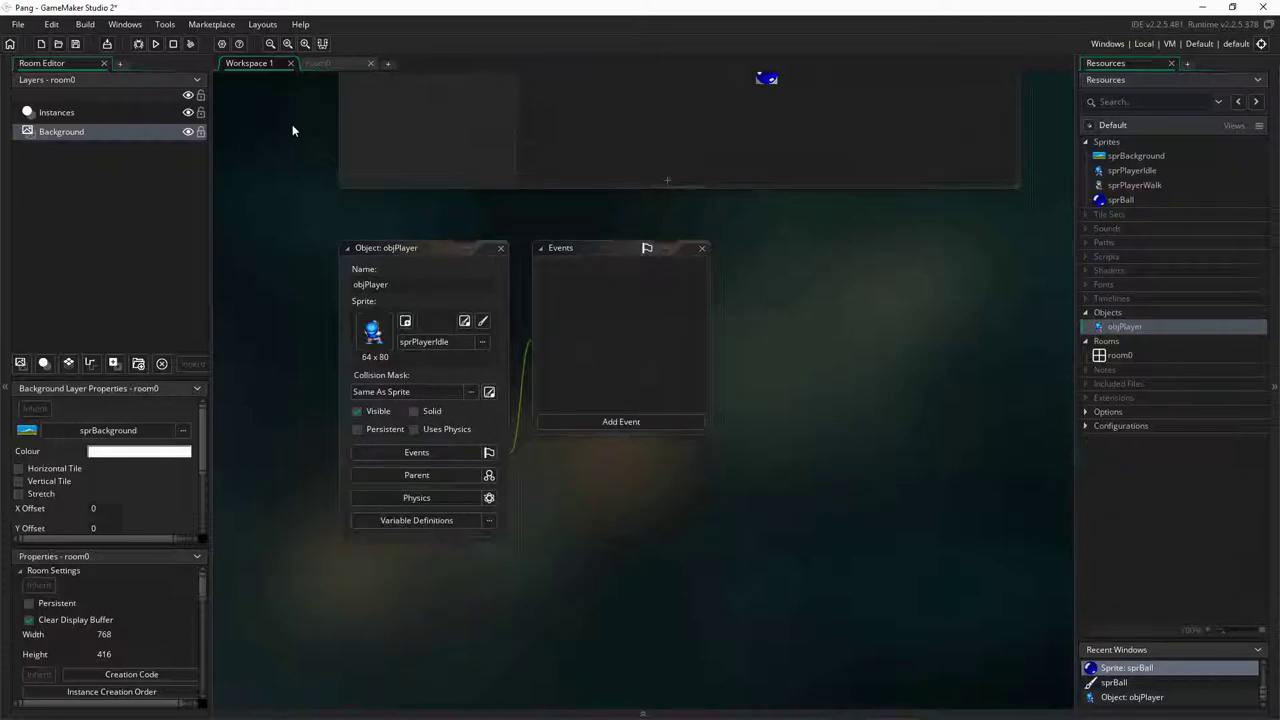
Place an instance of objPlayer on the Instances layer of room0, in front of the mountain
double_click(1150, 356)
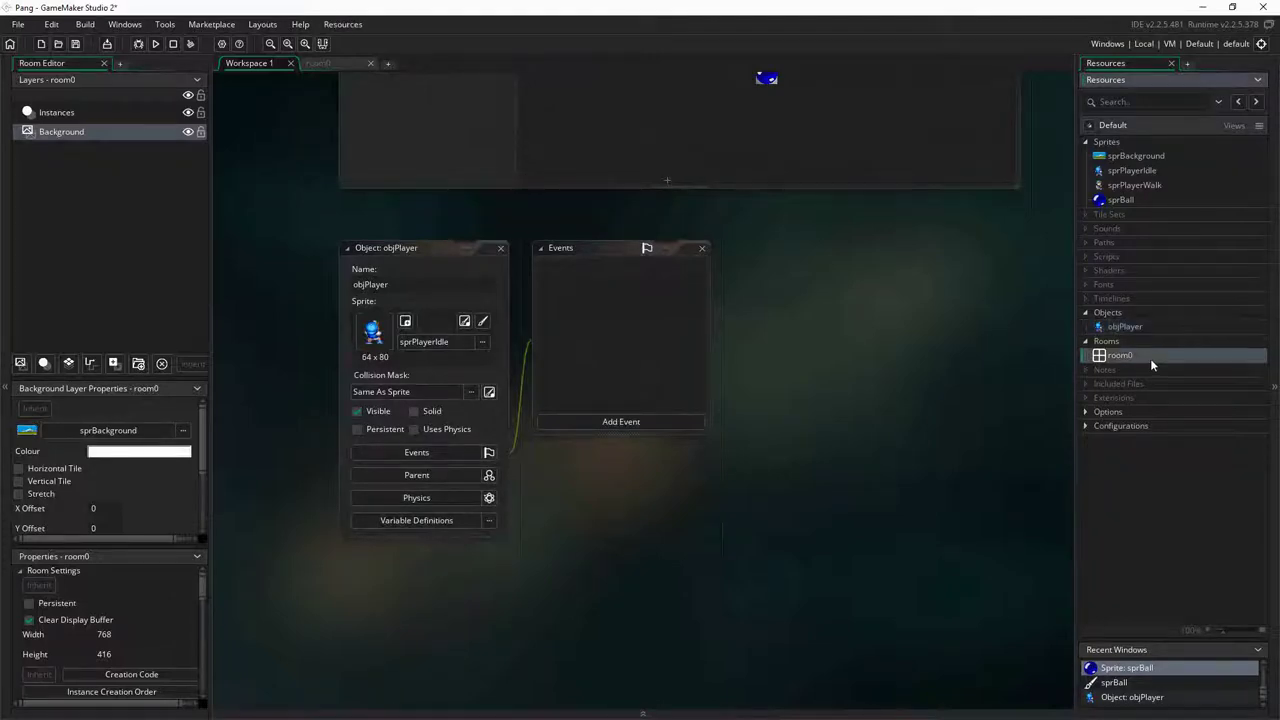
left_click_drag(1188, 326, 808, 447)
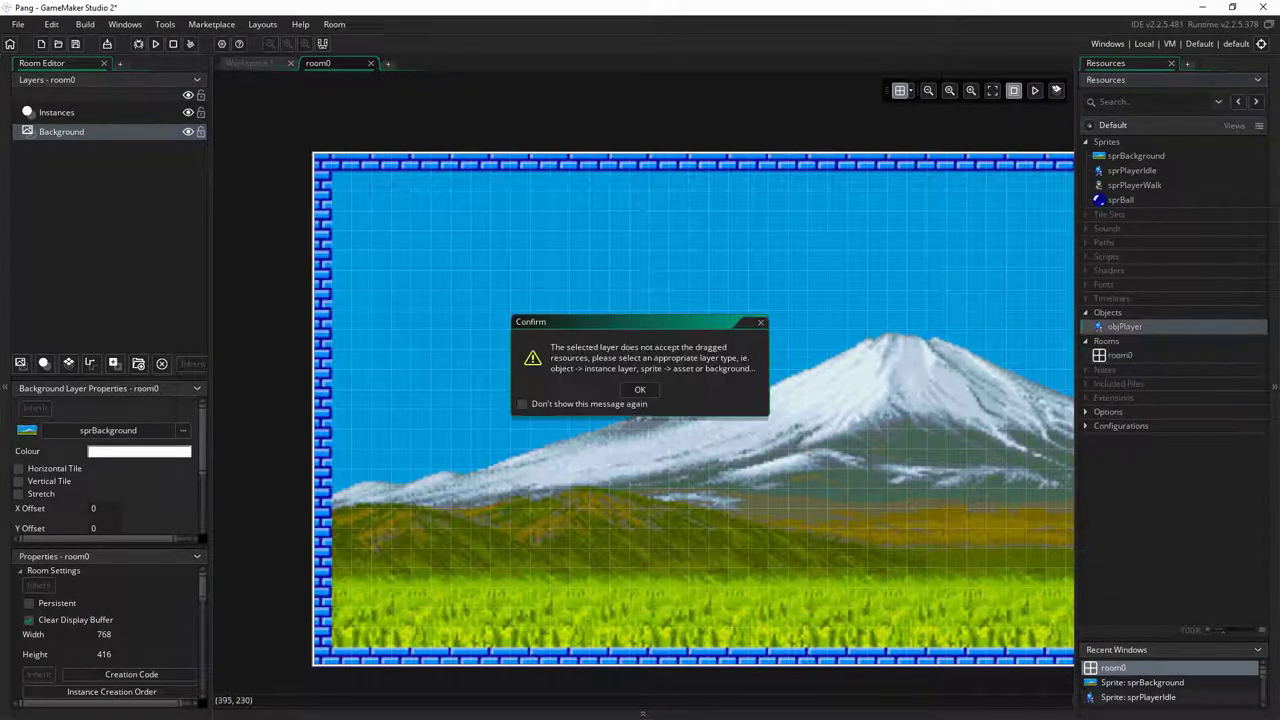
left_click(640, 389)
left_click(60, 113)
left_click_drag(1144, 345, 860, 500)
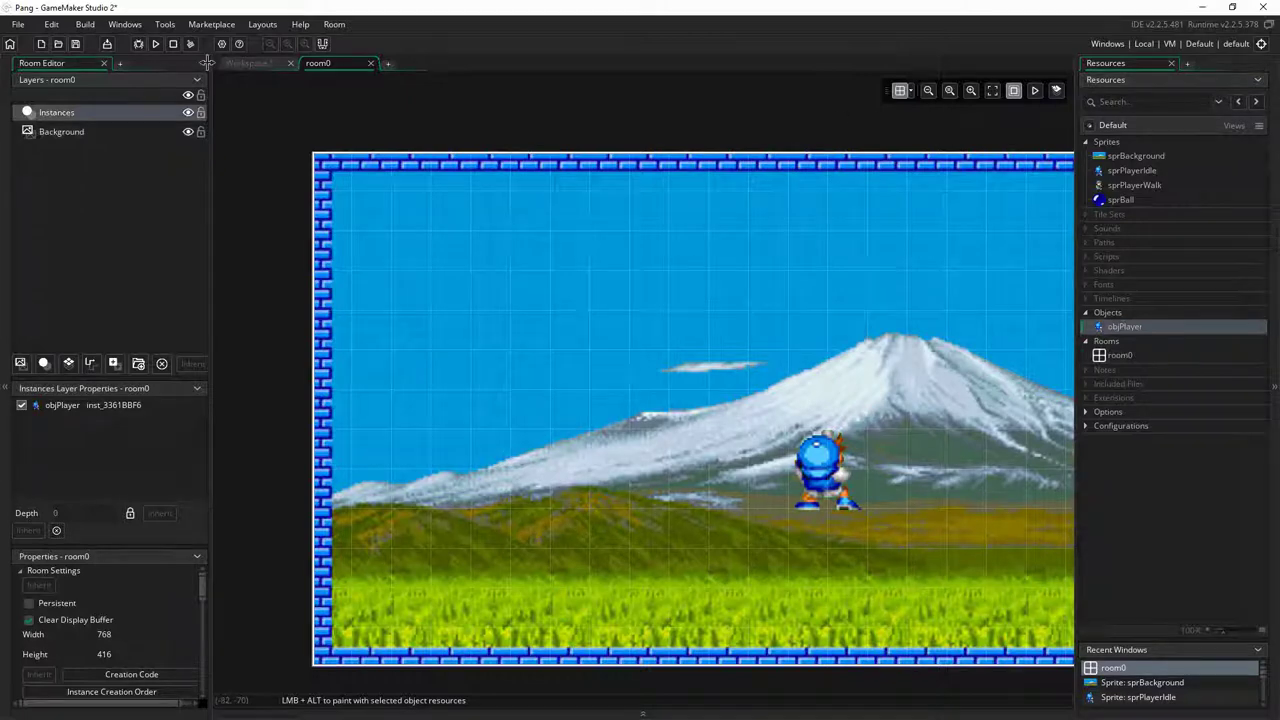
Run the game to check the player in the room, and close the game window
middle_click_drag(860, 422, 722, 412)
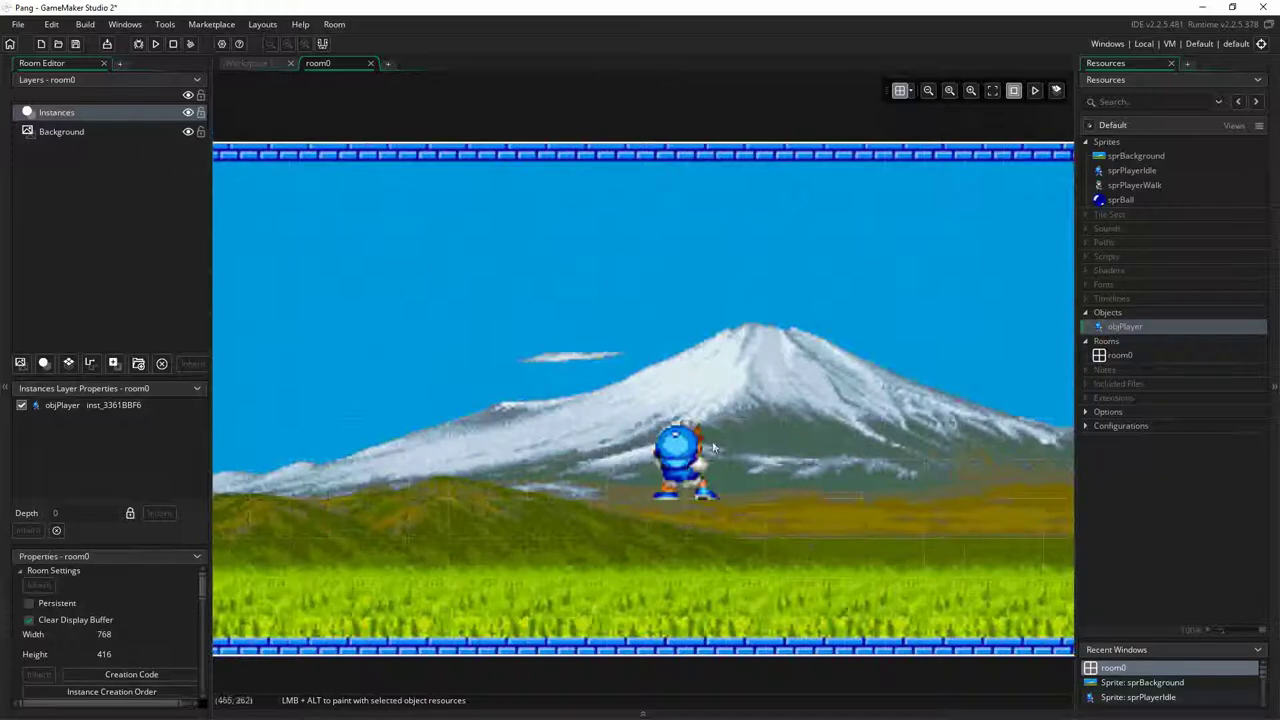
left_click(155, 44)
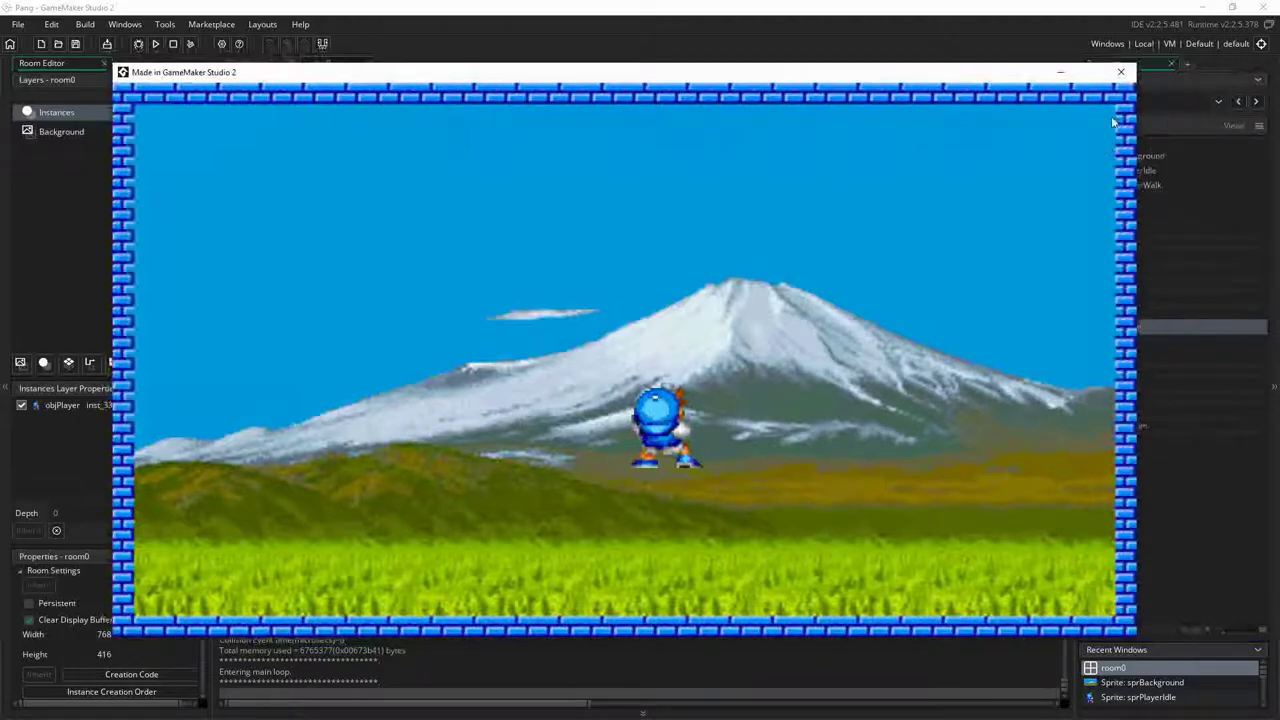
left_click(1121, 71)
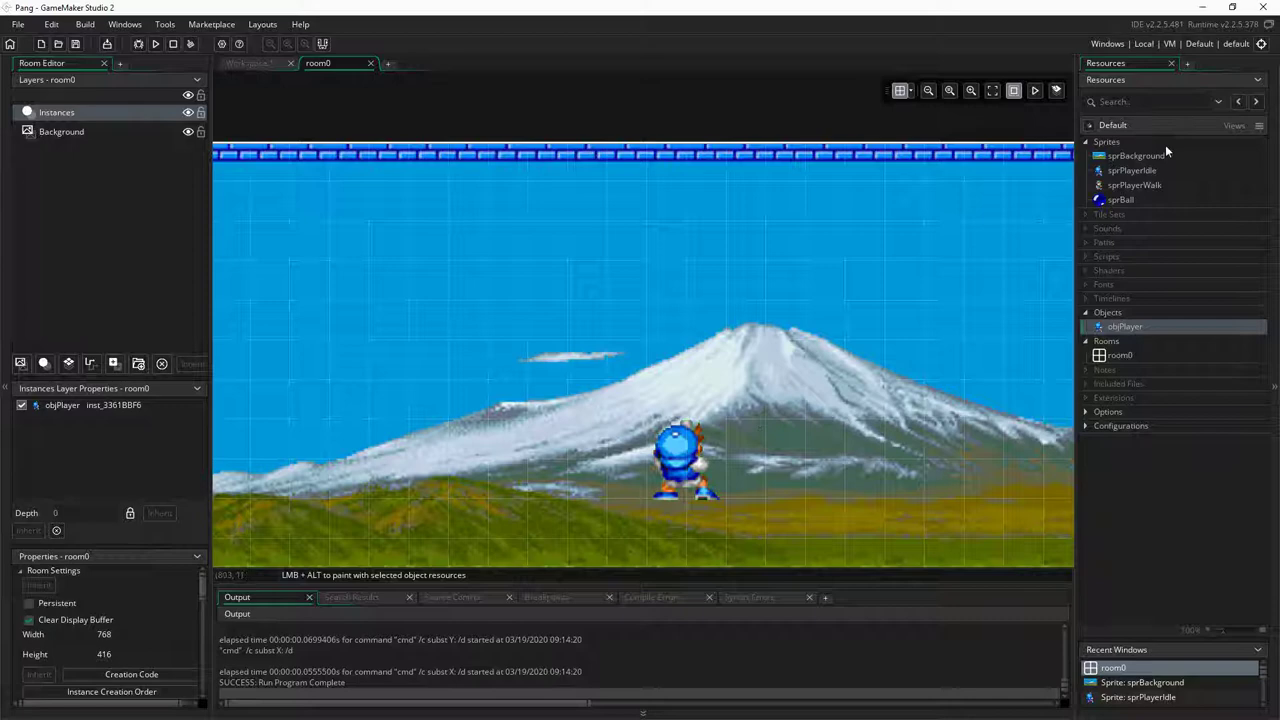
Set sprPlayerIdle's vertical origin to 74 and increase sprPlayerWalk's vertical origin by one pixel
scroll(690, 500, "up", 4, "ctrl")
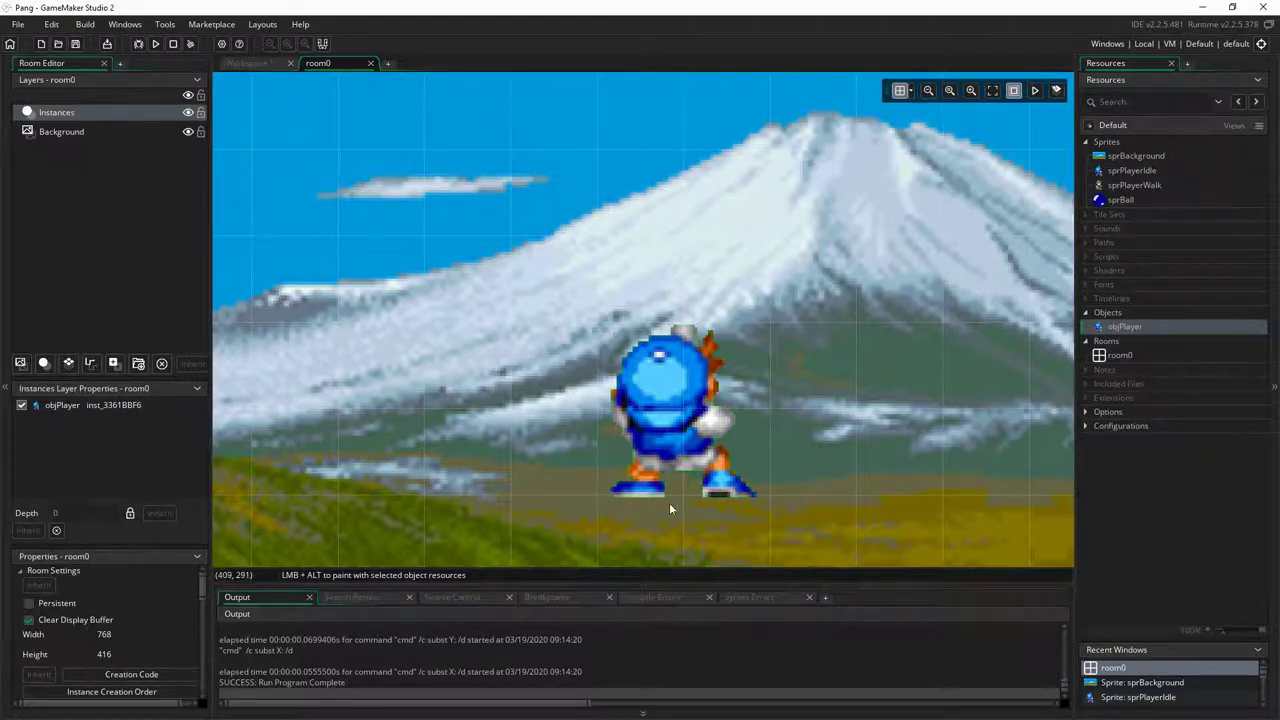
double_click(1128, 172)
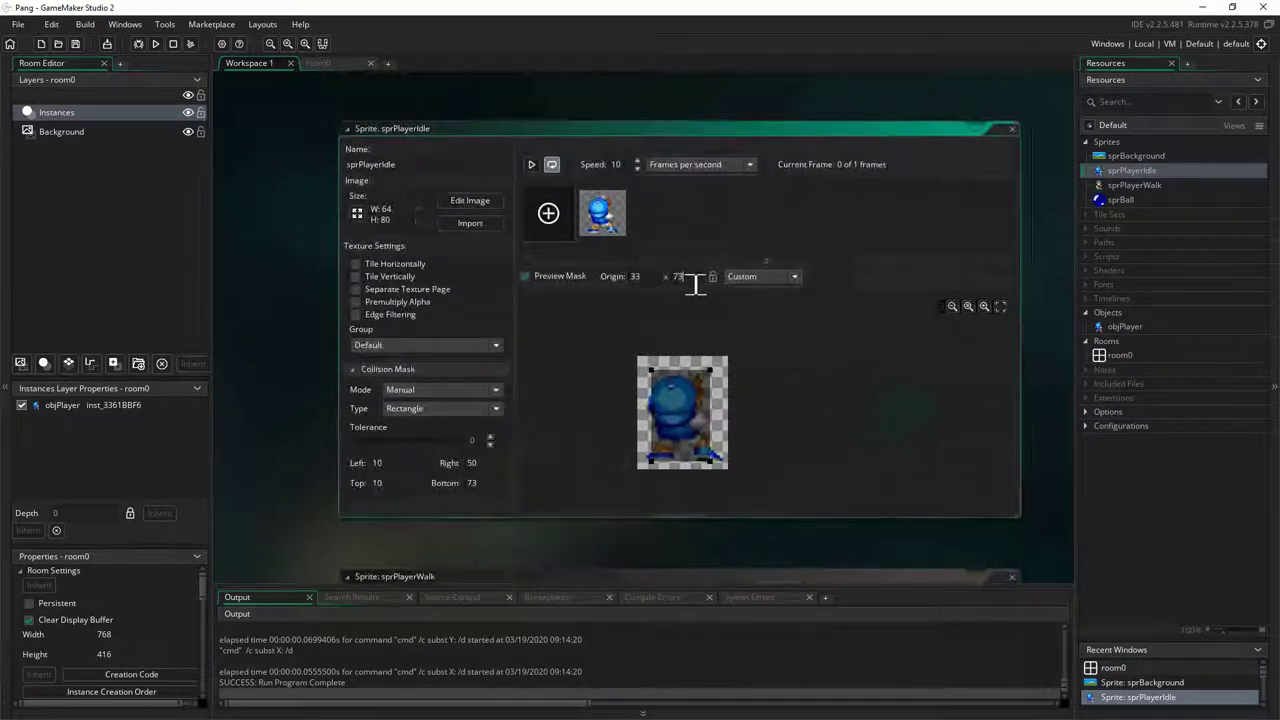
scroll(697, 284, "up", 1)
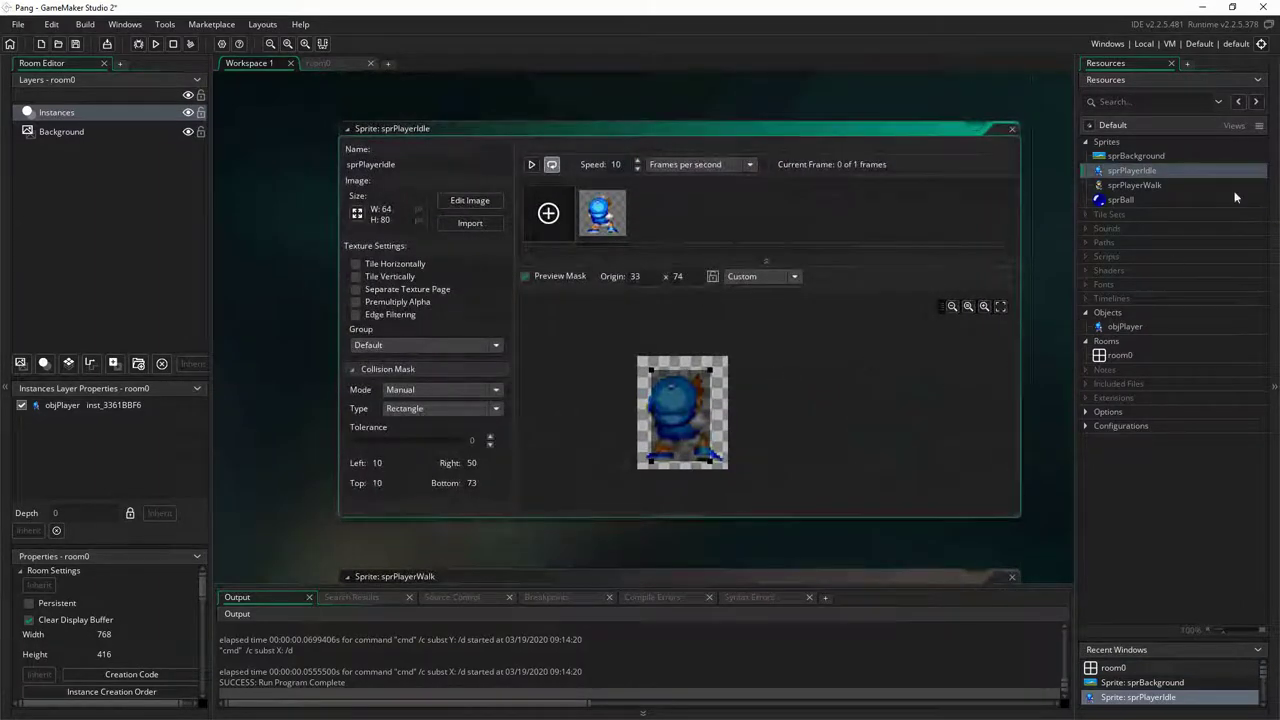
left_click(1140, 187)
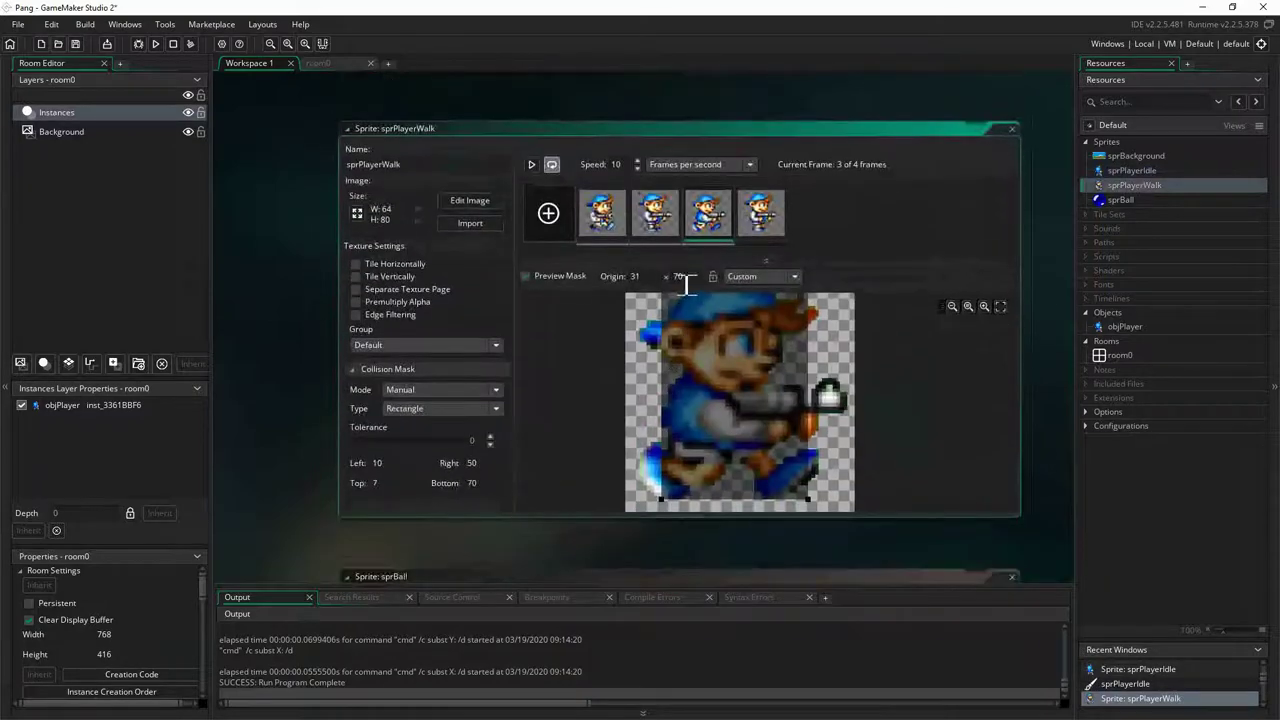
scroll(697, 282, "up", 1)
Return to room0 and check the player's feet against the grid and its position in the whole room
double_click(1118, 355)
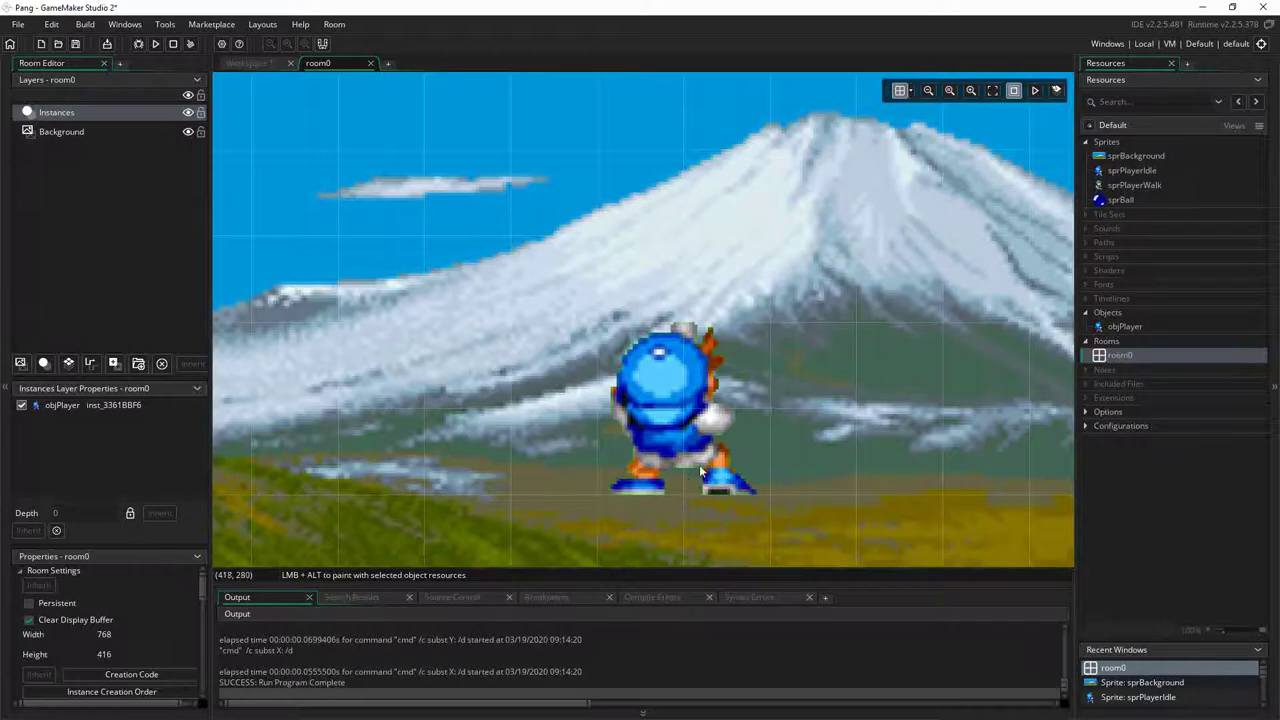
scroll(676, 470, "down", 2)
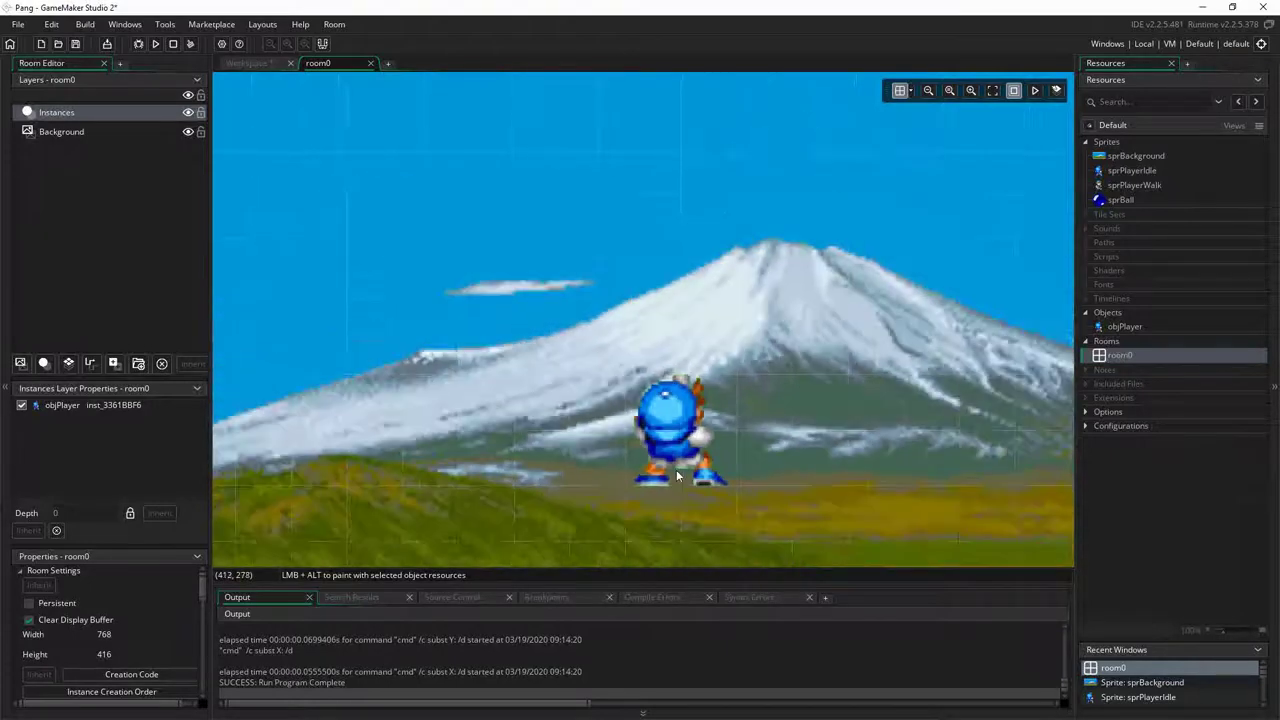
scroll(676, 476, "down", 2)
scroll(661, 430, "down", 1)
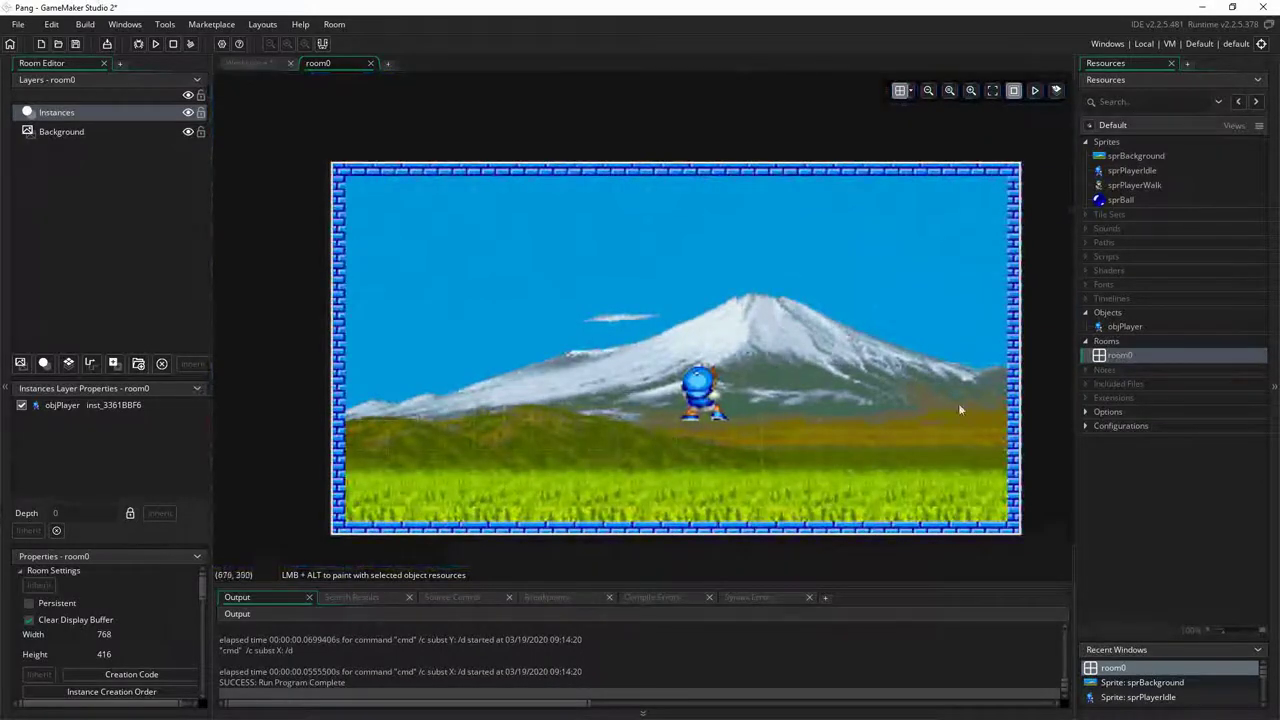
Open objPlayer and add a Step event
double_click(1130, 327)
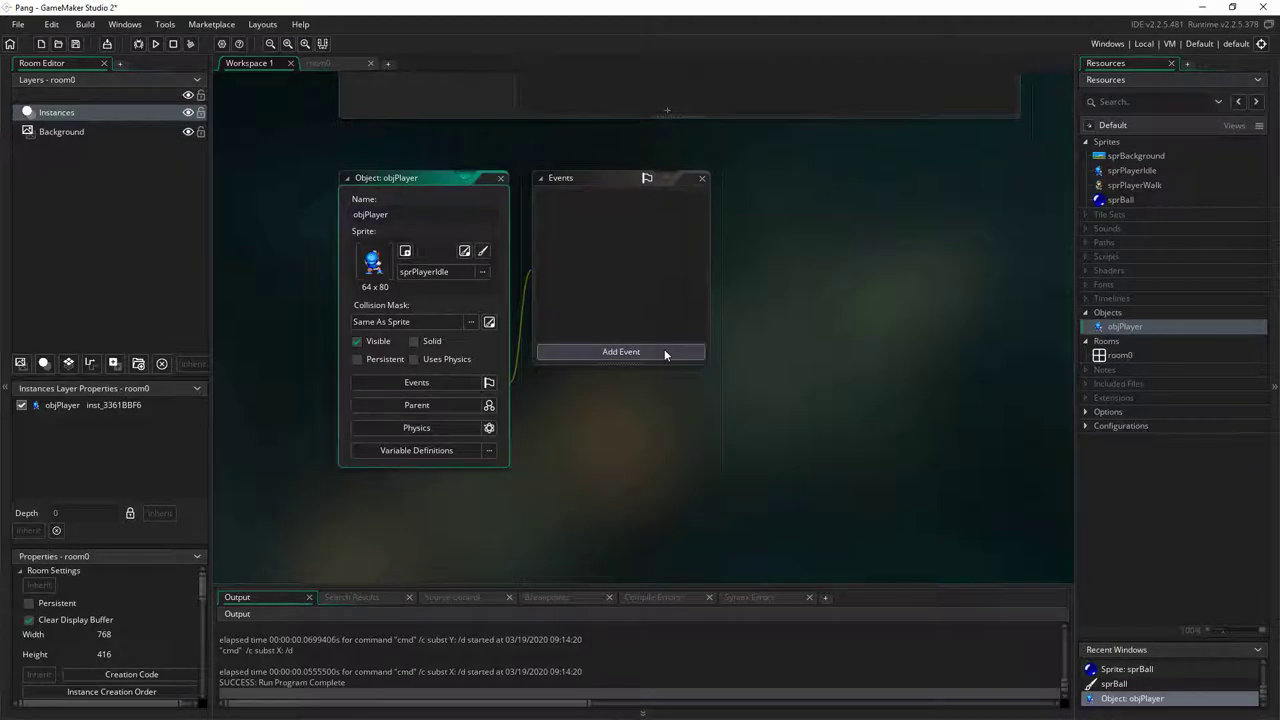
left_click(600, 354)
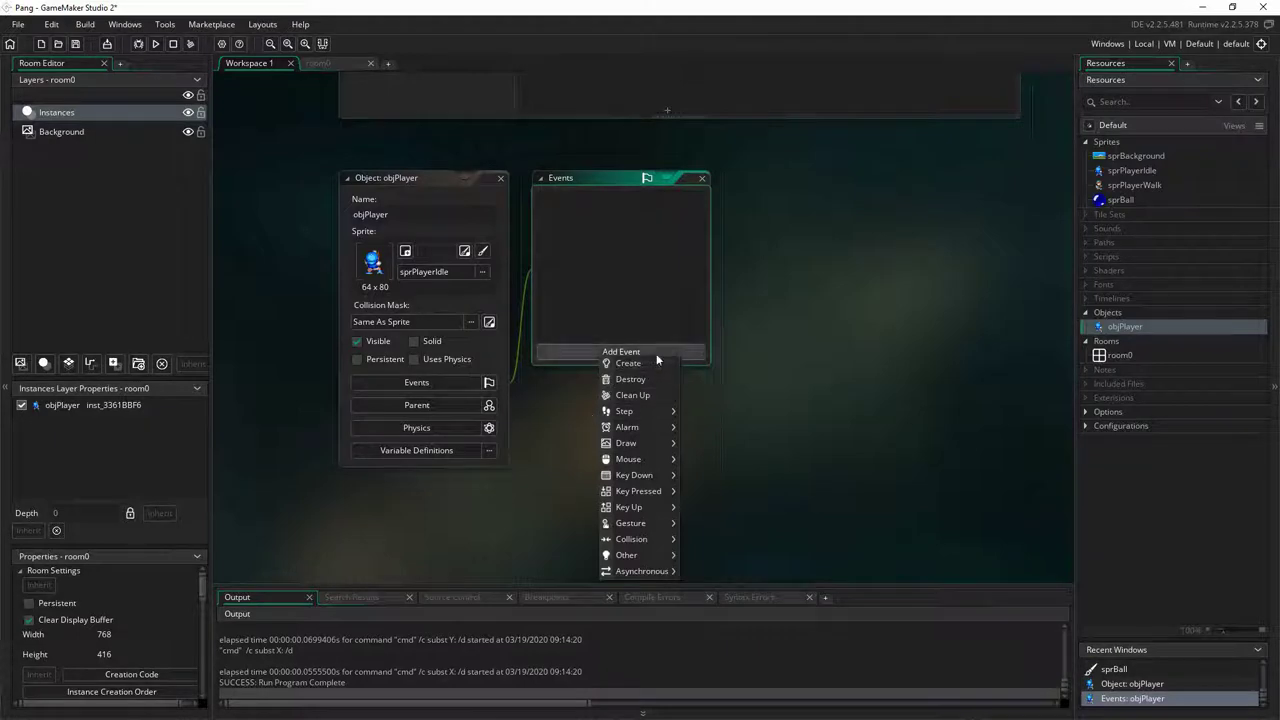
mouse_move(668, 412)
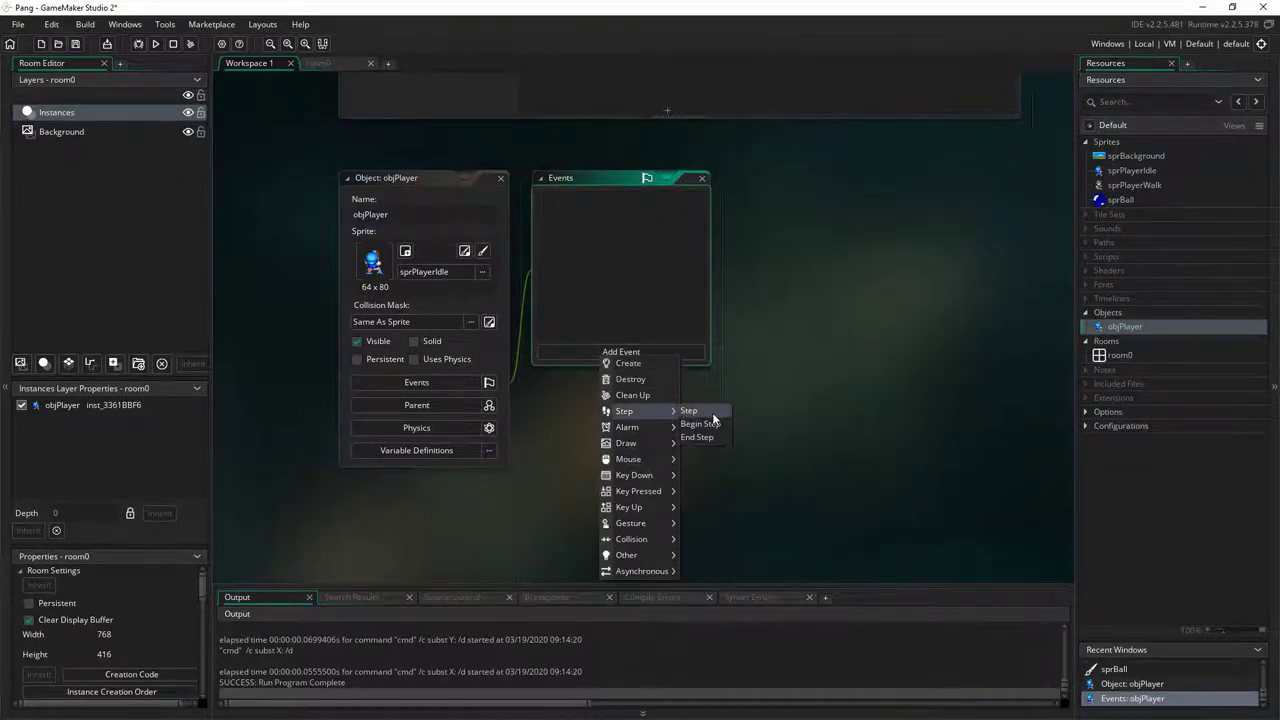
left_click(712, 412)
Add a variable definition named maxSpeed to objPlayer with a default of 6
left_click(424, 446)
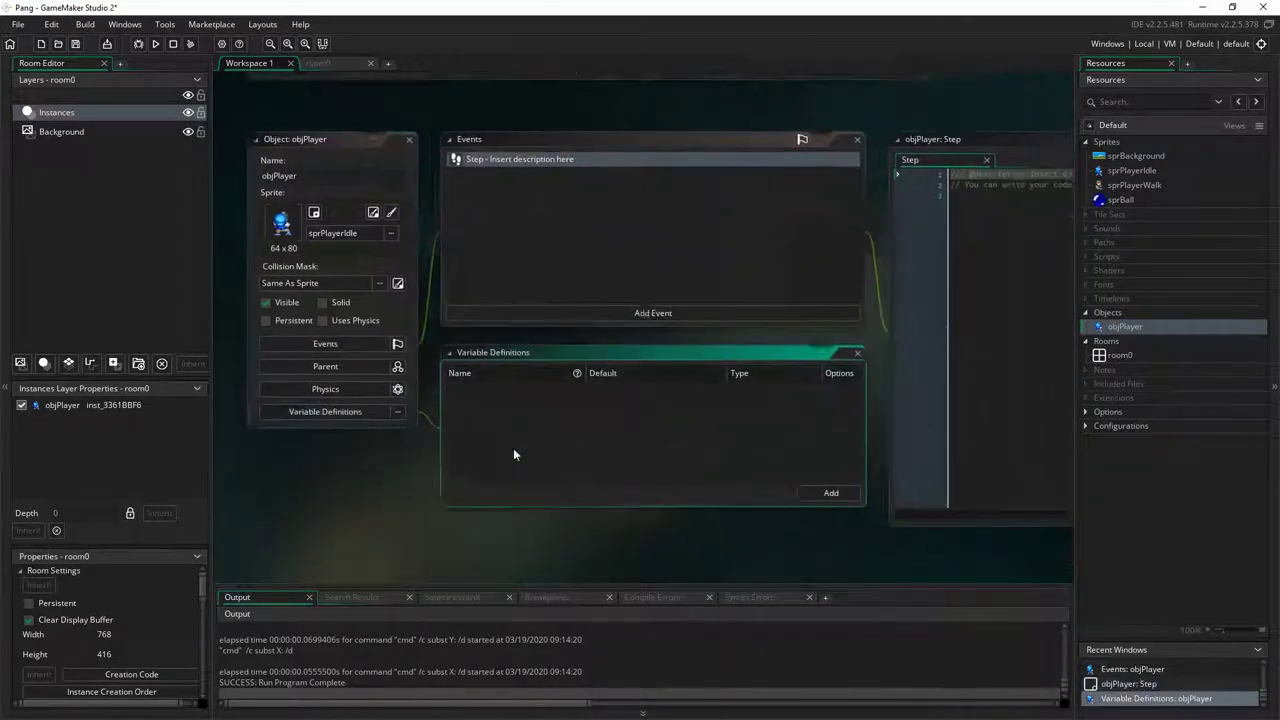
left_click(806, 484)
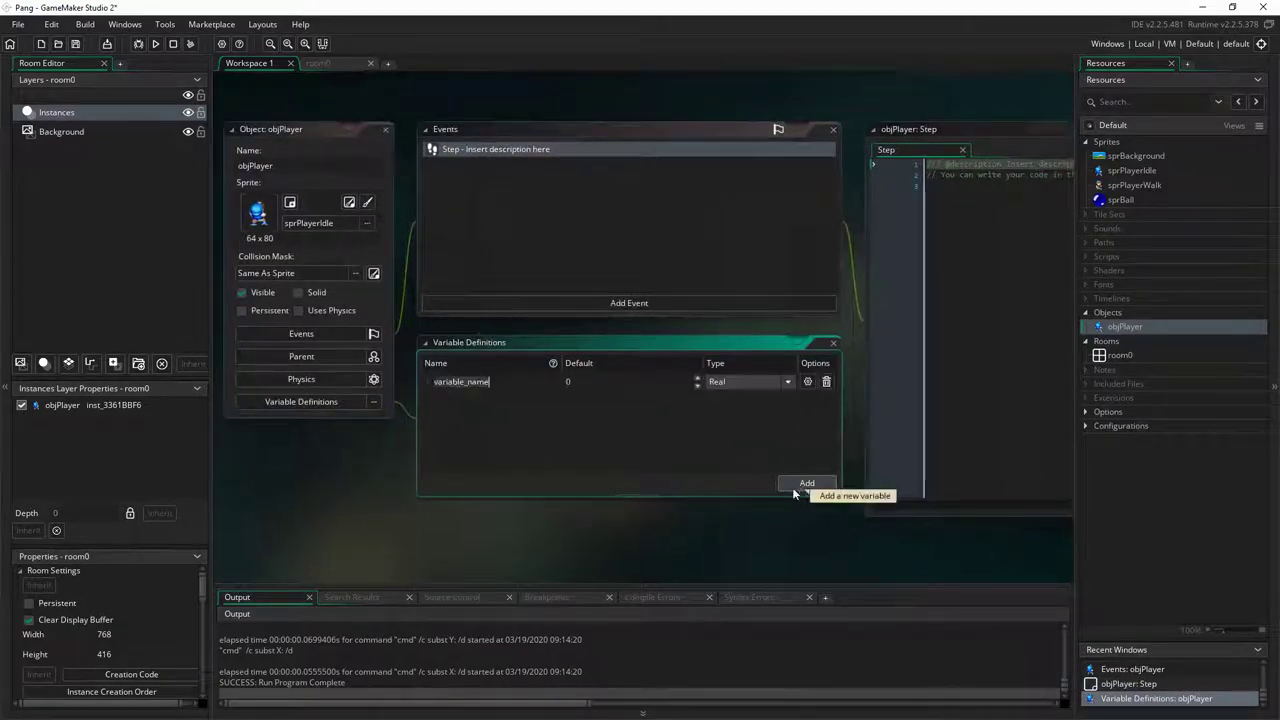
type("maxSpeed")
key("Tab")
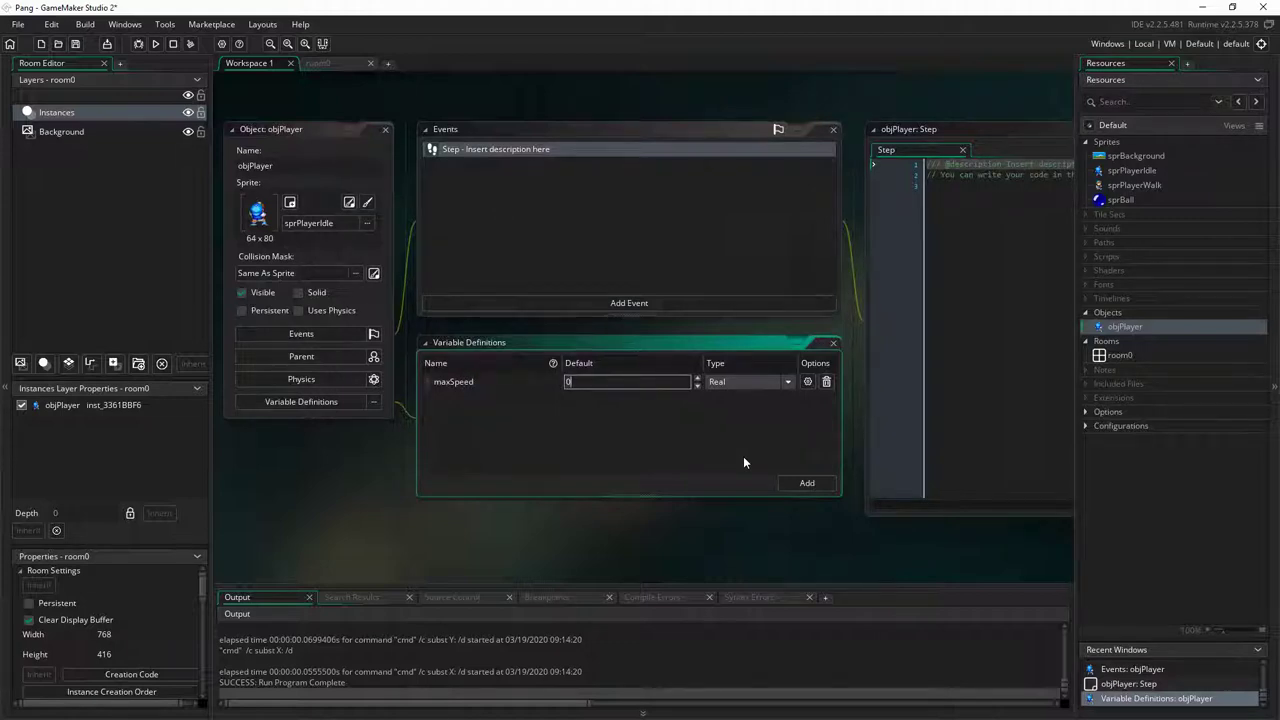
type("6")
key("Return")
Add a second variable definition named accel to objPlayer with a default of 1
left_click(807, 484)
type("accel")
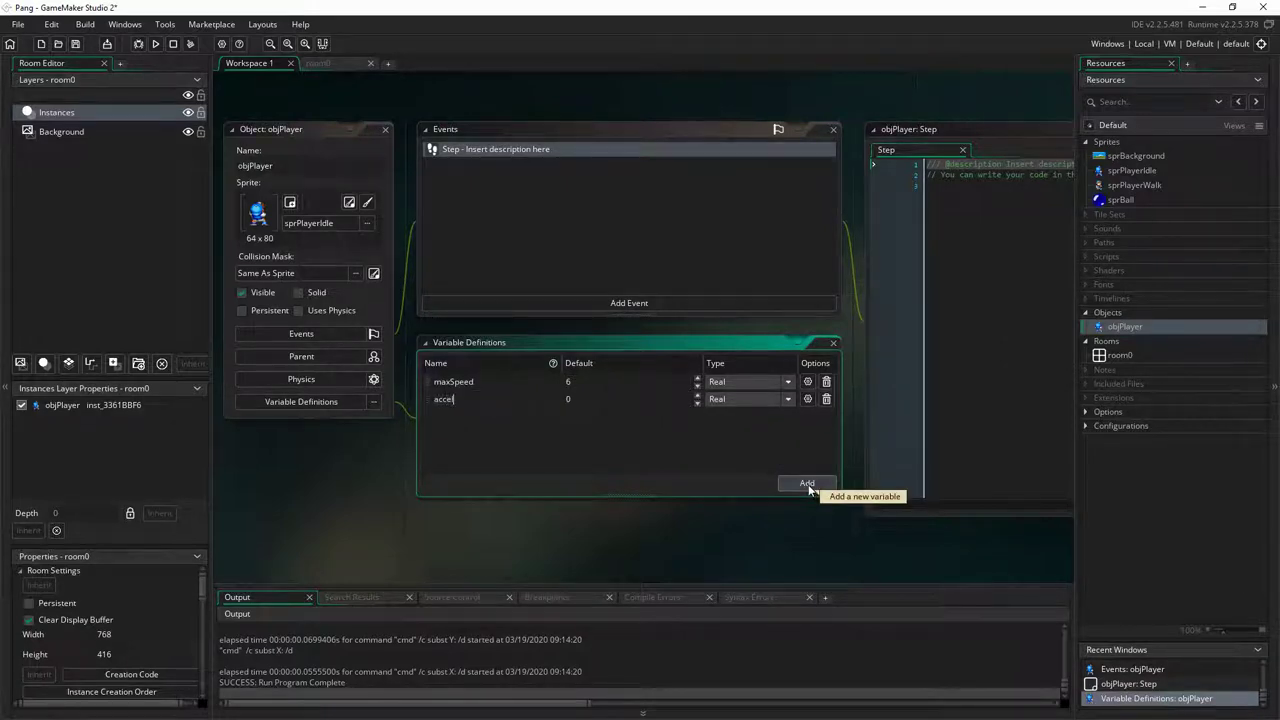
key("Tab")
type("1")
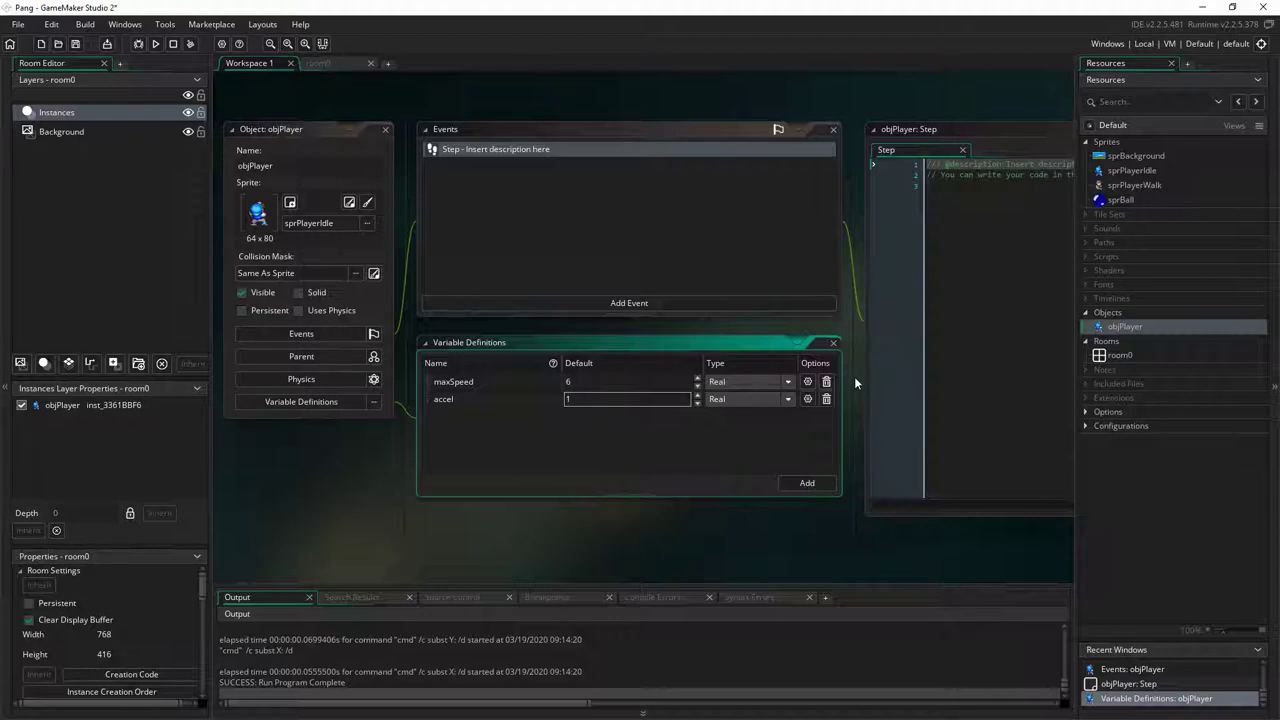
Replace the default comments in objPlayer's Step event code with the comment "// do horizontal movement"
left_click(996, 226)
middle_click_drag(983, 263, 731, 291)
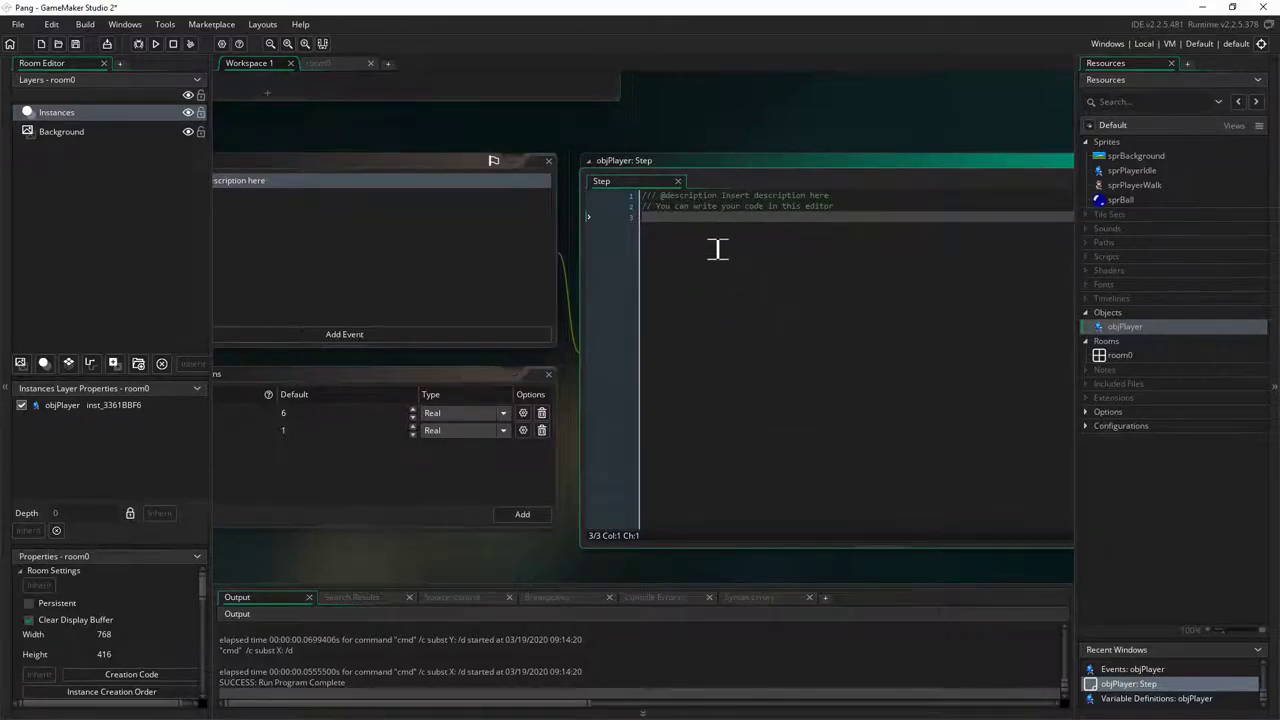
left_click_drag(718, 249, 612, 183)
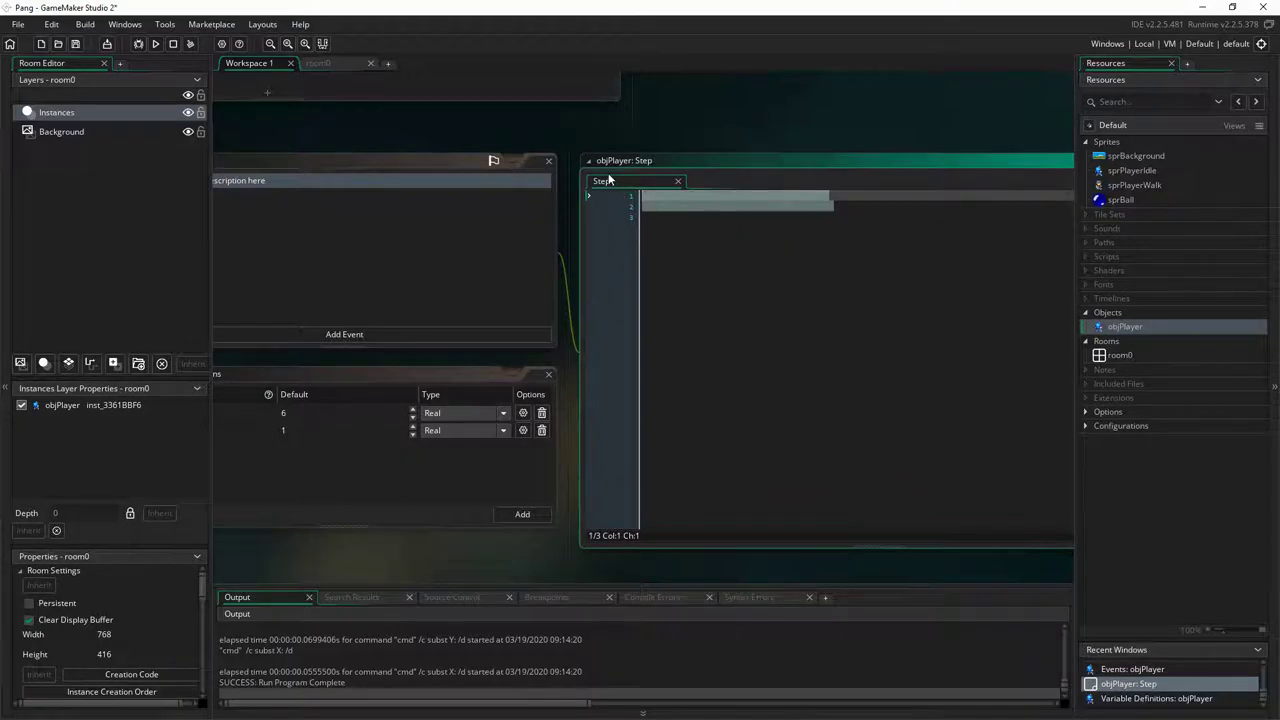
key("Delete")
type("// ")
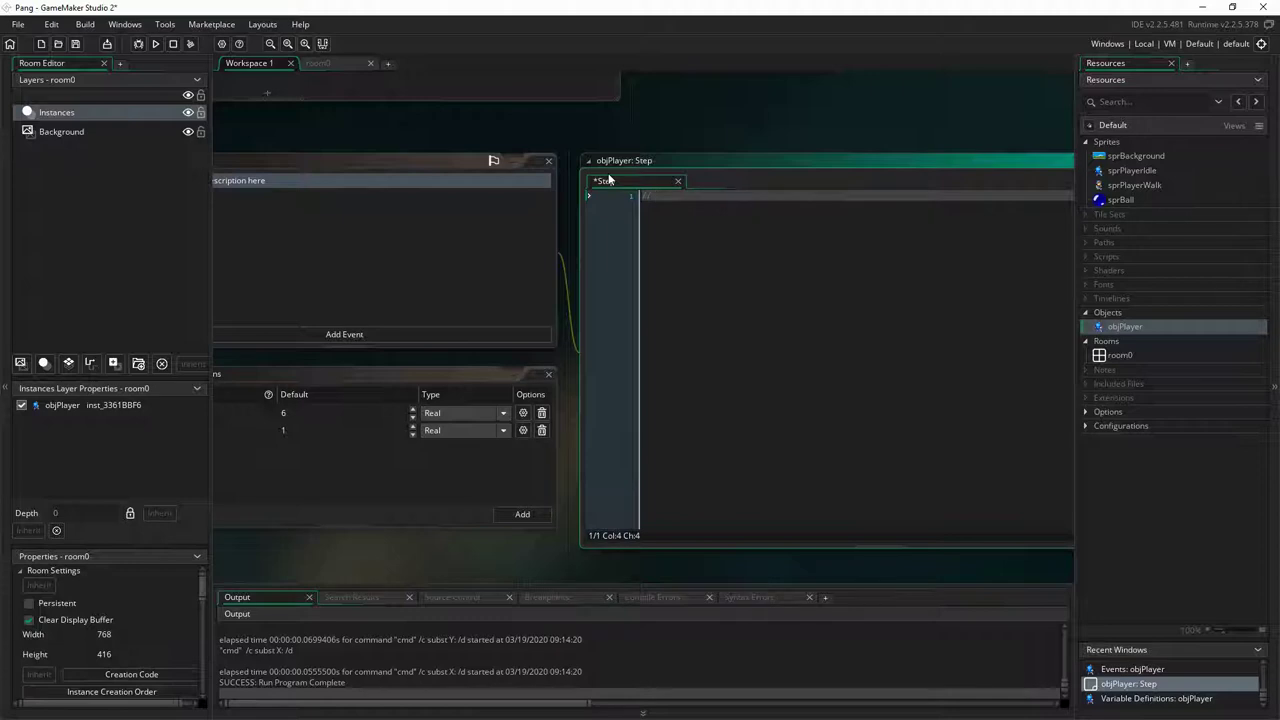
type("do horizontal movement")
key("Return")
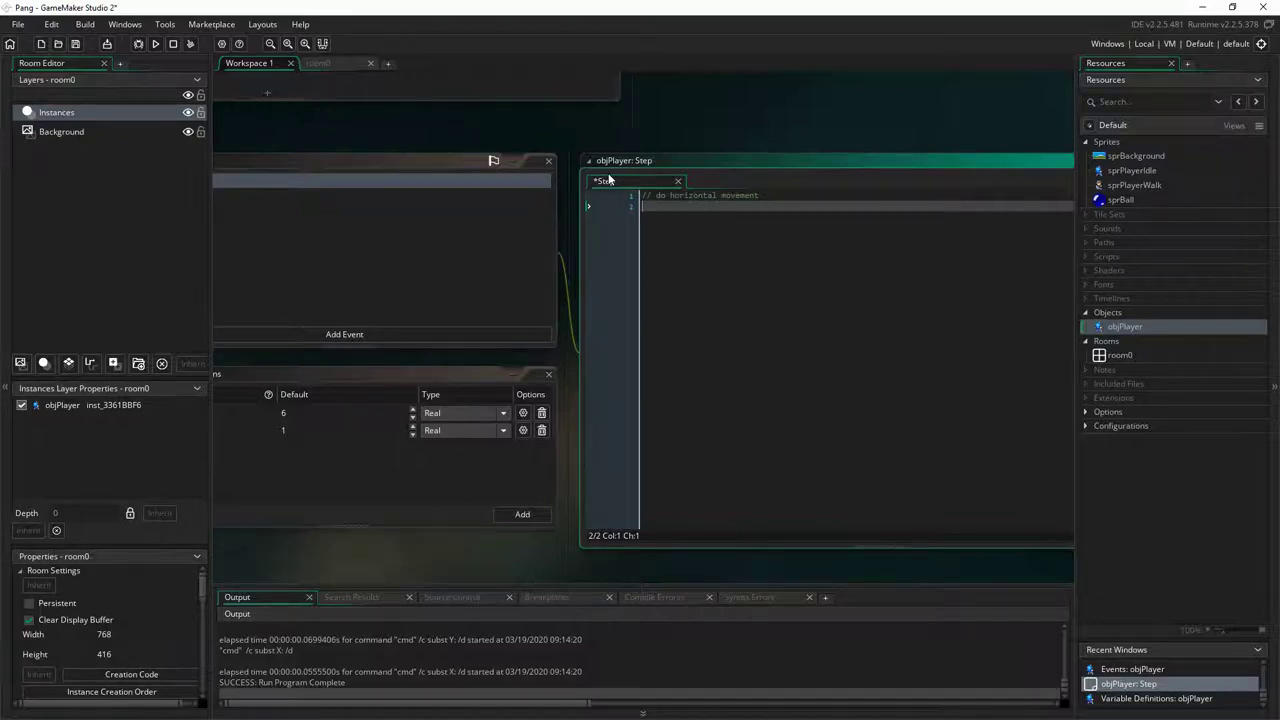
Leave a blank line below the first comment and add the comment "// gather player inputs"
key("shift+Up")
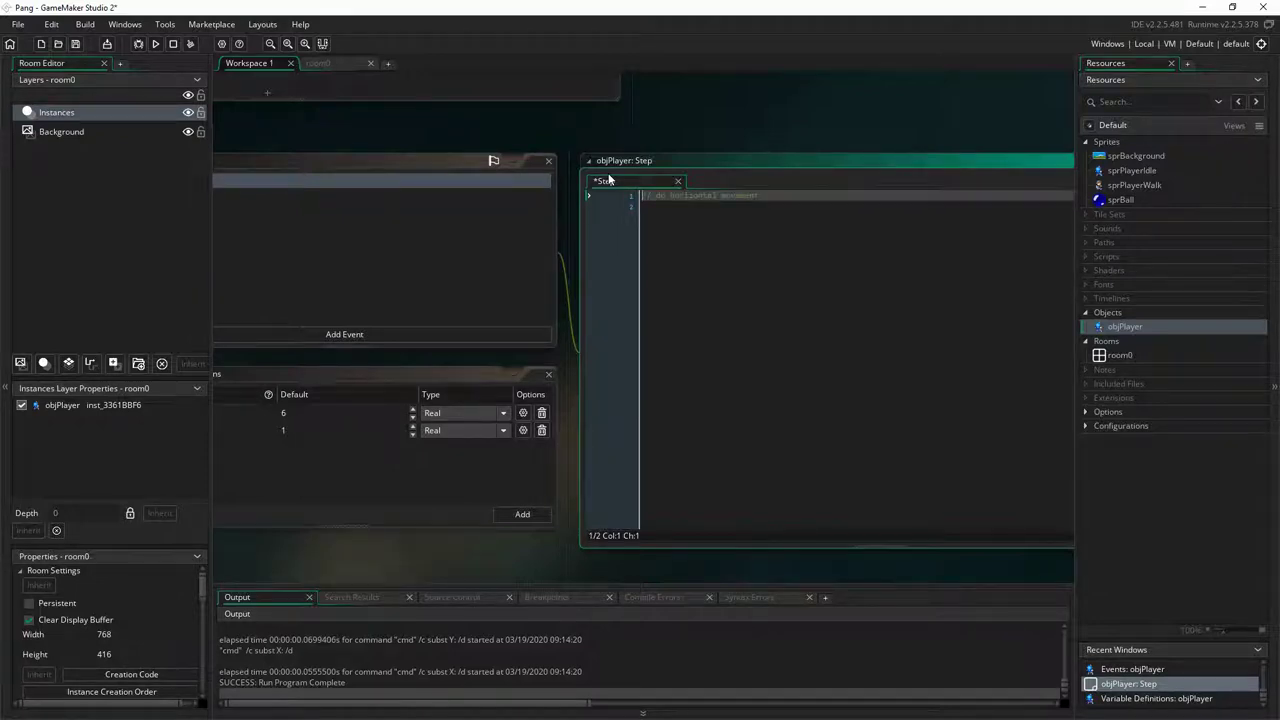
key("Down")
key("Return")
type("// ")
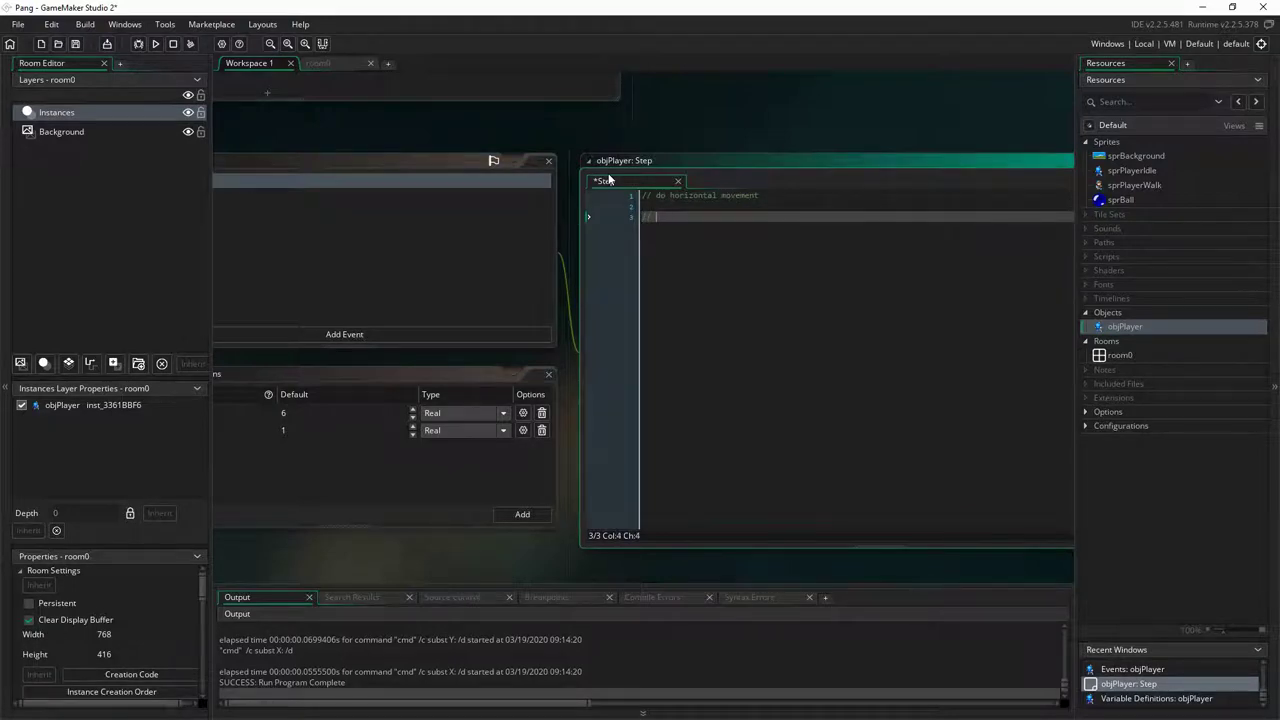
type("gather polys")
key("BackSpace")
key("BackSpace")
key("BackSpace")
key("BackSpace")
key("BackSpace")
type("player input")
key("Return")
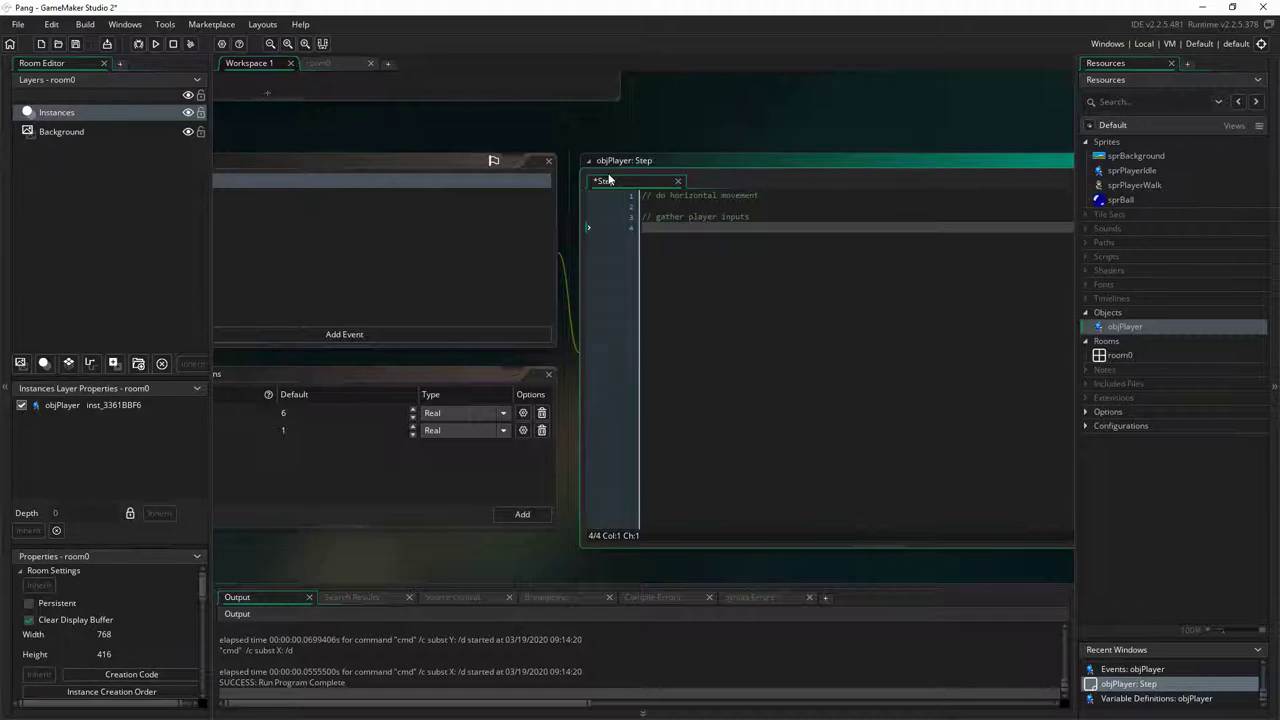
Declare the local variable below the inputs comment with "var targetHSpeed = 0;"
type("var")
left_click_drag(818, 170, 818, 156)
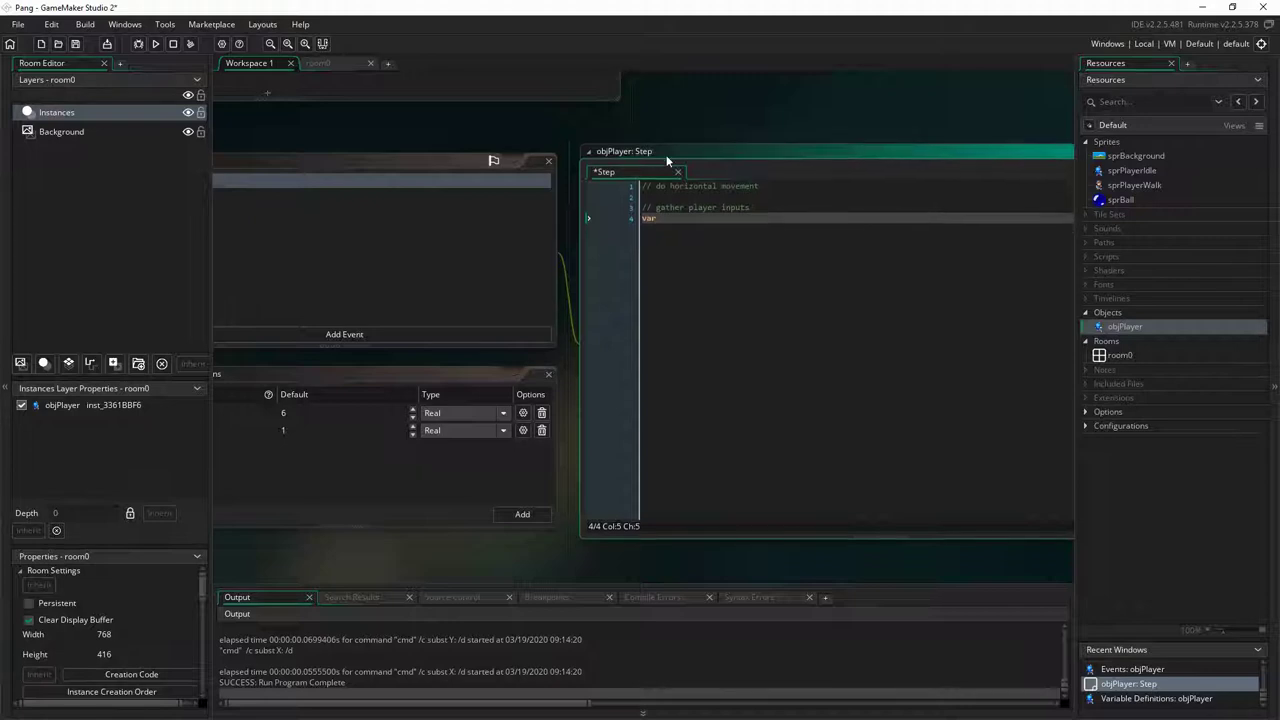
scroll(683, 167, "up", 3, "ctrl")
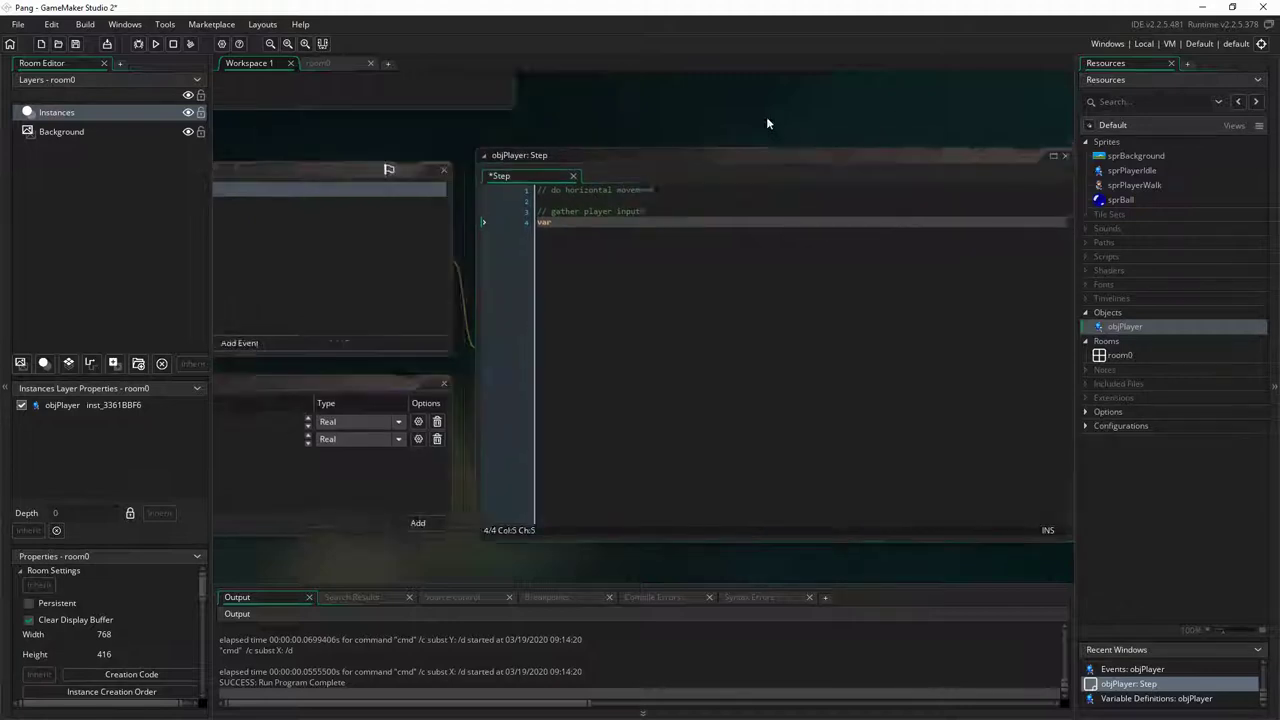
left_click(578, 201)
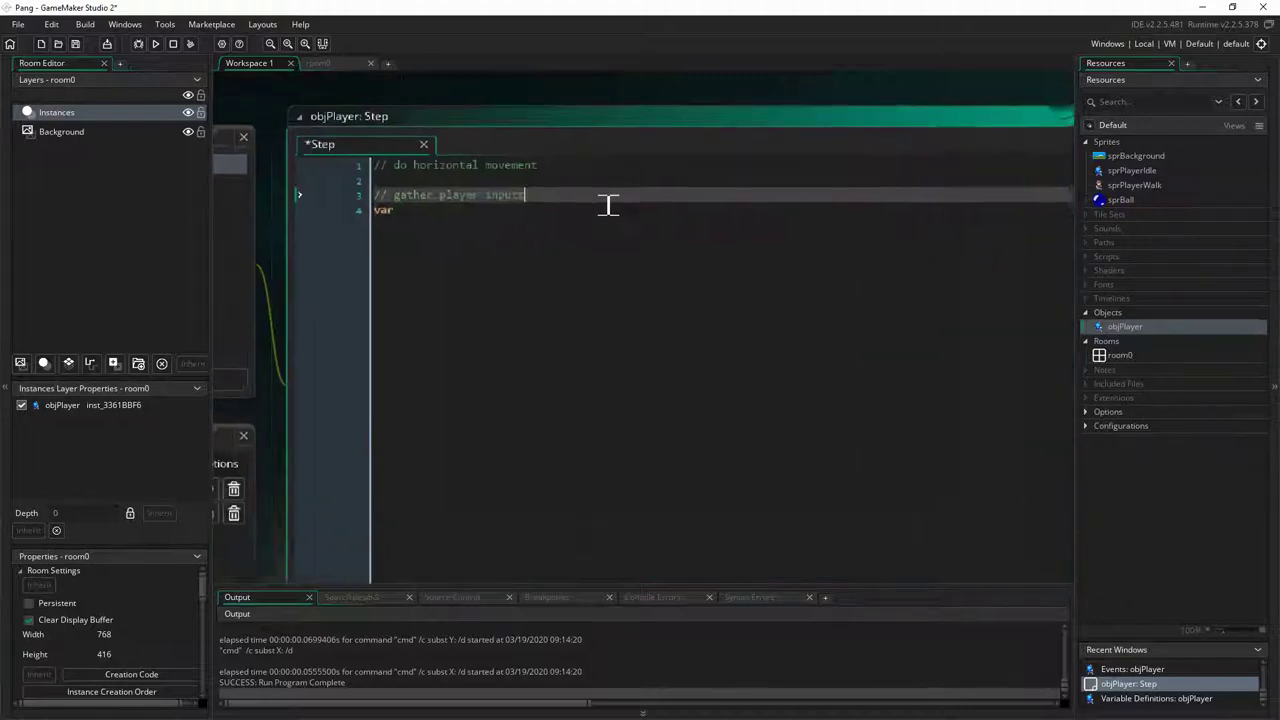
type("target")
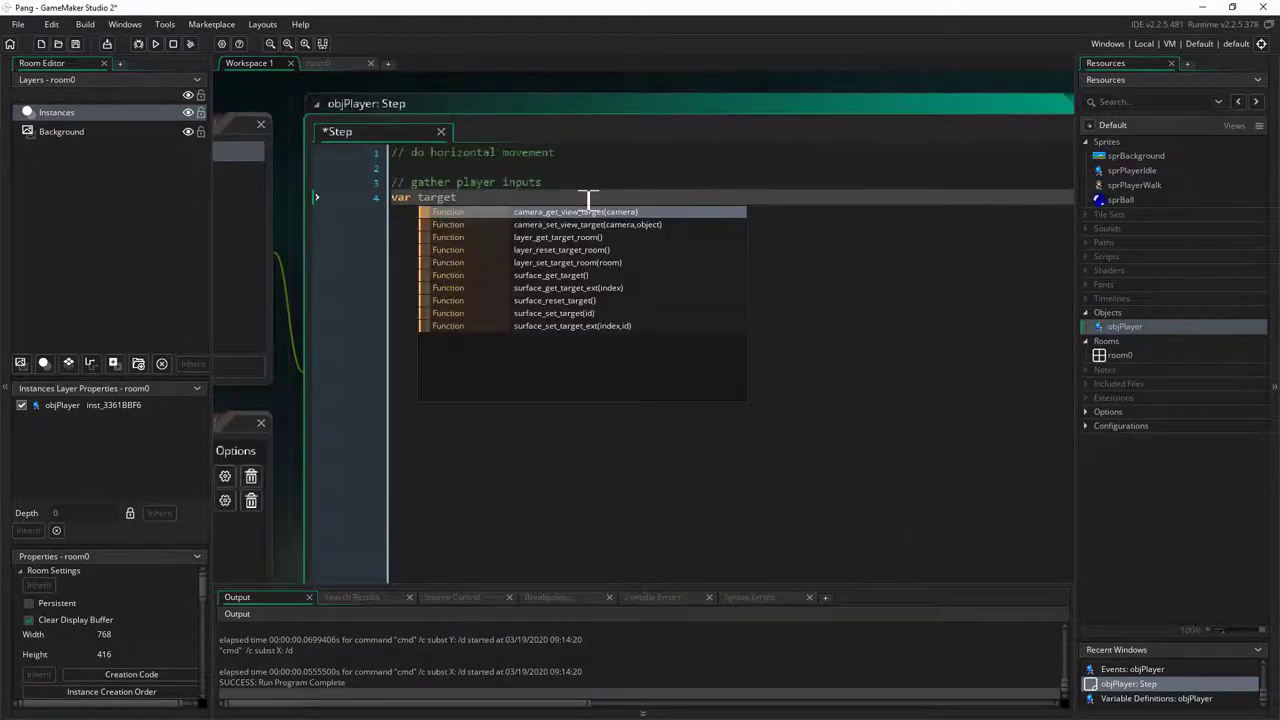
key("Escape")
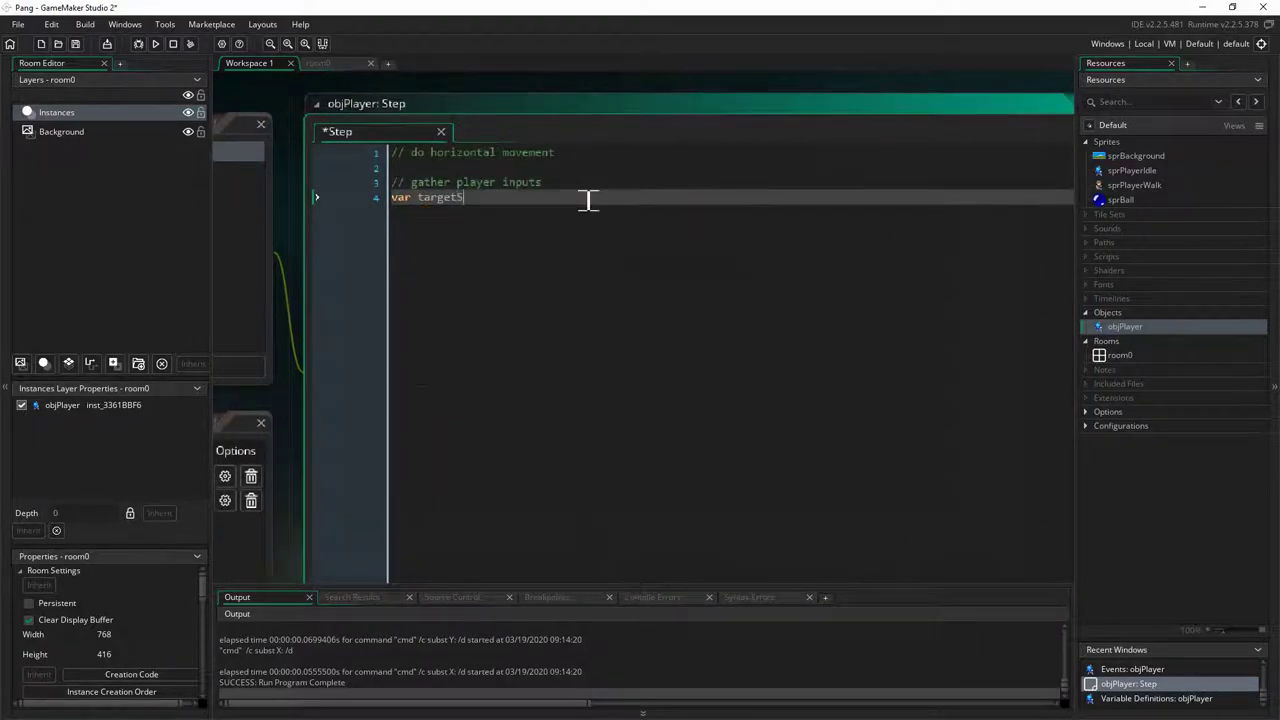
type("HSpeed = 0;")
key("Return")
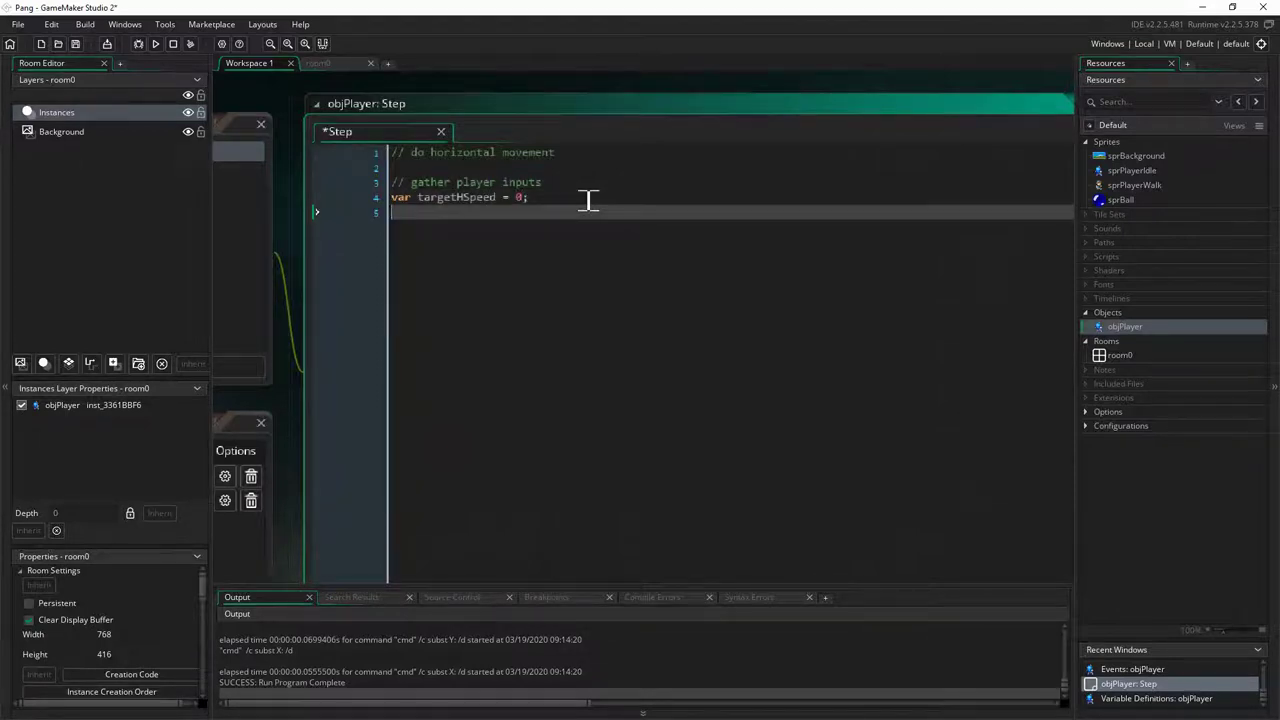
Add the condition "if (keyboard_check(vk_left))" with the indented statement "targetHSpeed -= maxSpeed;"
type("if (key")
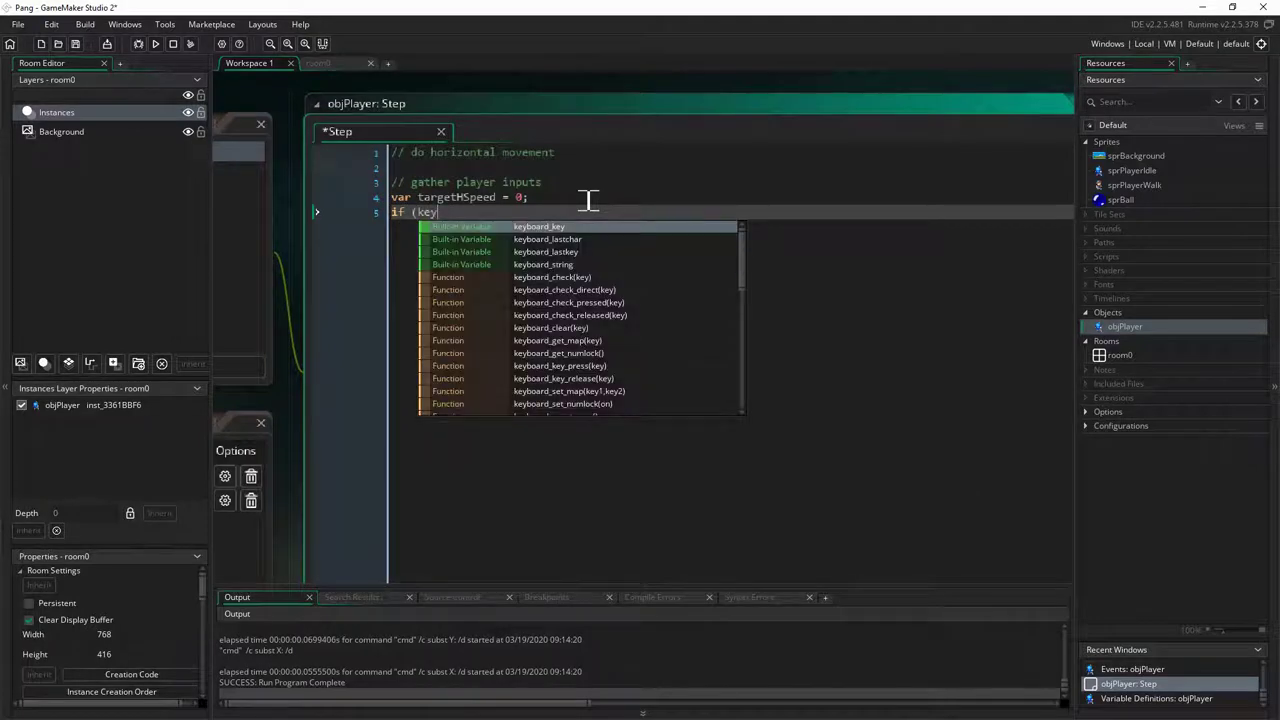
key("Down")
key("Down")
key("Down")
key("Down")
key("Return")
type("vk_left)")
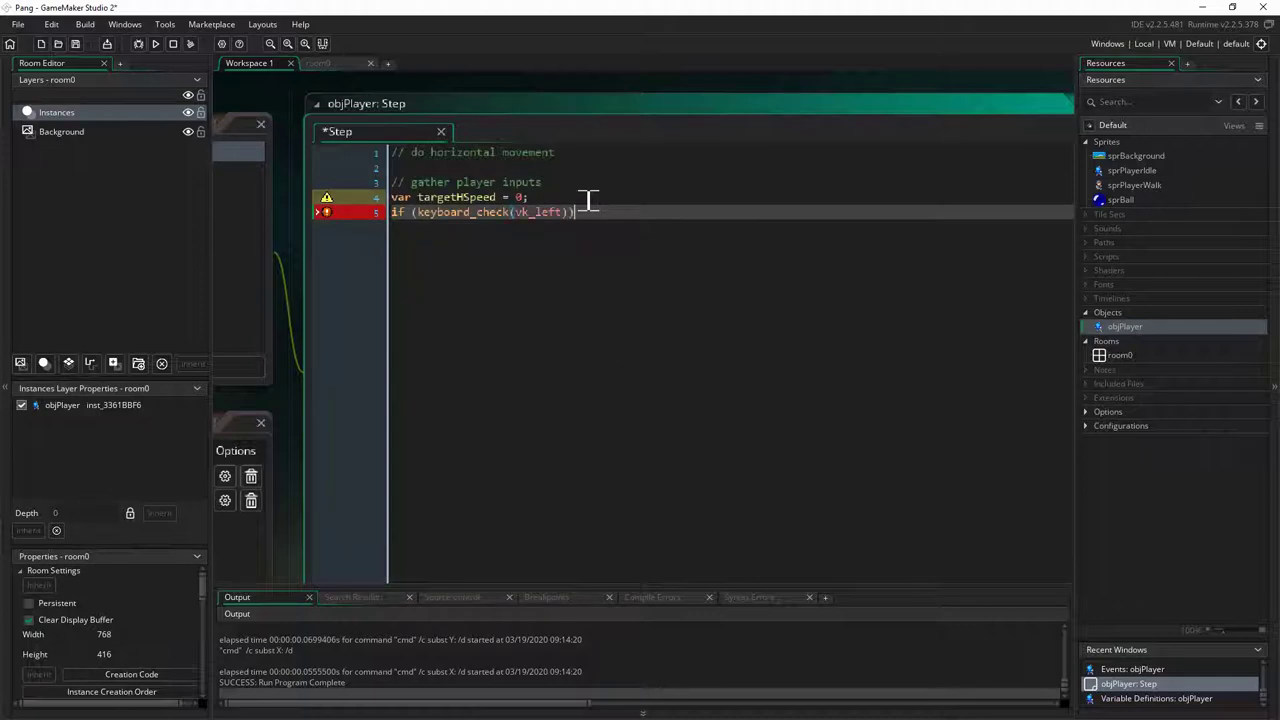
type(")")
key("Return")
type("tar")
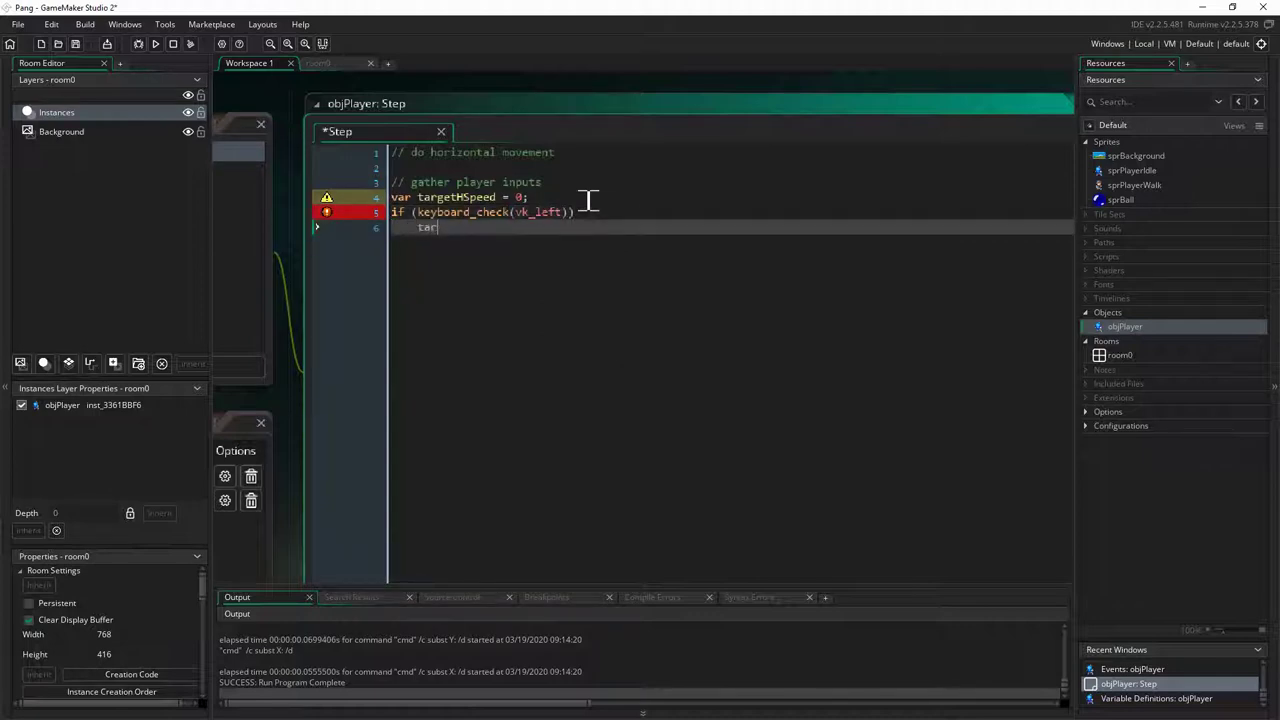
type("getHSpeed -= maxSpeed;")
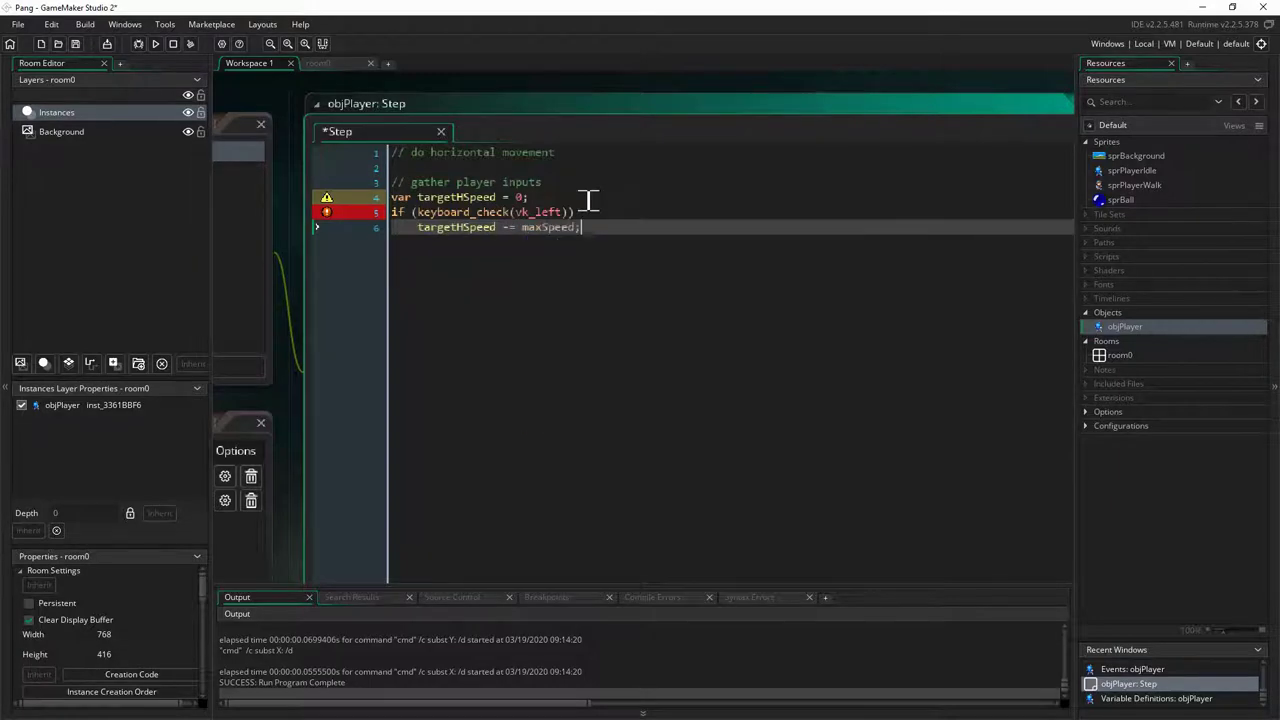
Add the branch "else if (keyboard_check(vk_right))" with "targetHSpeed += maxSpeed;" and leave a blank line after it
key("Return")
key("BackSpace")
type("else i")
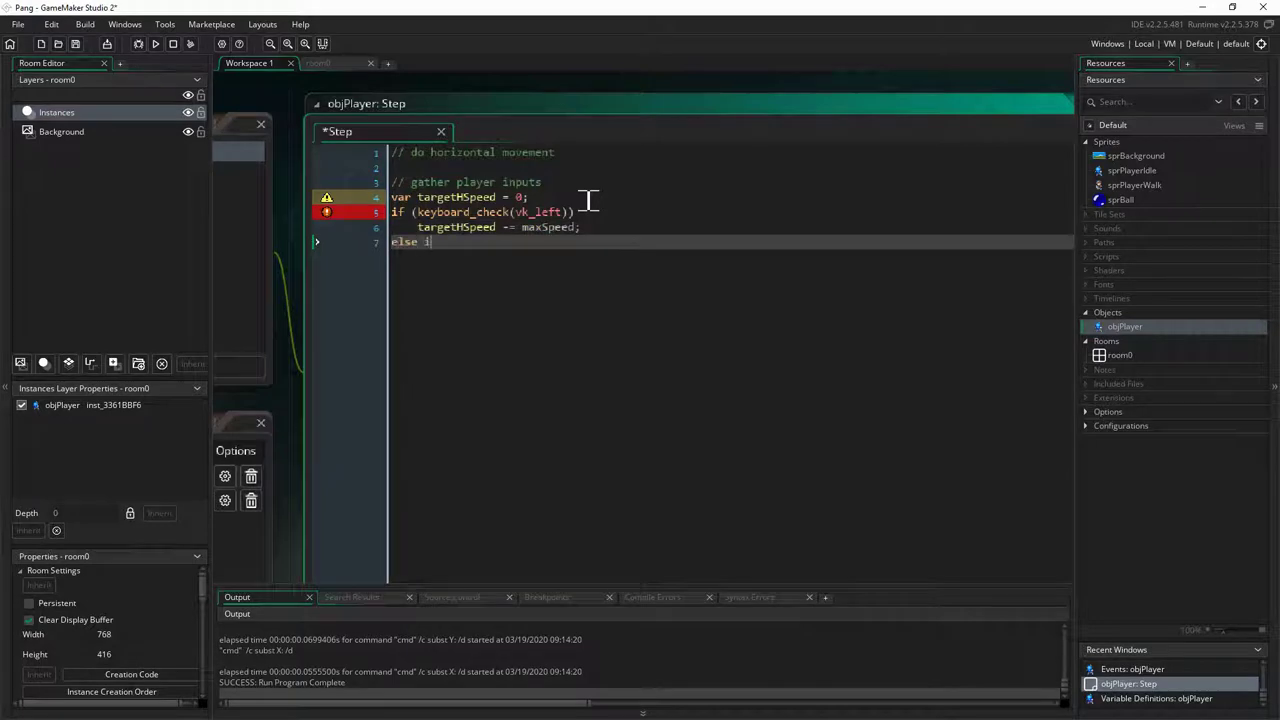
type("f (keyboard_check(vk_r")
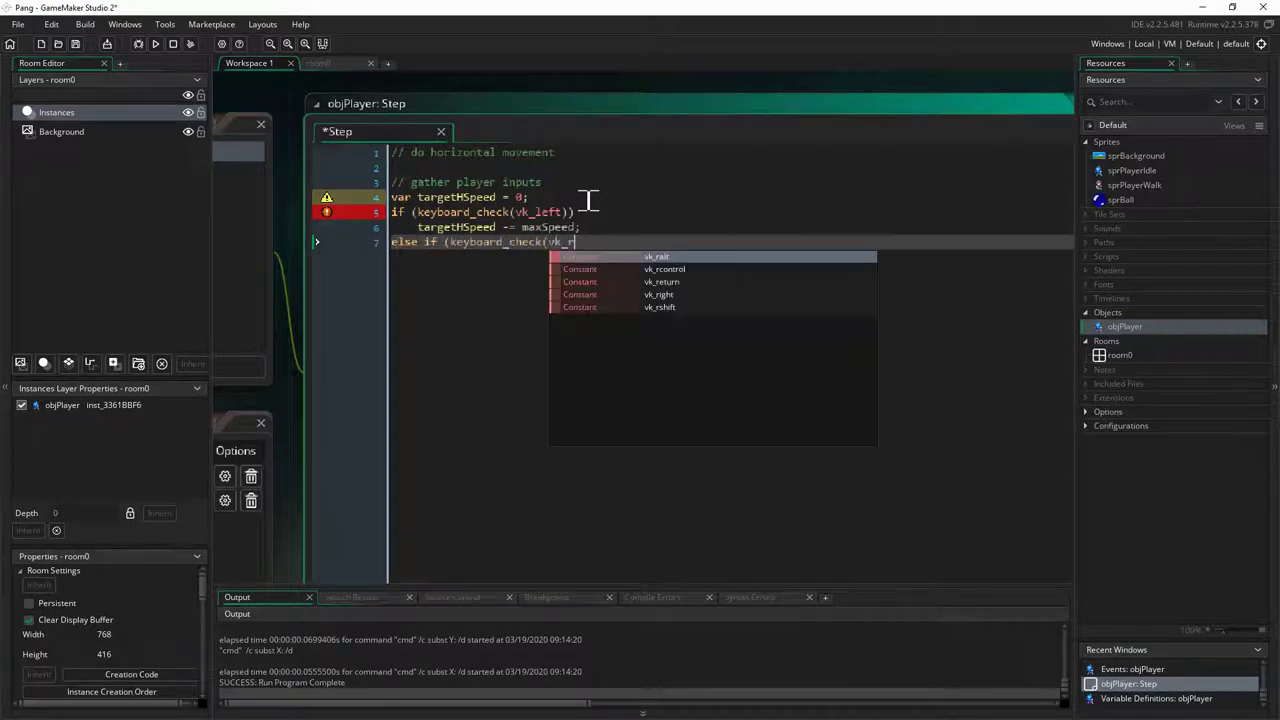
type("ight))")
key("Tab")
type("targetHSpe")
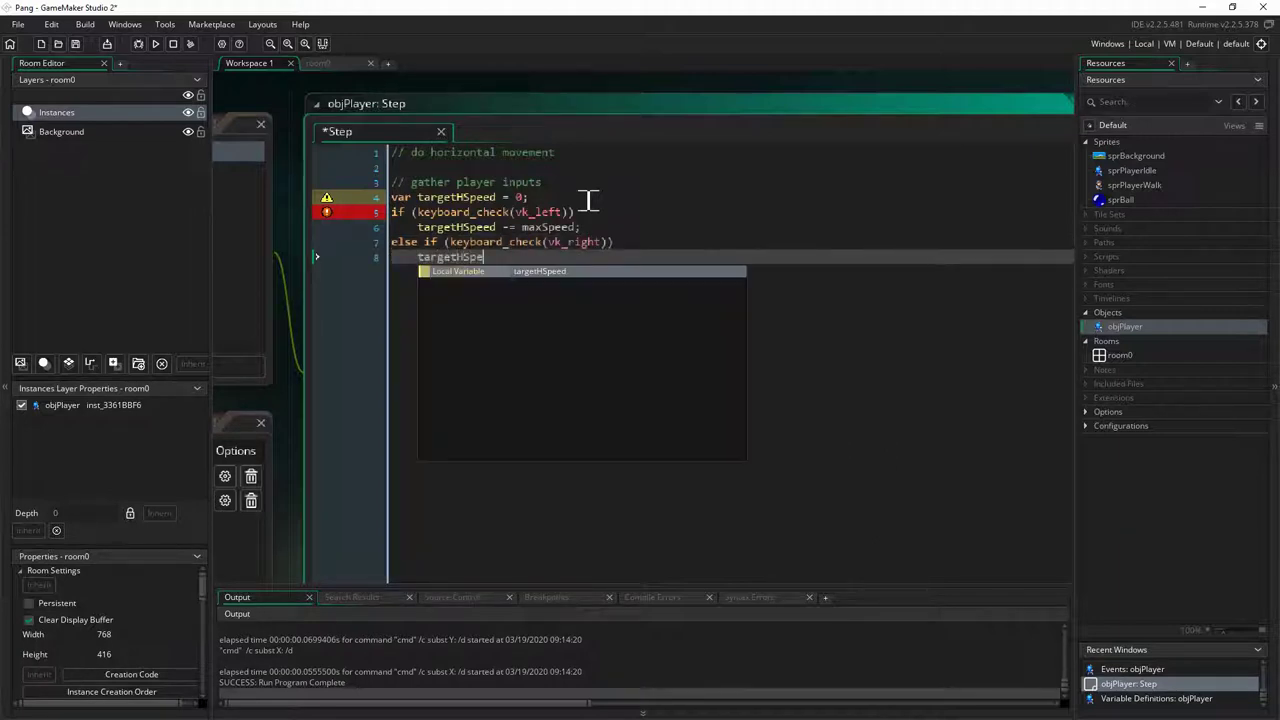
type("ed += maxSpeed;")
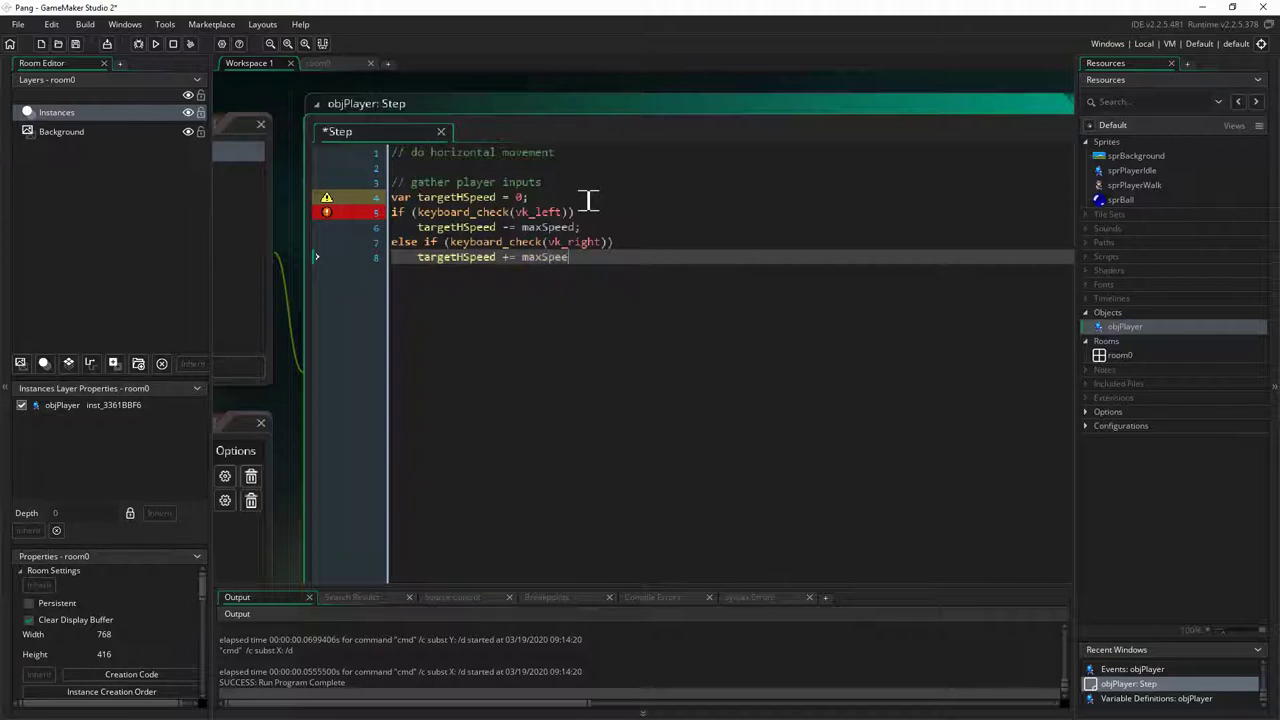
key("Return")
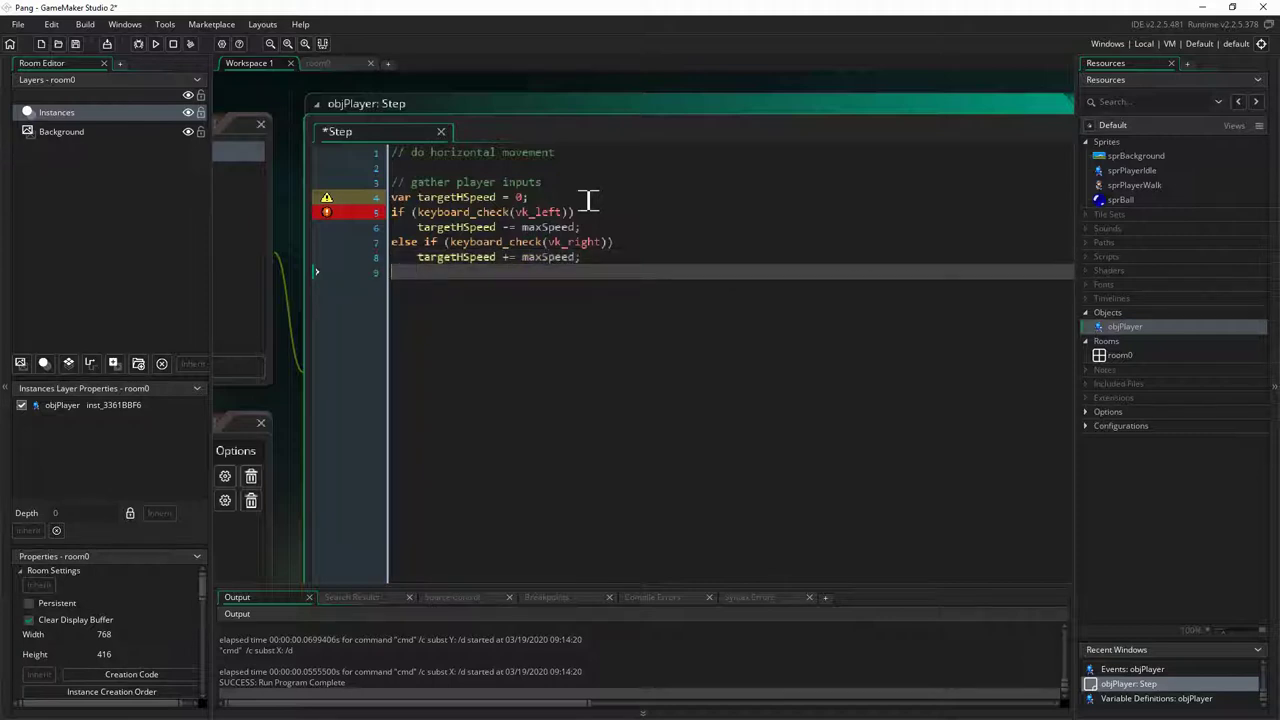
key("Return")
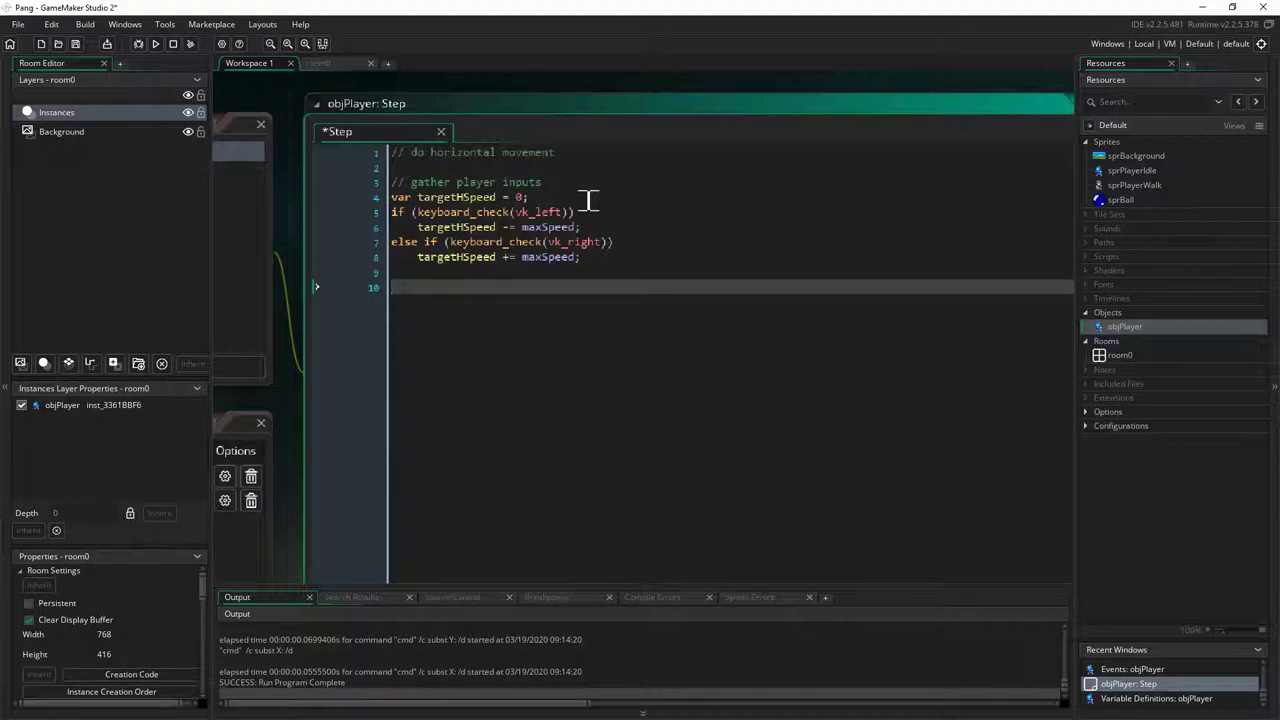
Start a new "//" comment on line 10, below the keyboard input code
scroll(588, 200, "down", 1, "ctrl")
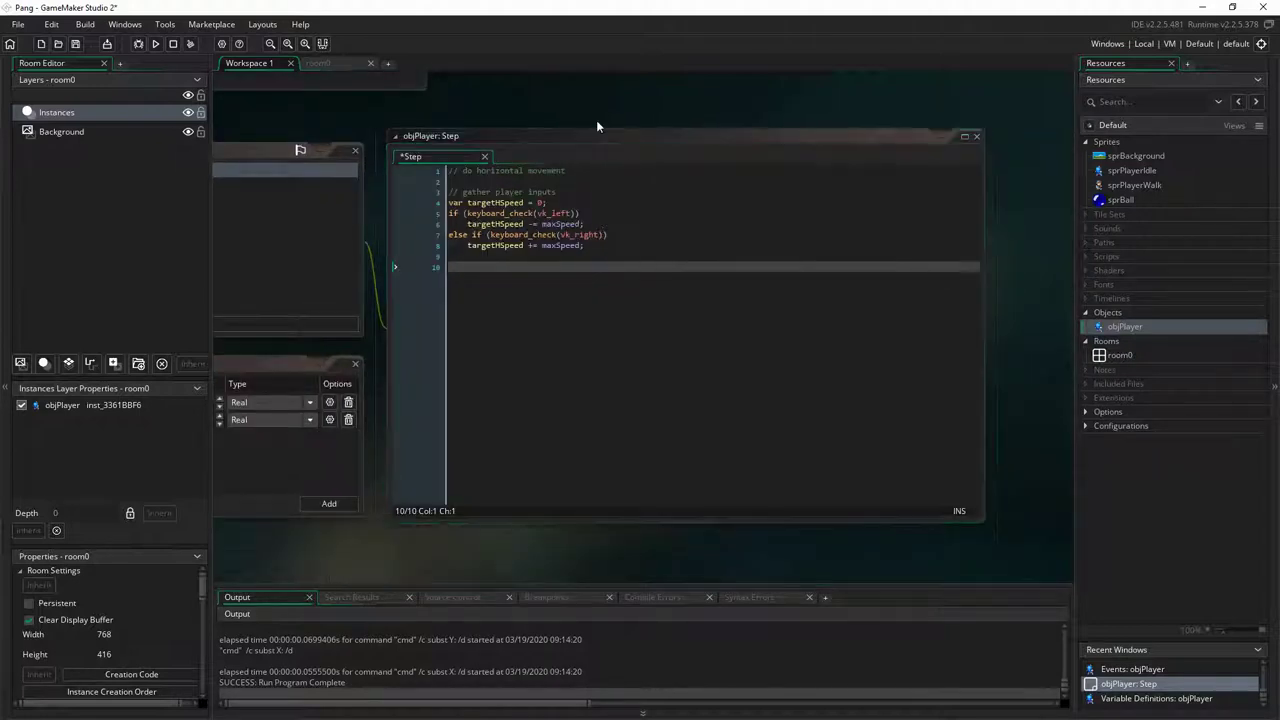
scroll(596, 120, "down", 1, "ctrl")
middle_click_drag(656, 119, 529, 134)
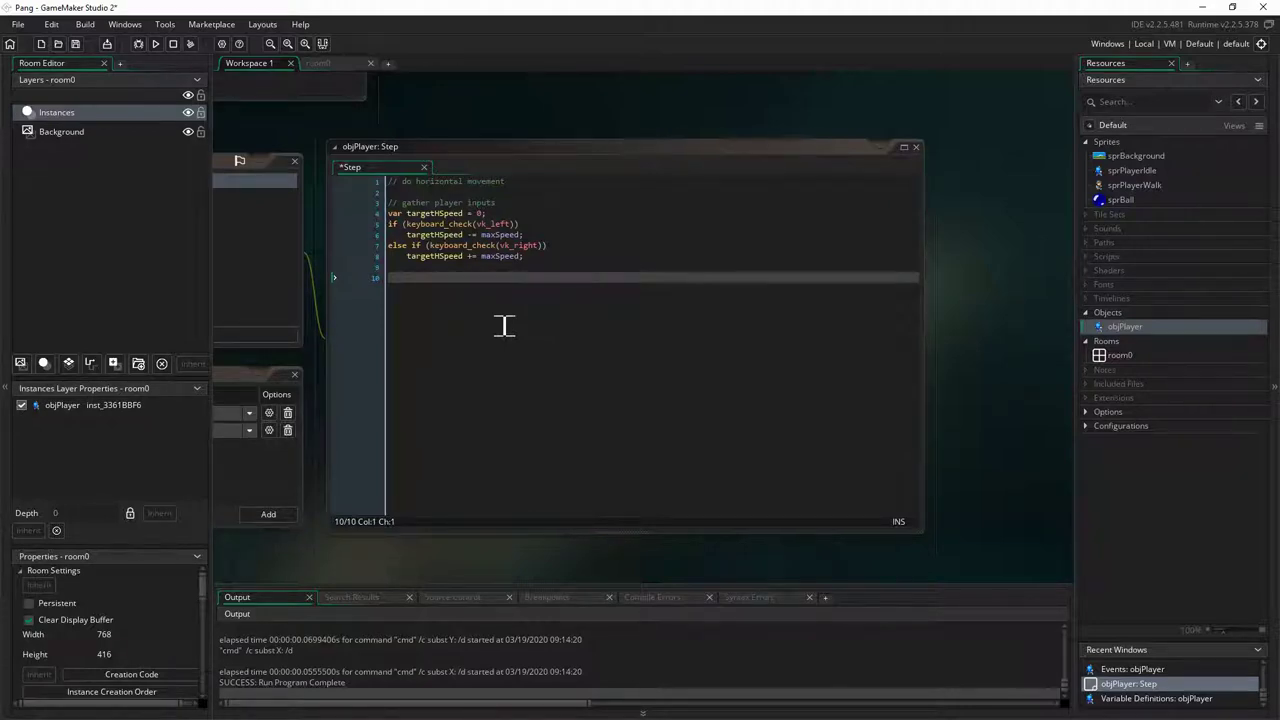
left_click(554, 279)
type("//")
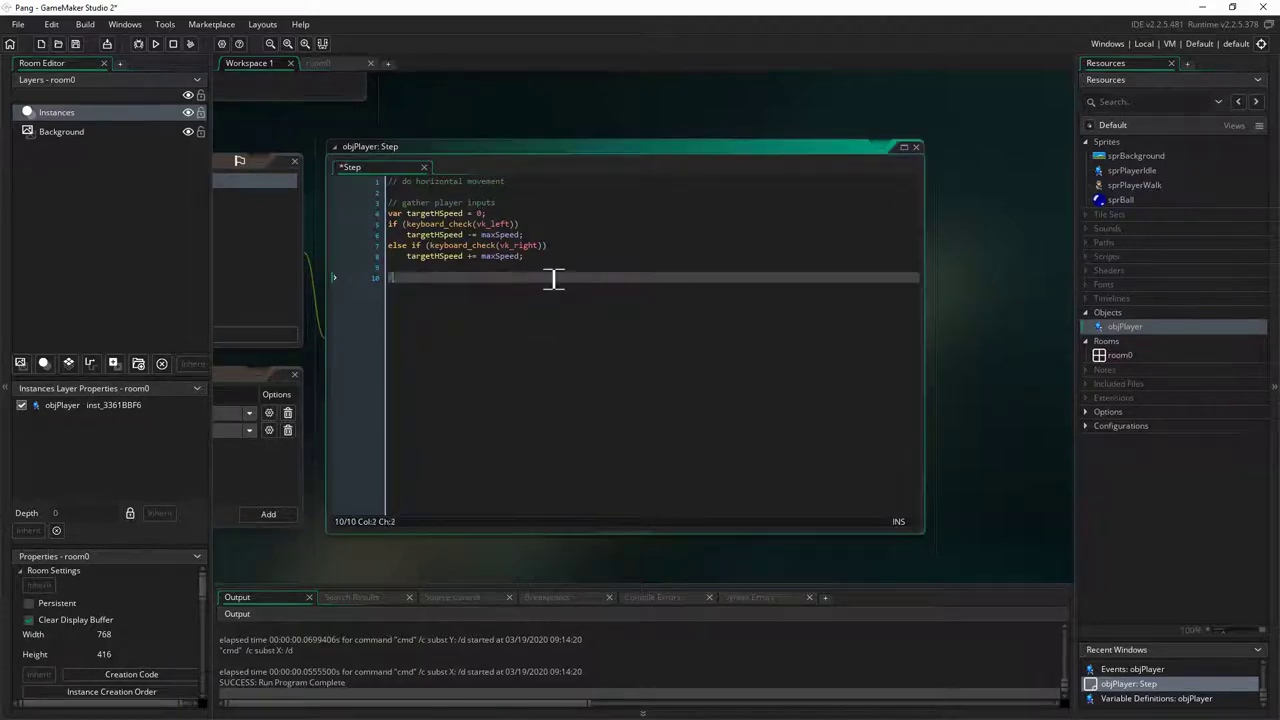